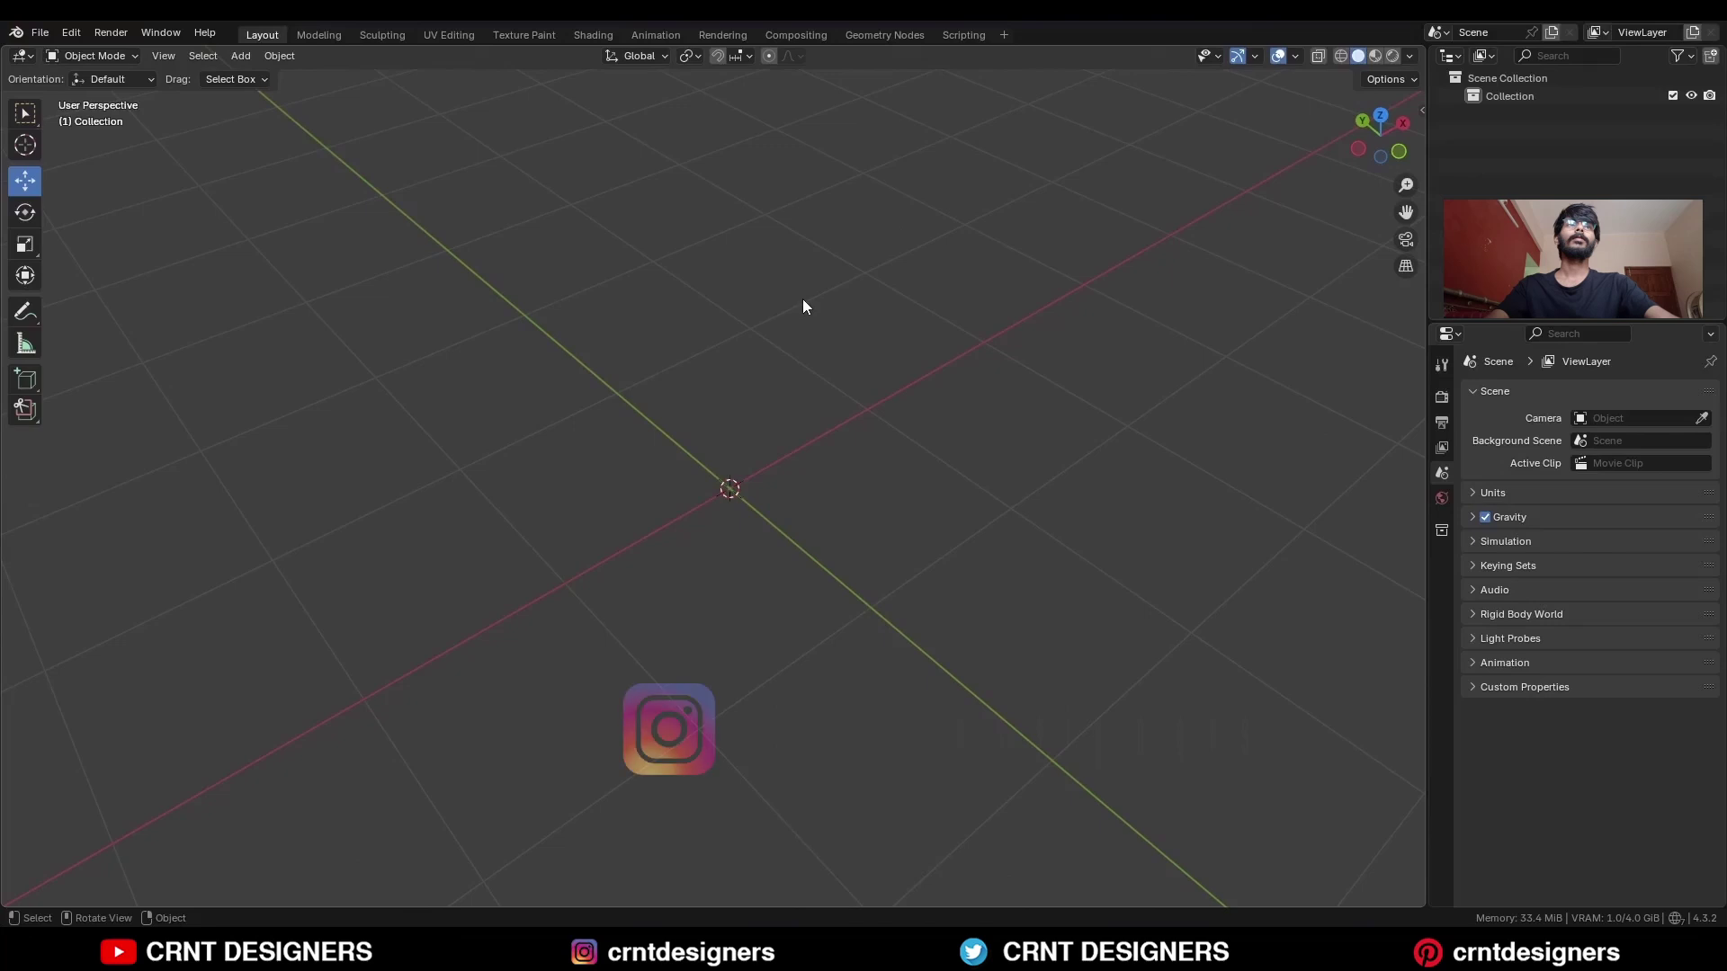
# Add a mesh cylinder with 32 vertices at the origin.
pyautogui.hotkey('shift', 'a')
pyautogui.moveTo(806, 273)
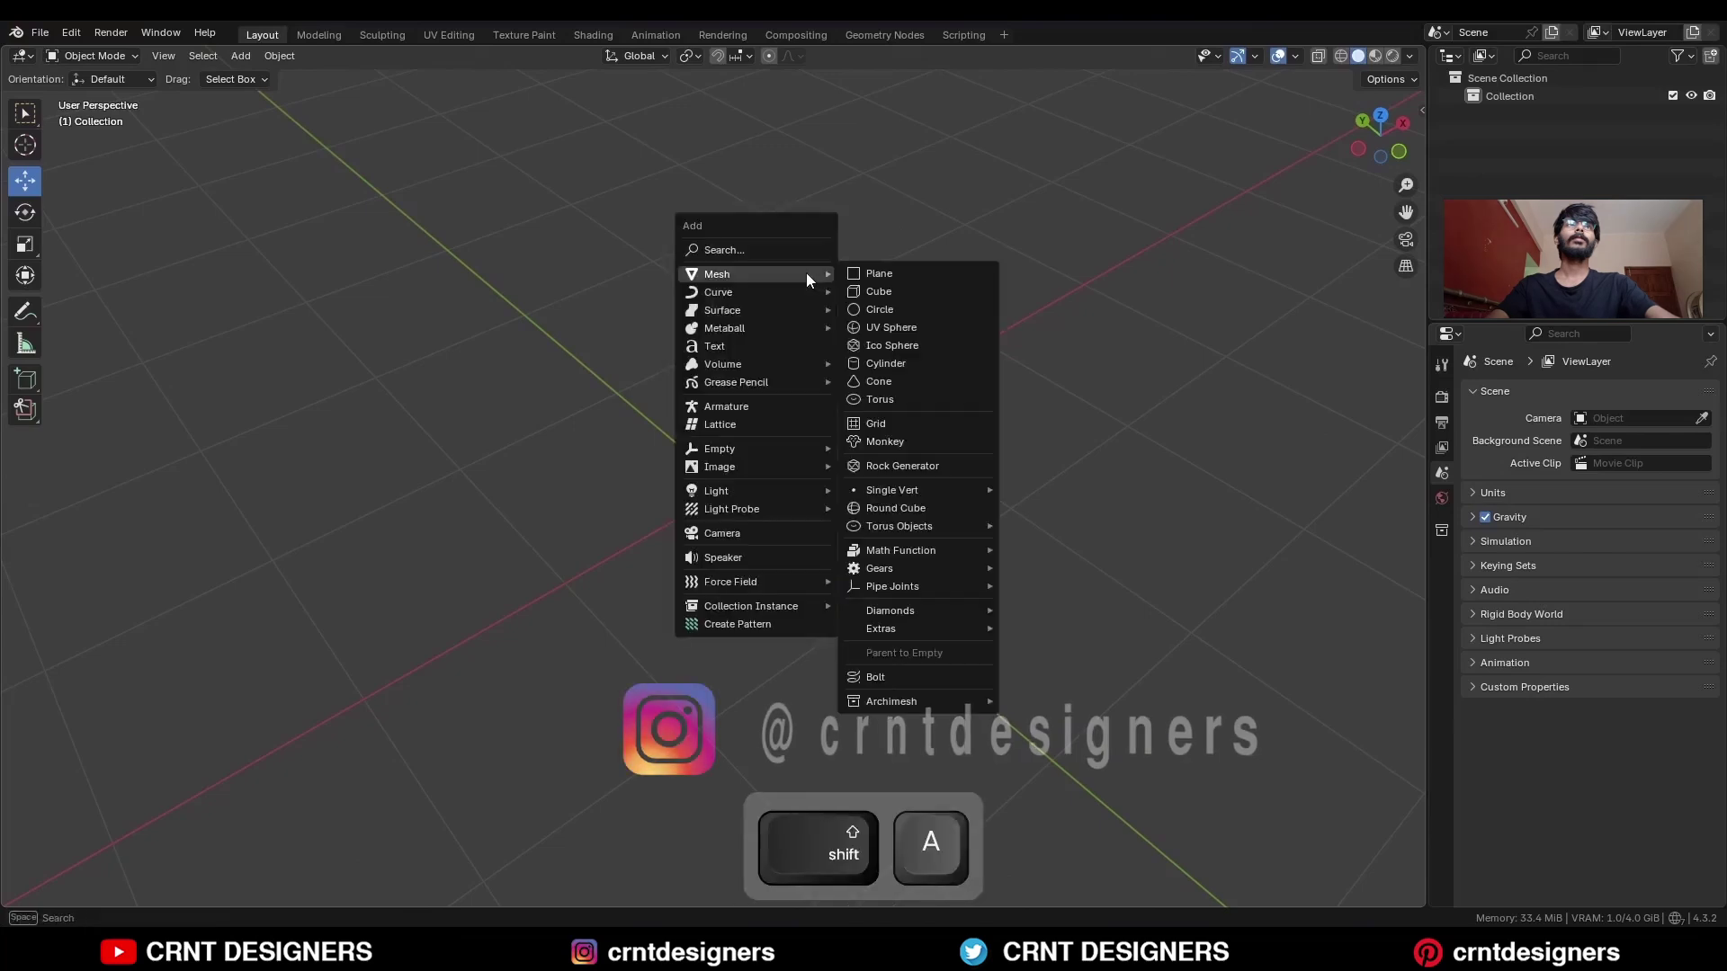
pyautogui.click(891, 364)
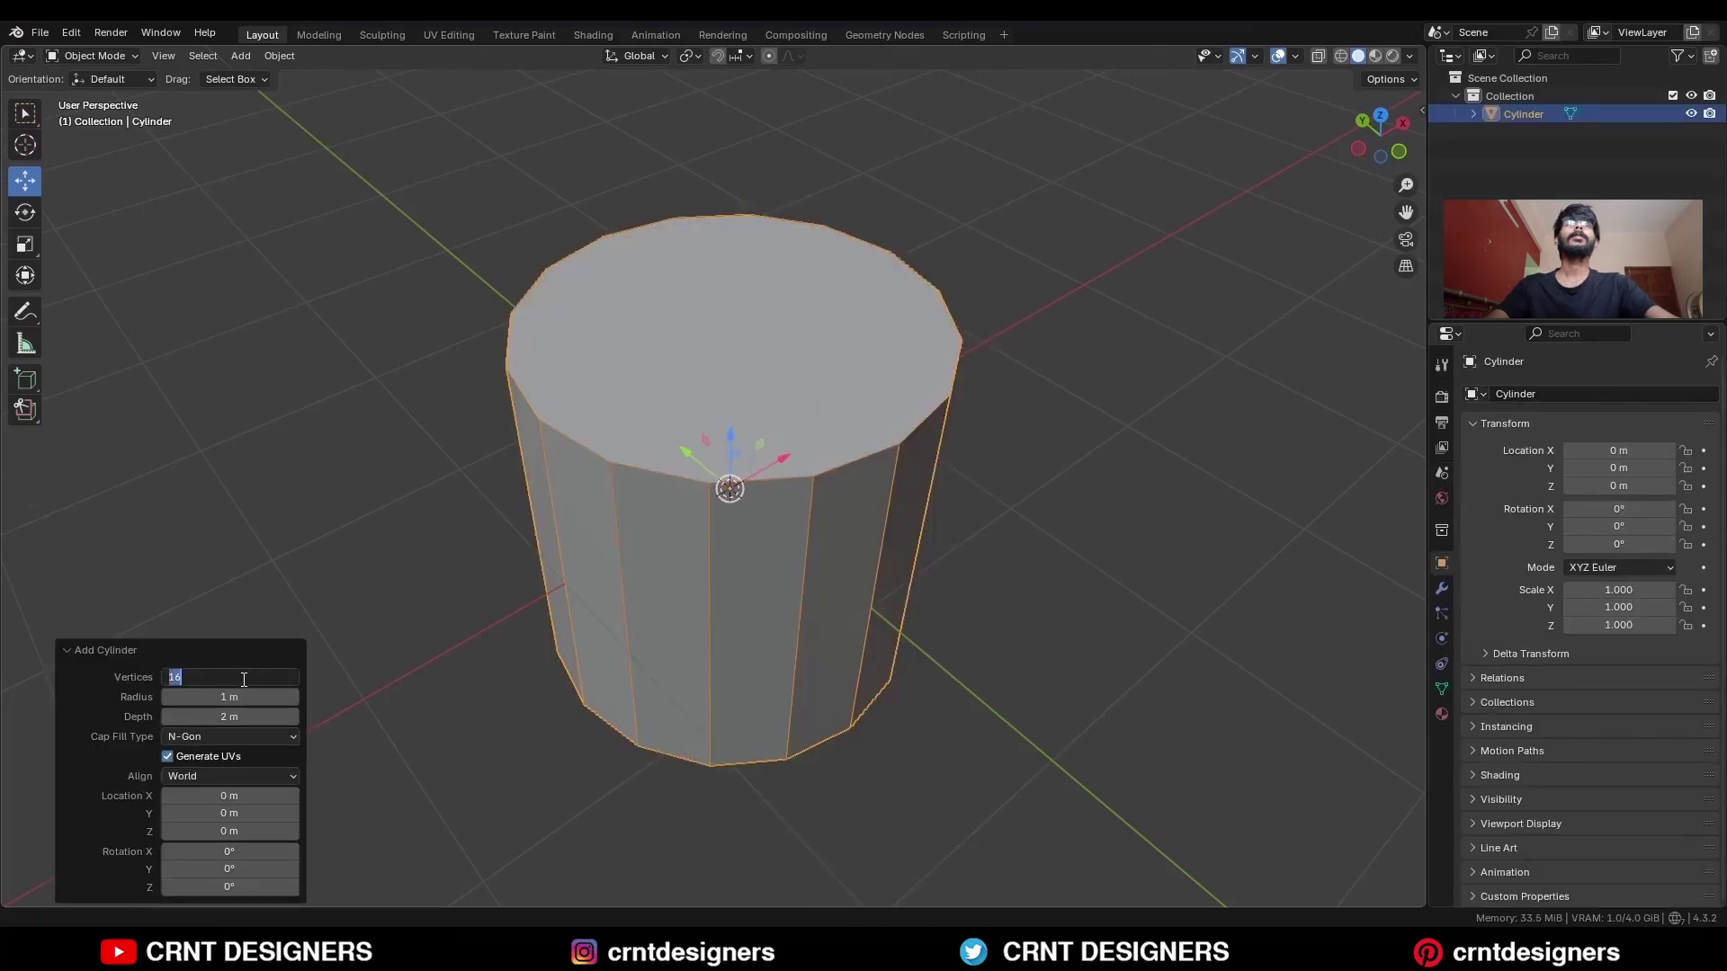
pyautogui.write('32')
pyautogui.click(186, 642)
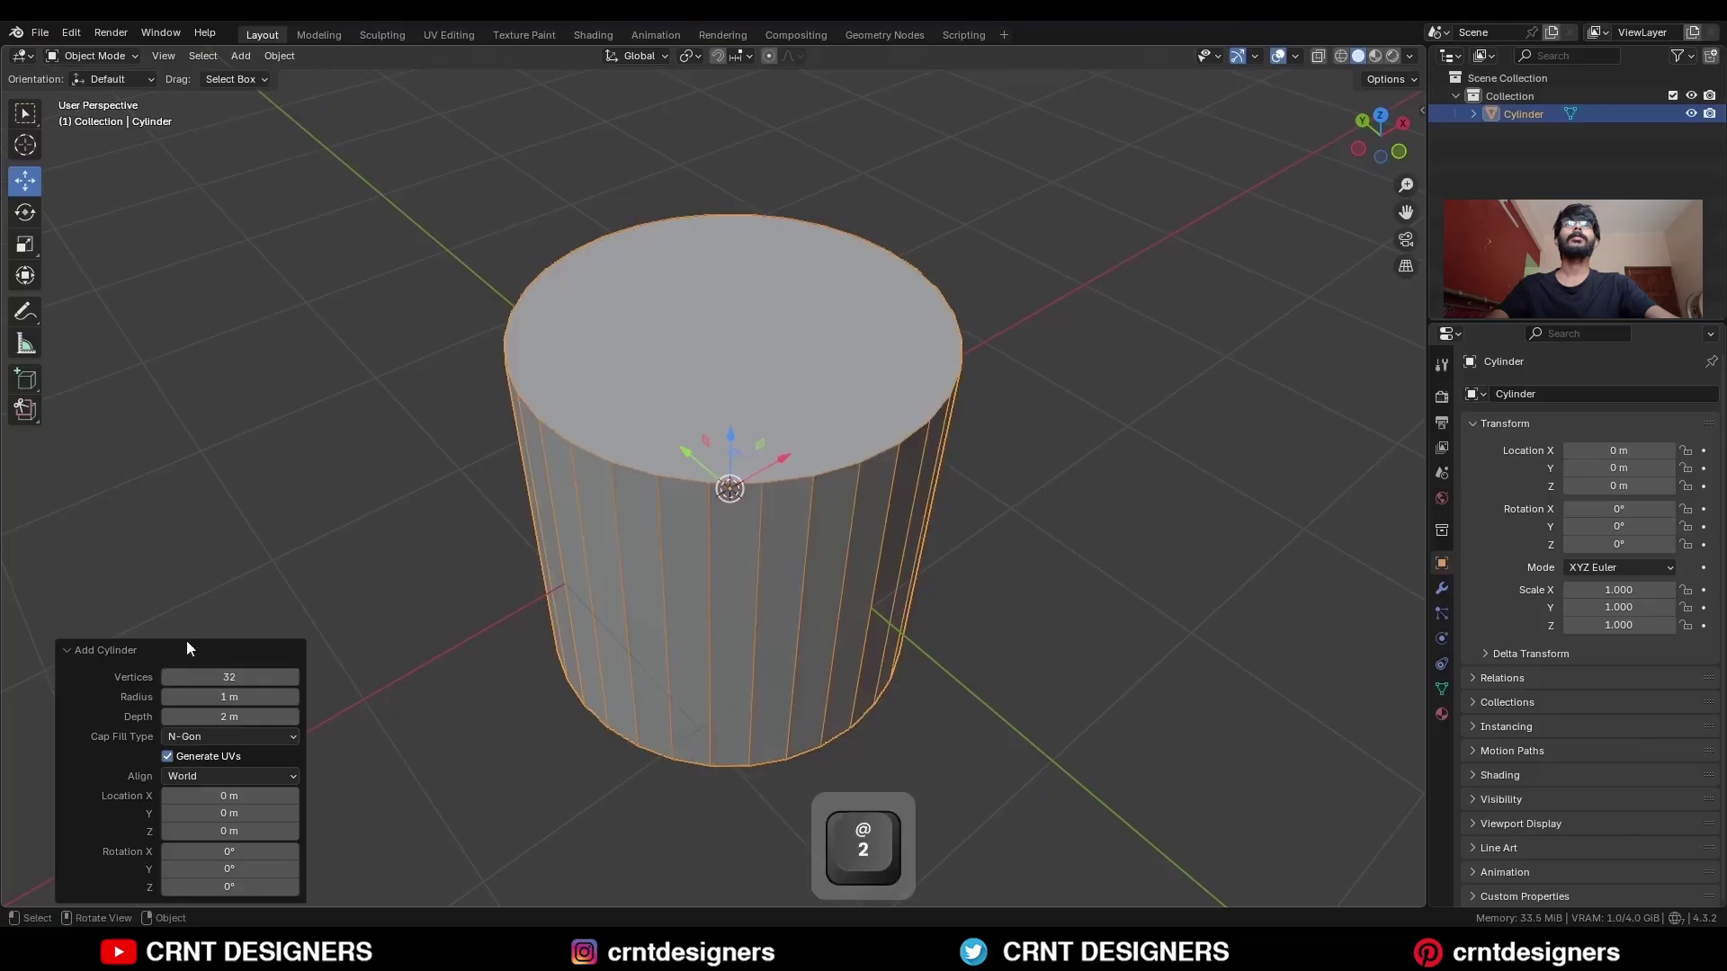
pyautogui.click(1028, 423)
# In front view, scale the cylinder along Z by a factor of 2, then deselect it.
pyautogui.click(1399, 151)
pyautogui.click(874, 453)
pyautogui.press('s')
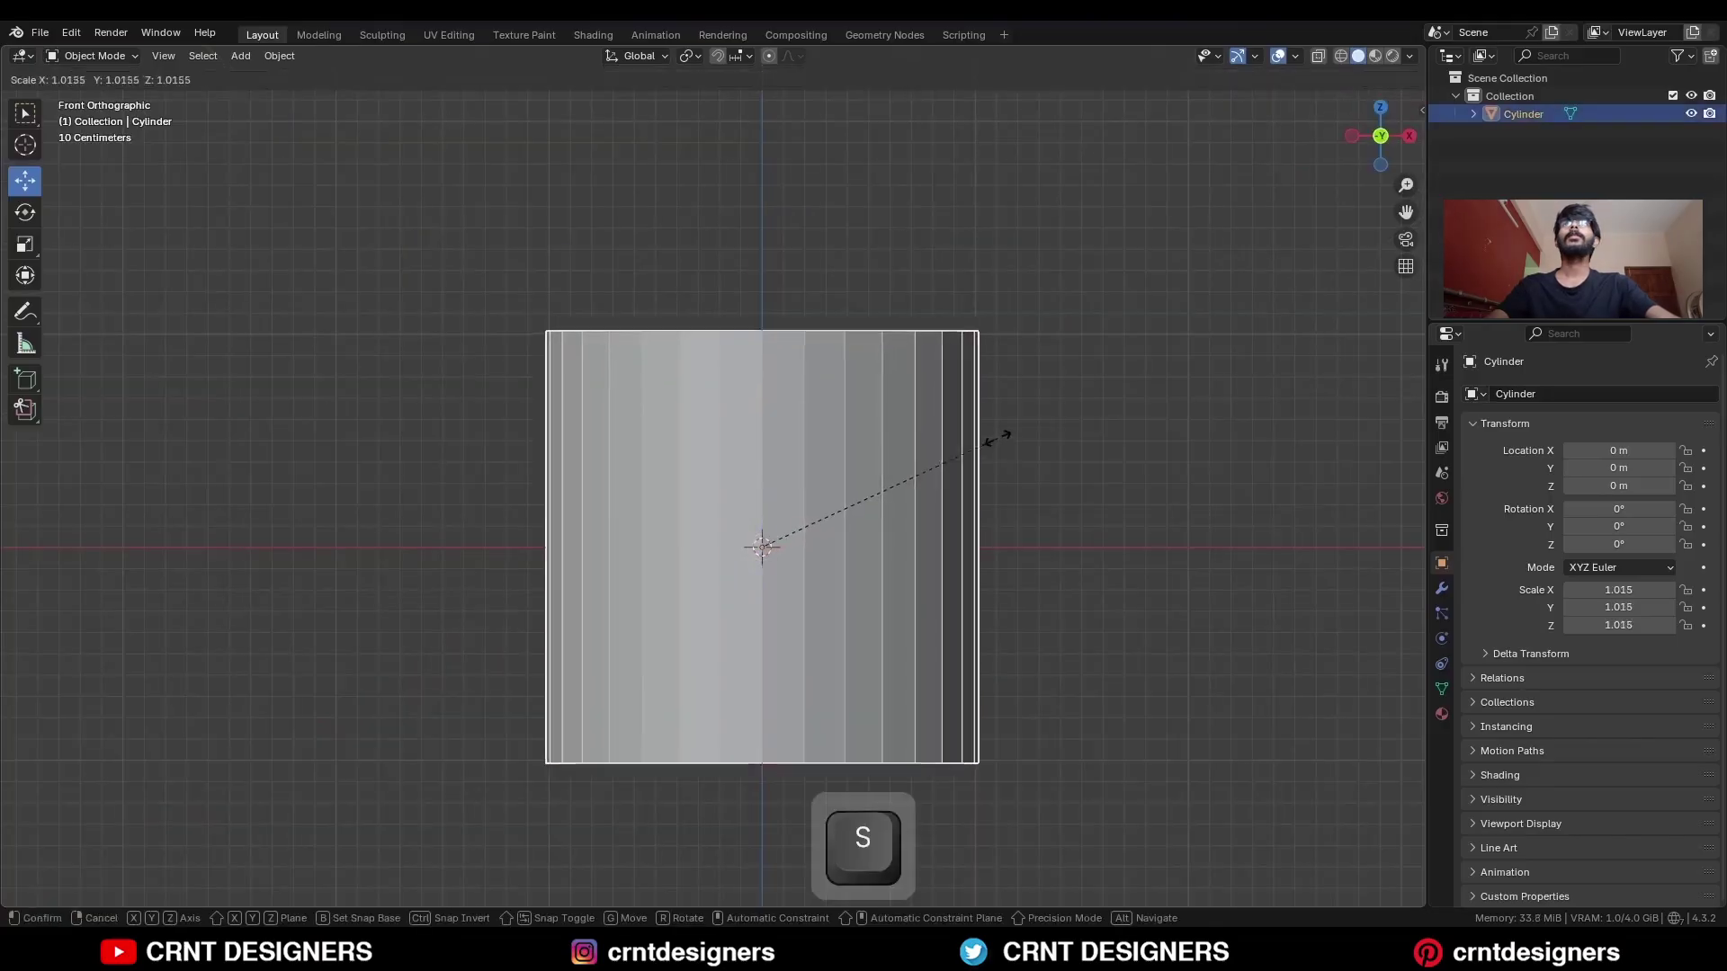
pyautogui.press('z')
pyautogui.press('ctrl')
pyautogui.click(1184, 239)
pyautogui.scroll(-4, 1039, 425)
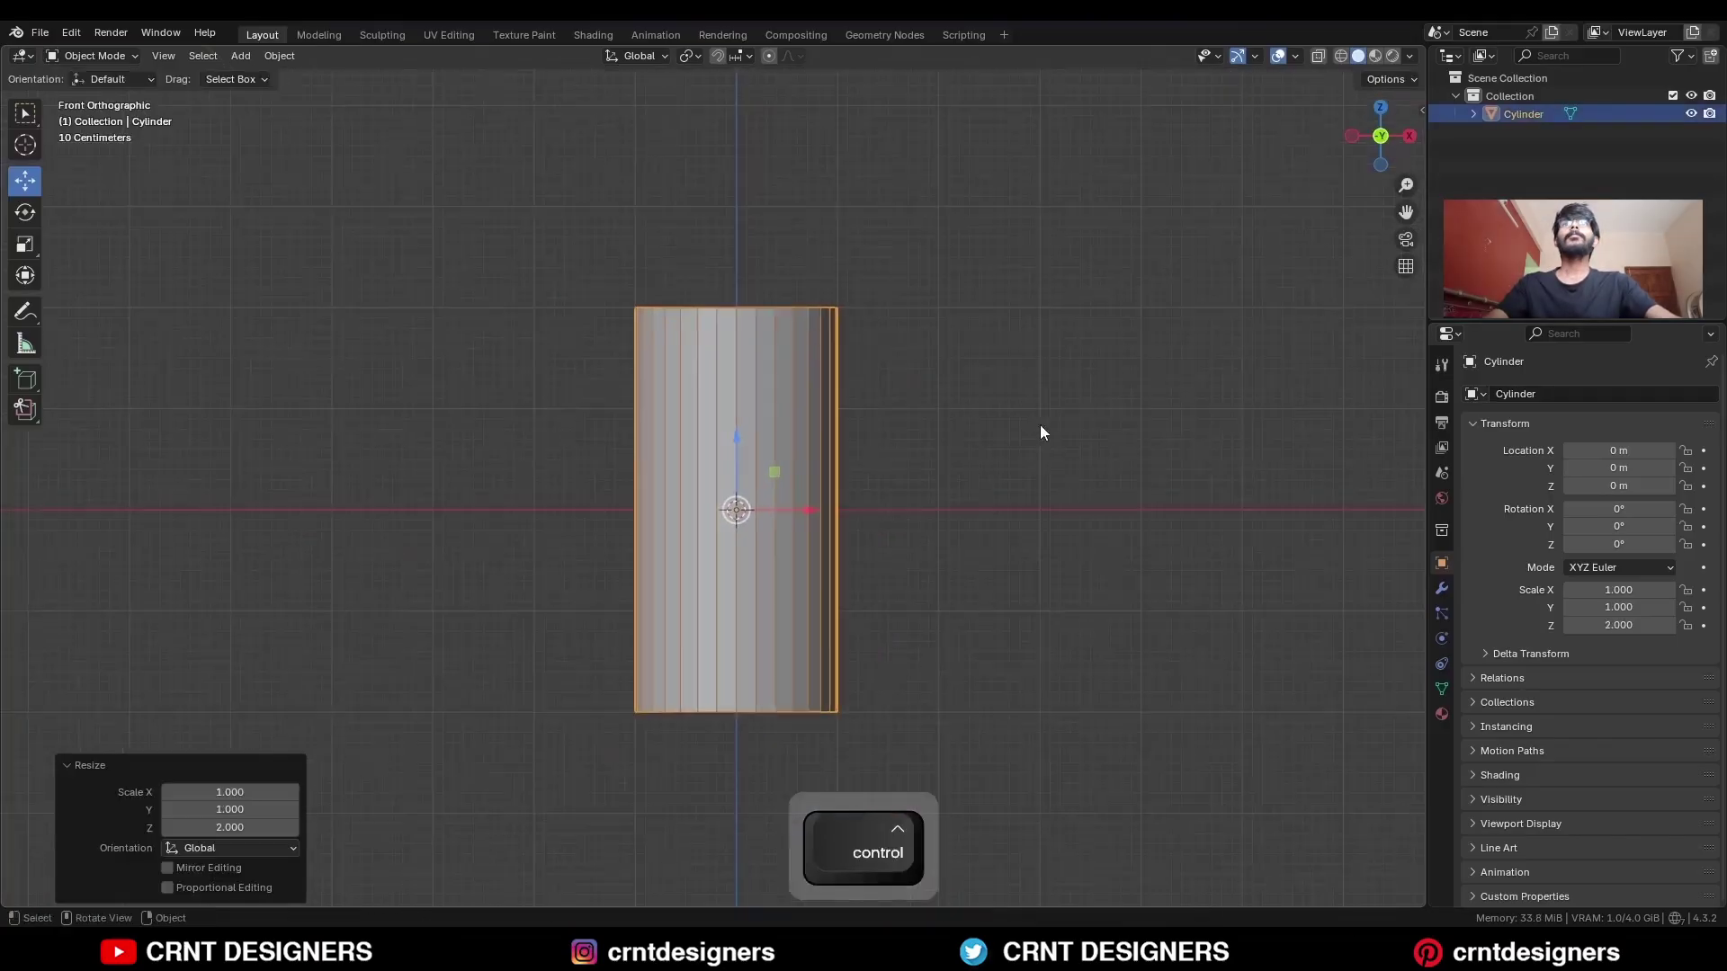
pyautogui.click(876, 288)
# Add a second mesh cylinder with 16 vertices at the origin.
pyautogui.hotkey('shift', 'a')
pyautogui.moveTo(842, 319)
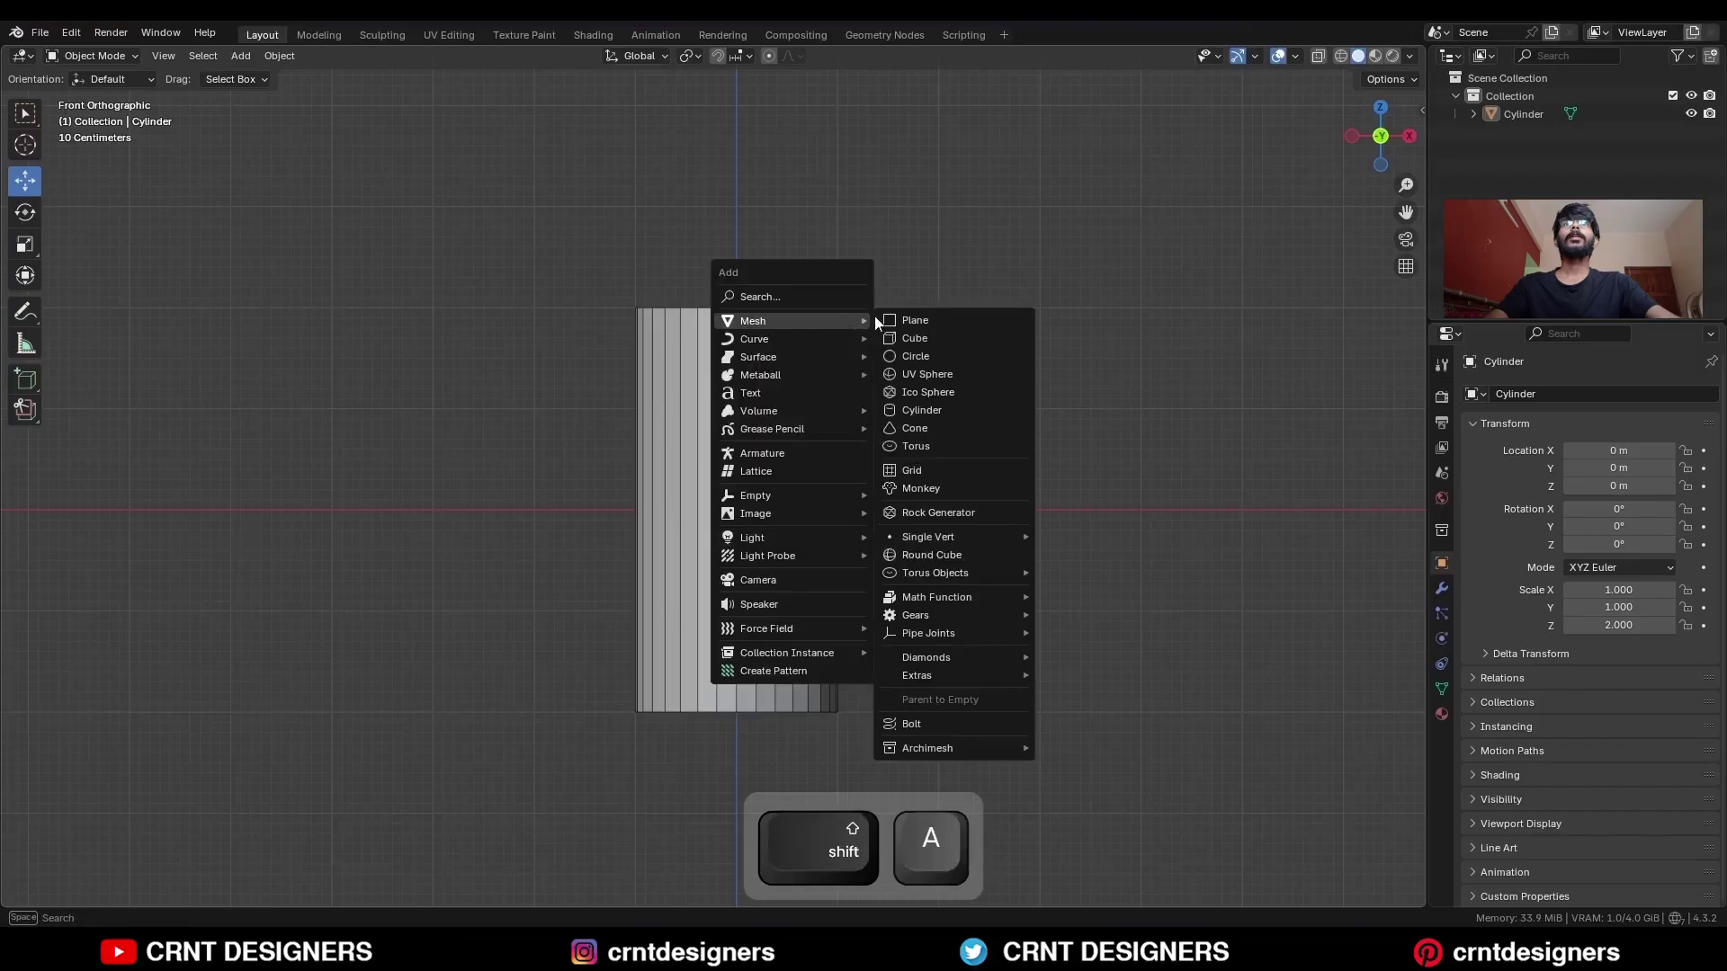
pyautogui.click(943, 409)
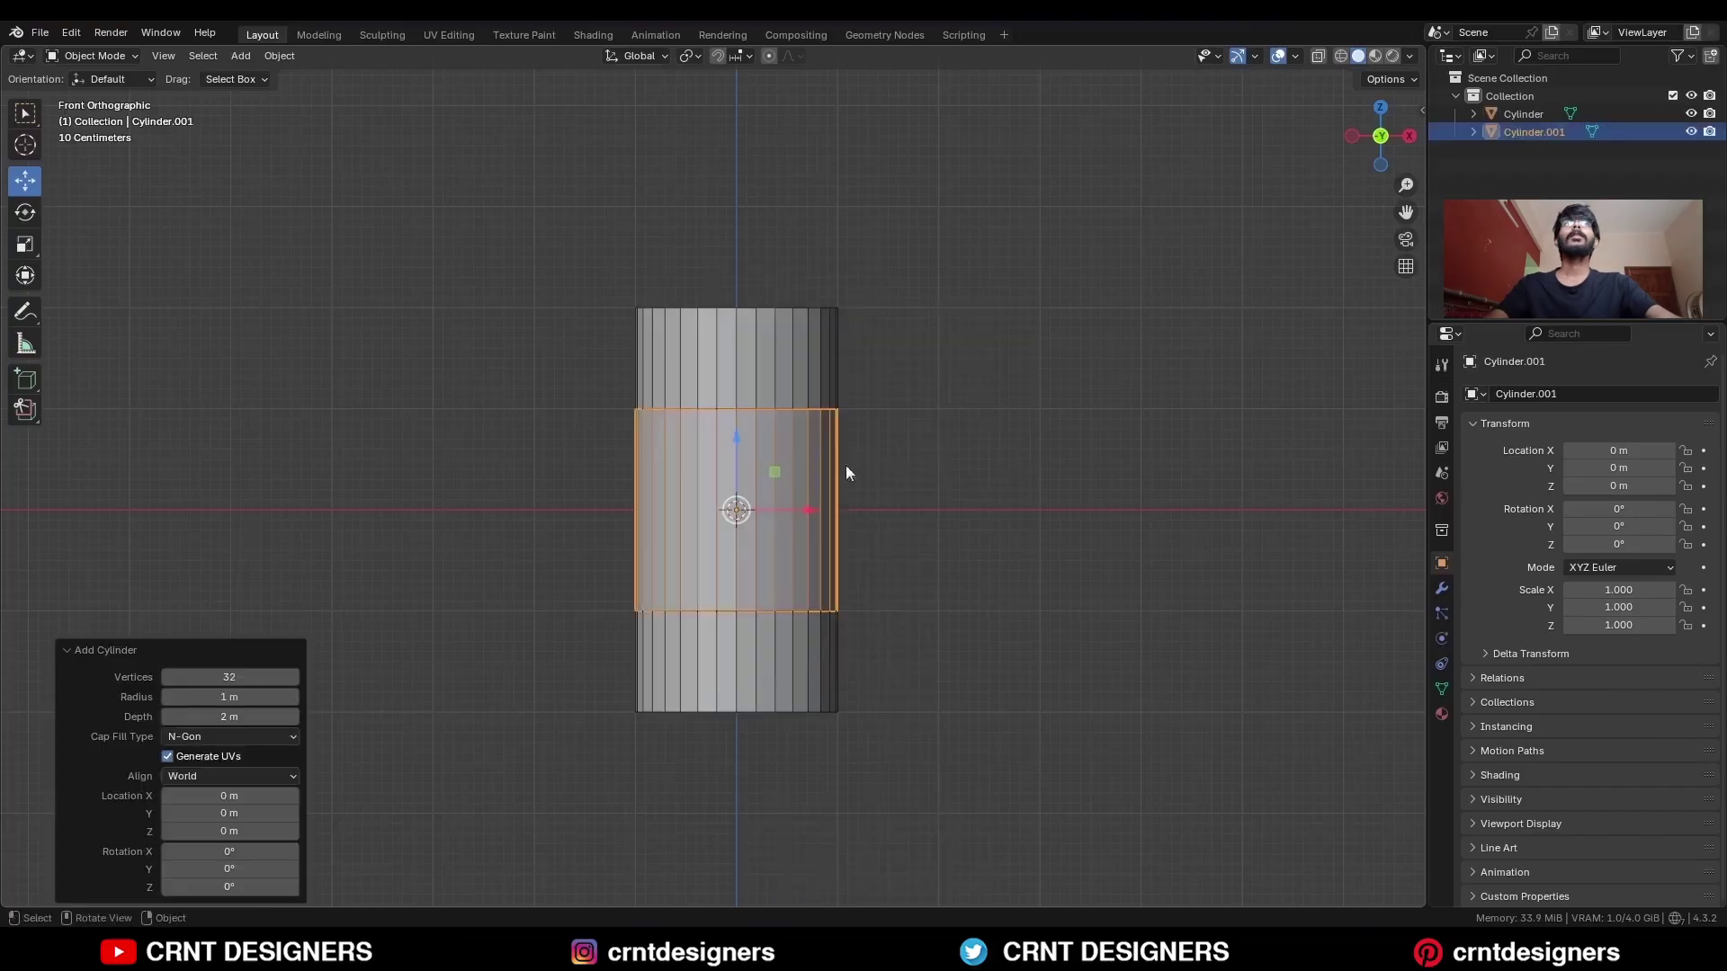
pyautogui.click(231, 671)
pyautogui.write('16')
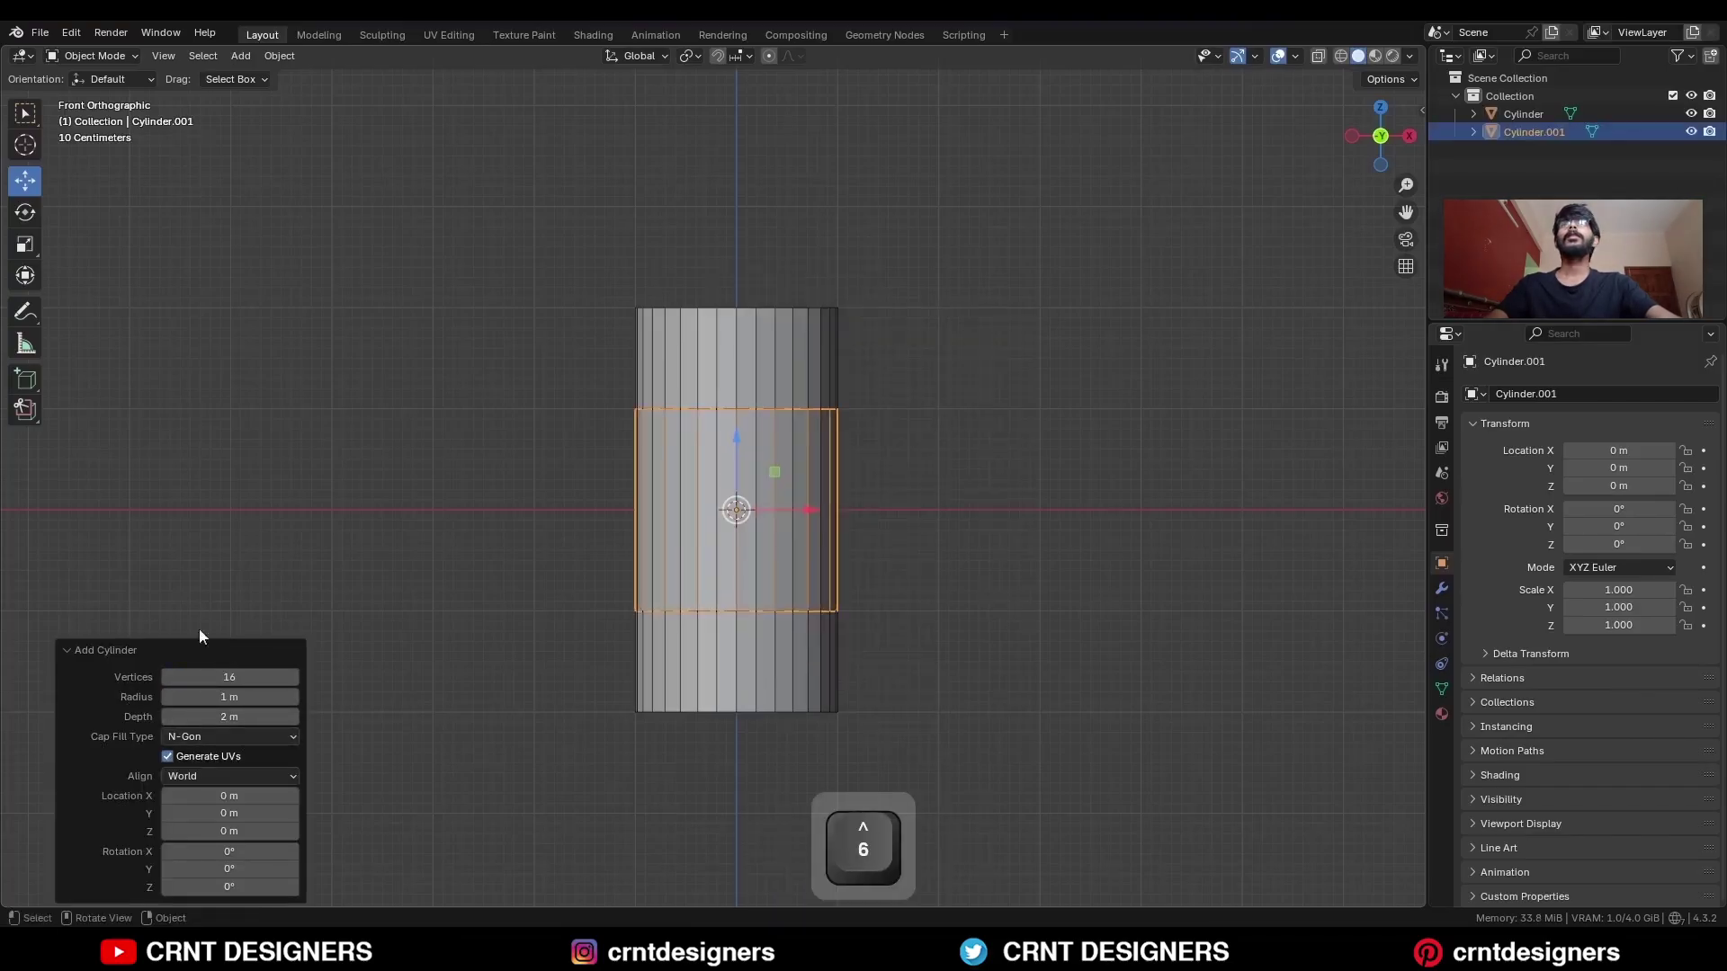
# In right view, rotate the second cylinder 90° to lie horizontally and stretch it along Y by about 2.987.
pyautogui.click(1409, 135)
pyautogui.press('r')
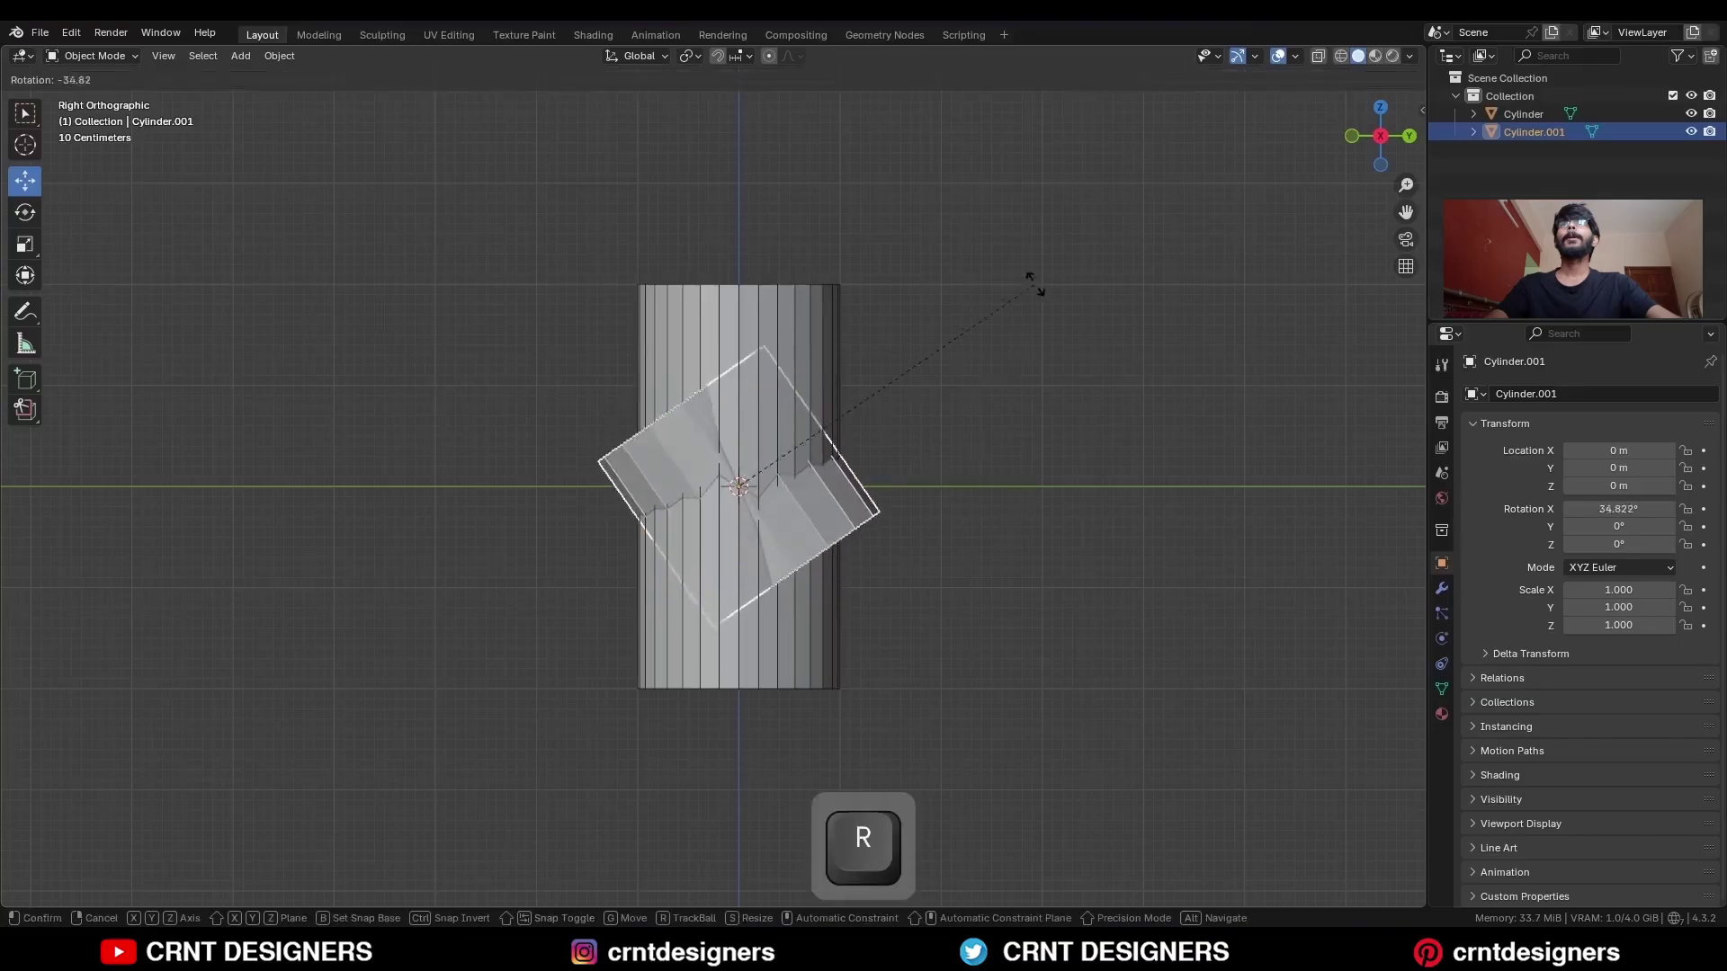
pyautogui.keyDown('ctrl'); pyautogui.click(742, 149); pyautogui.keyUp('ctrl')
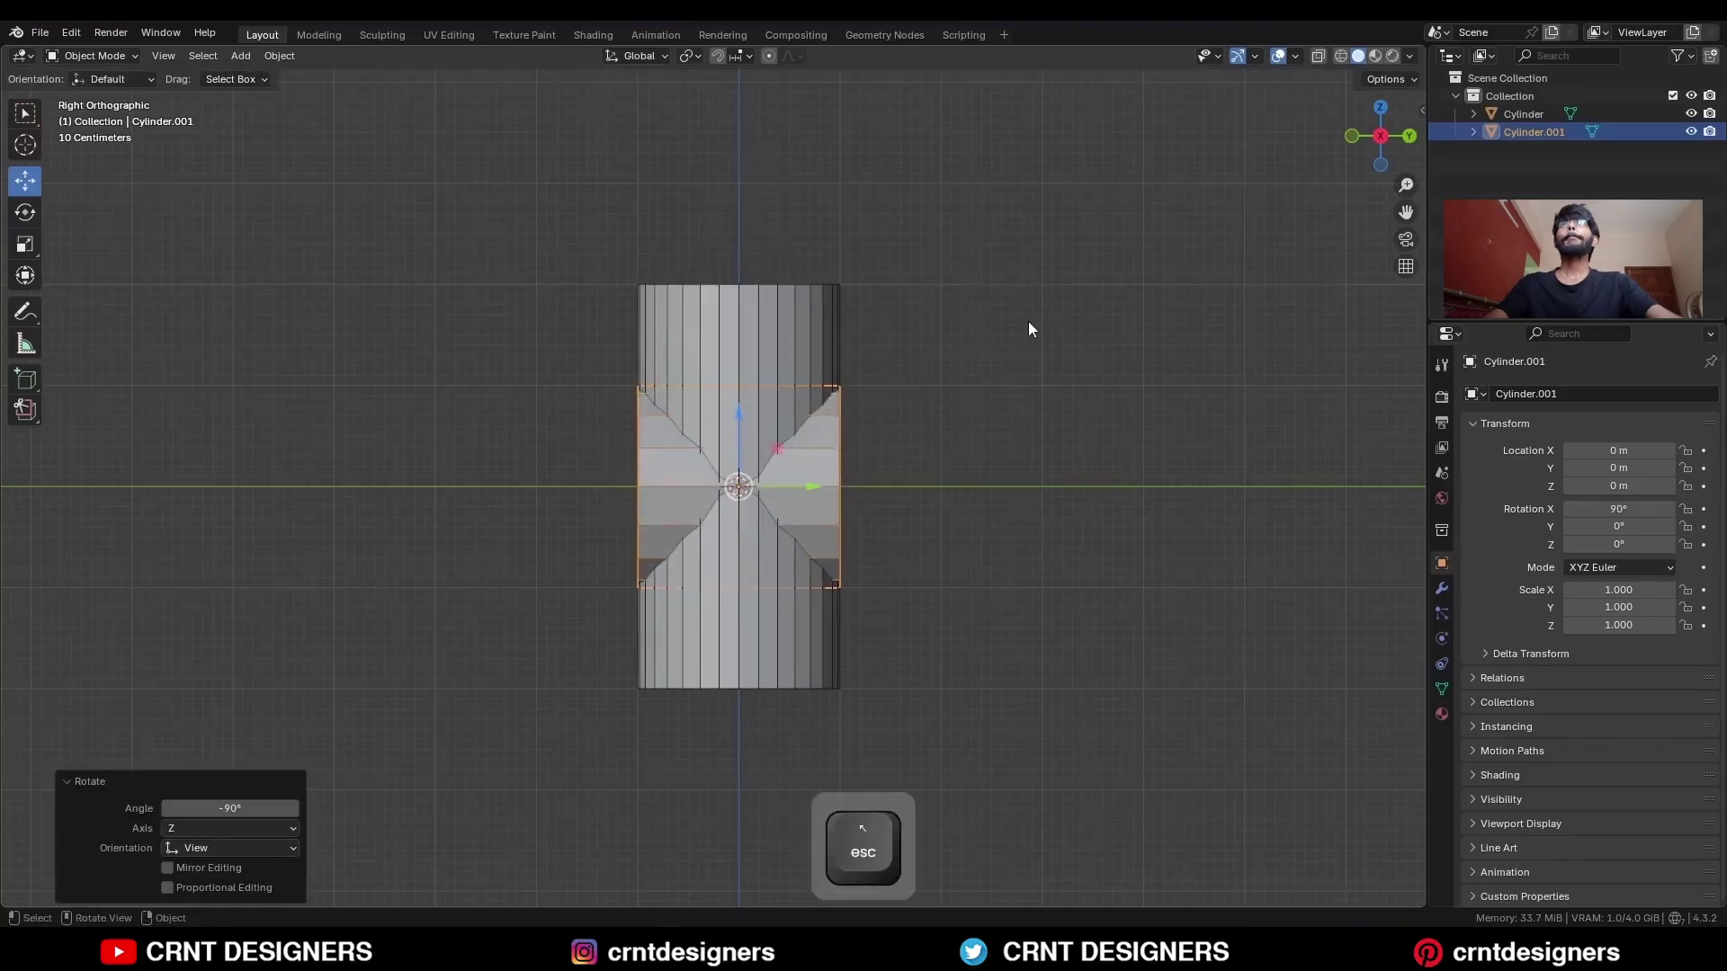
pyautogui.press('s')
pyautogui.press('y')
pyautogui.click(1430, 405)
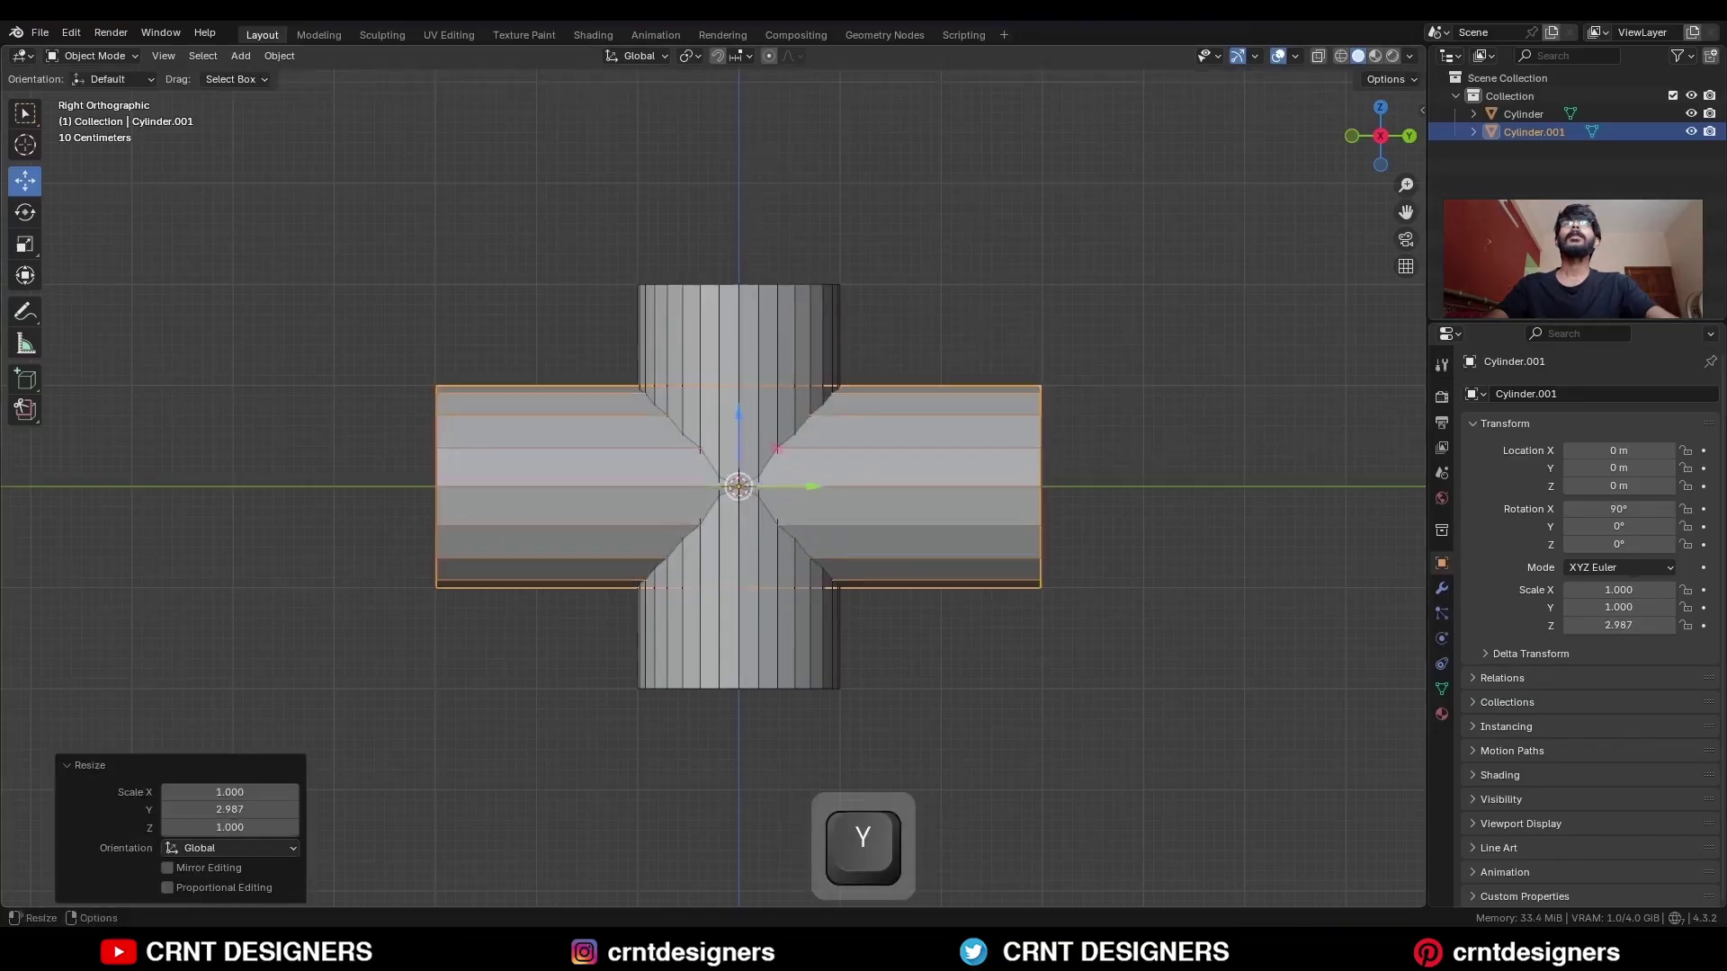
# In front view, shrink the horizontal cylinder uniformly to an X and Y scale of about 0.521.
pyautogui.click(1351, 137)
pyautogui.press('s')
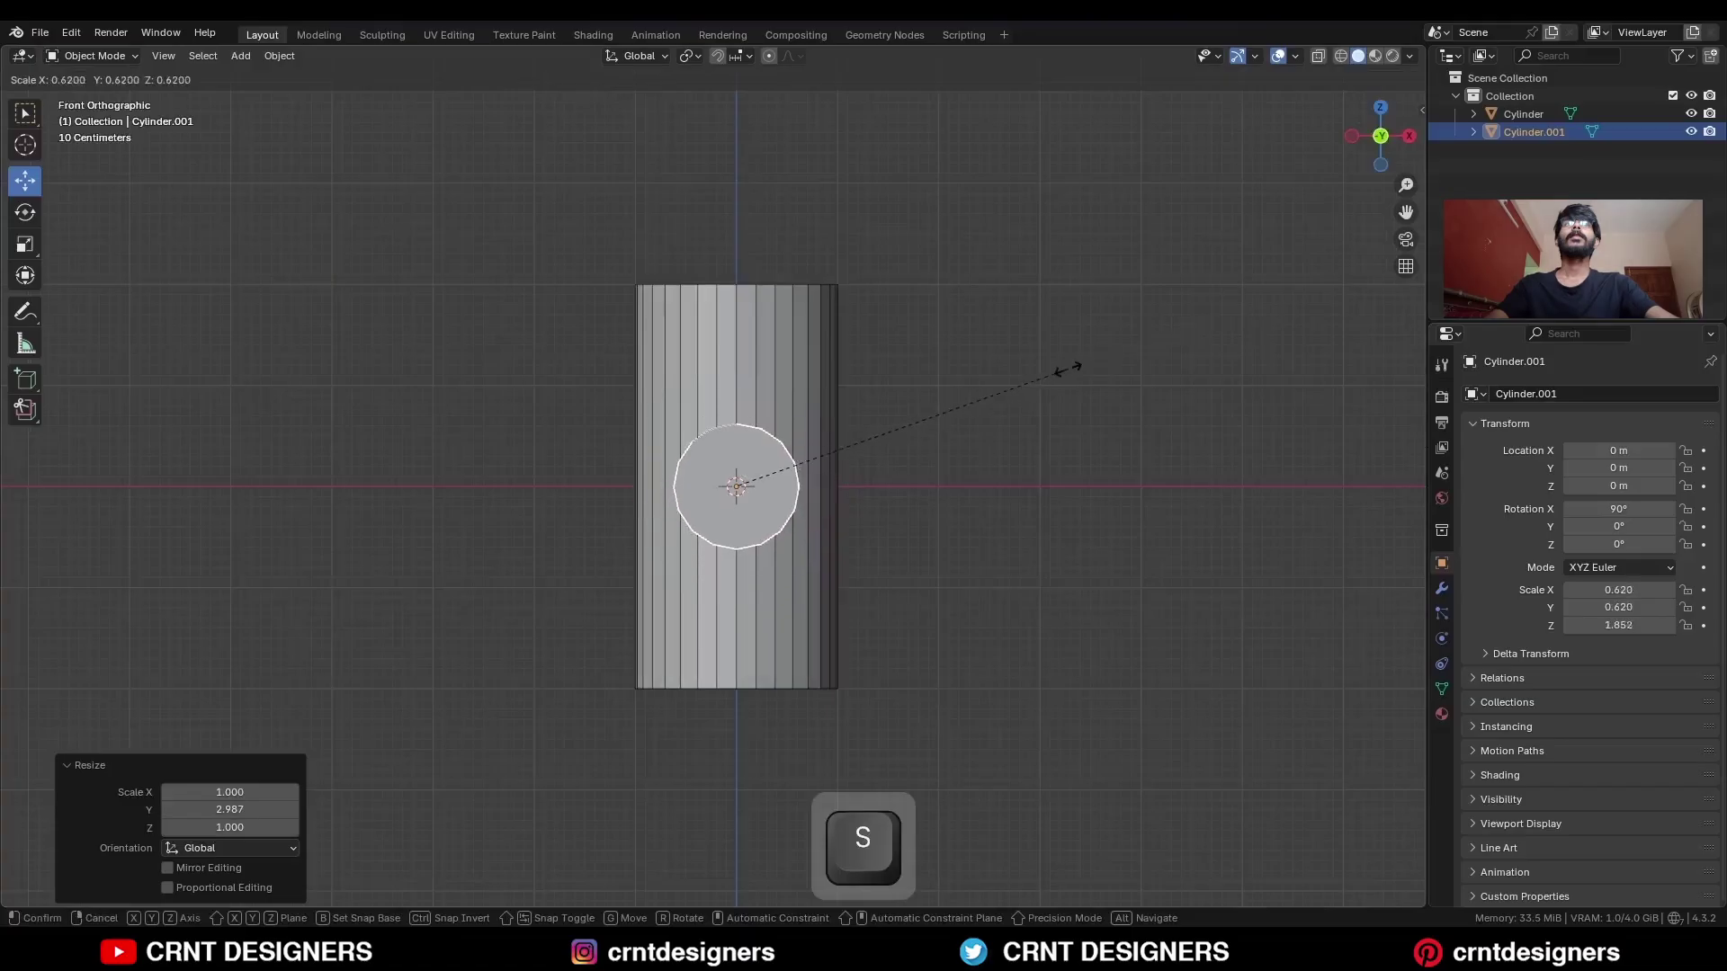
pyautogui.click(1027, 385)
pyautogui.keyDown('ctrl'); pyautogui.moveTo(1027, 386); pyautogui.dragTo(896, 413, button='middle'); pyautogui.keyUp('ctrl')
pyautogui.press('s')
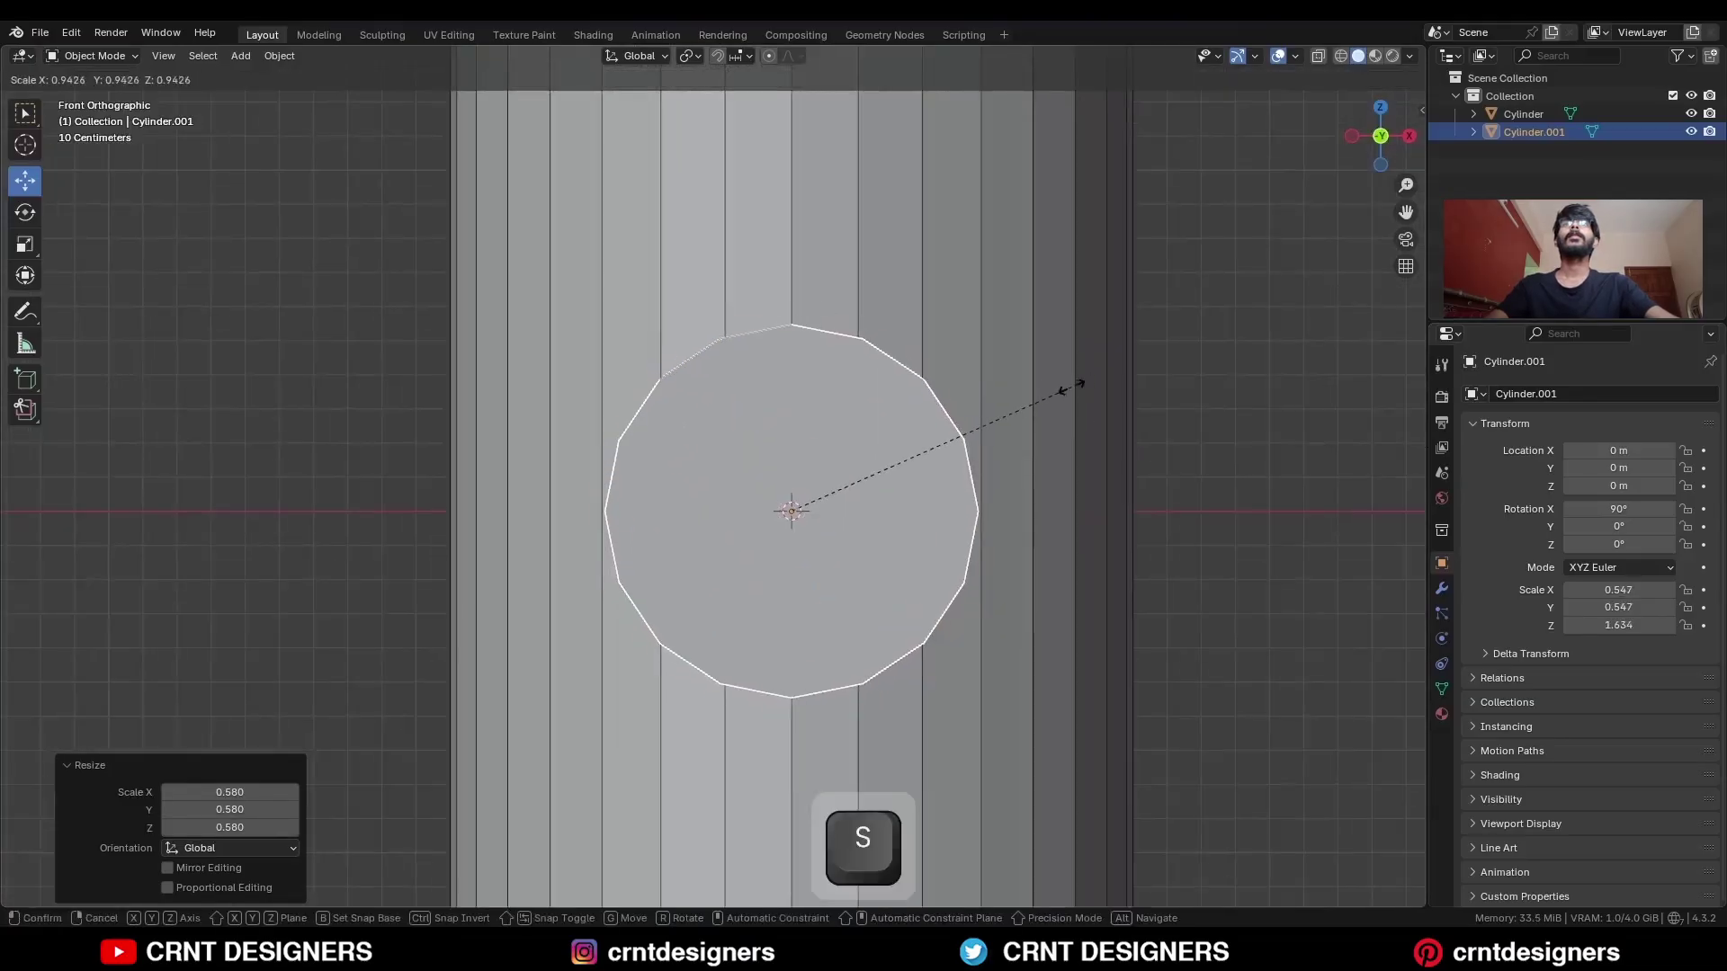
pyautogui.click(936, 564)
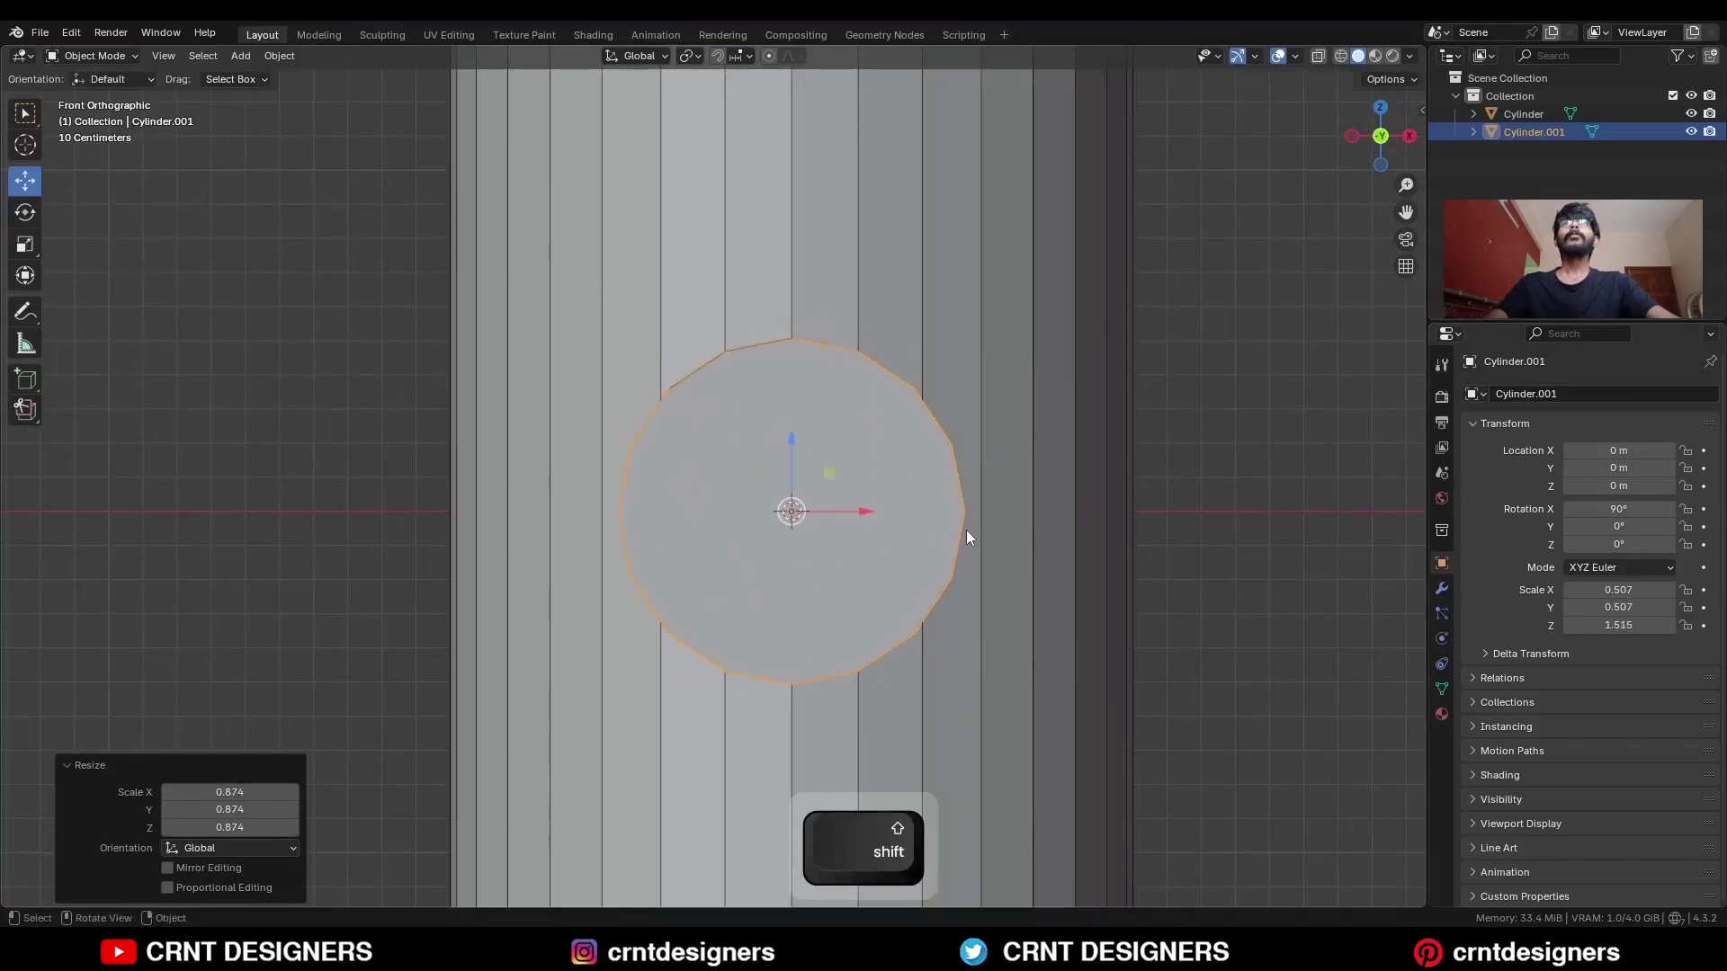
pyautogui.press('s')
pyautogui.click(994, 510)
# In Edit Mode with X-ray, select the horizontal cylinder's outermost vertices at mid-height and join them with Connect Vertex Pairs.
pyautogui.press('Tab')
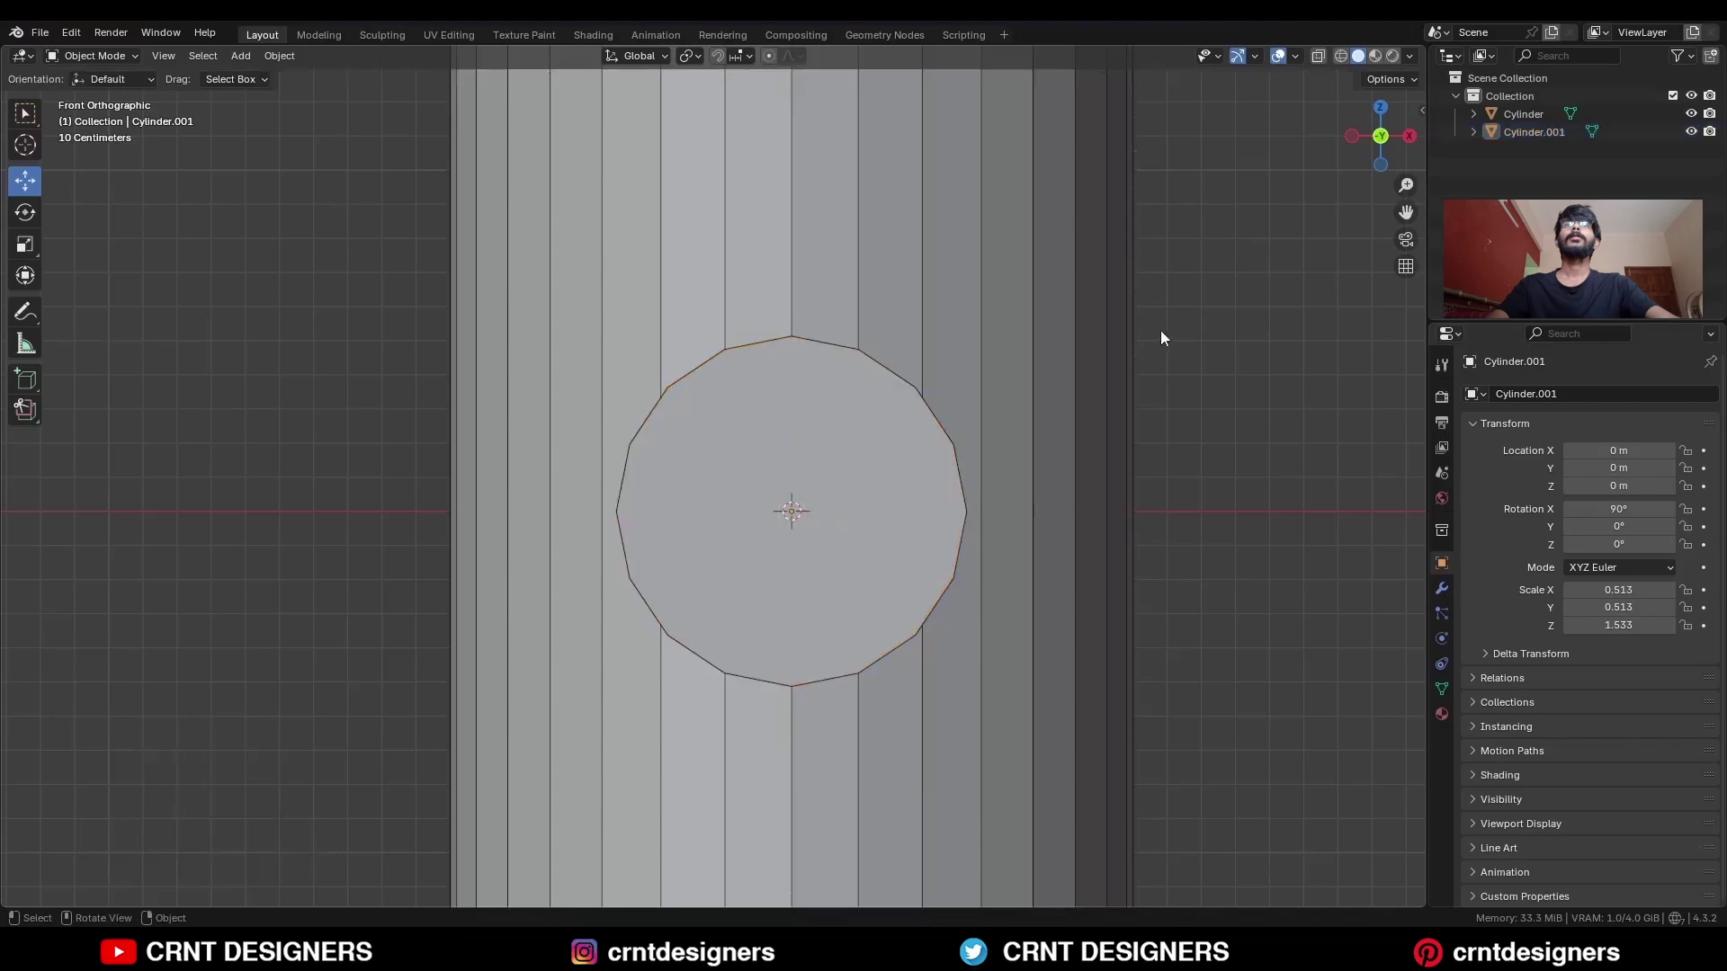
pyautogui.scroll(-1, 928, 468)
pyautogui.hotkey('alt', 'z')
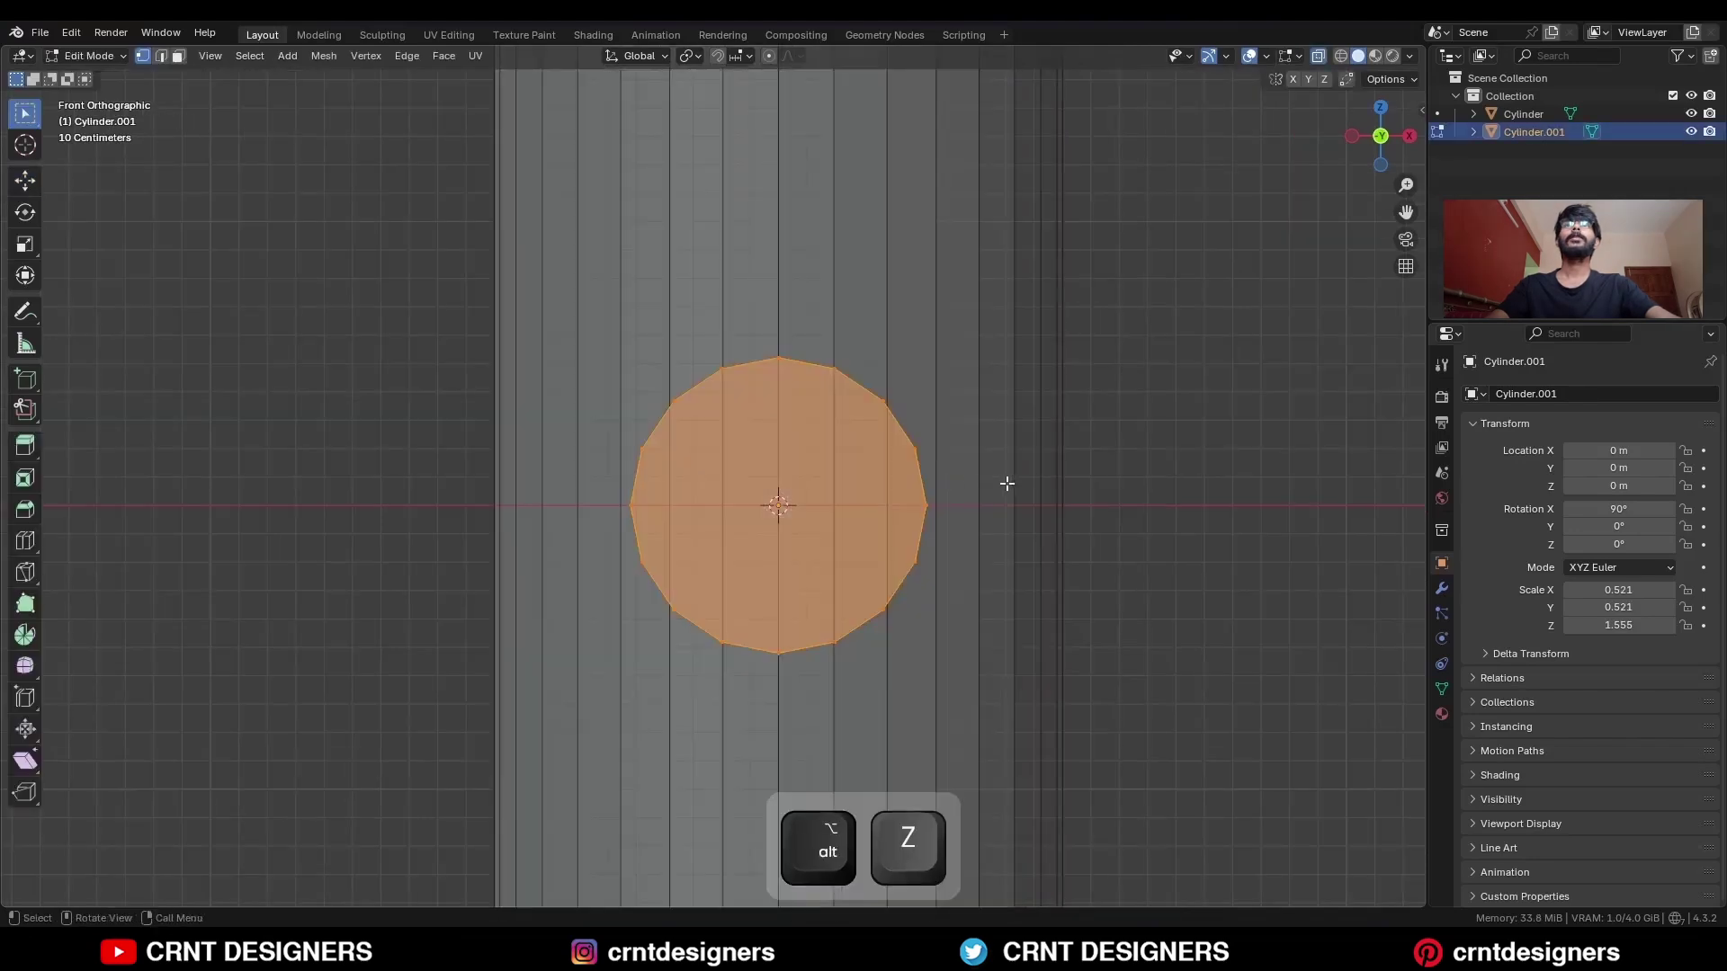
pyautogui.moveTo(1007, 482); pyautogui.dragTo(580, 539)
pyautogui.rightClick(1108, 279)
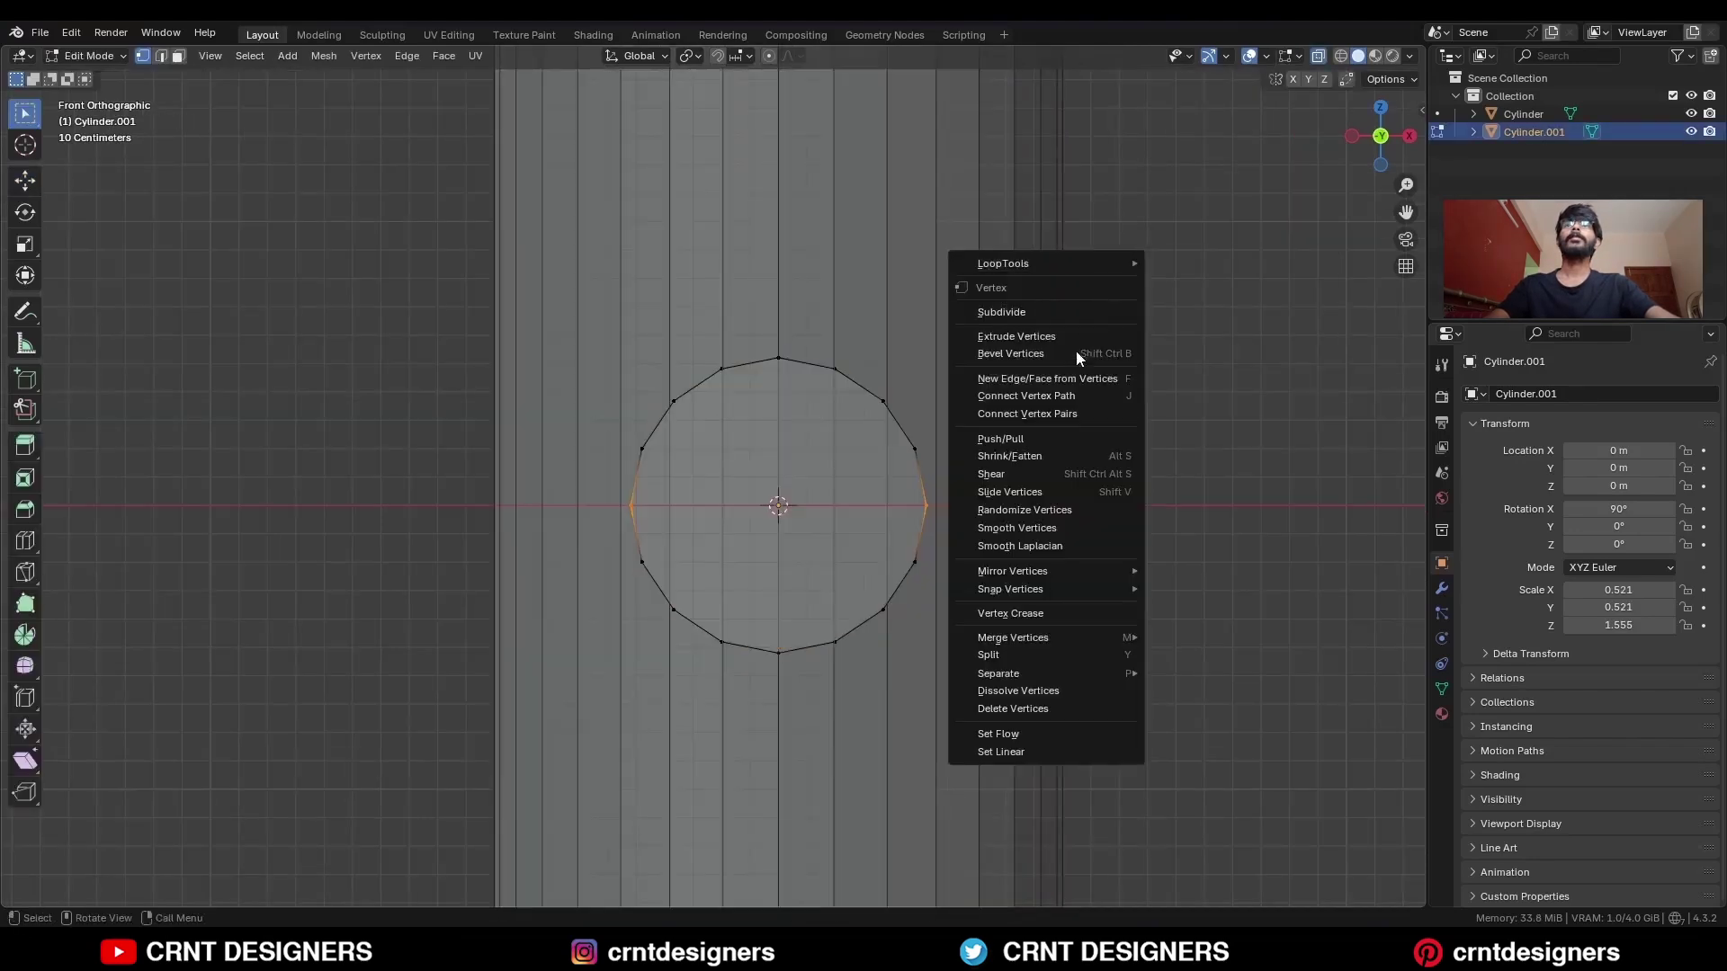
pyautogui.click(1060, 417)
# Bevel the new middle edges by about 0.0388 m with one segment, and add a loop cut inside the beveled strip.
pyautogui.press('2')
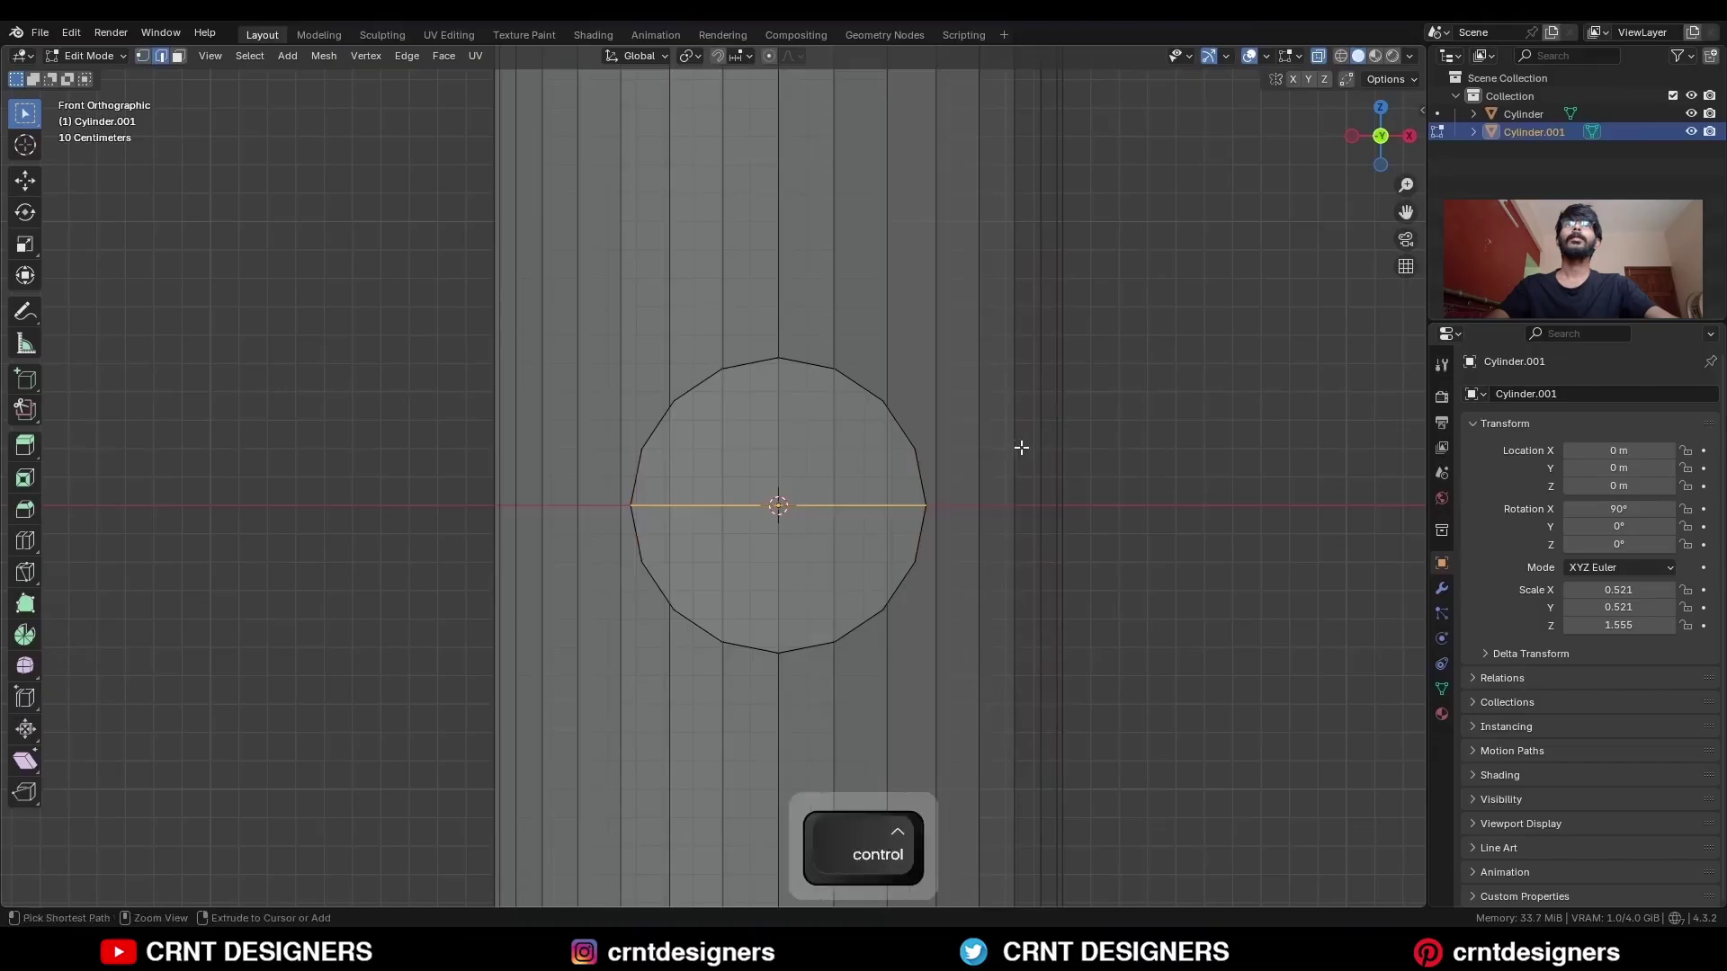
pyautogui.hotkey('ctrl', 'b')
pyautogui.click(1047, 452)
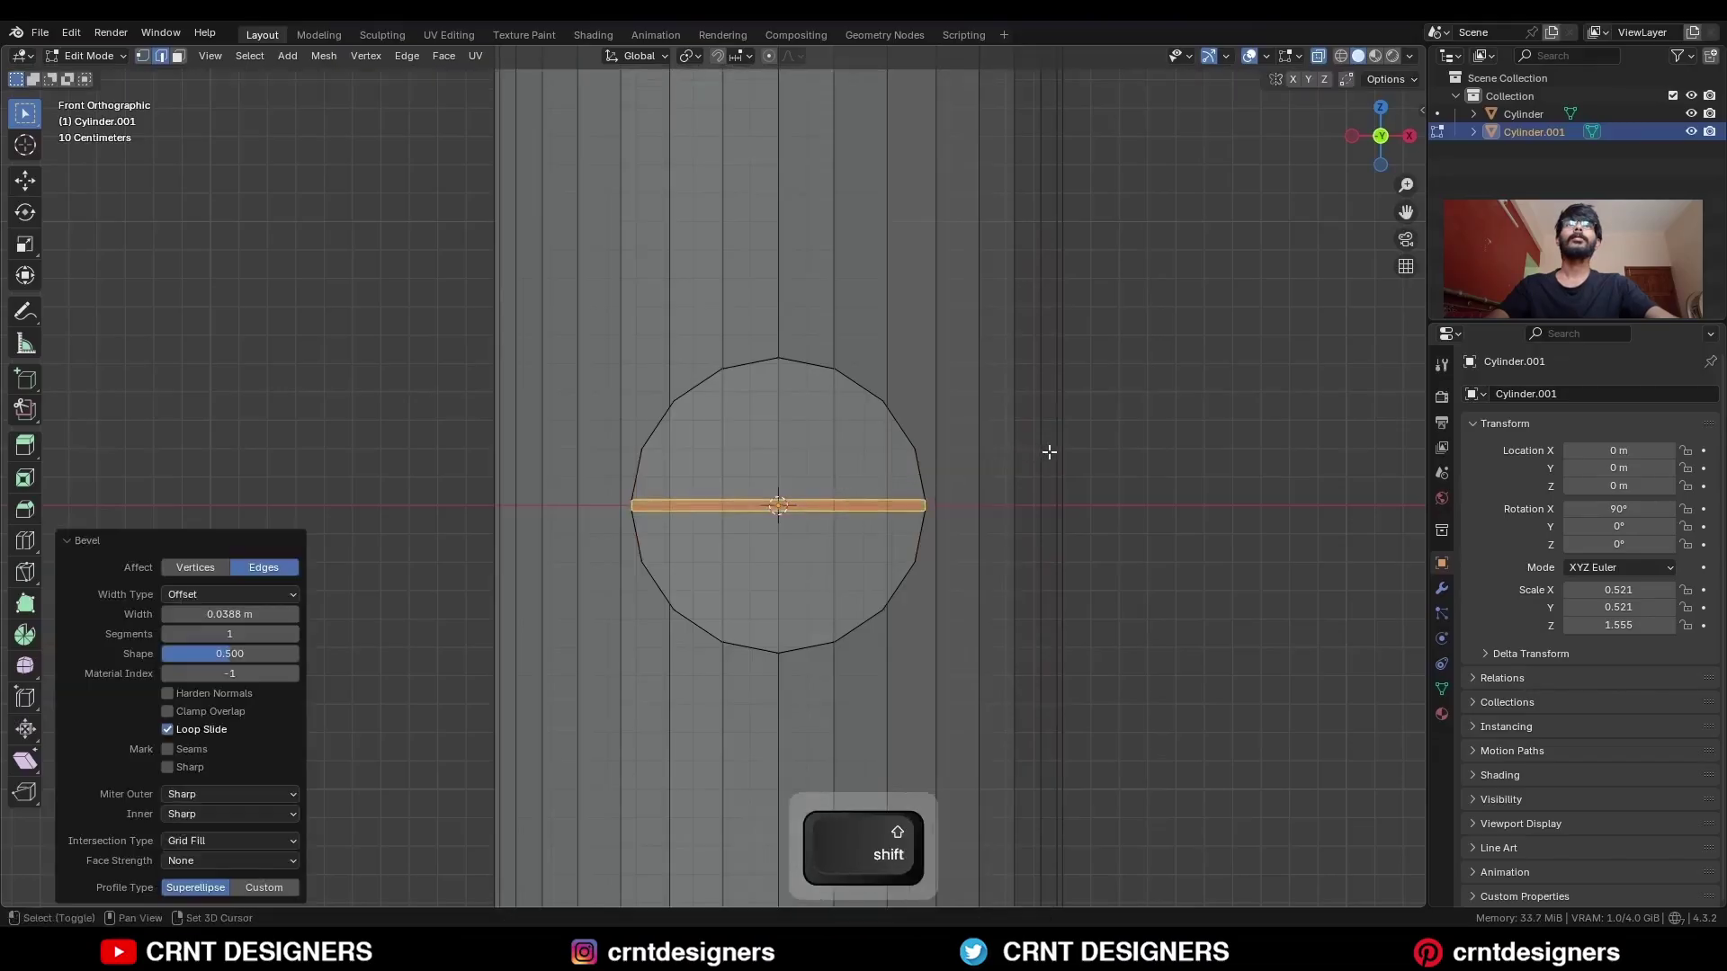
pyautogui.hotkey('ctrl', 'r')
pyautogui.click(932, 505)
pyautogui.click(917, 454)
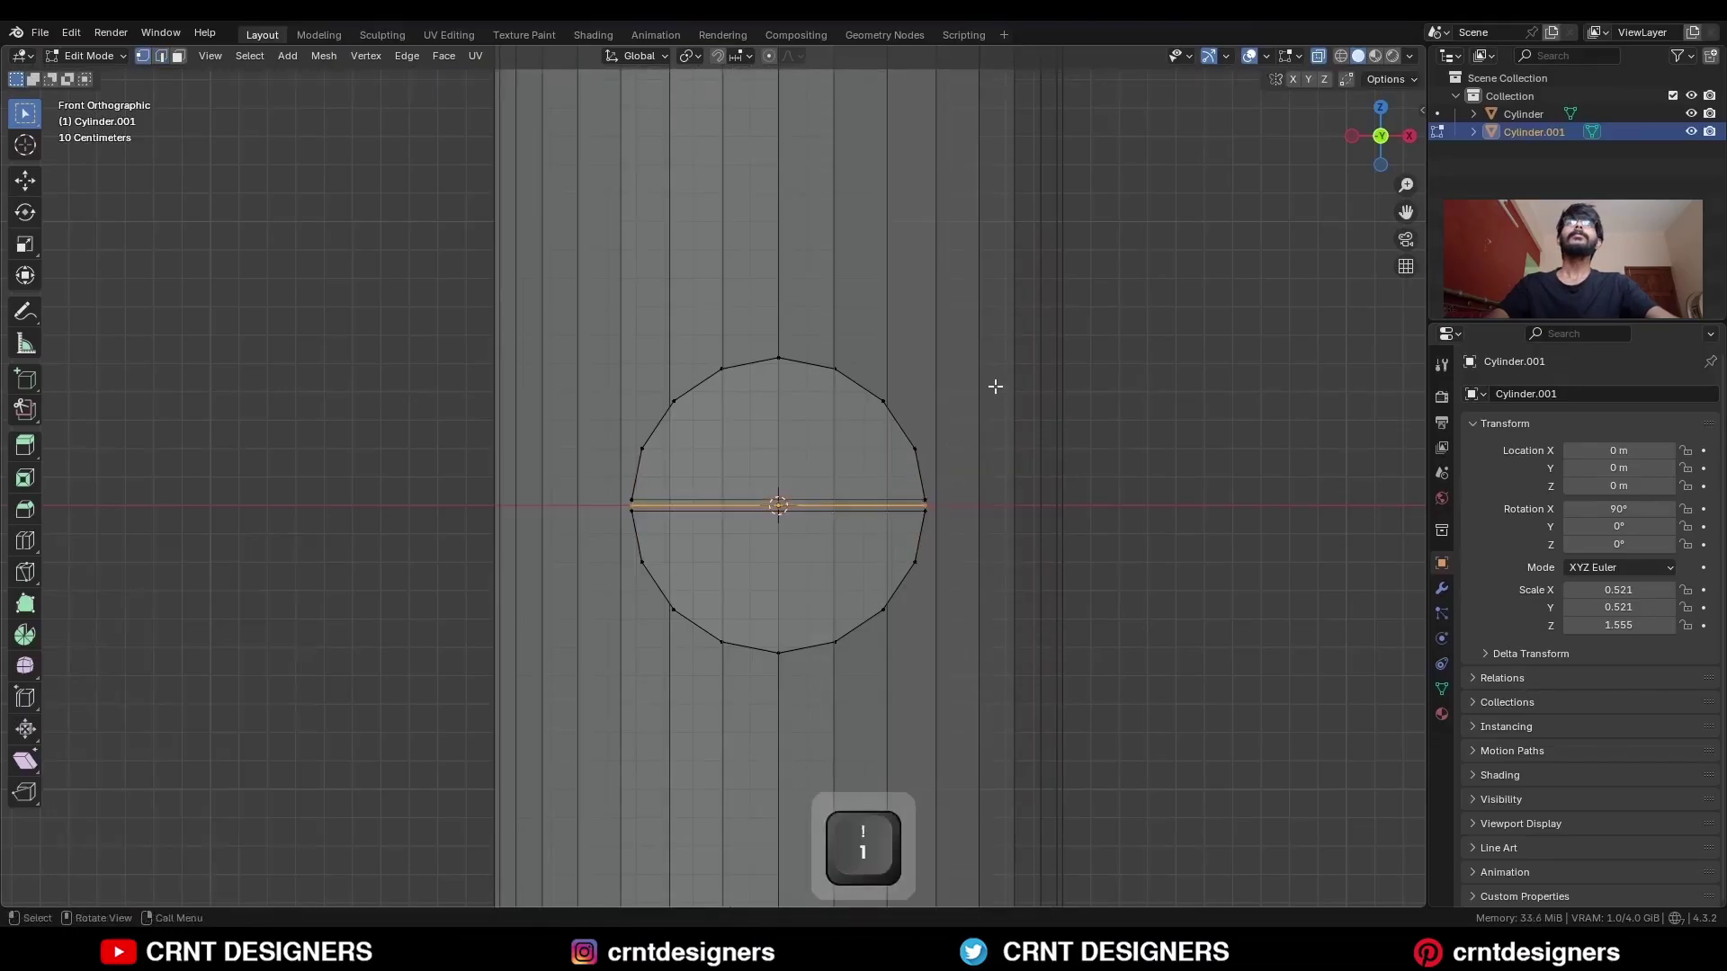
# Move the upper half of the circular profile up about 1 m to form a rounded slot shape.
pyautogui.moveTo(1064, 258); pyautogui.dragTo(620, 486)
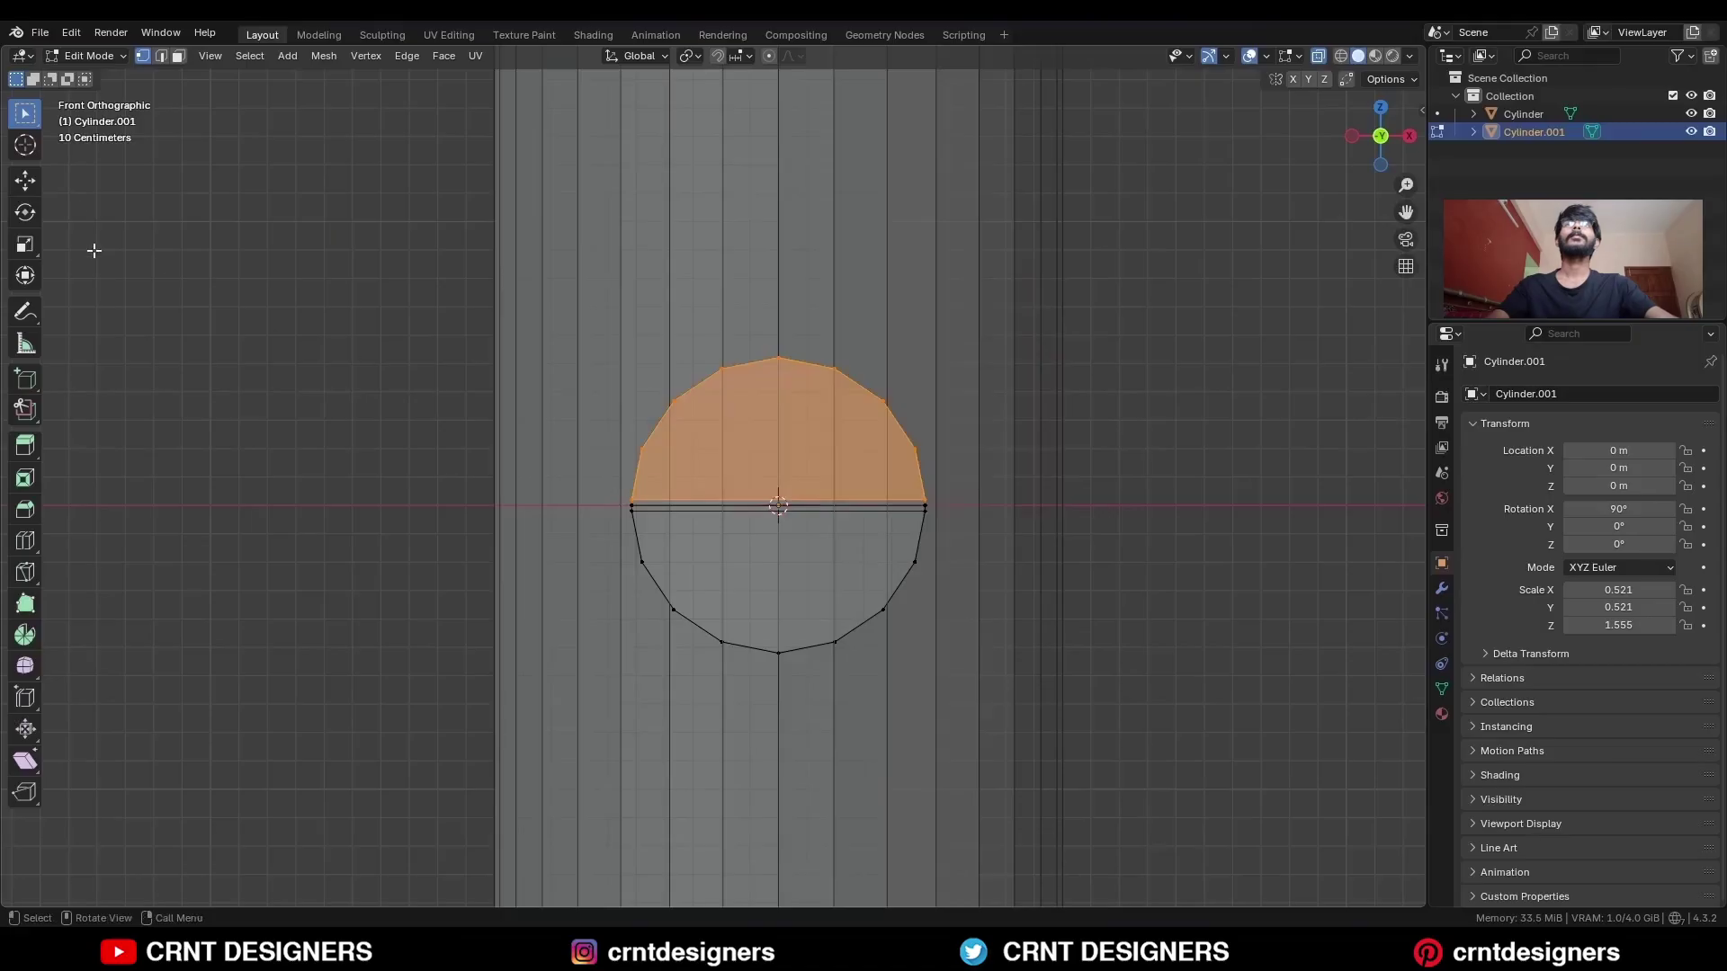
pyautogui.keyDown('ctrl'); pyautogui.moveTo(778, 349); pyautogui.dragTo(778, 63); pyautogui.keyUp('ctrl')
pyautogui.scroll(-4, 785, 367)
pyautogui.press('Tab')
# Apply the rotation and scale of both cylinders.
pyautogui.press('a')
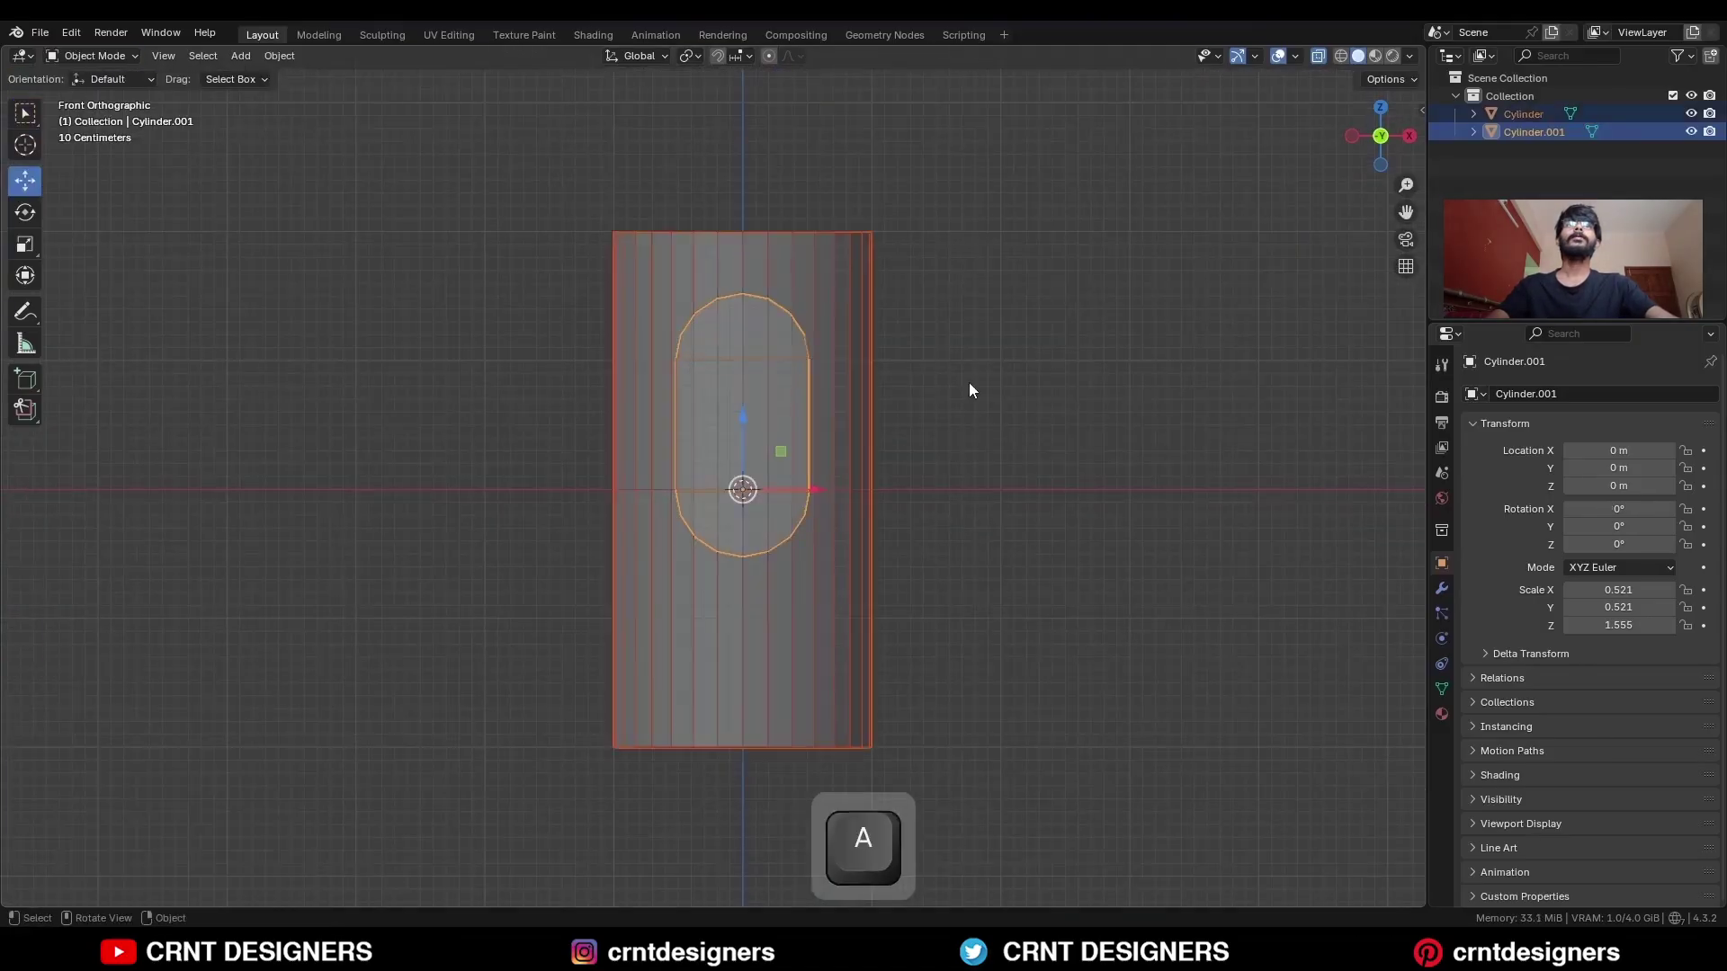
pyautogui.hotkey('ctrl', 'a')
pyautogui.click(968, 381)
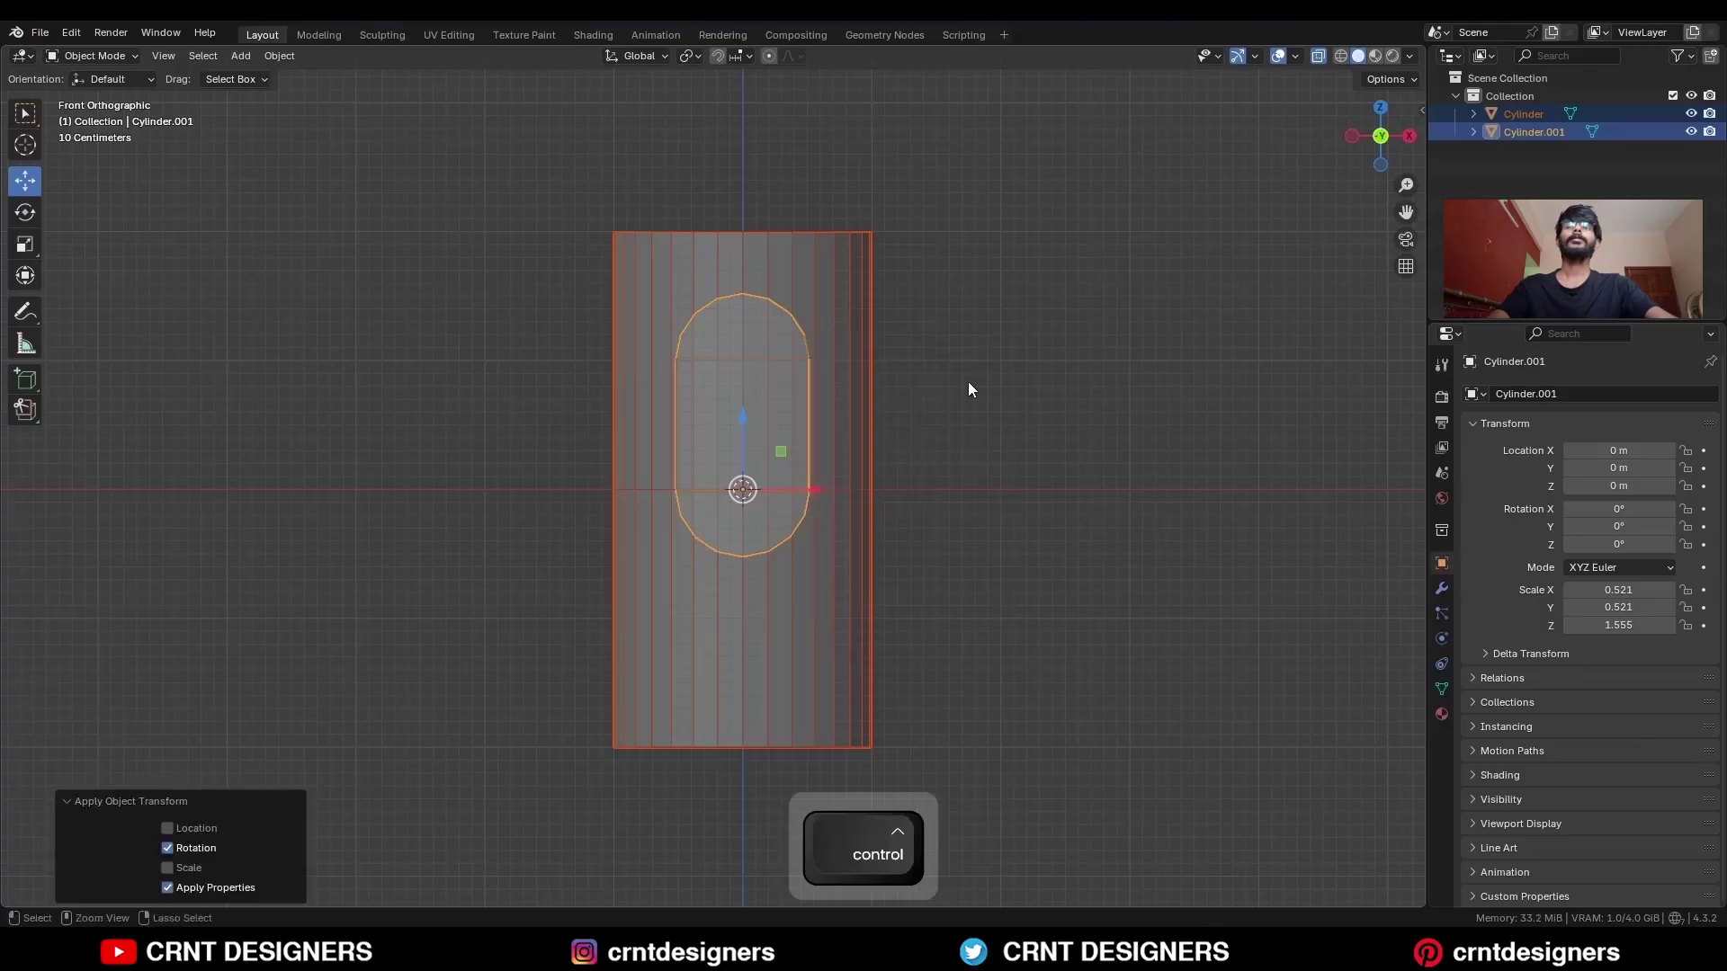
pyautogui.hotkey('ctrl', 'a')
pyautogui.click(959, 399)
pyautogui.press('Tab')
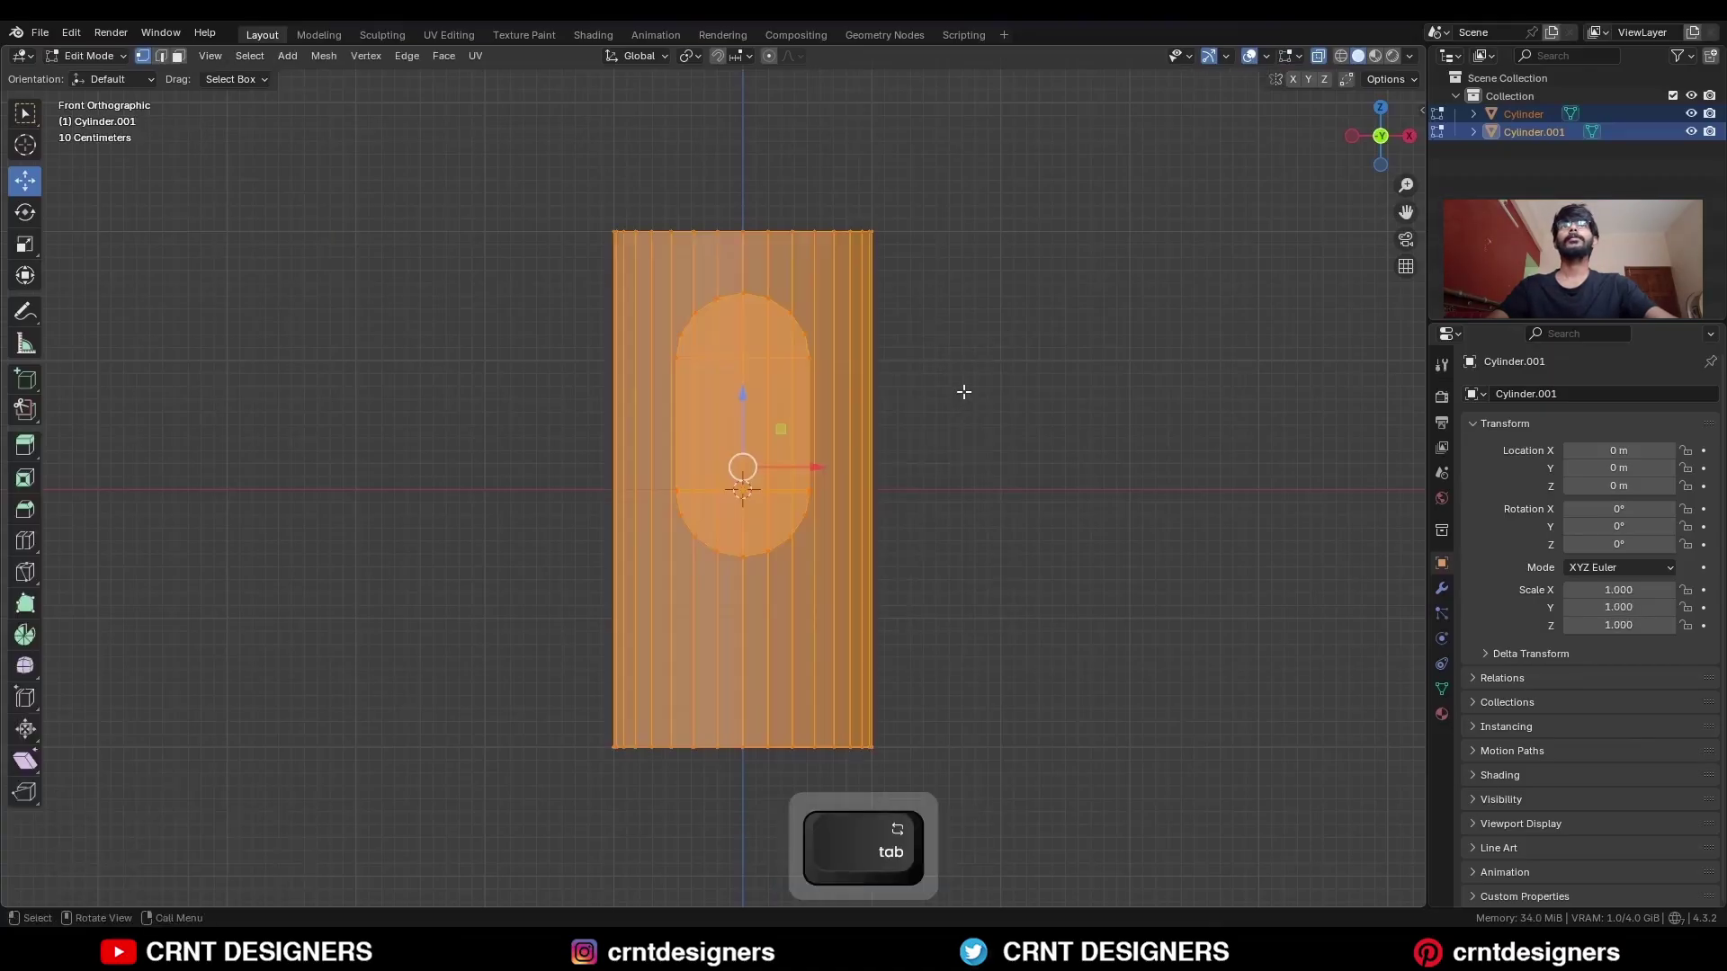
pyautogui.press('Tab')
# Symmetrize the whole slot-shaped mesh in the +Z to -Z direction.
pyautogui.click(961, 390)
pyautogui.click(791, 392)
pyautogui.press('Tab')
pyautogui.press('a')
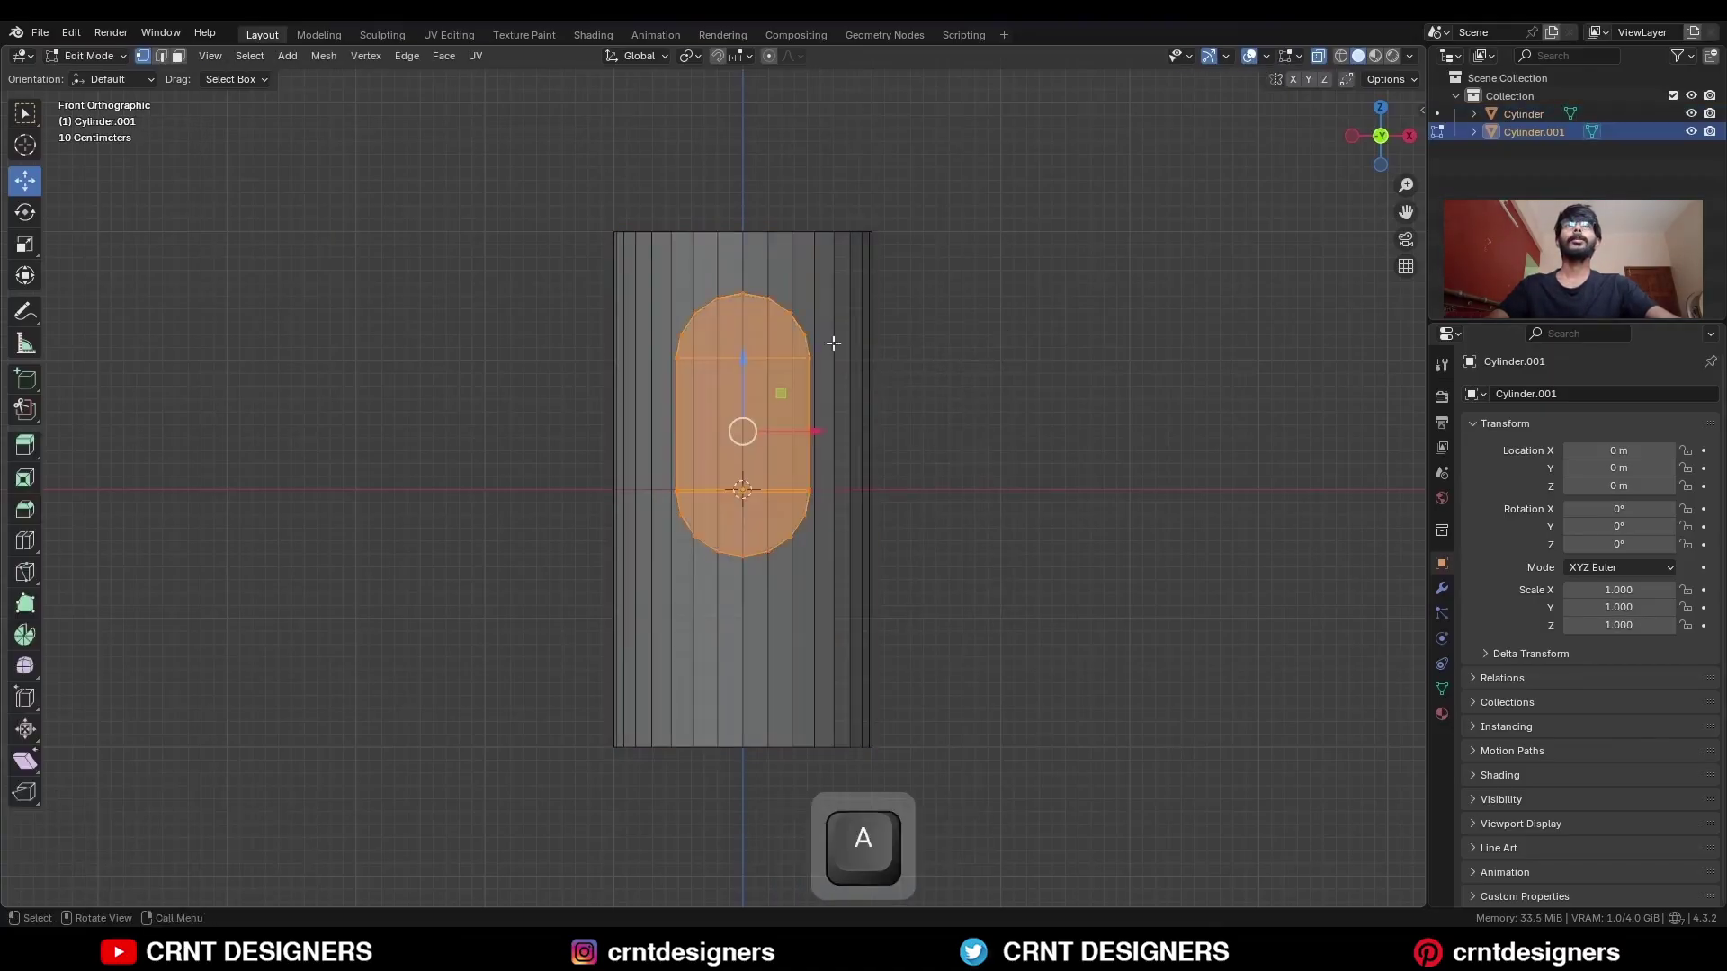
pyautogui.click(324, 55)
pyautogui.click(376, 322)
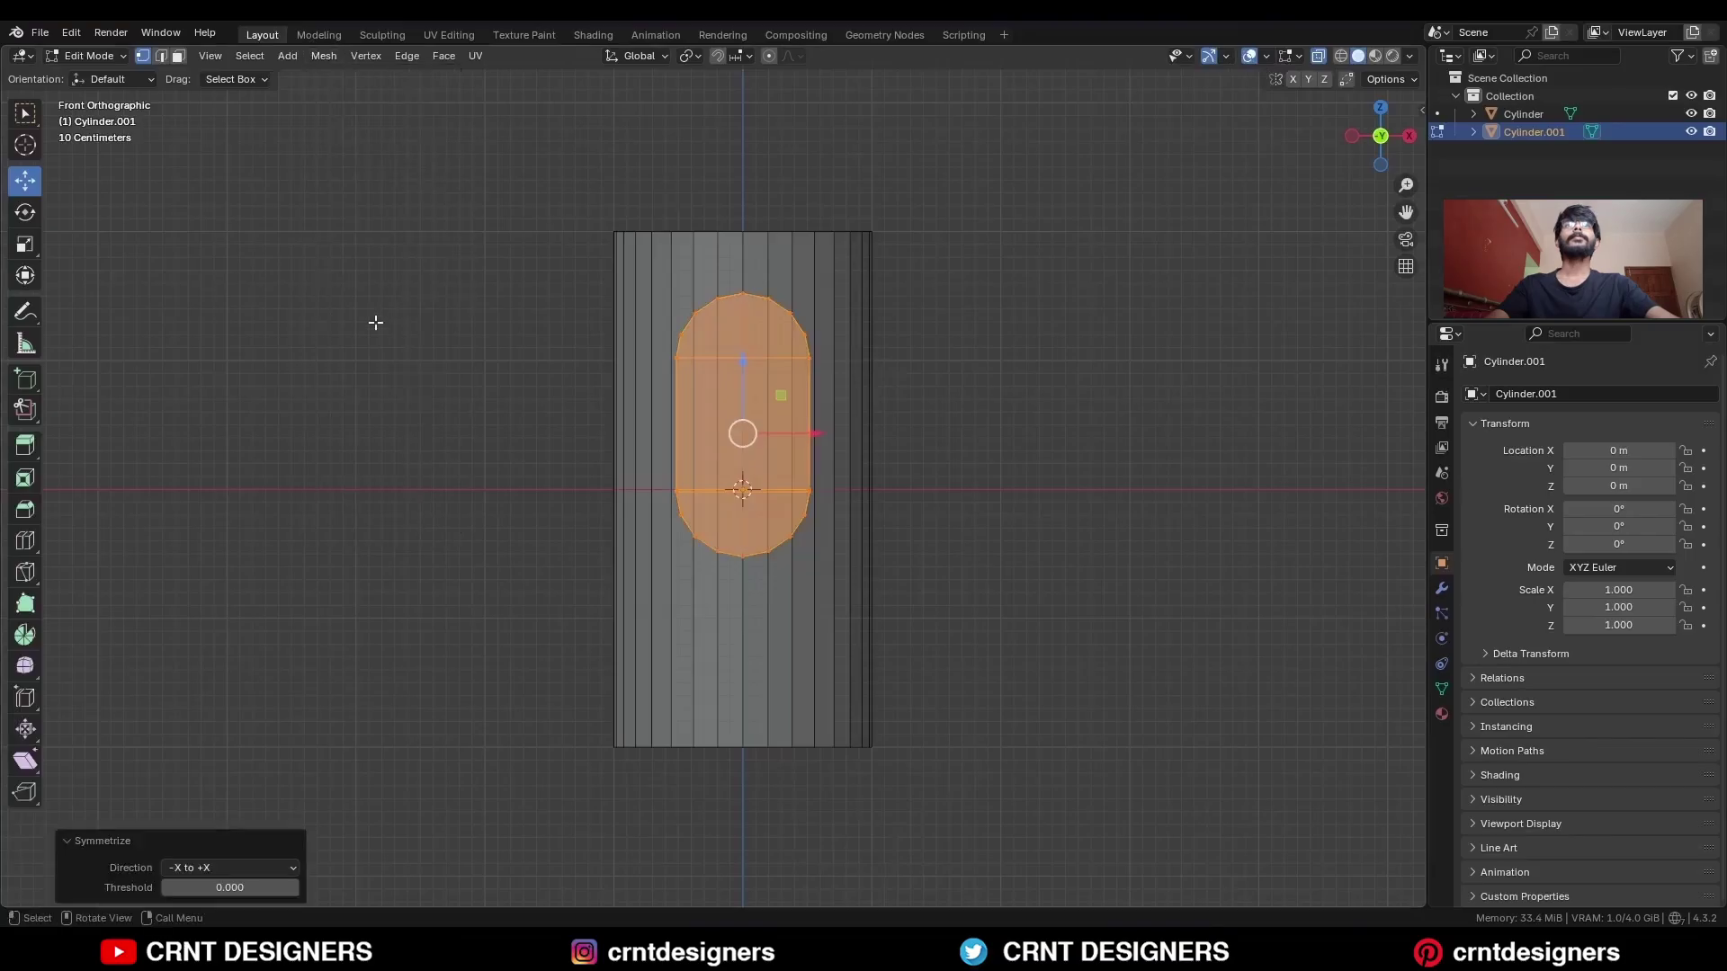
pyautogui.click(256, 865)
pyautogui.click(257, 844)
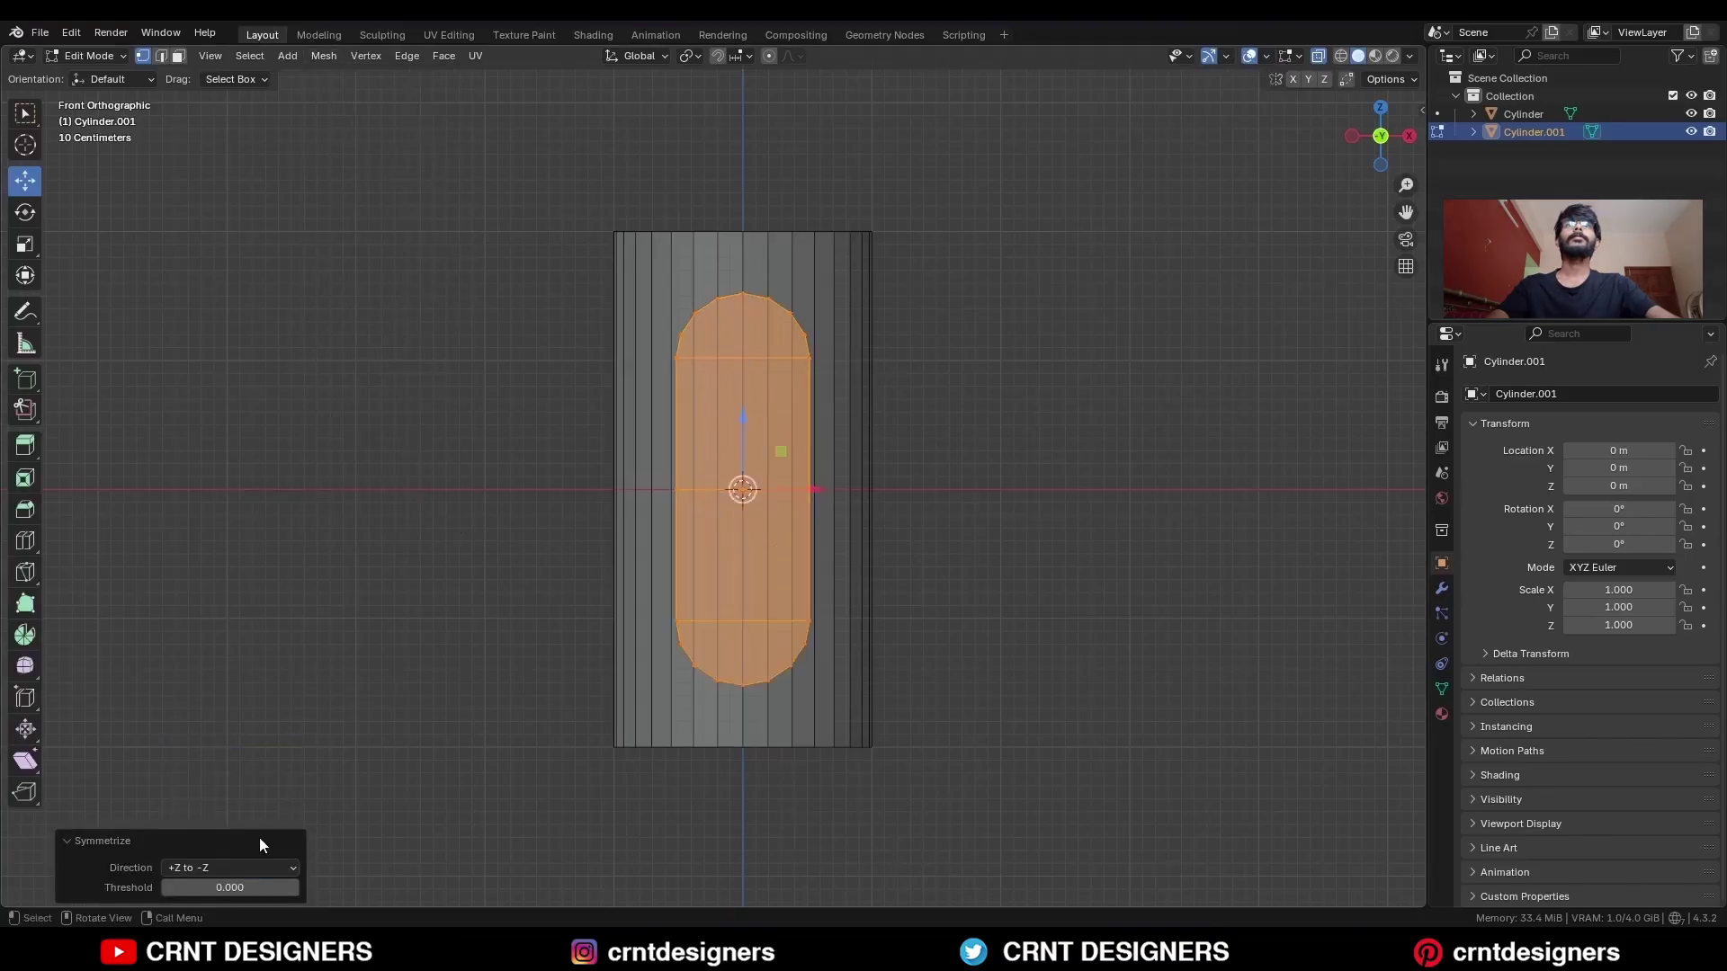
pyautogui.press('Tab')
# Turn off X-ray and add a centered horizontal loop cut around the main cylinder at mid-height.
pyautogui.click(1028, 378)
pyautogui.hotkey('alt', 'z')
pyautogui.click(854, 382)
pyautogui.scroll(2, 899, 382)
pyautogui.moveTo(938, 387)
pyautogui.keyDown('shift'); pyautogui.mouseDown(button='middle')
pyautogui.moveTo(917, 503)
pyautogui.moveTo(949, 417)
pyautogui.mouseUp(button='middle'); pyautogui.keyUp('shift')
pyautogui.keyDown('shift'); pyautogui.scroll(-2, 948, 417); pyautogui.keyUp('shift')
pyautogui.press('Tab')
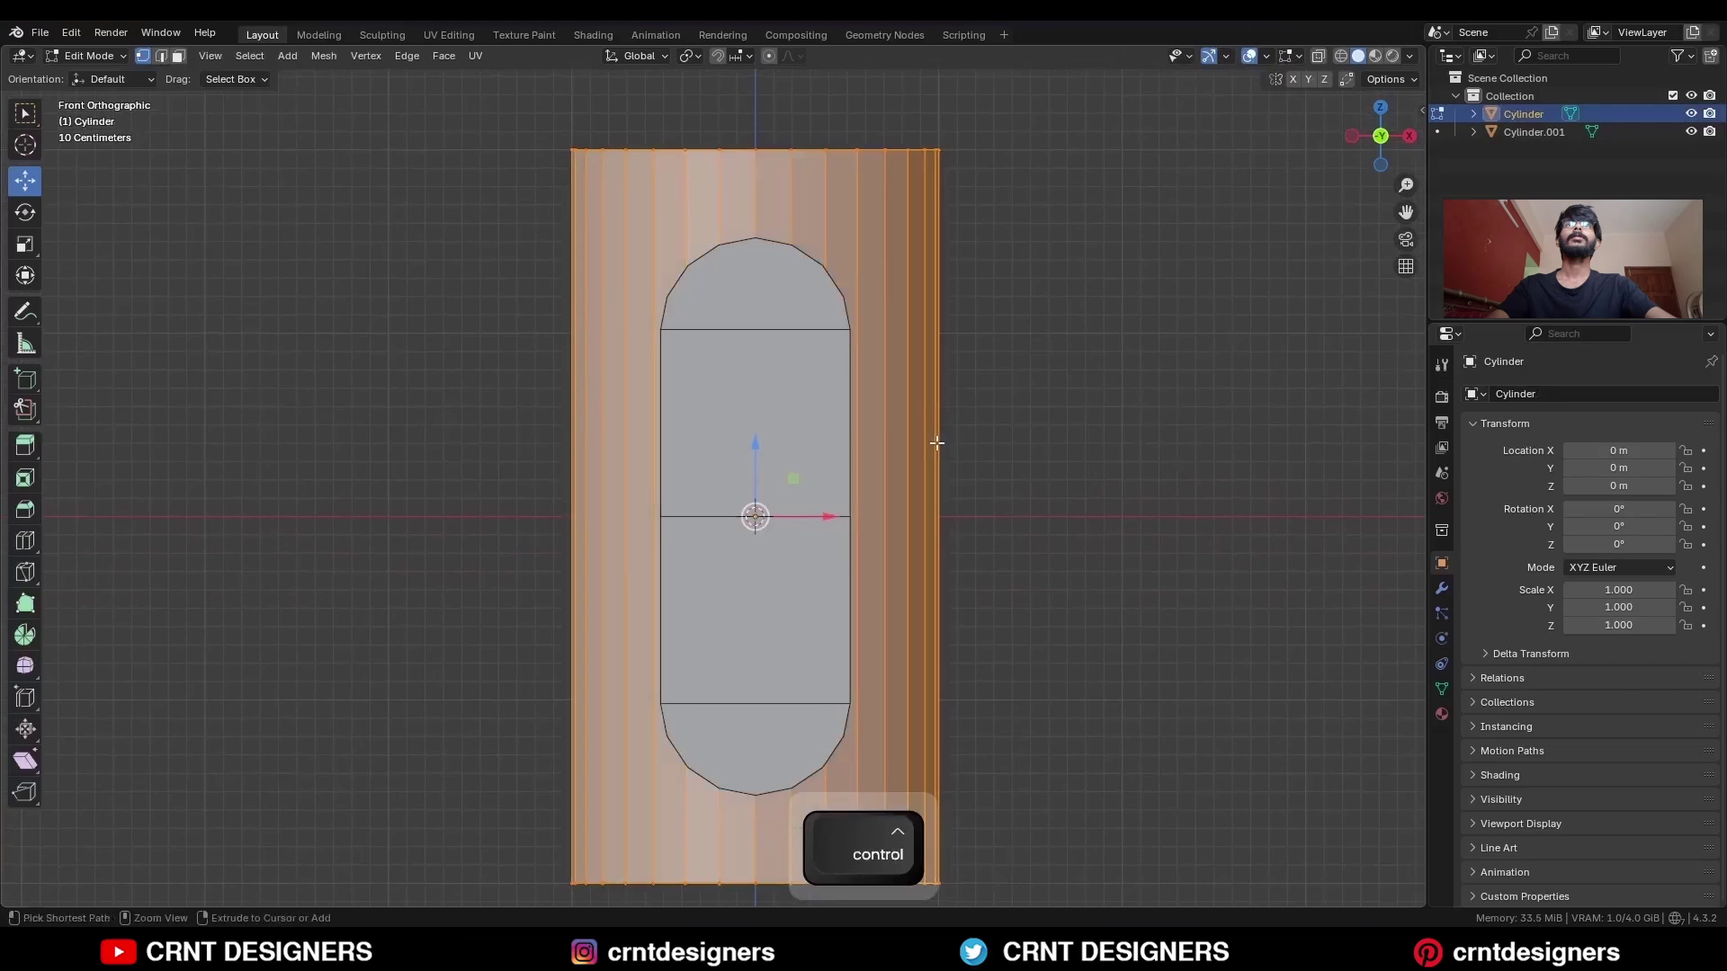
pyautogui.hotkey('ctrl', 'r')
pyautogui.click(936, 454)
pyautogui.rightClick(935, 455)
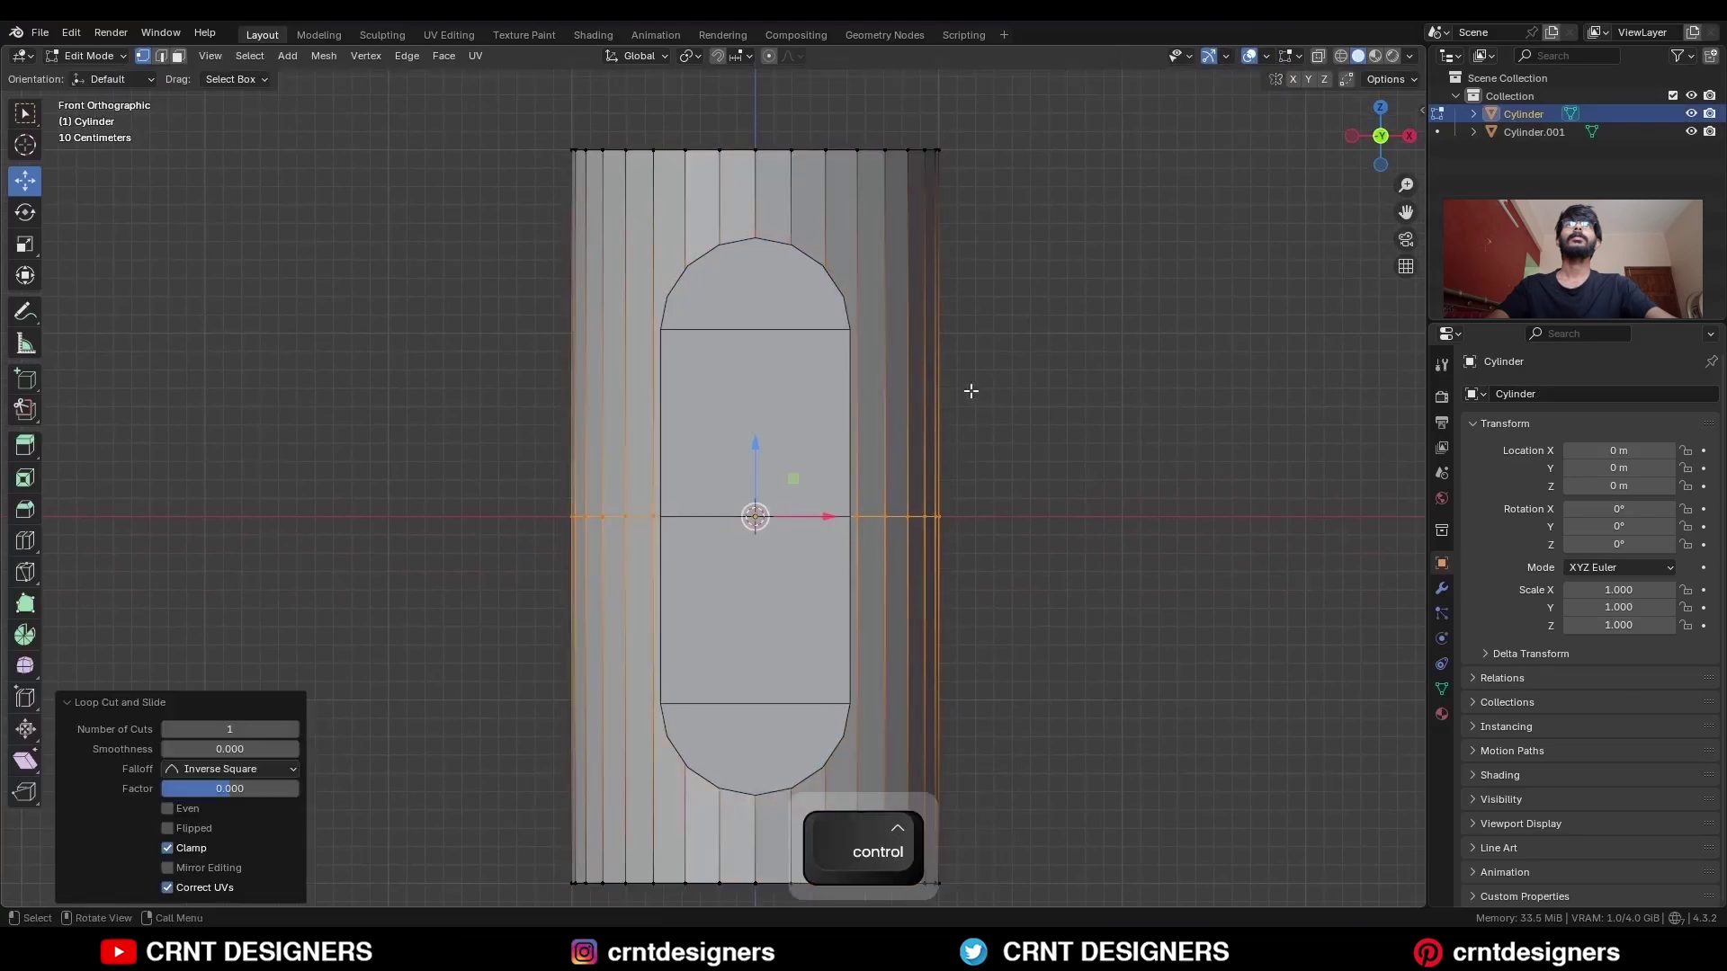
# Add two loop cuts to the main cylinder's upper half, one centered and one just above the slot shape.
pyautogui.hotkey('ctrl', 'r')
pyautogui.click(940, 333)
pyautogui.rightClick(940, 334)
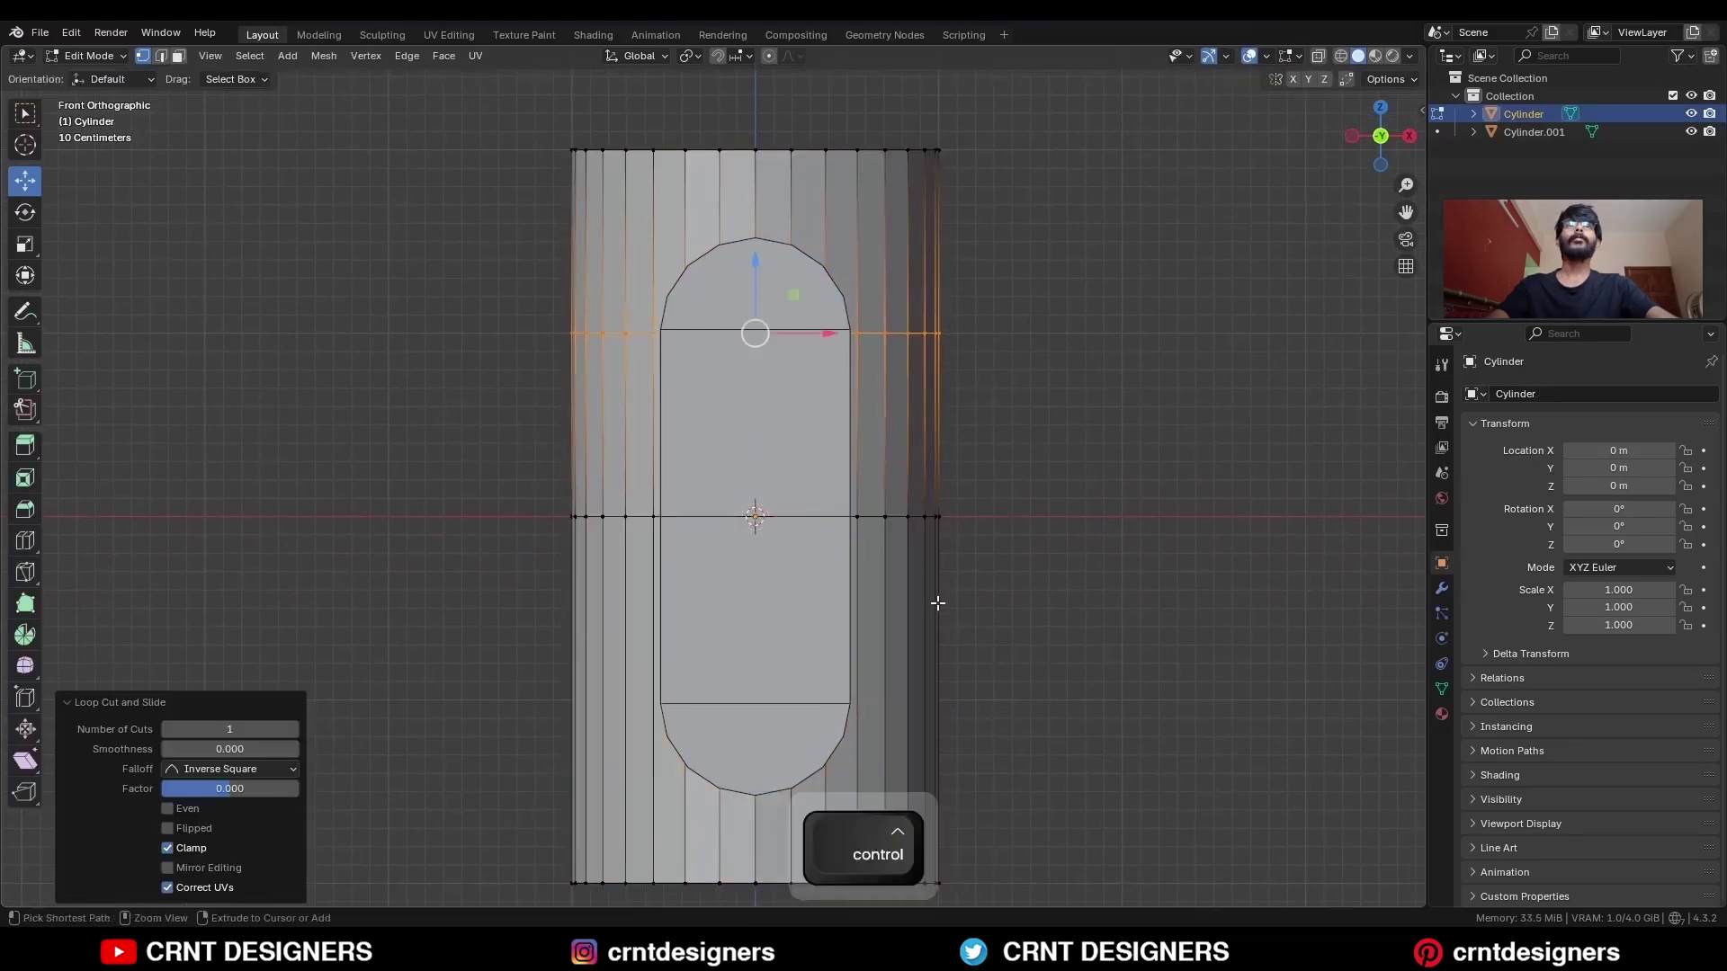
pyautogui.hotkey('ctrl', 'r')
pyautogui.click(944, 193)
pyautogui.click(941, 195)
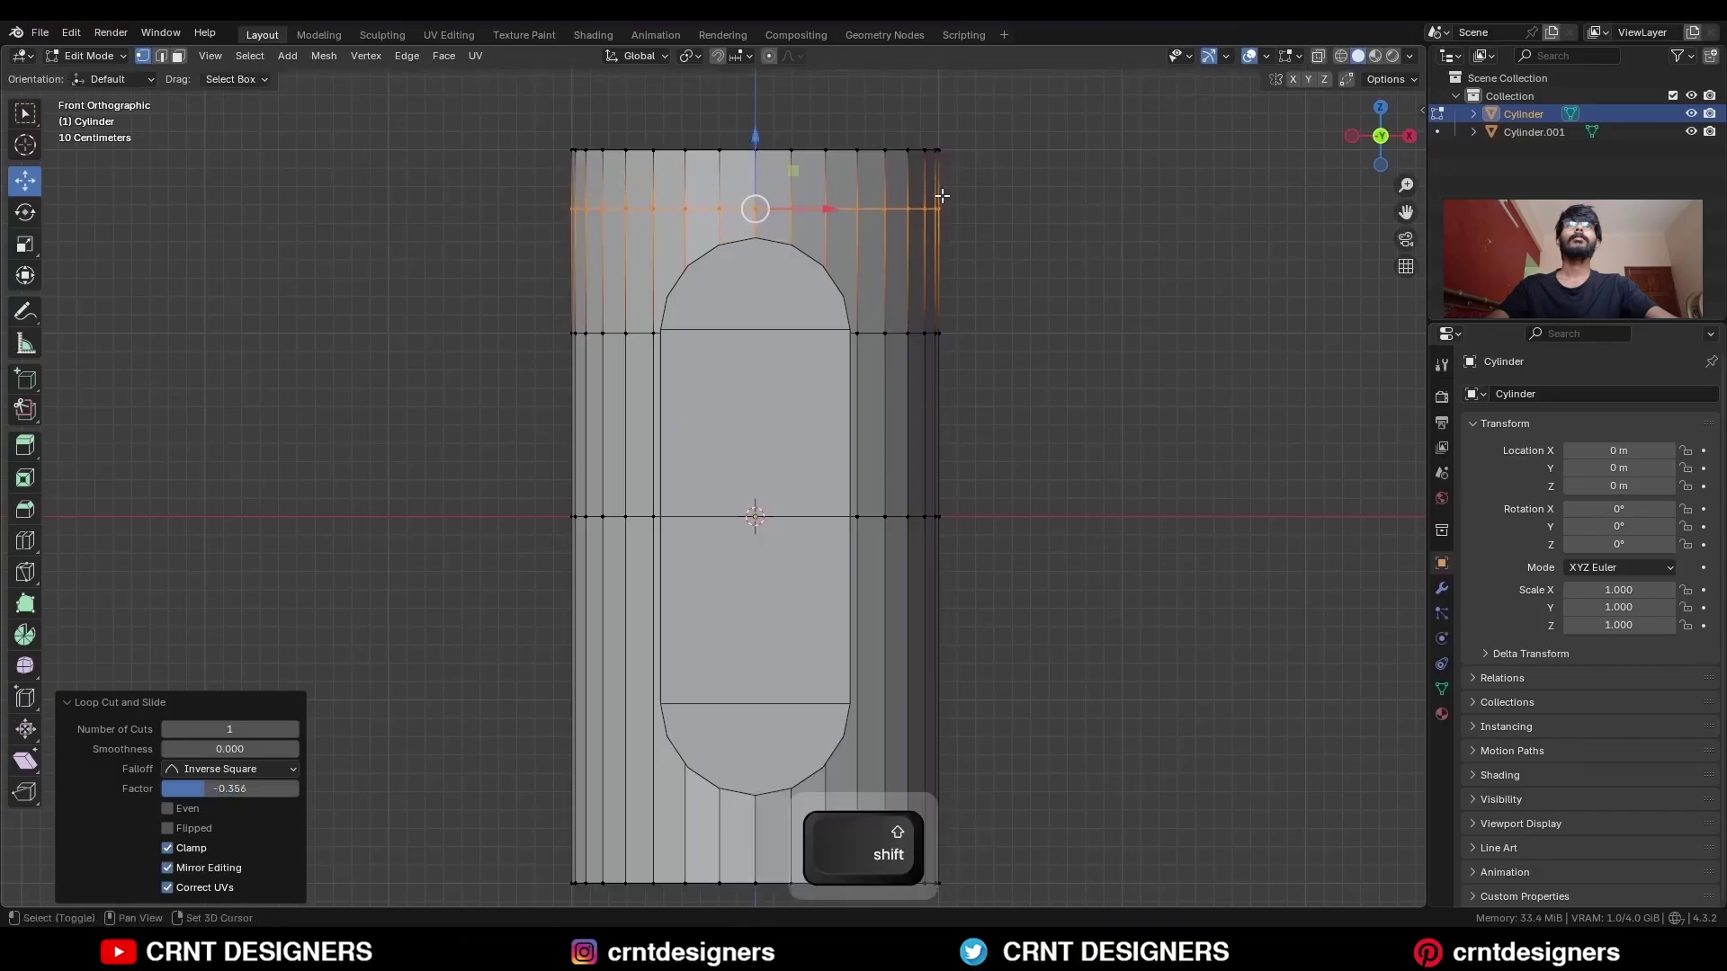
pyautogui.click(1028, 339)
# Subtract the slot-shaped object from the main cylinder with a Boolean Difference.
pyautogui.moveTo(1029, 339); pyautogui.dragTo(971, 435, button='middle')
pyautogui.press('Tab')
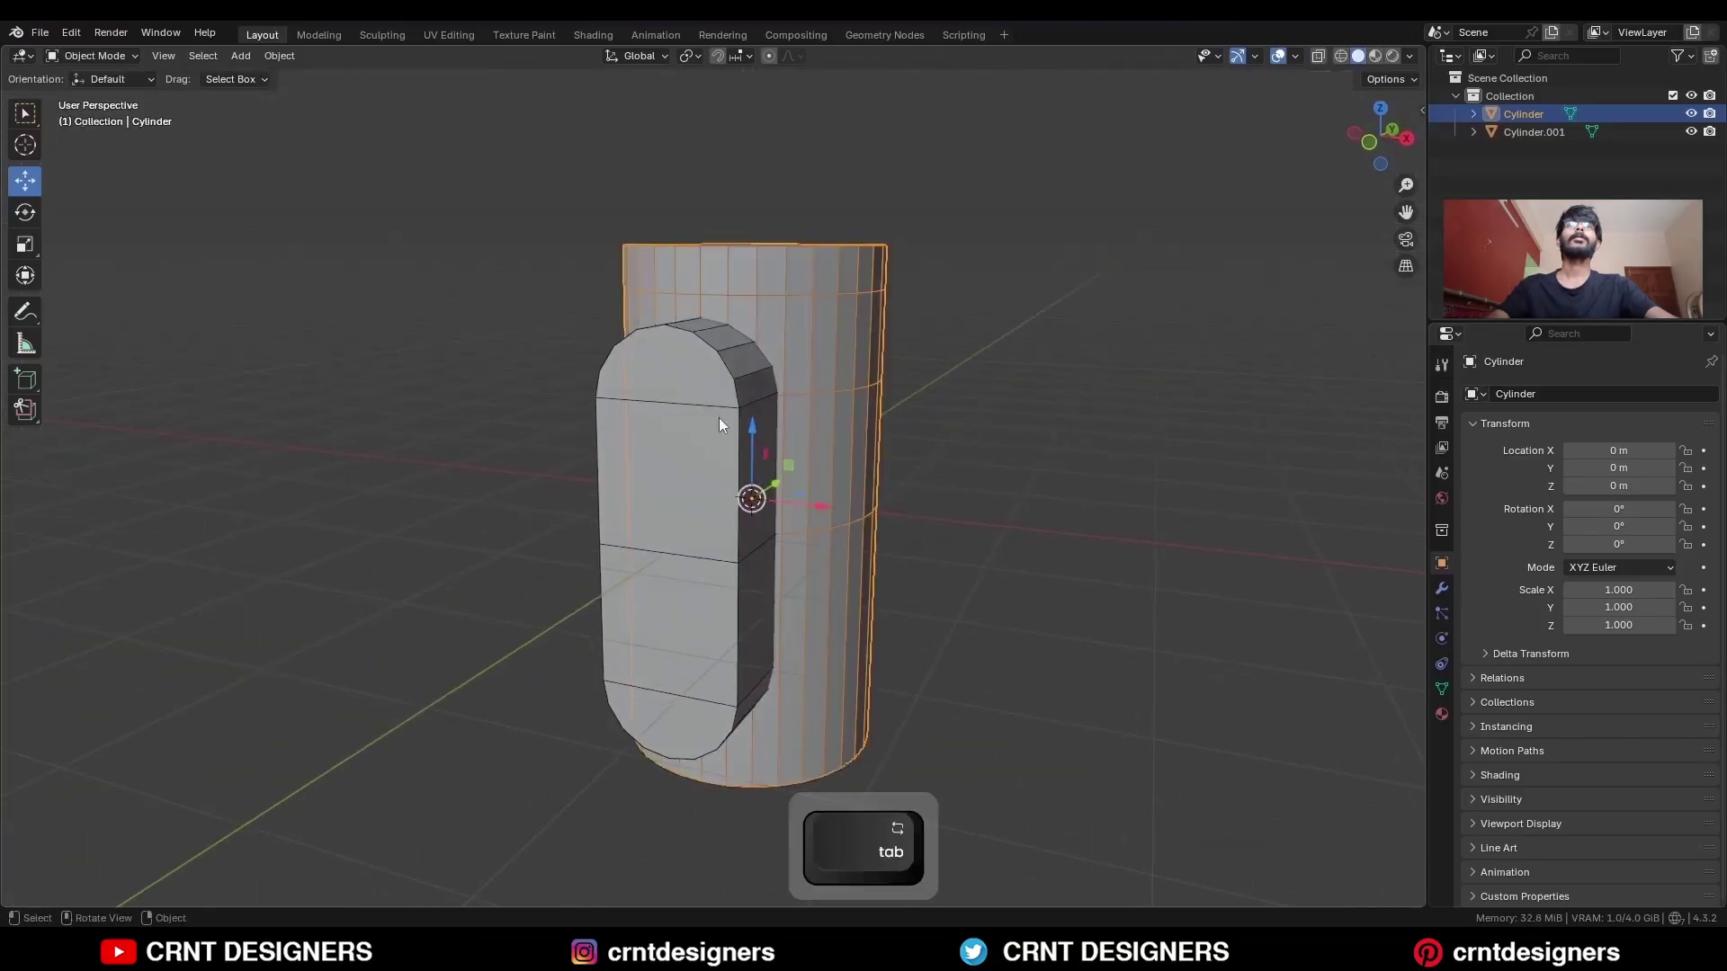
pyautogui.click(733, 409)
pyautogui.keyDown('shift'); pyautogui.click(851, 309); pyautogui.keyUp('shift')
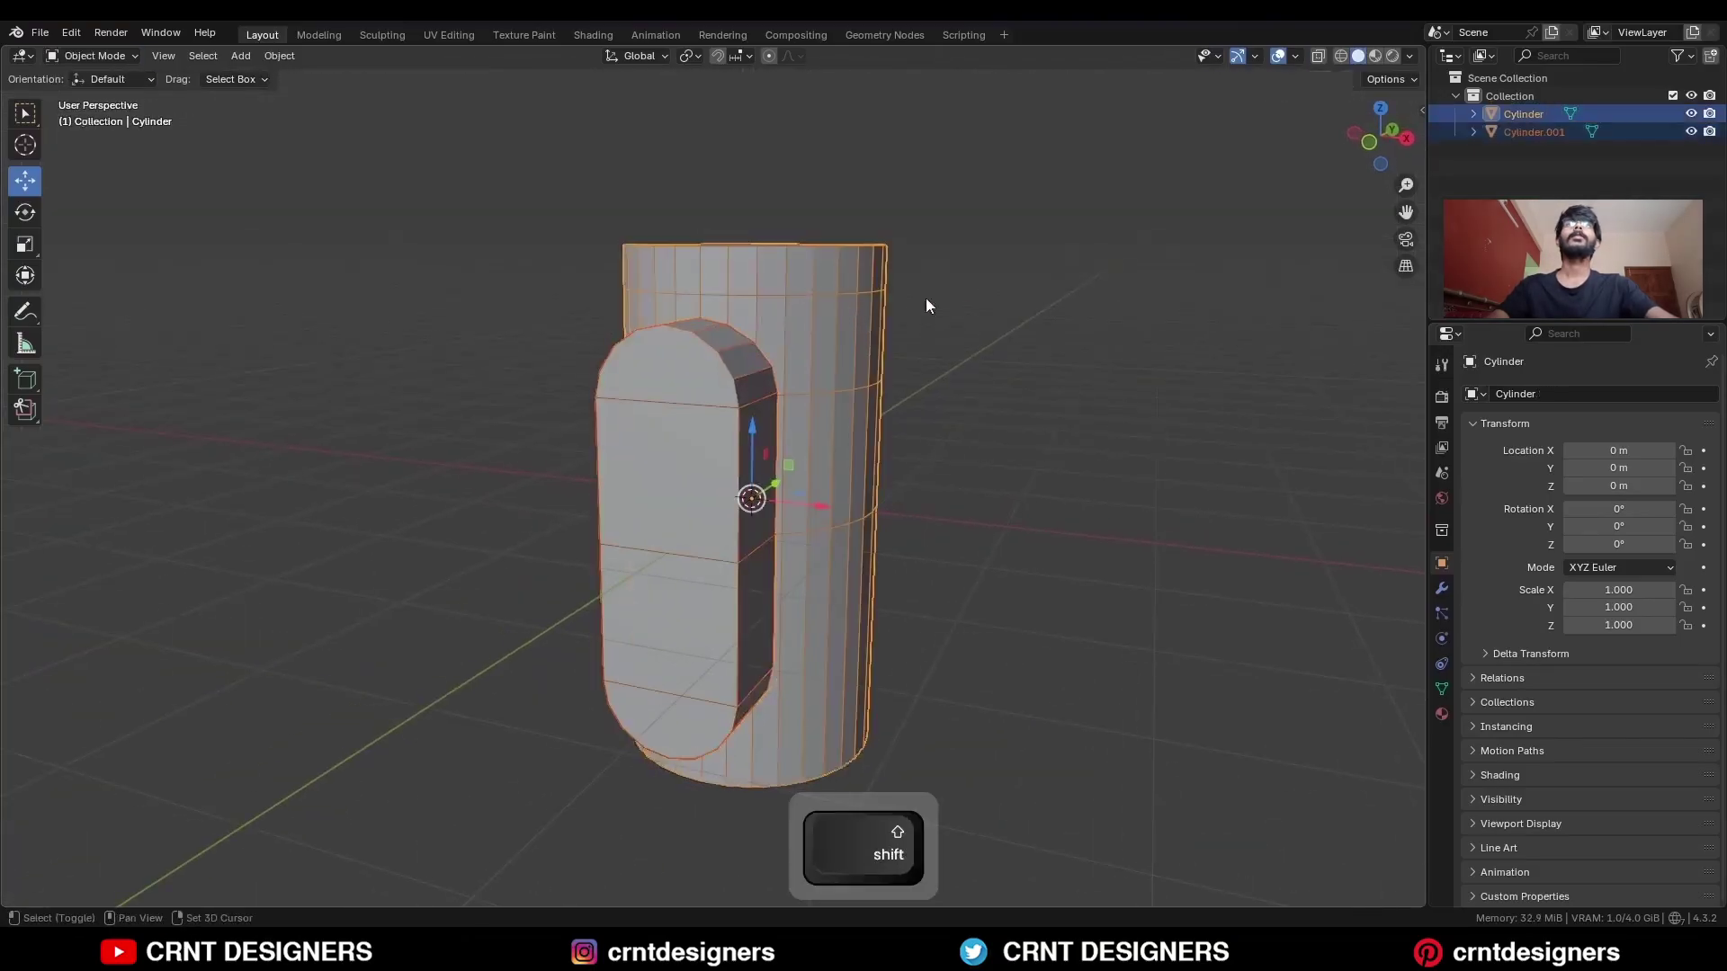
pyautogui.hotkey('shift', 'q')
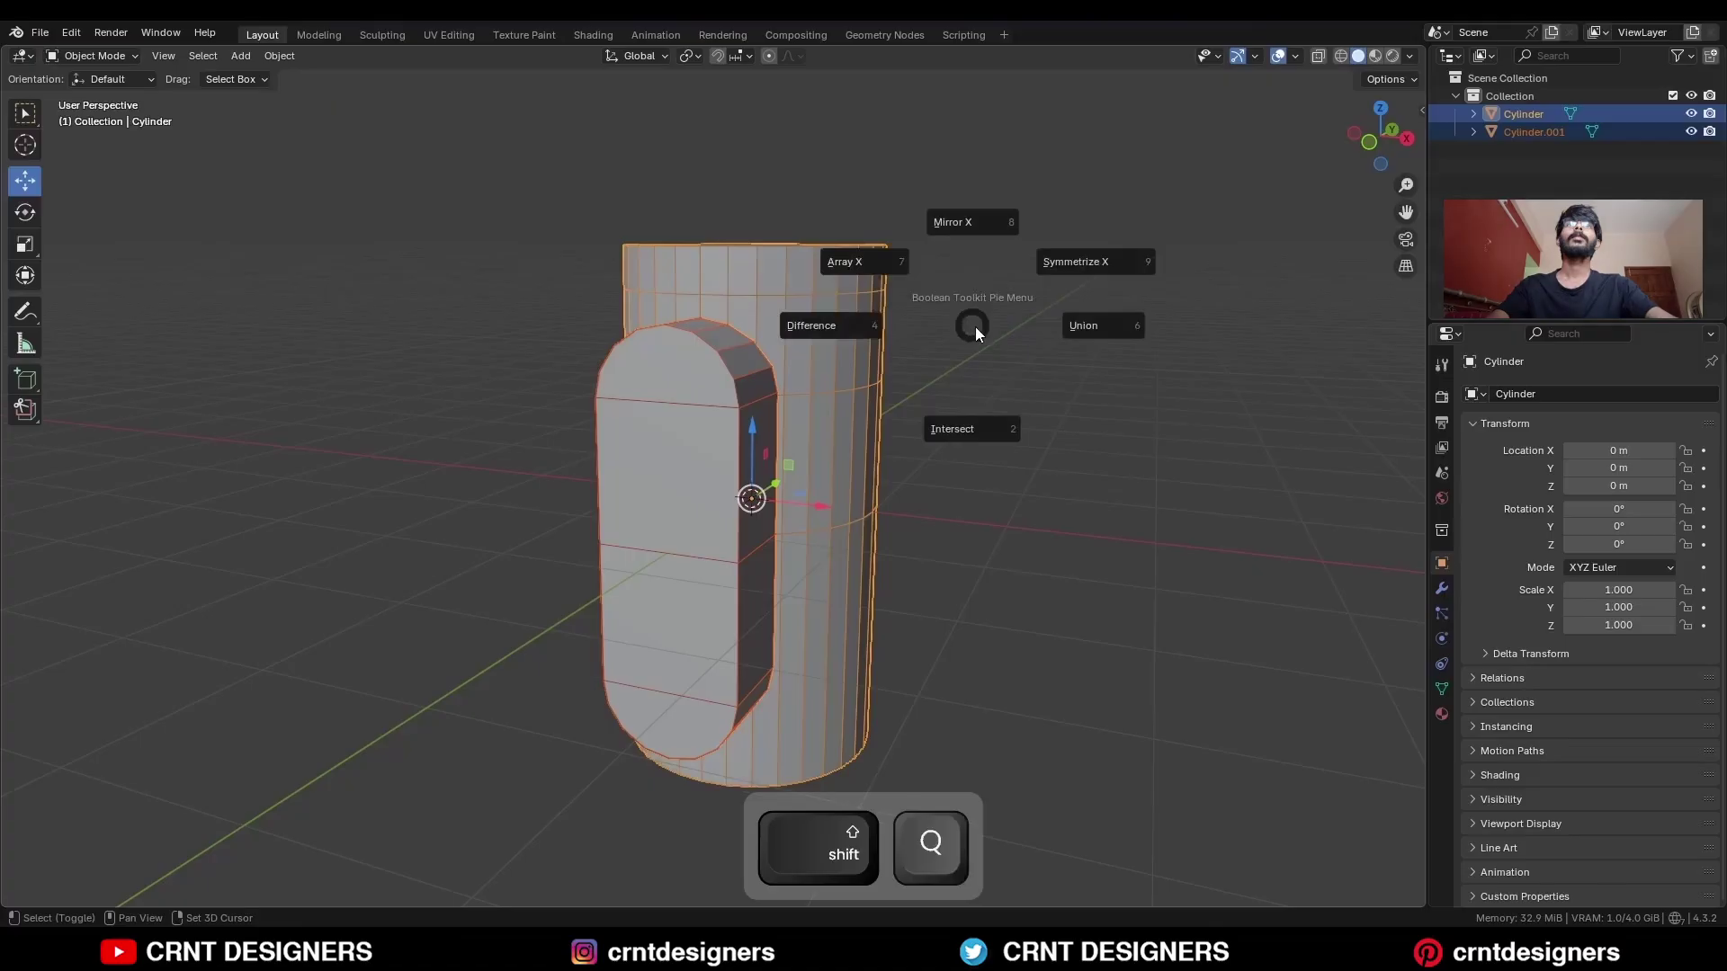
pyautogui.click(861, 325)
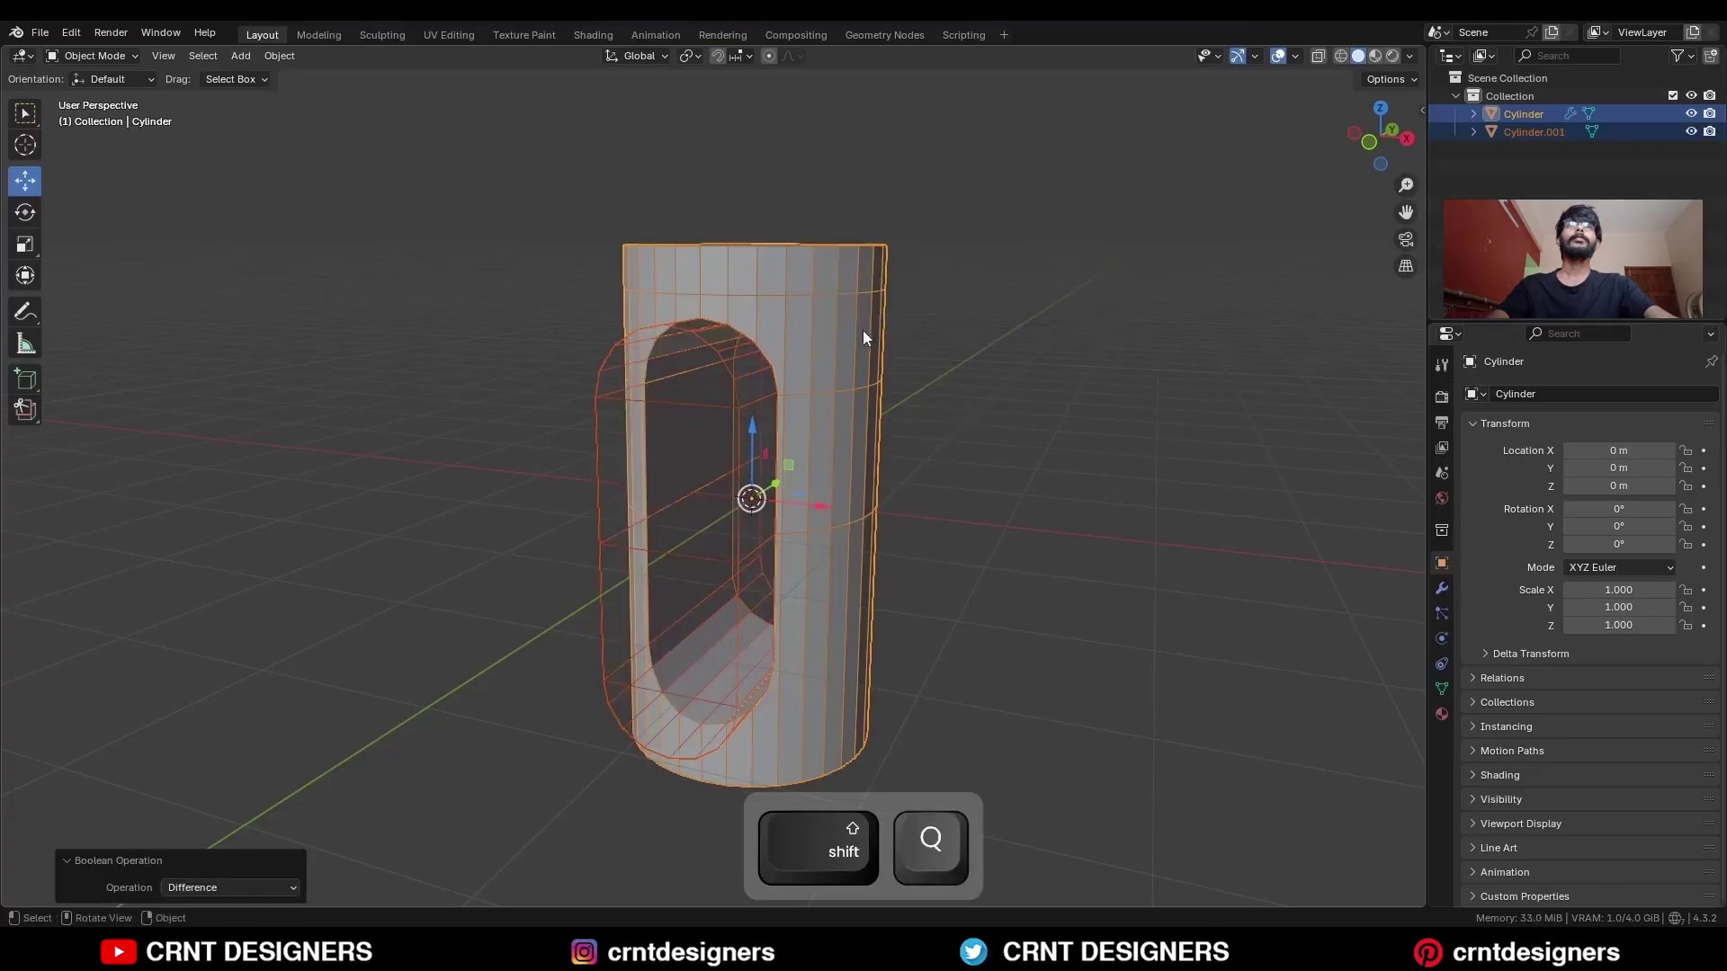
# Apply the main cylinder's Boolean modifier and delete the slot-shaped cutter object.
pyautogui.click(1441, 589)
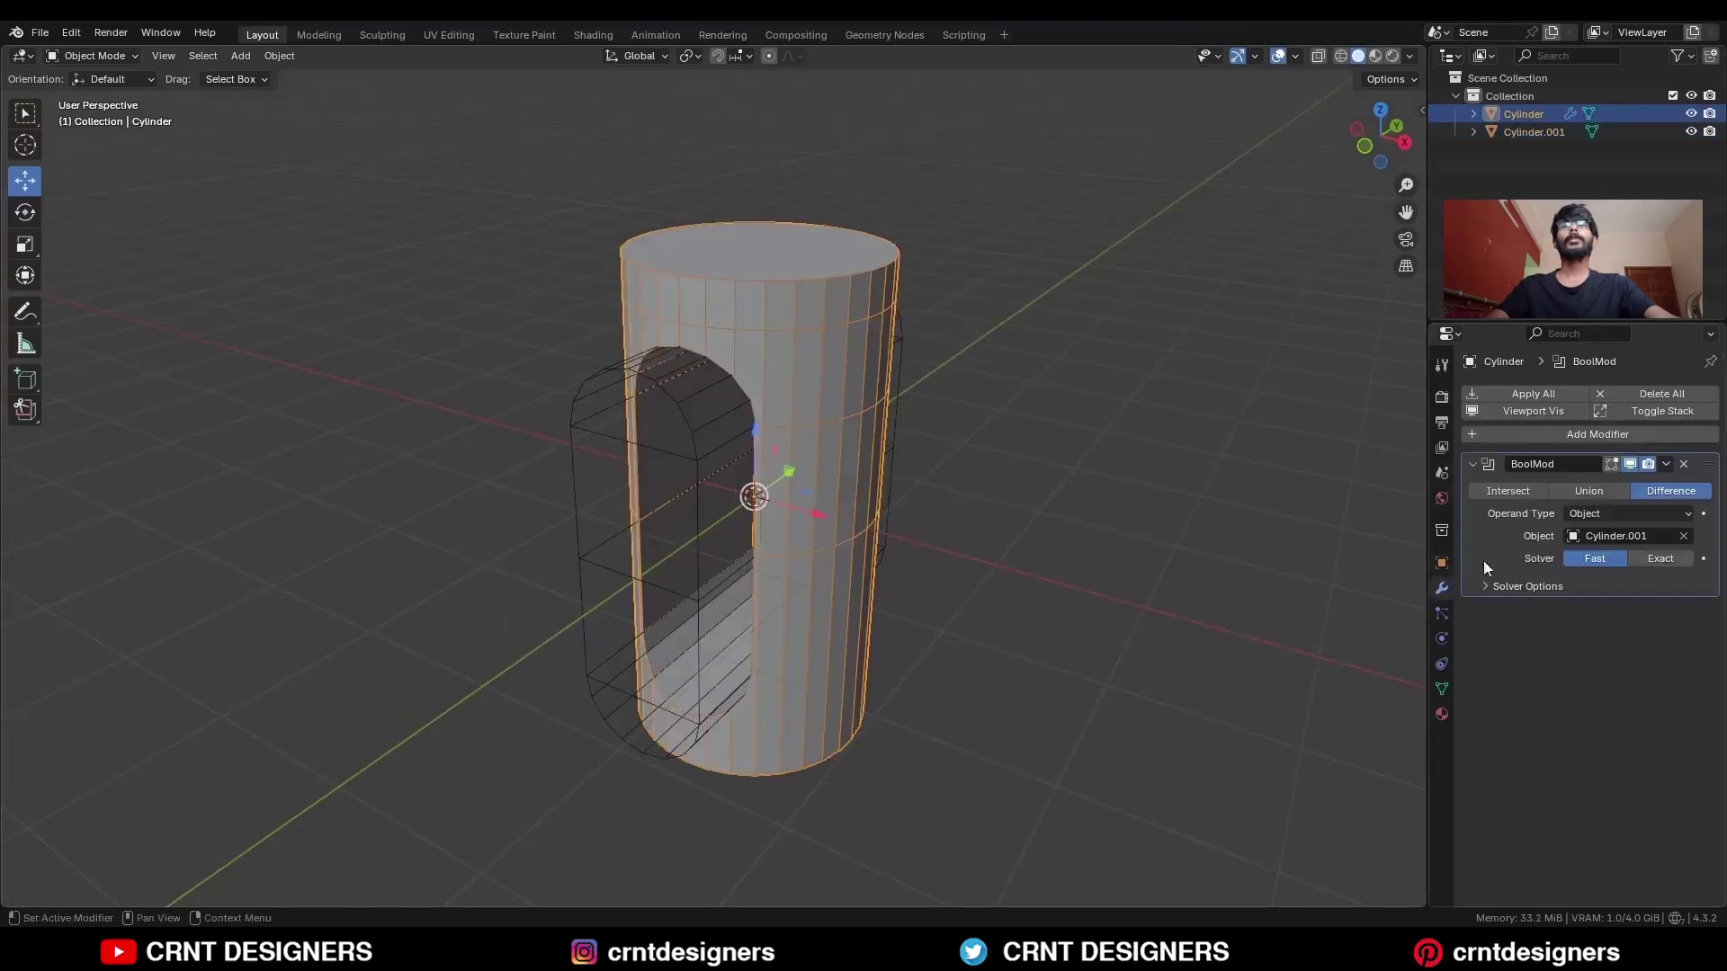
pyautogui.click(1665, 466)
pyautogui.click(1646, 488)
pyautogui.click(595, 390)
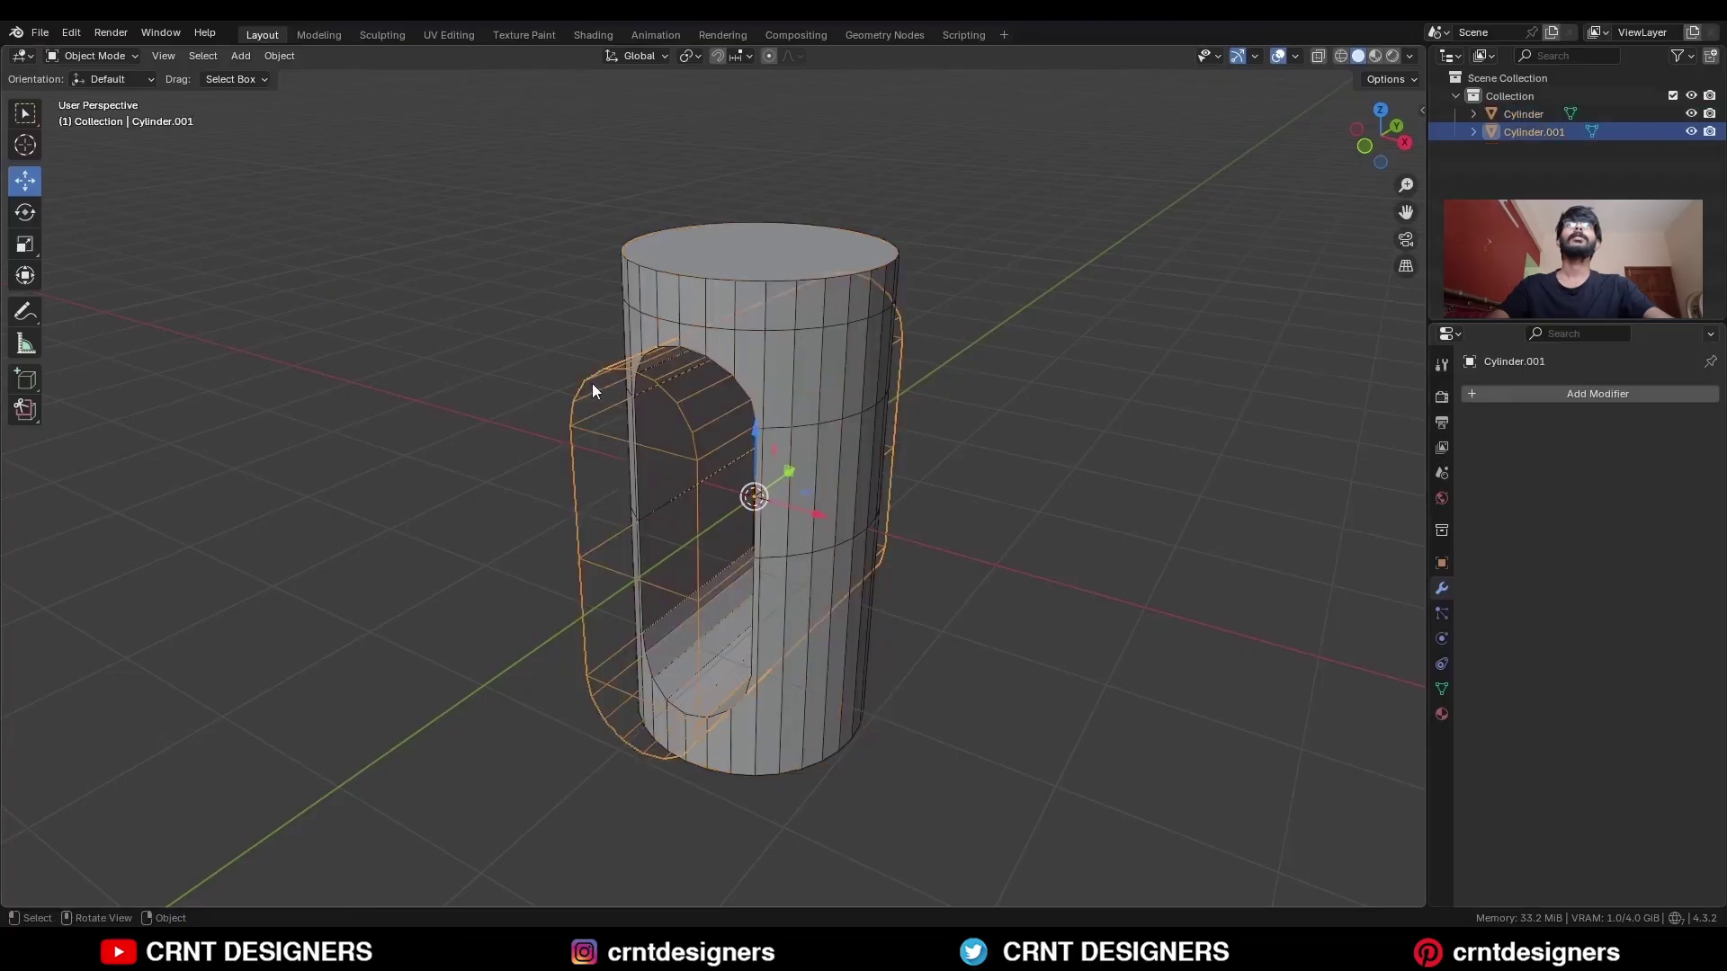
pyautogui.press('x')
pyautogui.click(601, 374)
# Enter Edit Mode on the main cylinder and merge its selected slot vertices by distance.
pyautogui.keyDown('ctrl'); pyautogui.moveTo(601, 374); pyautogui.dragTo(1079, 283, button='middle'); pyautogui.keyUp('ctrl')
pyautogui.keyDown('shift'); pyautogui.moveTo(1080, 283); pyautogui.dragTo(975, 397, button='middle'); pyautogui.keyUp('shift')
pyautogui.press('Tab')
pyautogui.press('m')
pyautogui.click(1037, 376)
pyautogui.keyDown('ctrl'); pyautogui.moveTo(975, 397); pyautogui.dragTo(1016, 500, button='middle'); pyautogui.keyUp('ctrl')
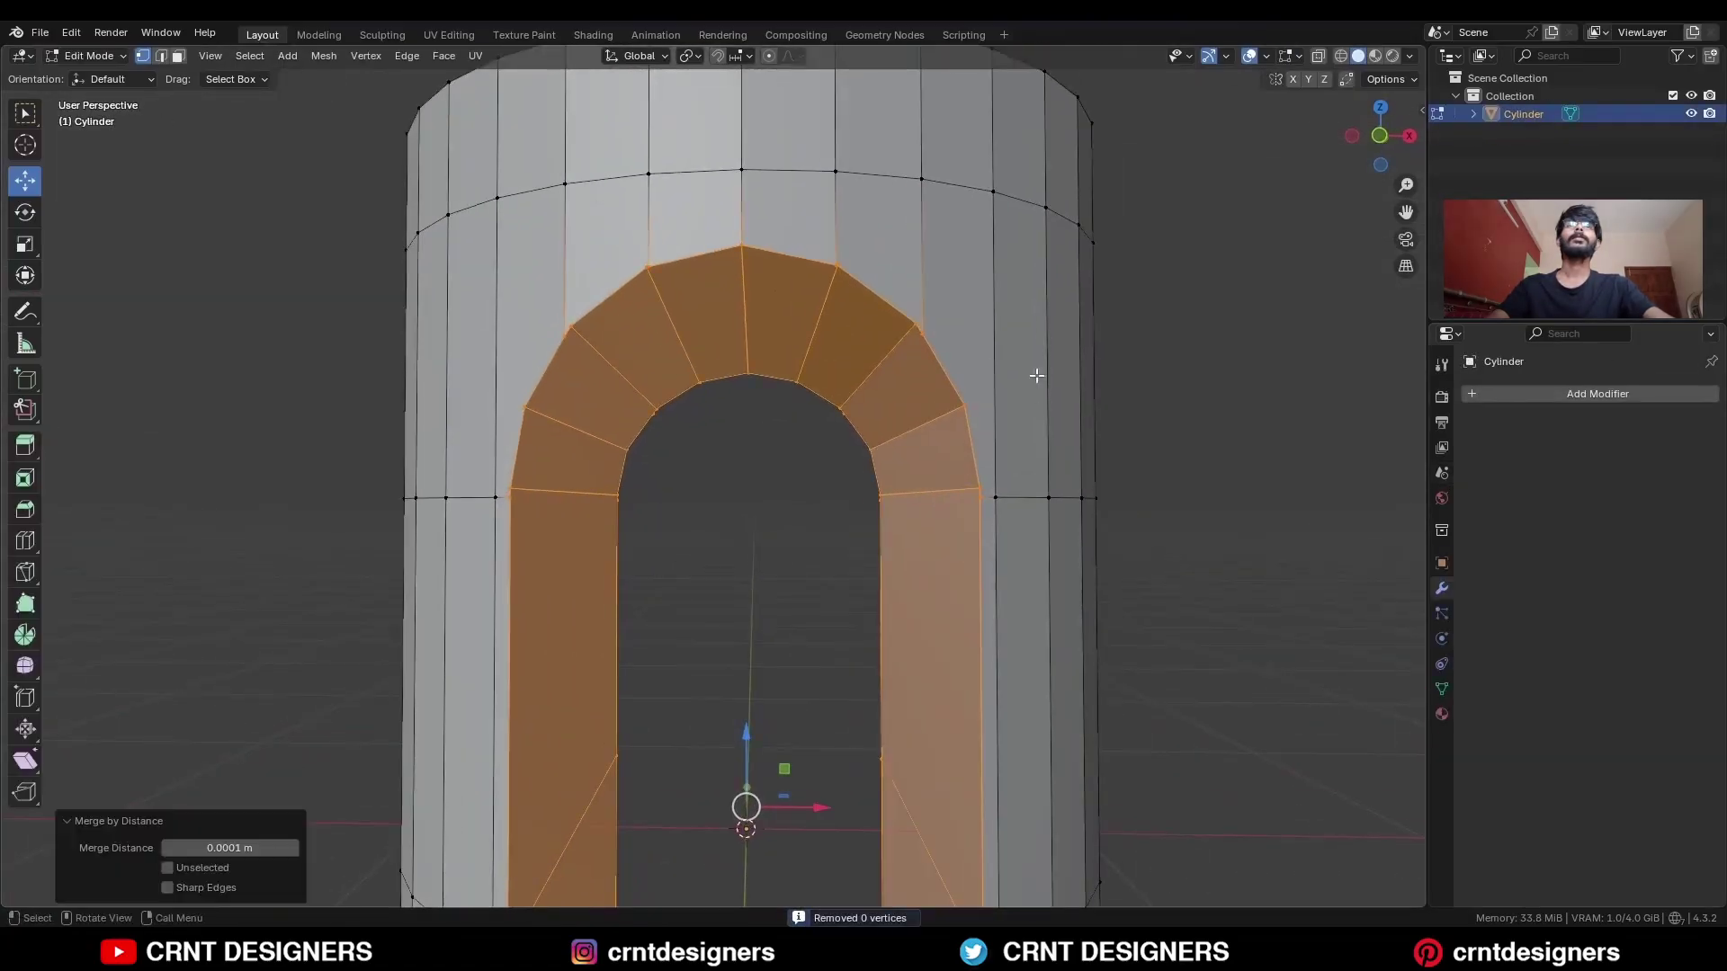
# Merge the two nearly coincident vertices just right of the slot arch's peak with At Last.
pyautogui.keyDown('ctrl'); pyautogui.moveTo(1016, 500); pyautogui.dragTo(918, 359, button='middle'); pyautogui.keyUp('ctrl')
pyautogui.click(952, 433)
pyautogui.moveTo(980, 428); pyautogui.dragTo(899, 329, button='middle')
pyautogui.keyDown('shift'); pyautogui.moveTo(900, 329); pyautogui.dragTo(902, 462, button='middle'); pyautogui.keyUp('shift')
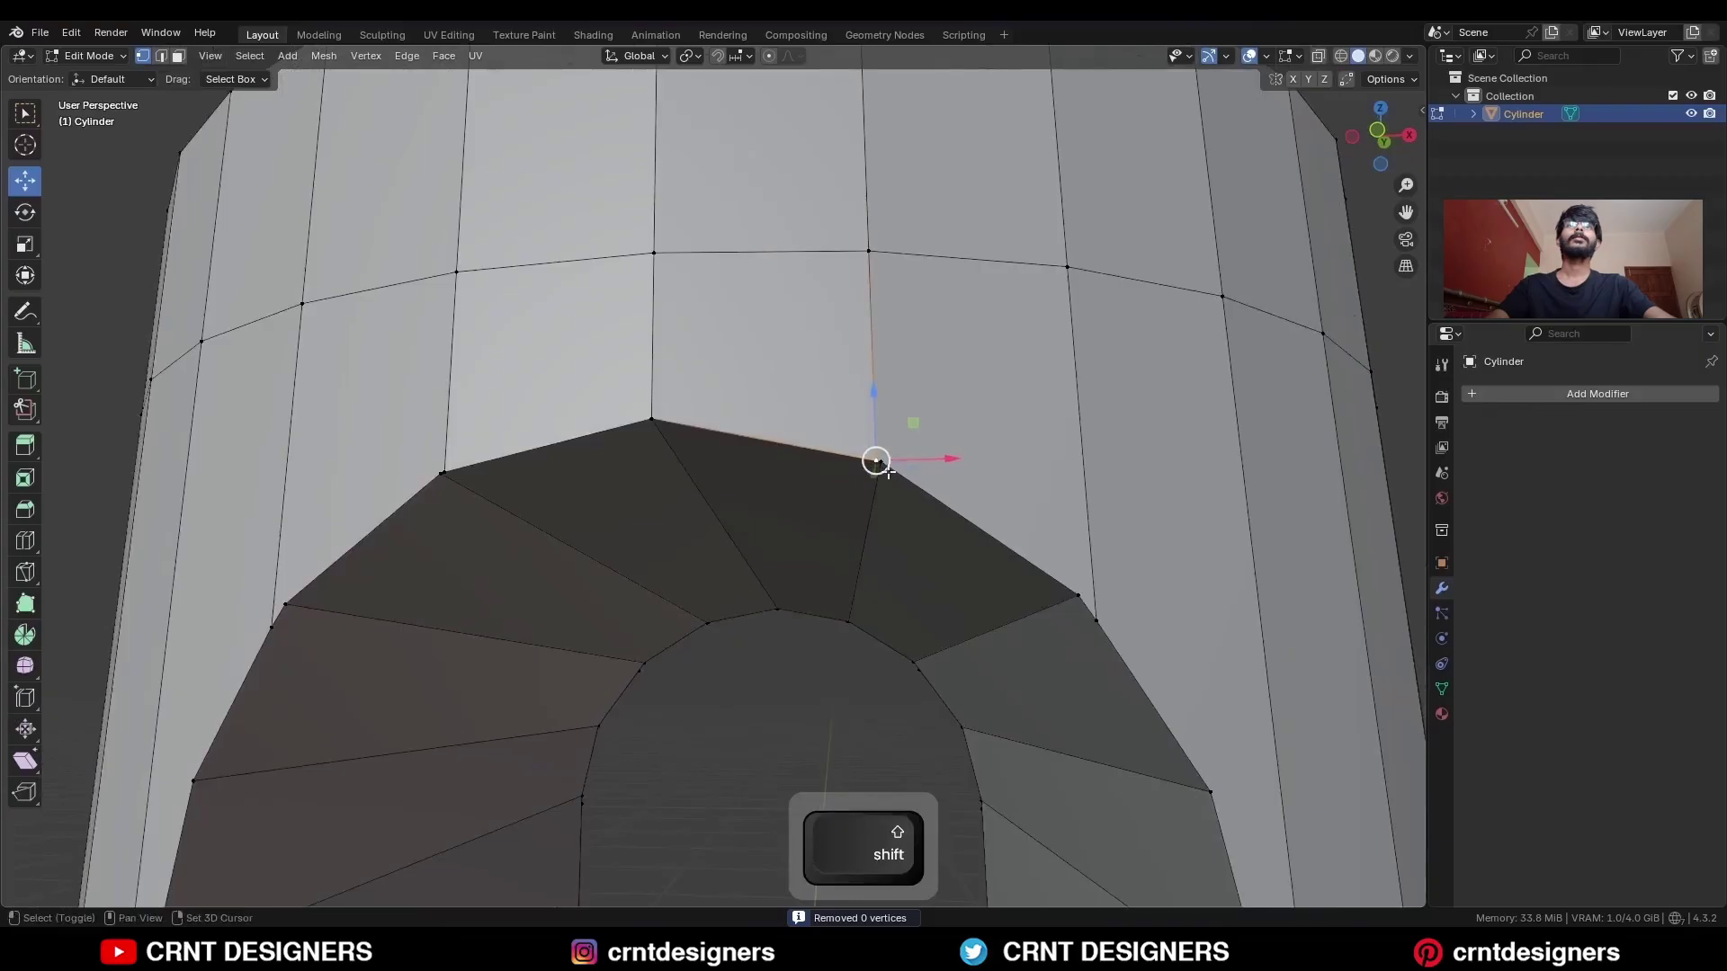
pyautogui.press('m')
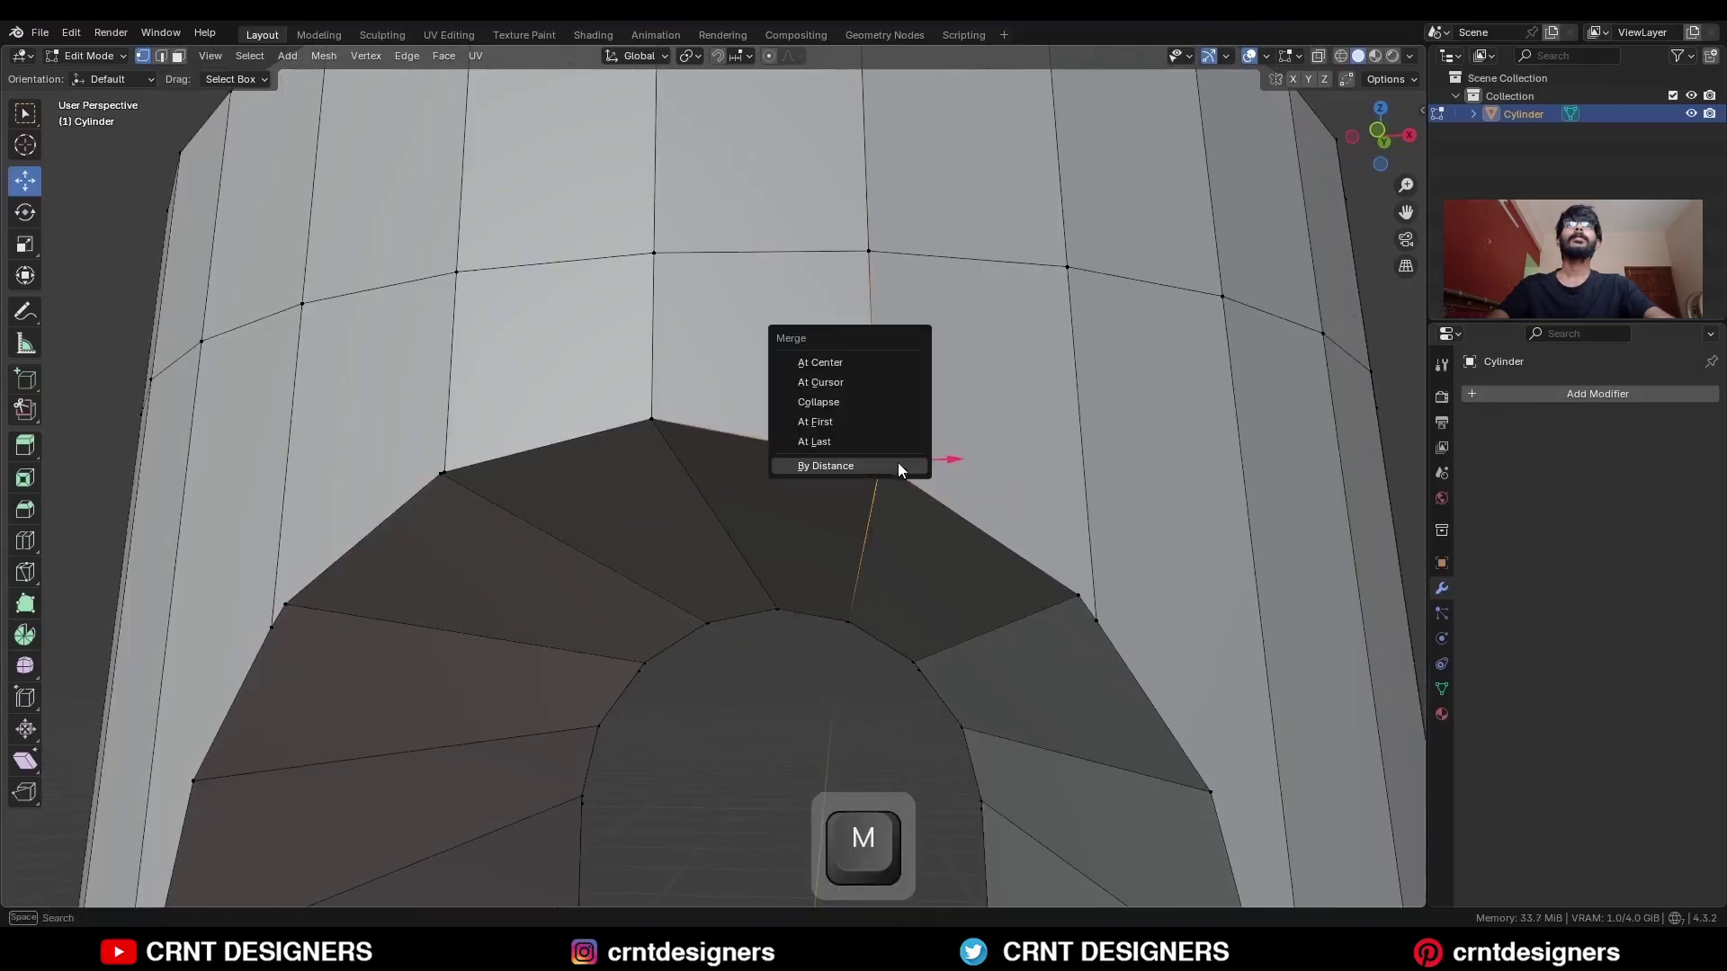
pyautogui.click(898, 439)
# Merge the next pair of close vertices further down the arch's right rim with At Last.
pyautogui.keyDown('shift'); pyautogui.moveTo(1090, 618); pyautogui.dragTo(1033, 555, button='middle'); pyautogui.keyUp('shift')
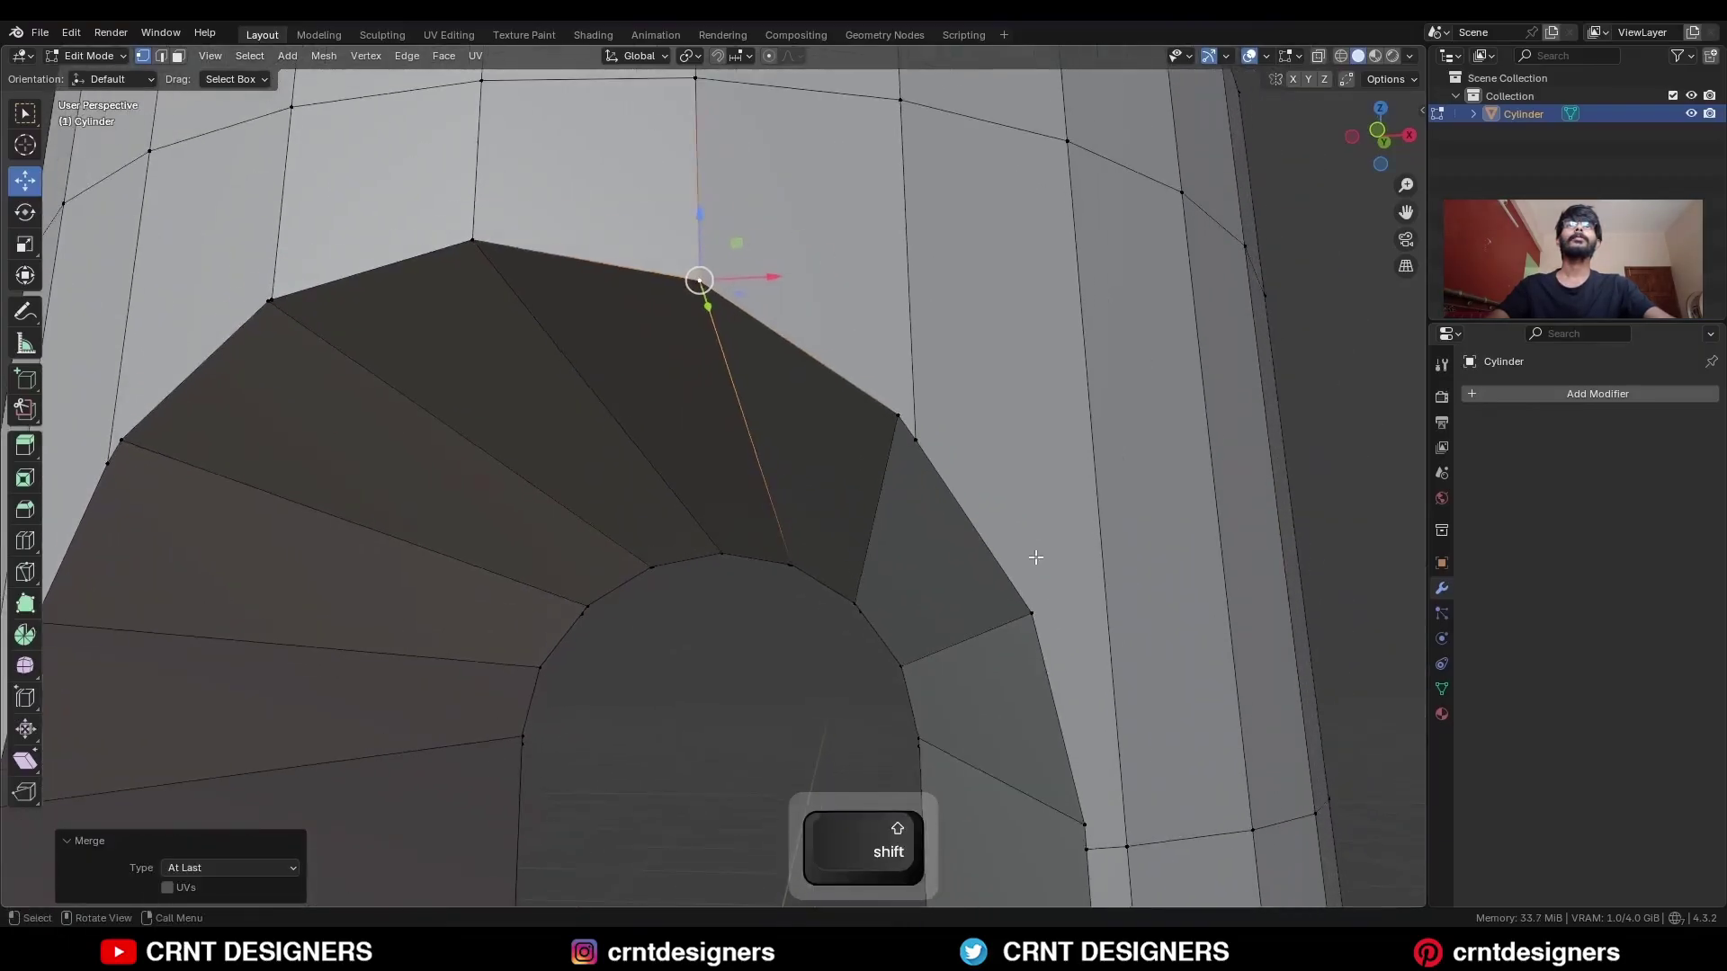
pyautogui.click(897, 410)
pyautogui.click(918, 441)
pyautogui.keyDown('shift'); pyautogui.click(901, 417); pyautogui.keyUp('shift')
pyautogui.press('m')
pyautogui.click(904, 420)
pyautogui.keyDown('ctrl'); pyautogui.moveTo(971, 450); pyautogui.dragTo(1007, 605, button='middle'); pyautogui.keyUp('ctrl')
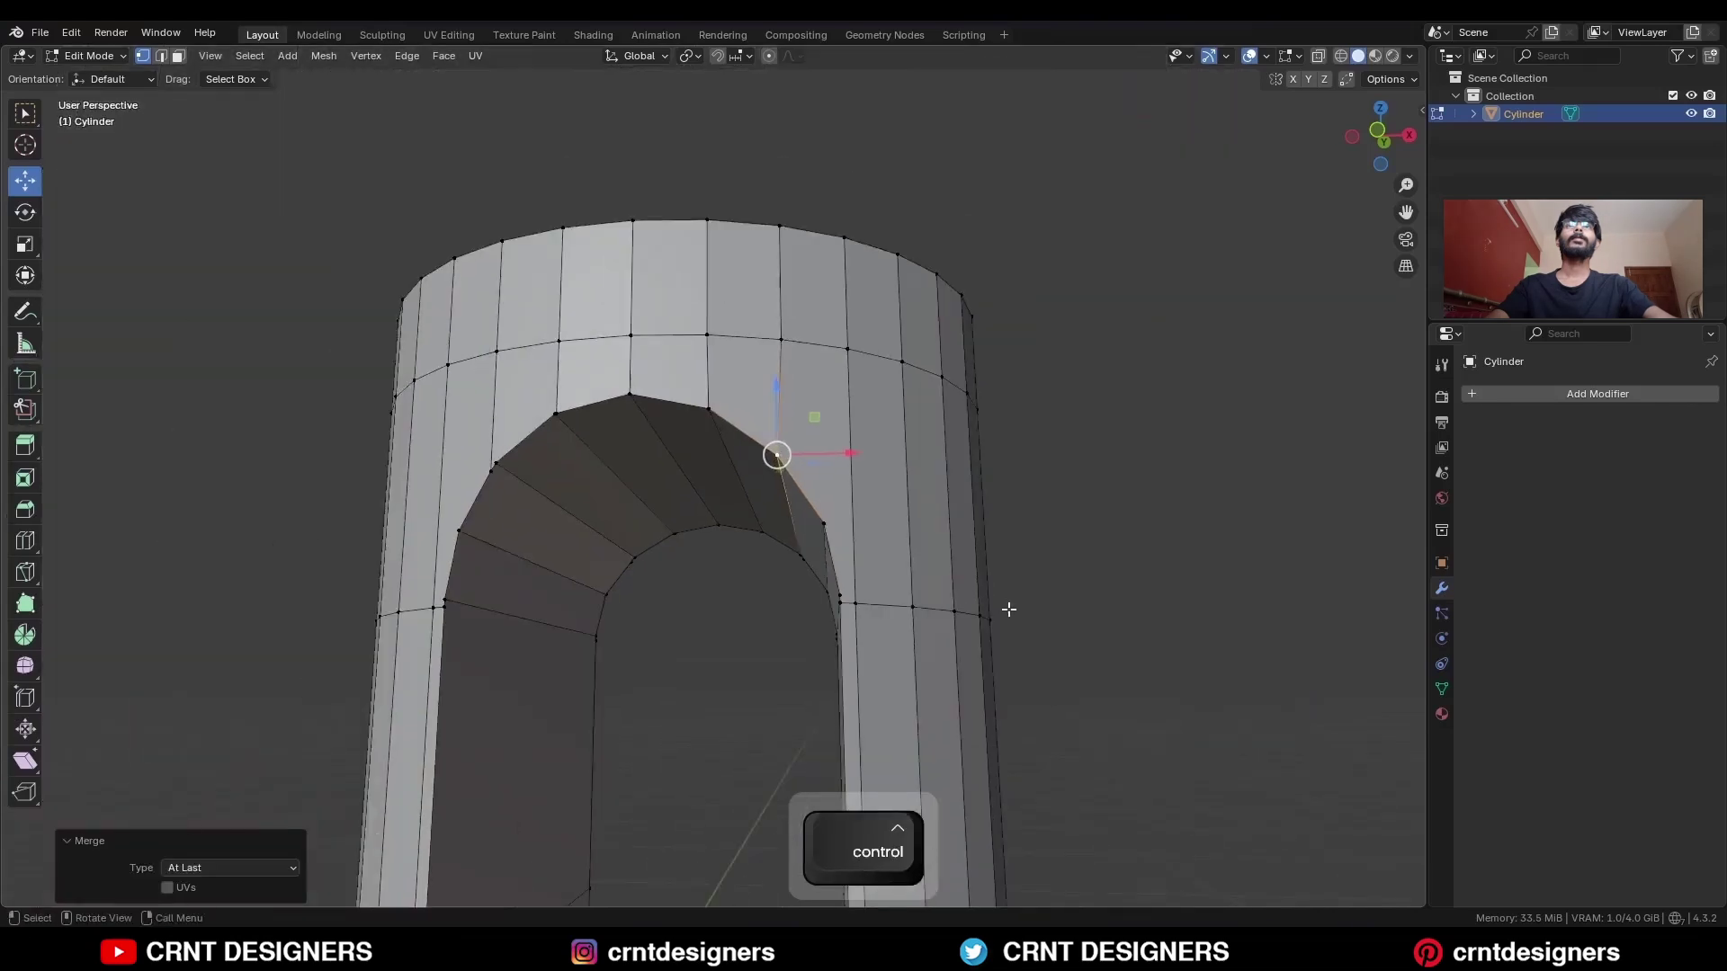
# In front view, knife-cut a straight horizontal line across the cylinder, level with the lower end of the slot's upper arch.
pyautogui.press('KP_1')
pyautogui.click(26, 573)
pyautogui.keyDown('ctrl'); pyautogui.moveTo(938, 478); pyautogui.dragTo(936, 438, button='middle'); pyautogui.keyUp('ctrl')
pyautogui.press('Escape')
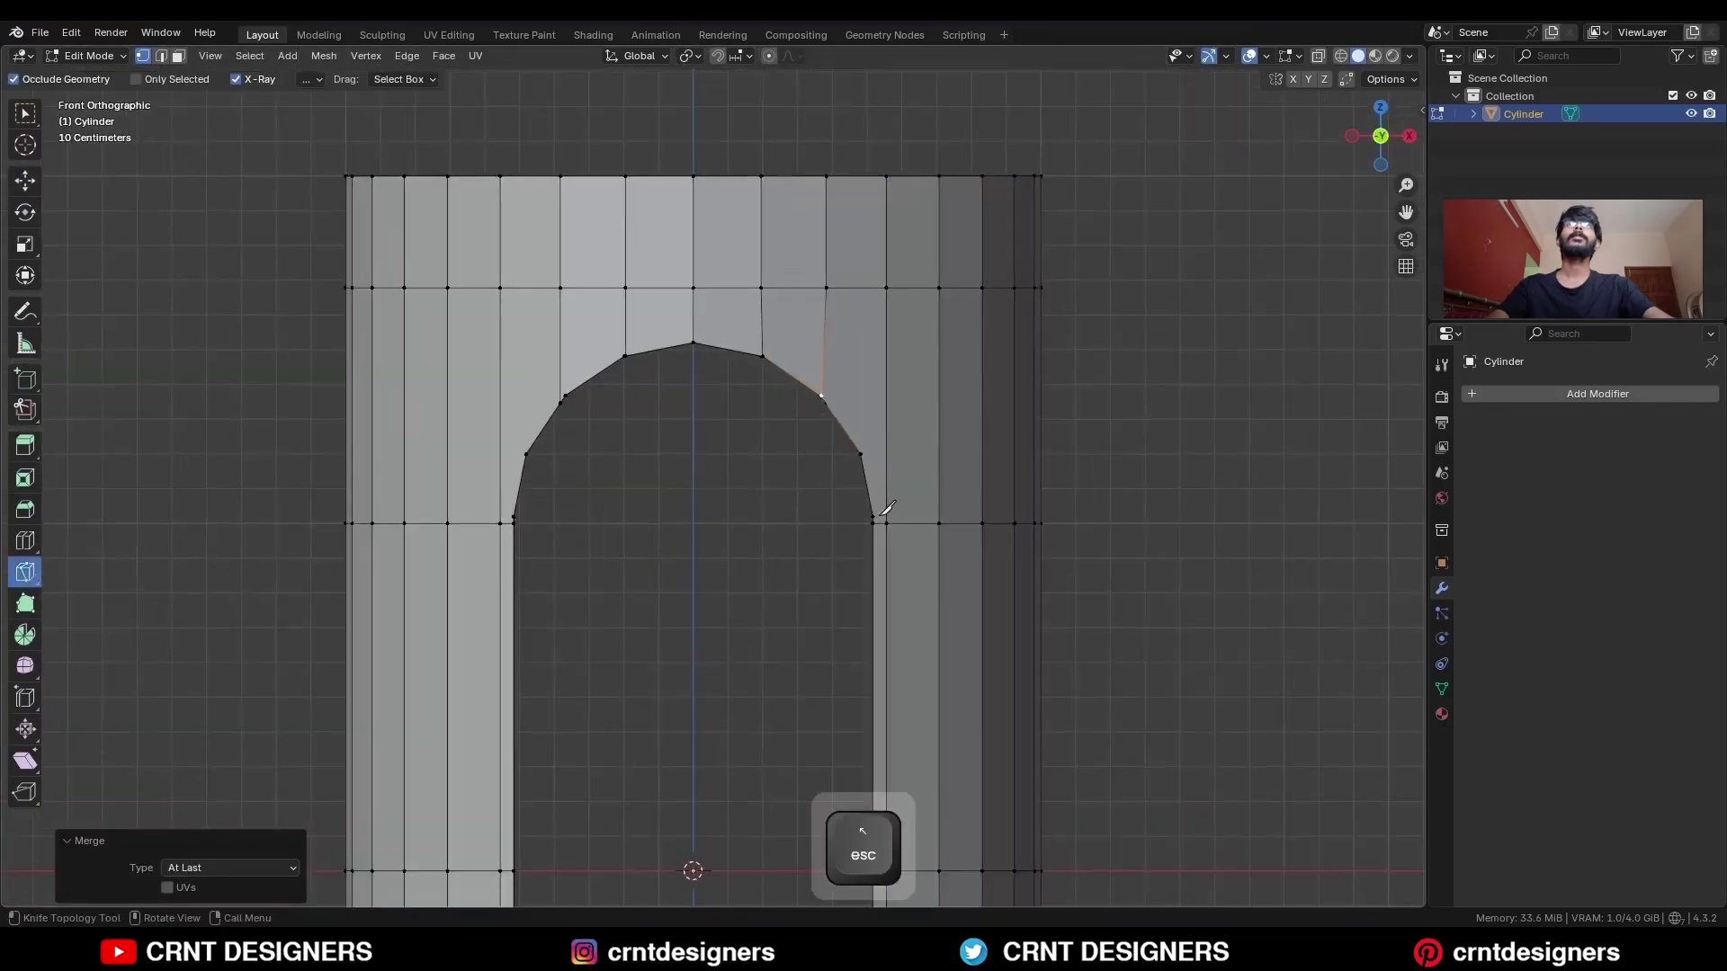
pyautogui.click(874, 516)
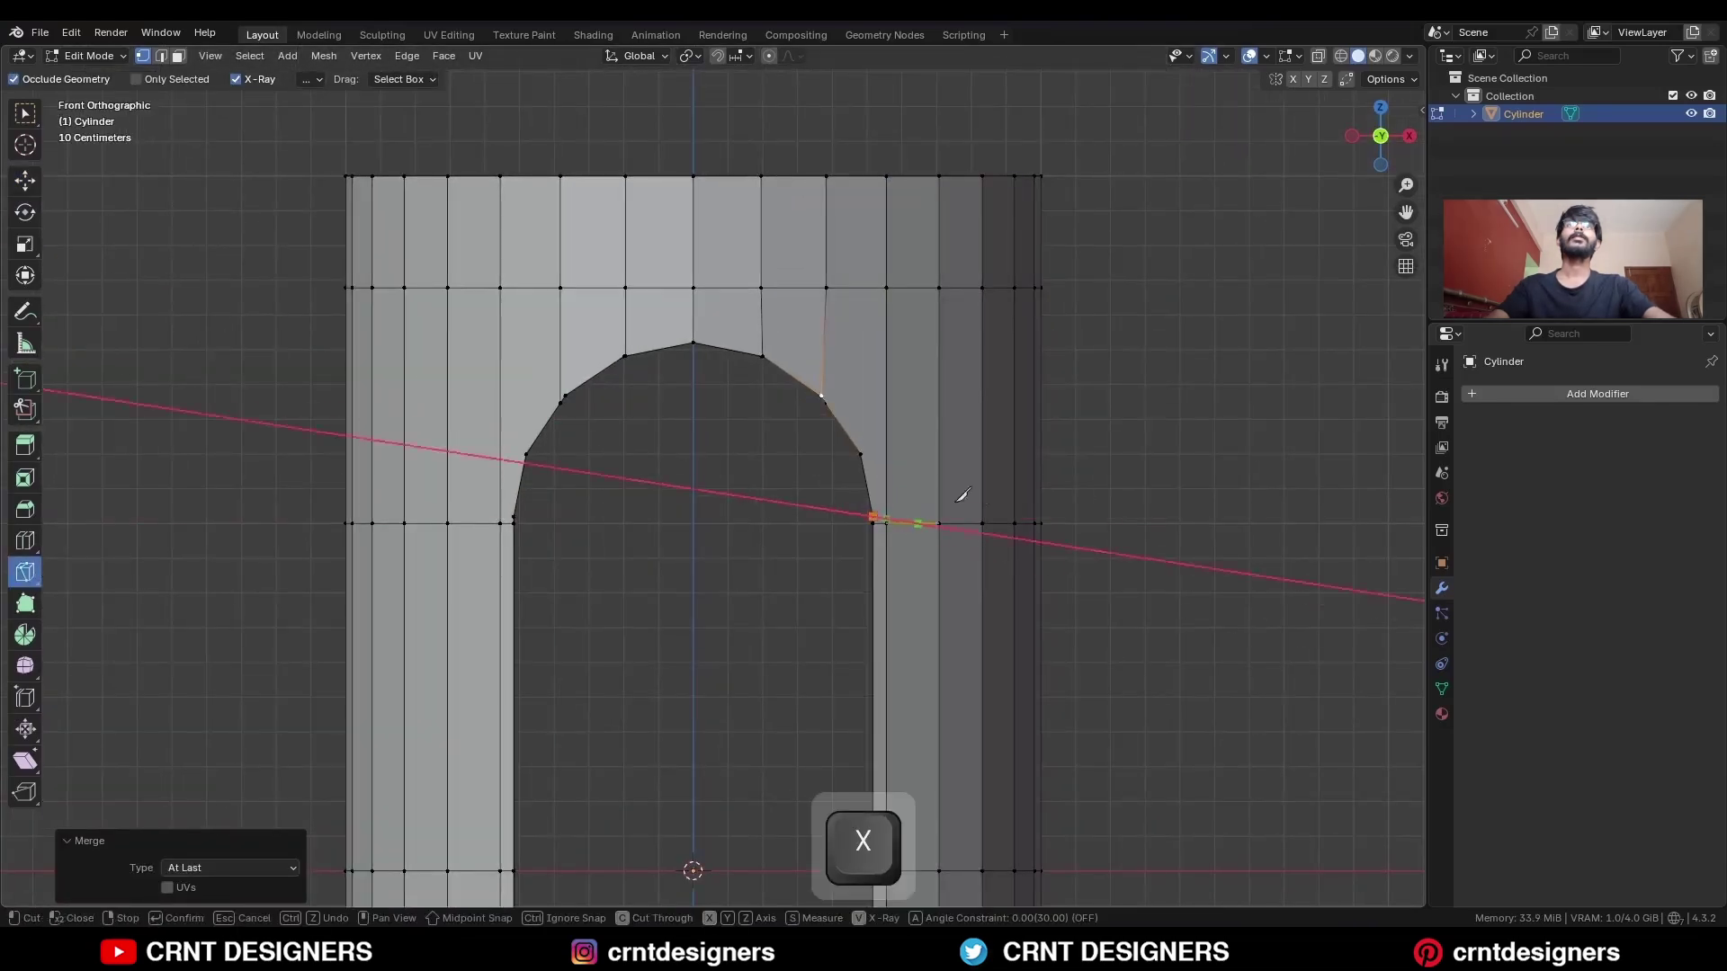
pyautogui.press('x')
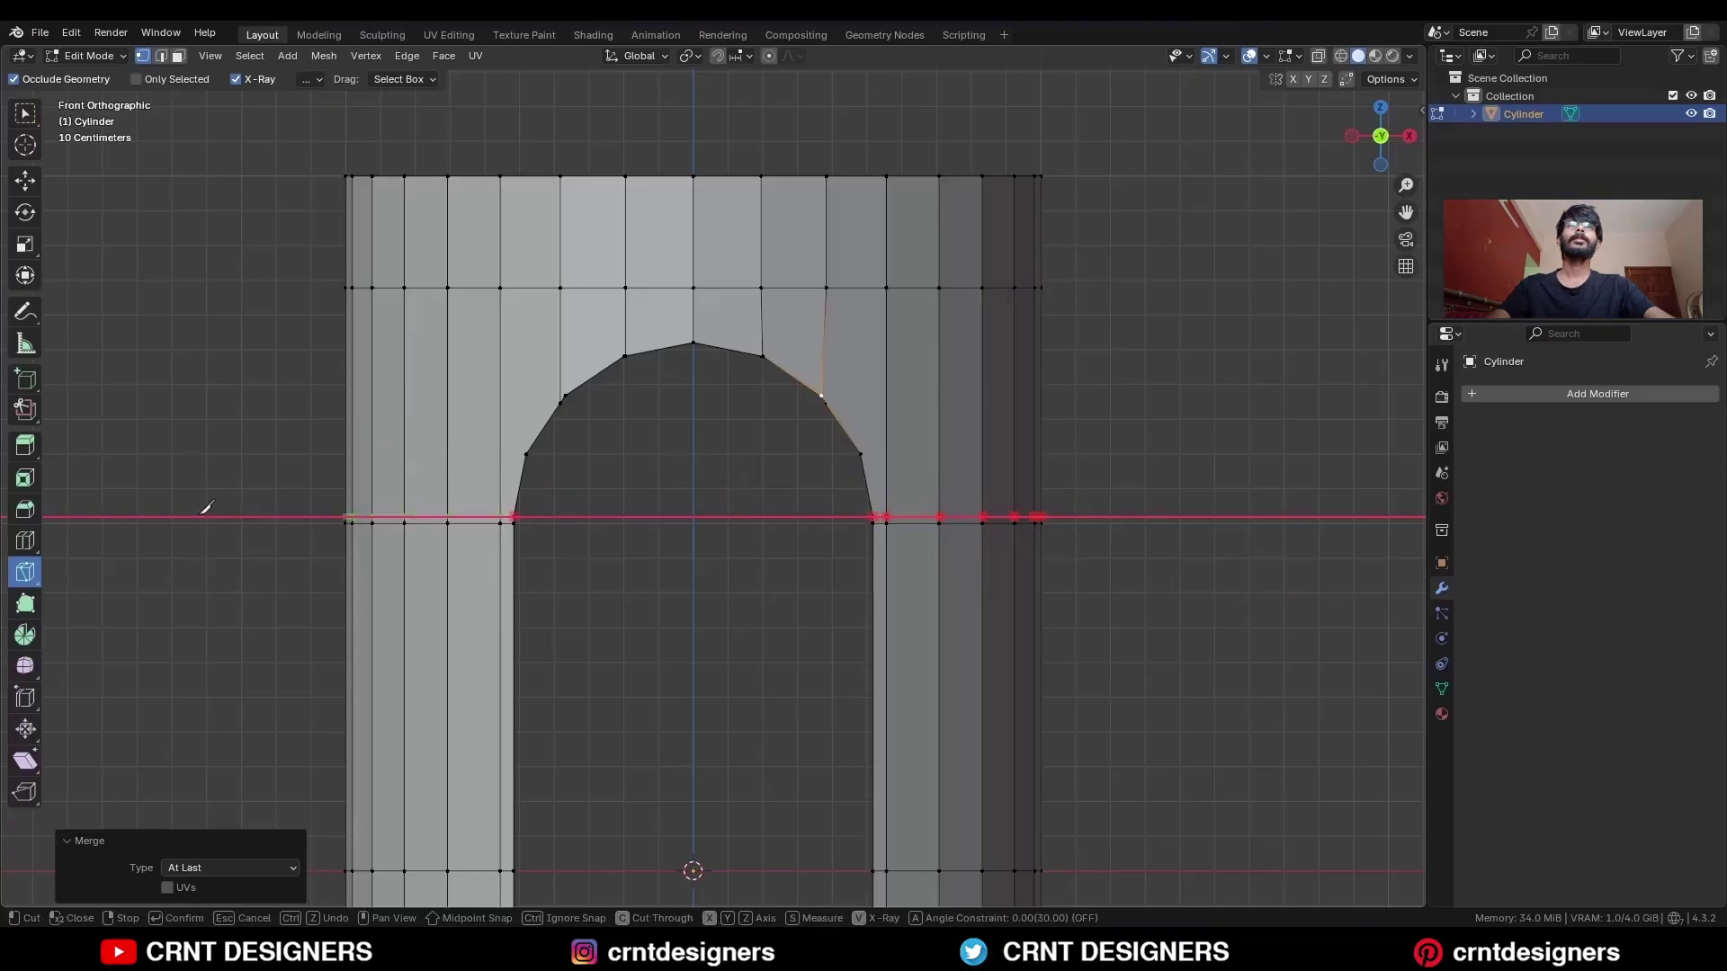
pyautogui.press('space')
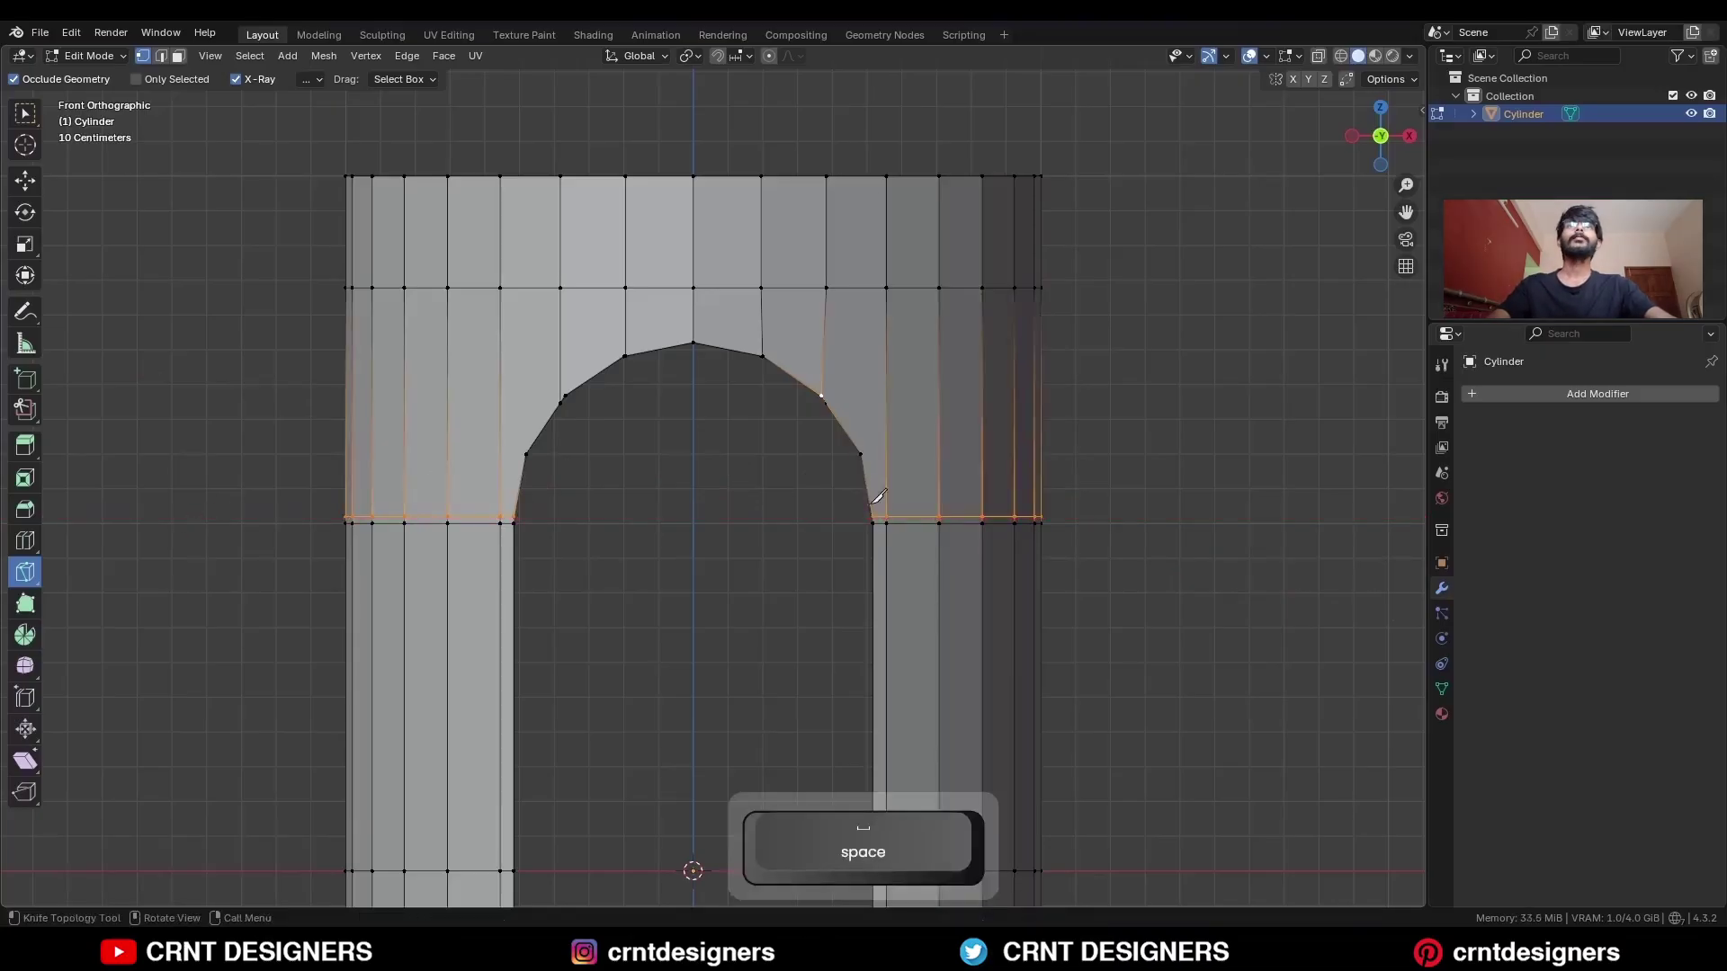
# Dissolve the old horizontal edge loops on both sides of the slot just below the new knife cut.
pyautogui.press('w')
pyautogui.press('2')
pyautogui.keyDown('alt'); pyautogui.click(902, 531); pyautogui.keyUp('alt')
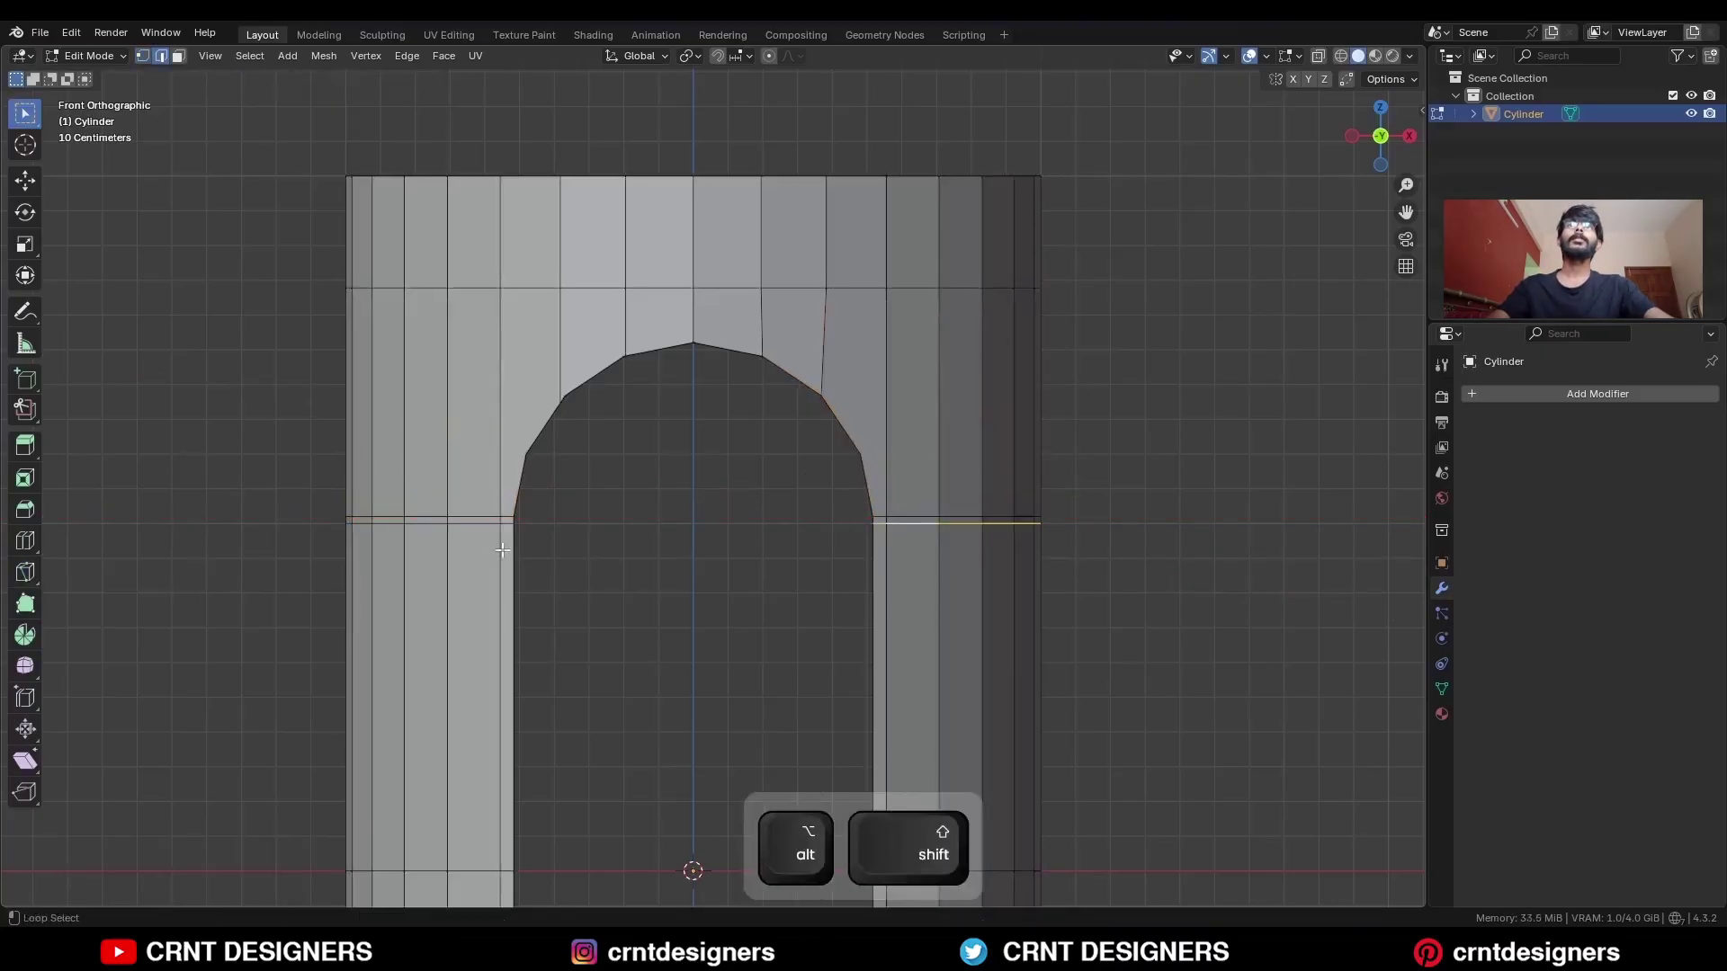
pyautogui.keyDown('alt'); pyautogui.keyDown('shift'); pyautogui.click(483, 528); pyautogui.keyUp('shift'); pyautogui.keyUp('alt')
pyautogui.hotkey('ctrl', 'x')
pyautogui.scroll(-1, 908, 450)
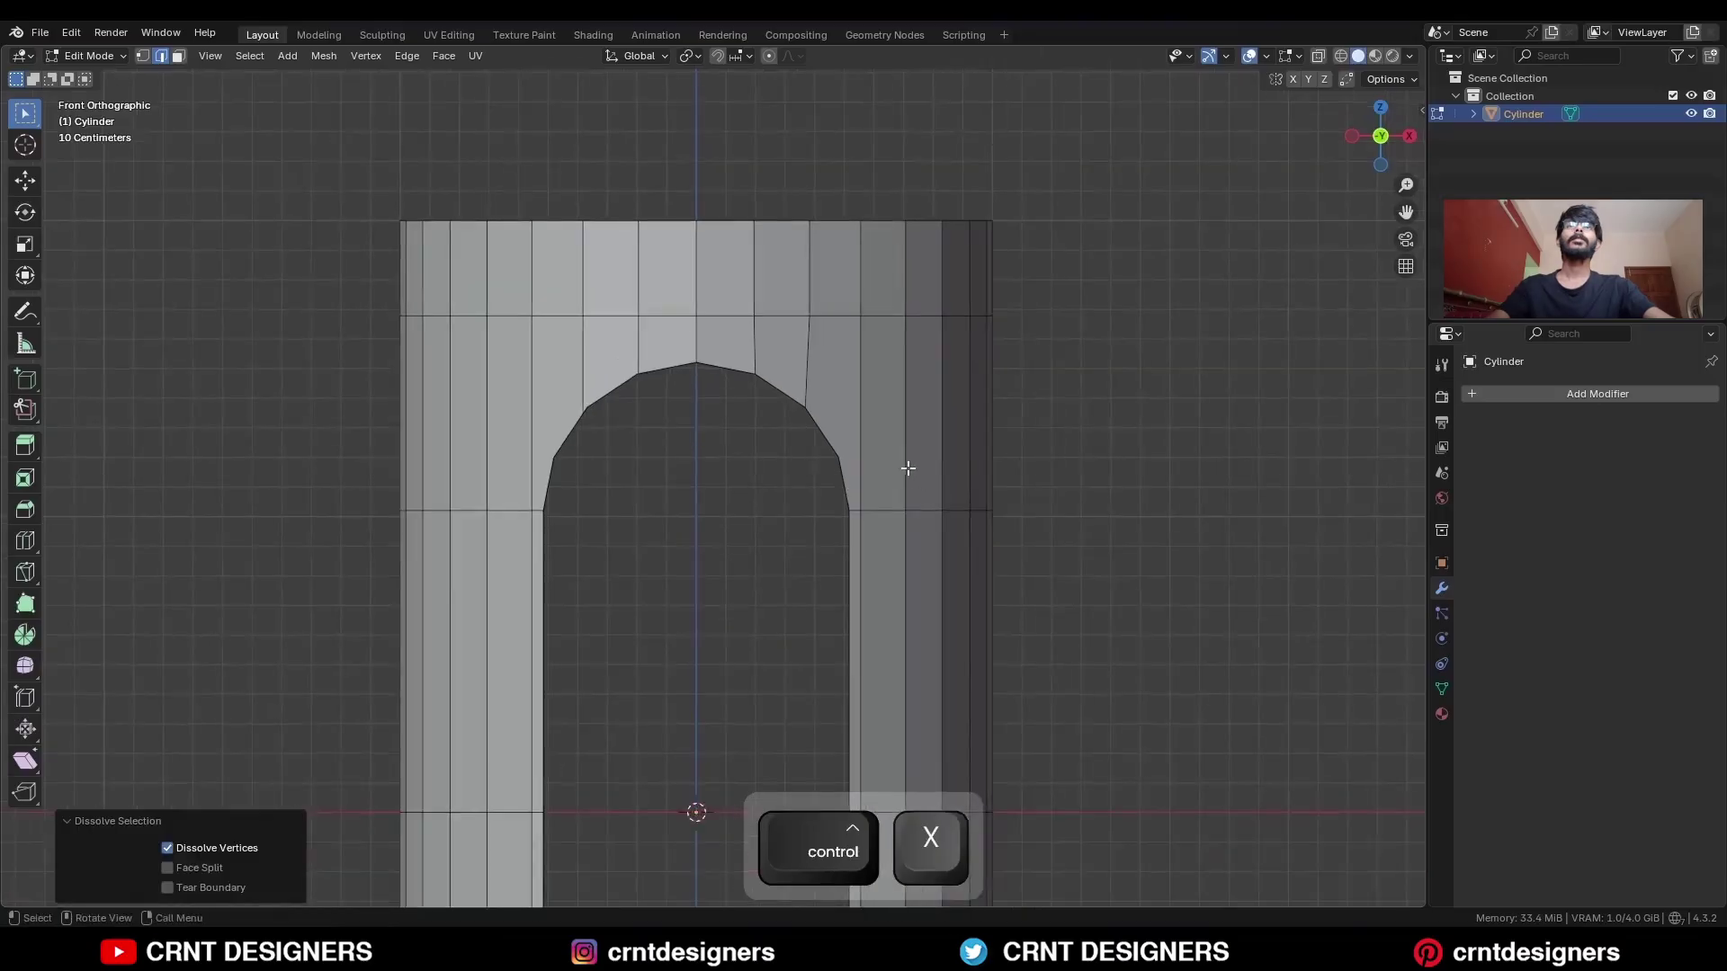
# Knife-cut two horizontal lines from the arch's right rim vertices to the cylinder's outer side.
pyautogui.press('1')
pyautogui.click(31, 564)
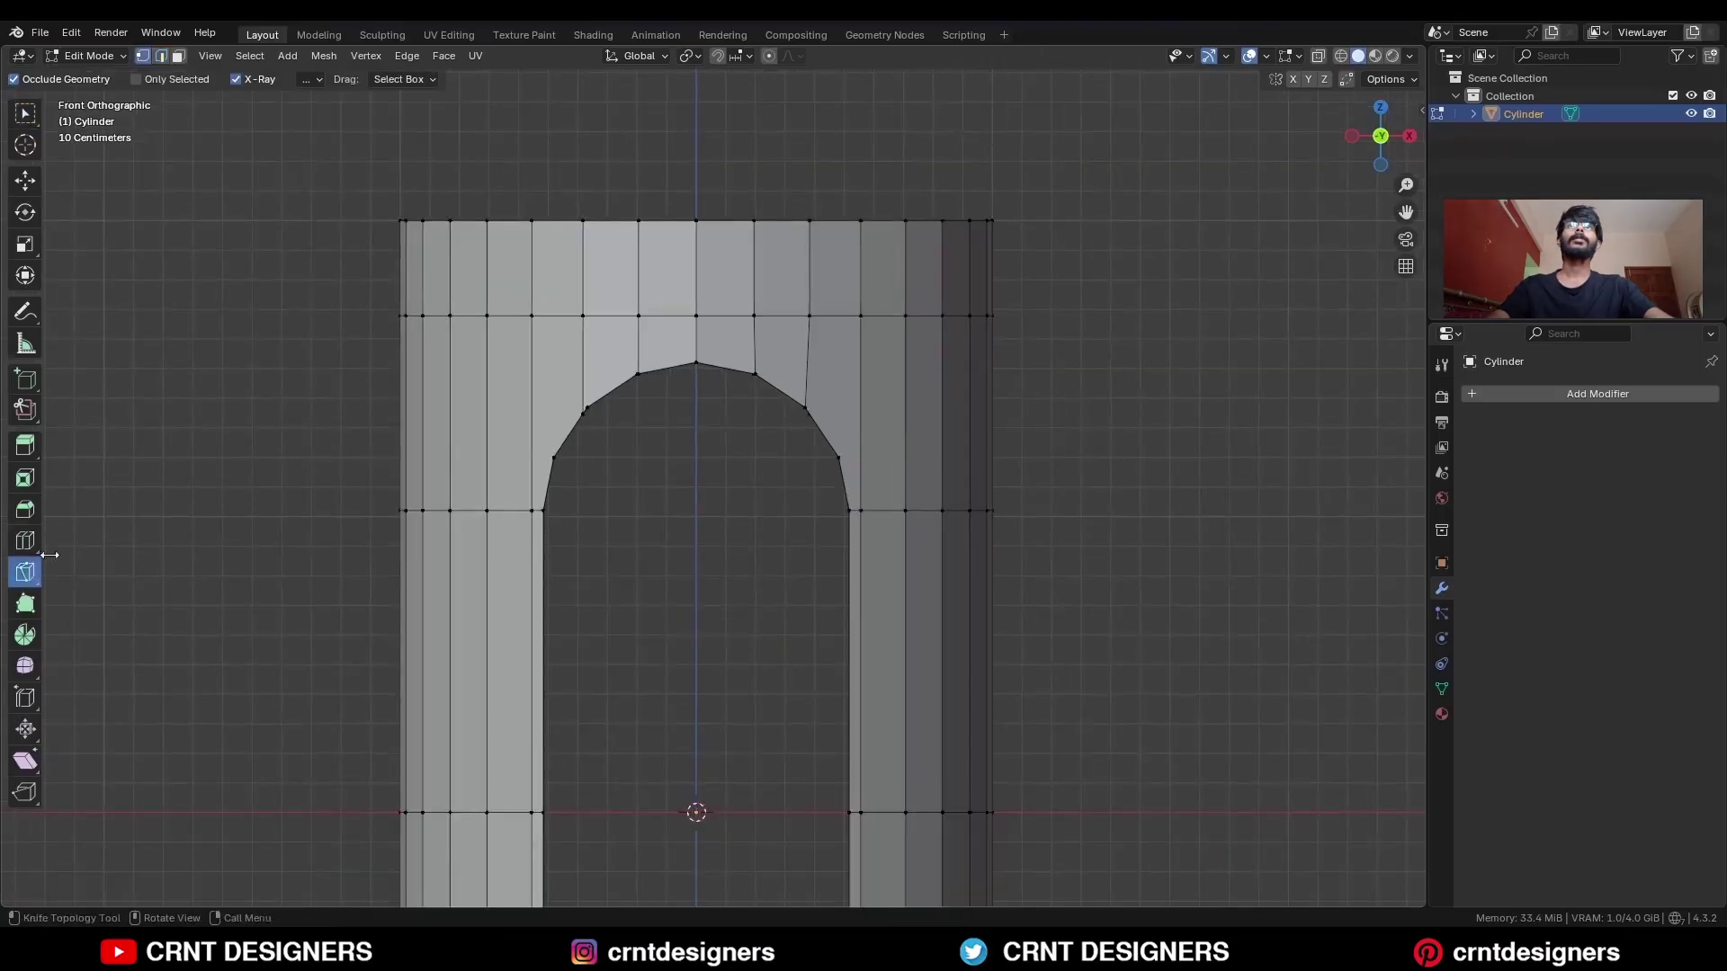
pyautogui.click(1109, 441)
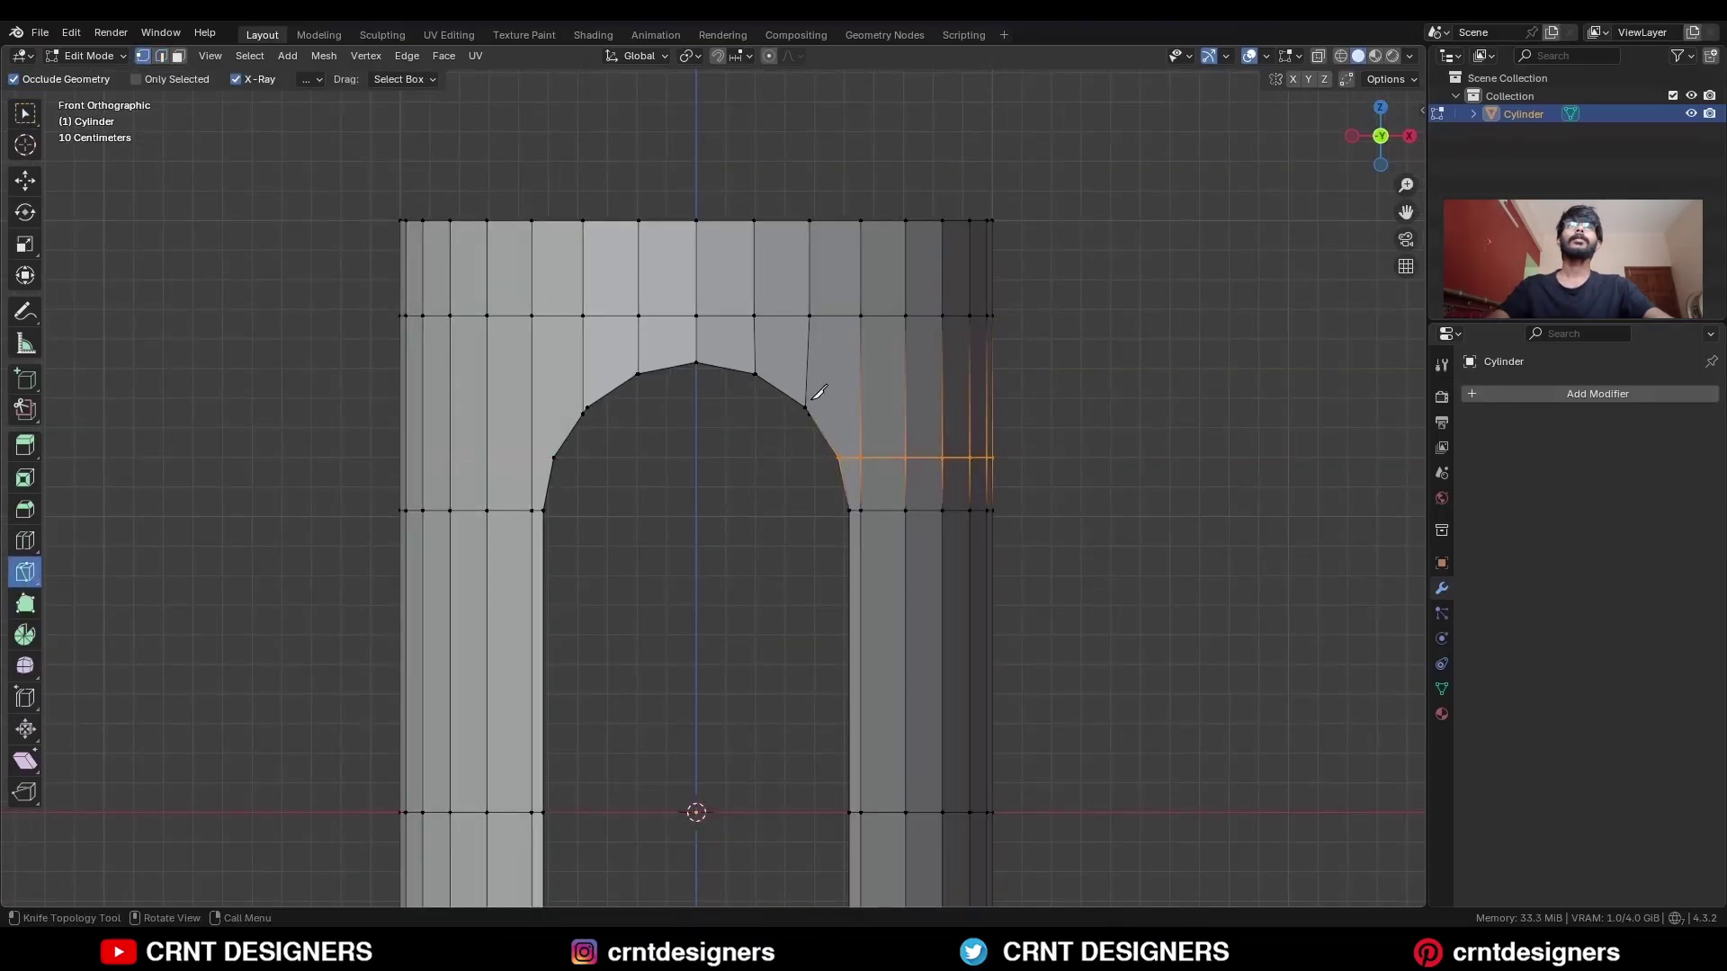
pyautogui.press('Return')
pyautogui.moveTo(1114, 374); pyautogui.dragTo(1056, 409, button='middle')
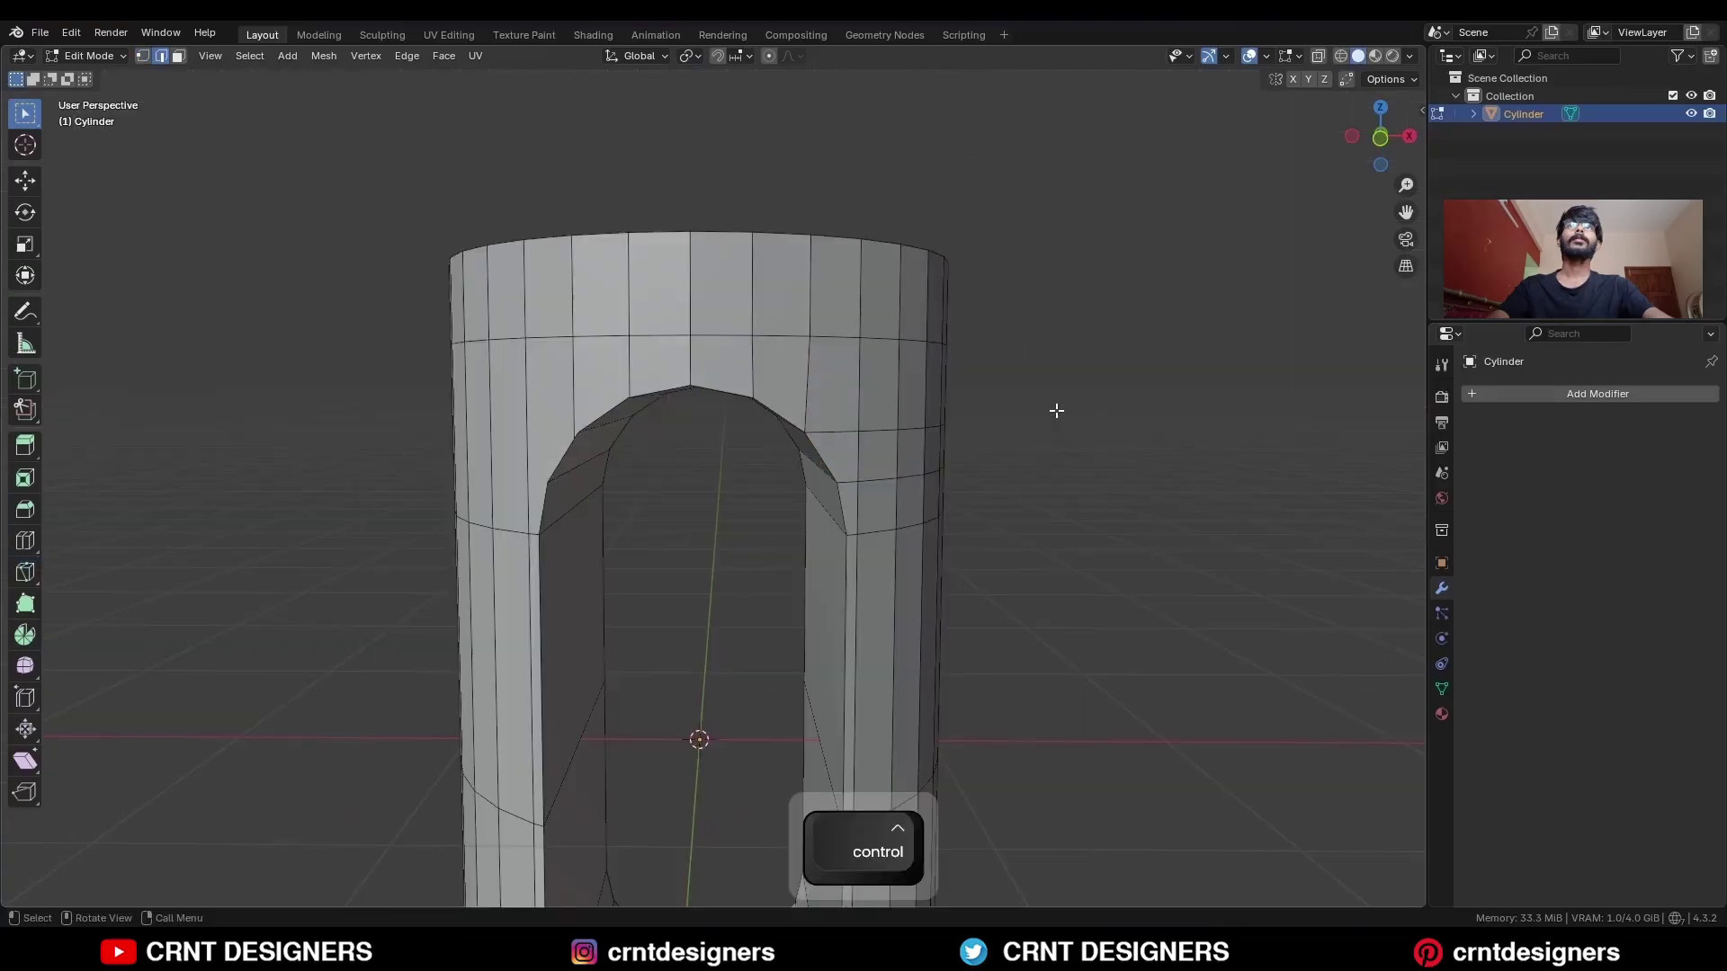
# Try to symmetrize the whole cylinder mesh in the +Z to -Z direction.
pyautogui.press('a')
pyautogui.click(319, 55)
pyautogui.click(387, 321)
pyautogui.keyDown('shift'); pyautogui.moveTo(439, 776); pyautogui.dragTo(444, 710, button='middle'); pyautogui.keyUp('shift')
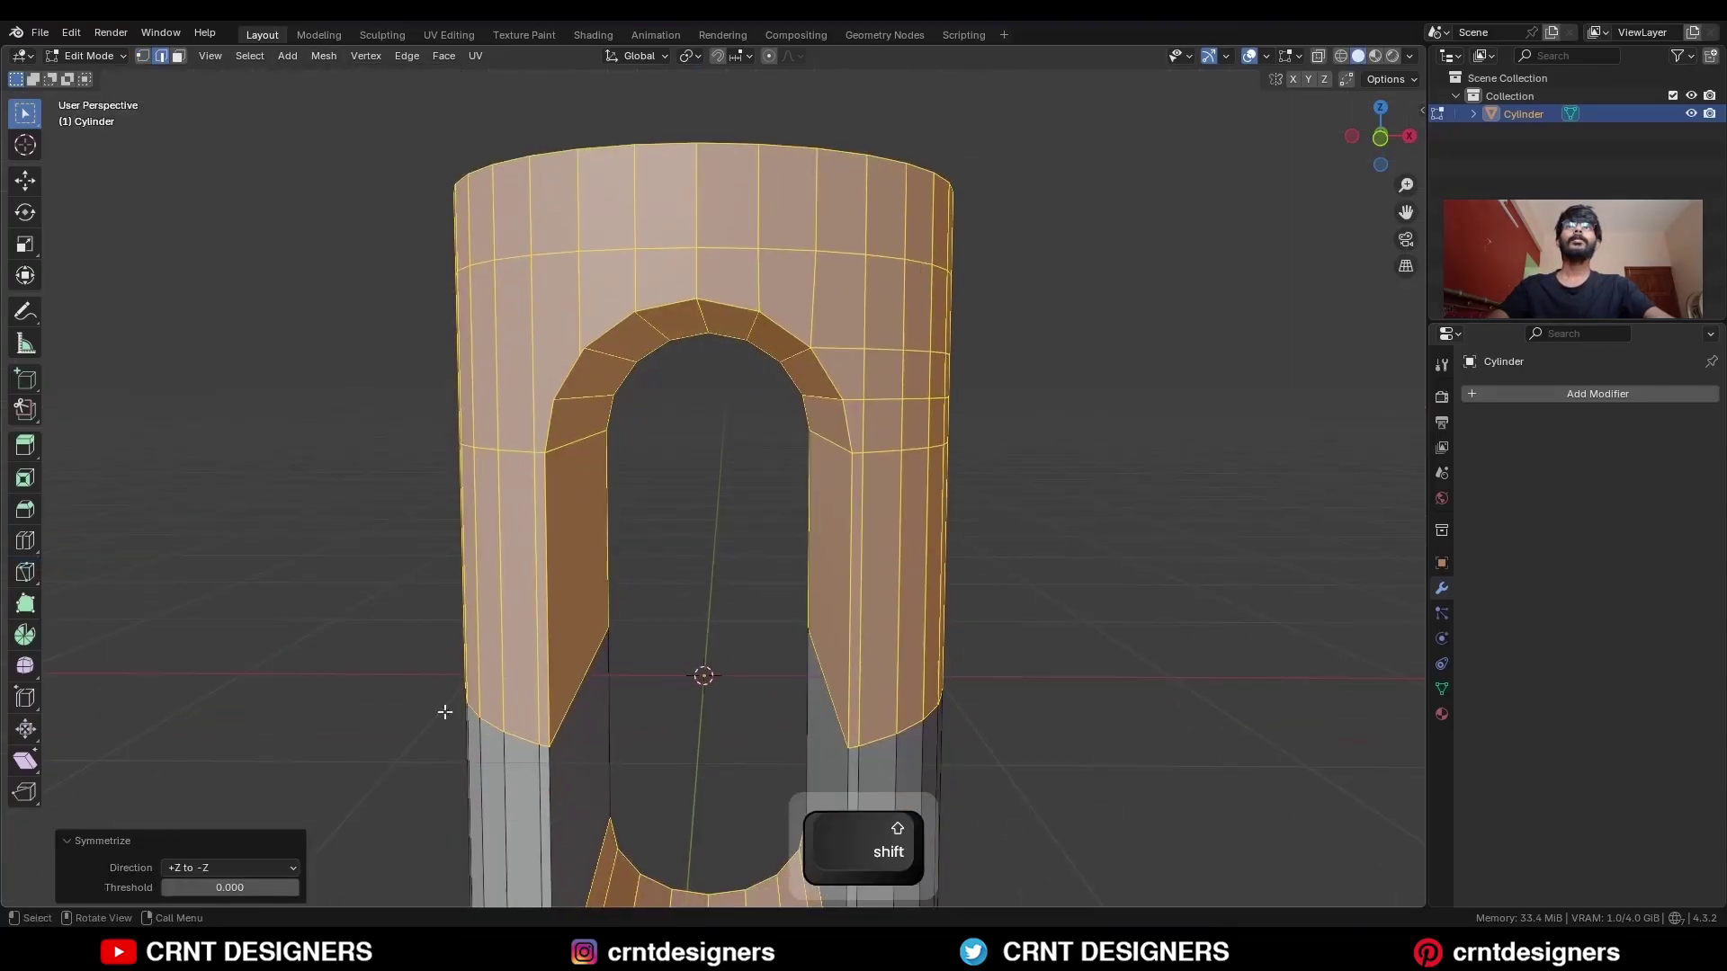
pyautogui.hotkey('ctrl', 'z')
pyautogui.click(324, 56)
pyautogui.click(388, 318)
pyautogui.hotkey('ctrl', 'z')
# Symmetrize the whole cylinder mesh across the Y and X axes, copying the right-hand knife cuts to the opposite side.
pyautogui.click(324, 56)
pyautogui.click(378, 317)
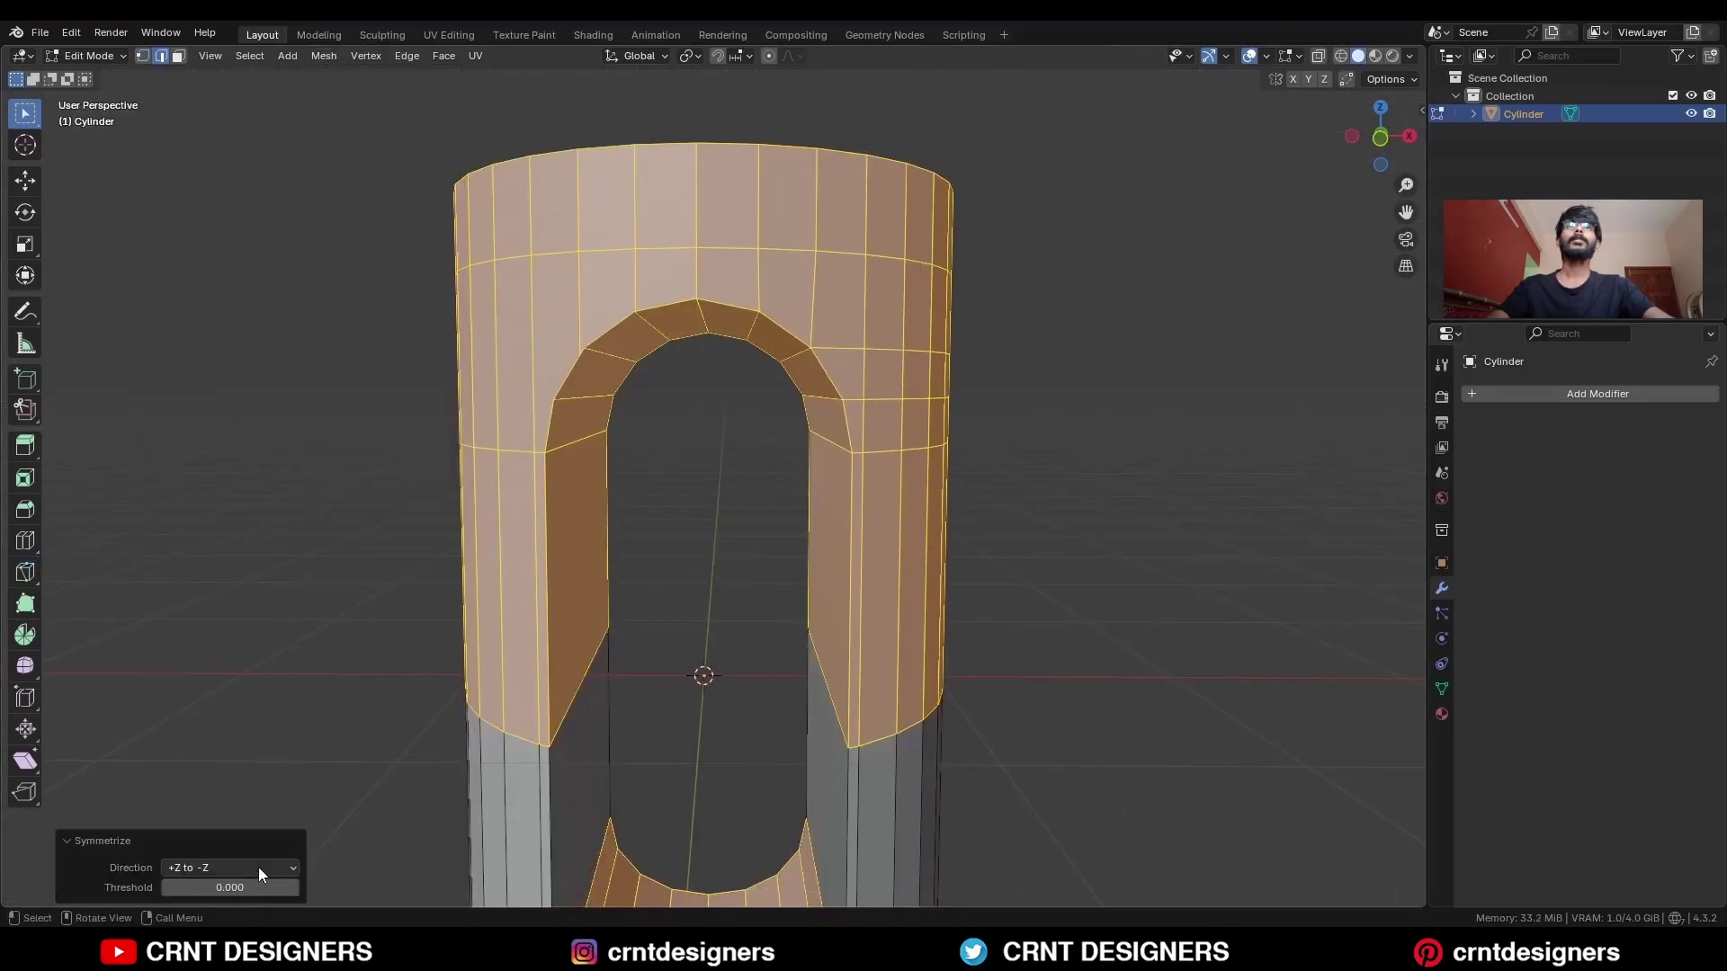
pyautogui.click(257, 867)
pyautogui.click(252, 812)
pyautogui.press('a')
pyautogui.click(315, 57)
pyautogui.click(374, 318)
pyautogui.click(241, 867)
pyautogui.click(241, 788)
pyautogui.hotkey('alt', 'a')
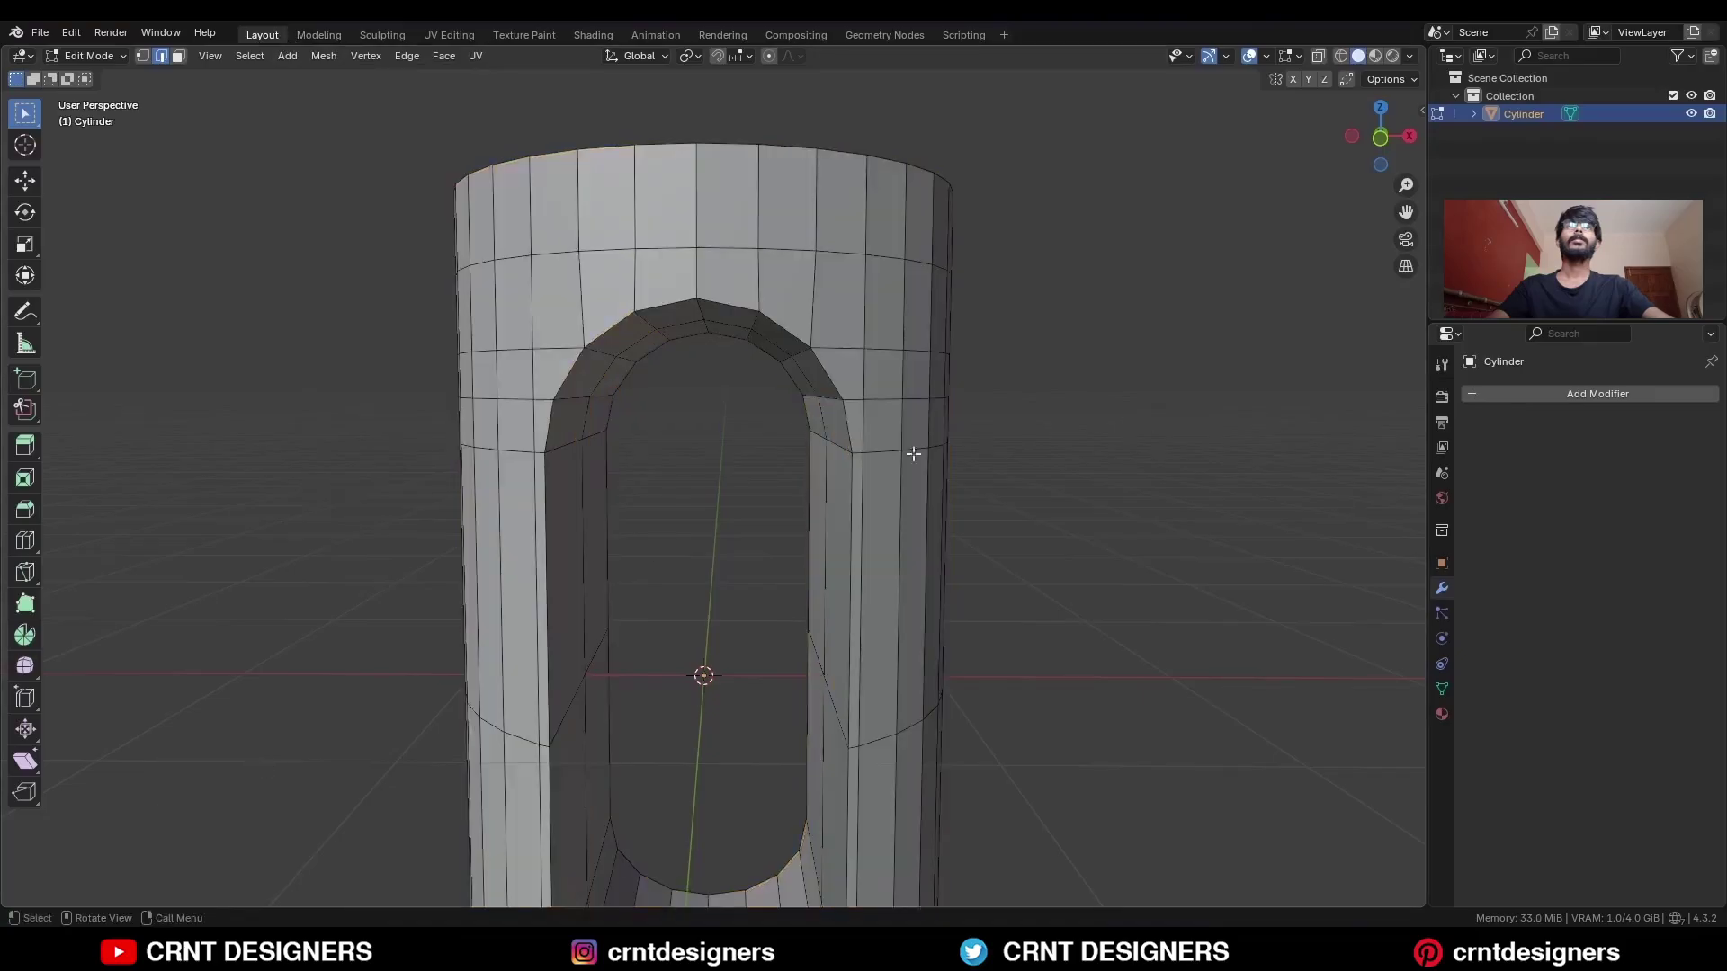
# Bevel the slot's front rim edges around the arch and right side about 0.0389 m wide with 2 segments.
pyautogui.scroll(-3, 913, 456)
pyautogui.moveTo(848, 474); pyautogui.dragTo(755, 387, button='middle')
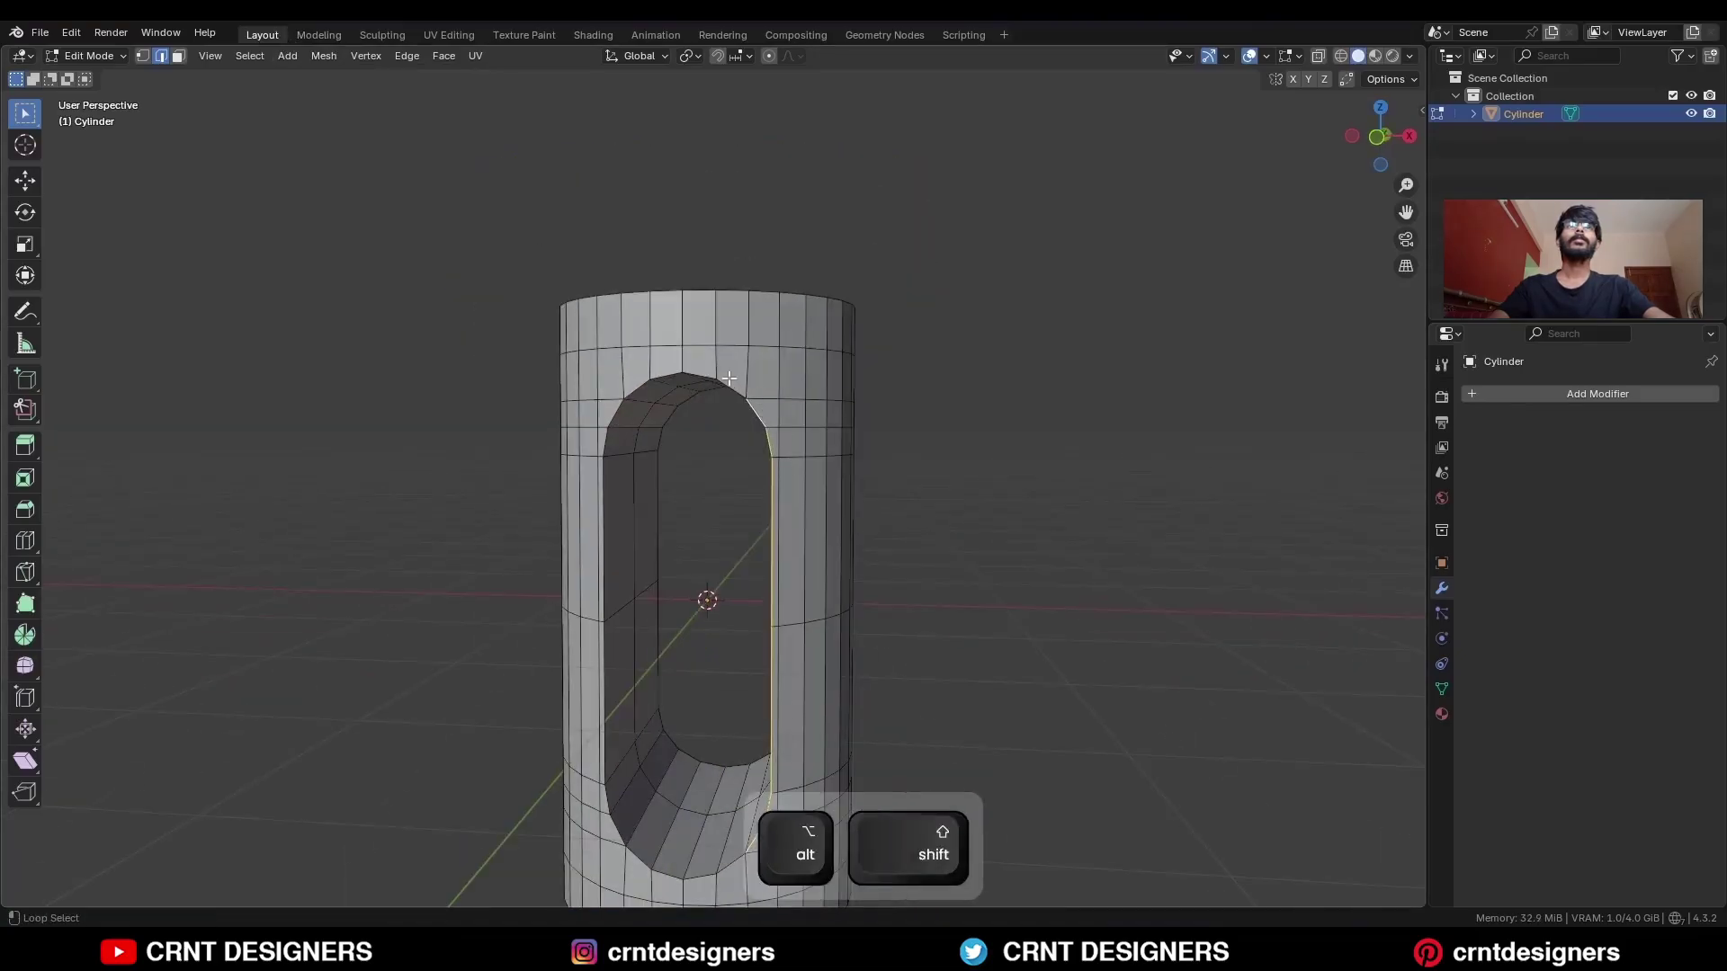
pyautogui.keyDown('alt'); pyautogui.keyDown('shift'); pyautogui.click(729, 378); pyautogui.keyUp('shift'); pyautogui.keyUp('alt')
pyautogui.keyDown('ctrl'); pyautogui.moveTo(840, 540); pyautogui.dragTo(888, 432, button='middle'); pyautogui.keyUp('ctrl')
pyautogui.hotkey('ctrl', 'b')
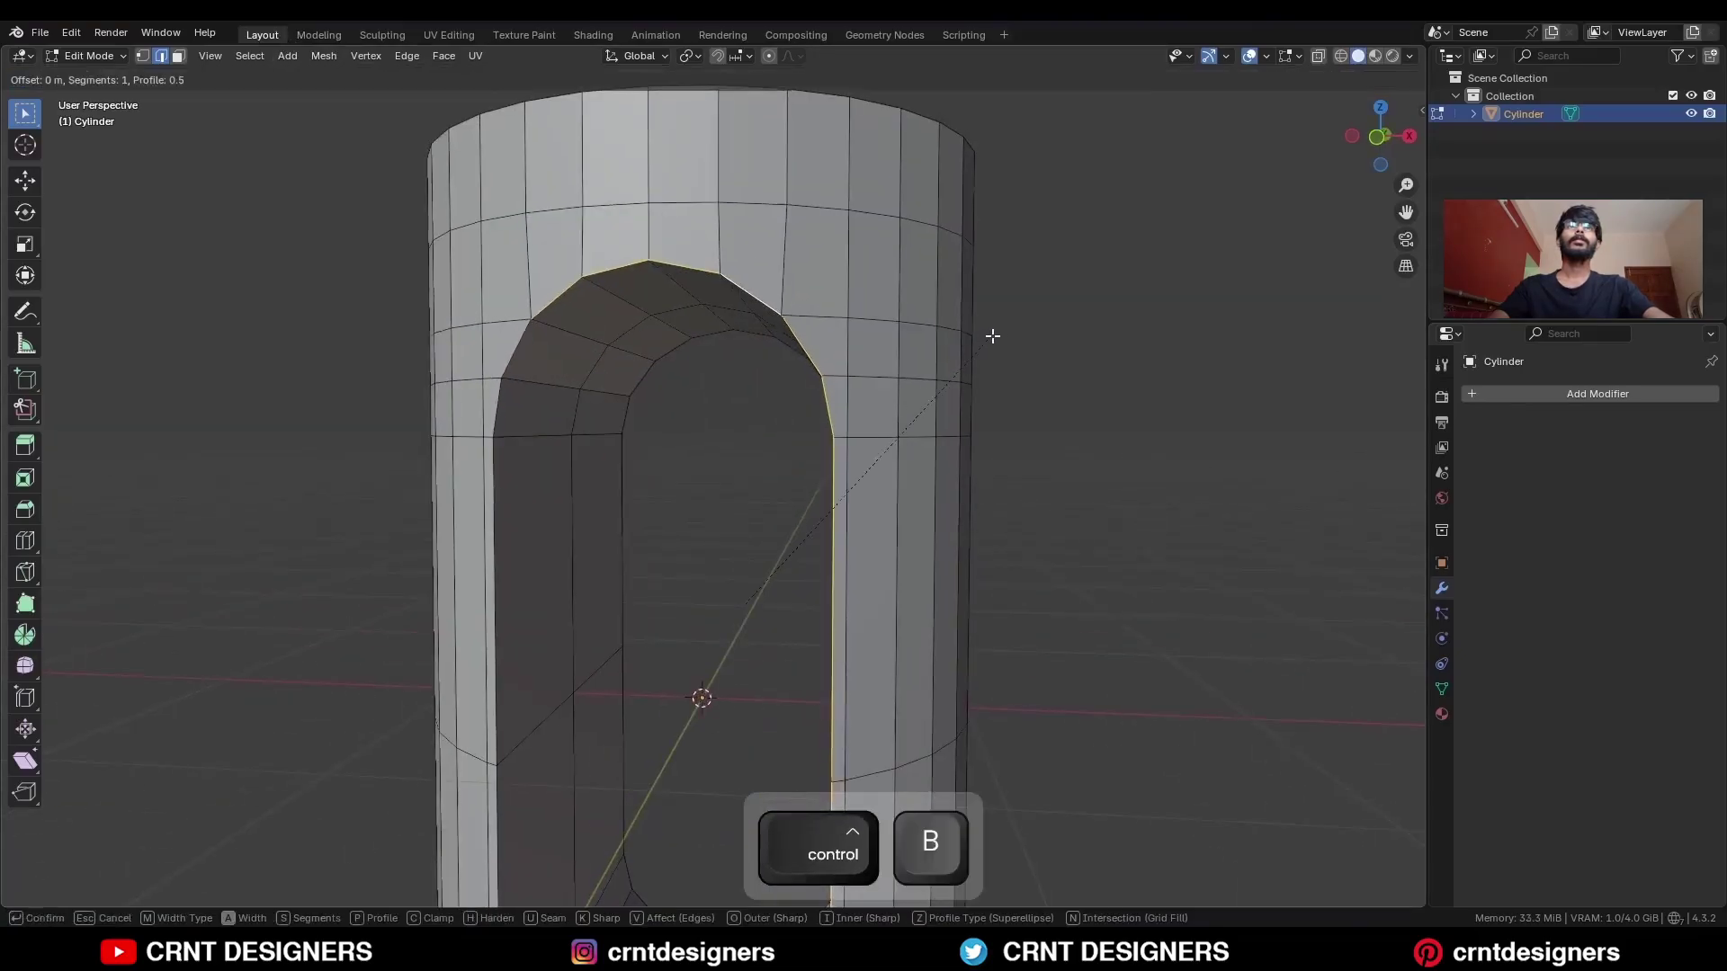
pyautogui.click(1026, 322)
pyautogui.click(293, 635)
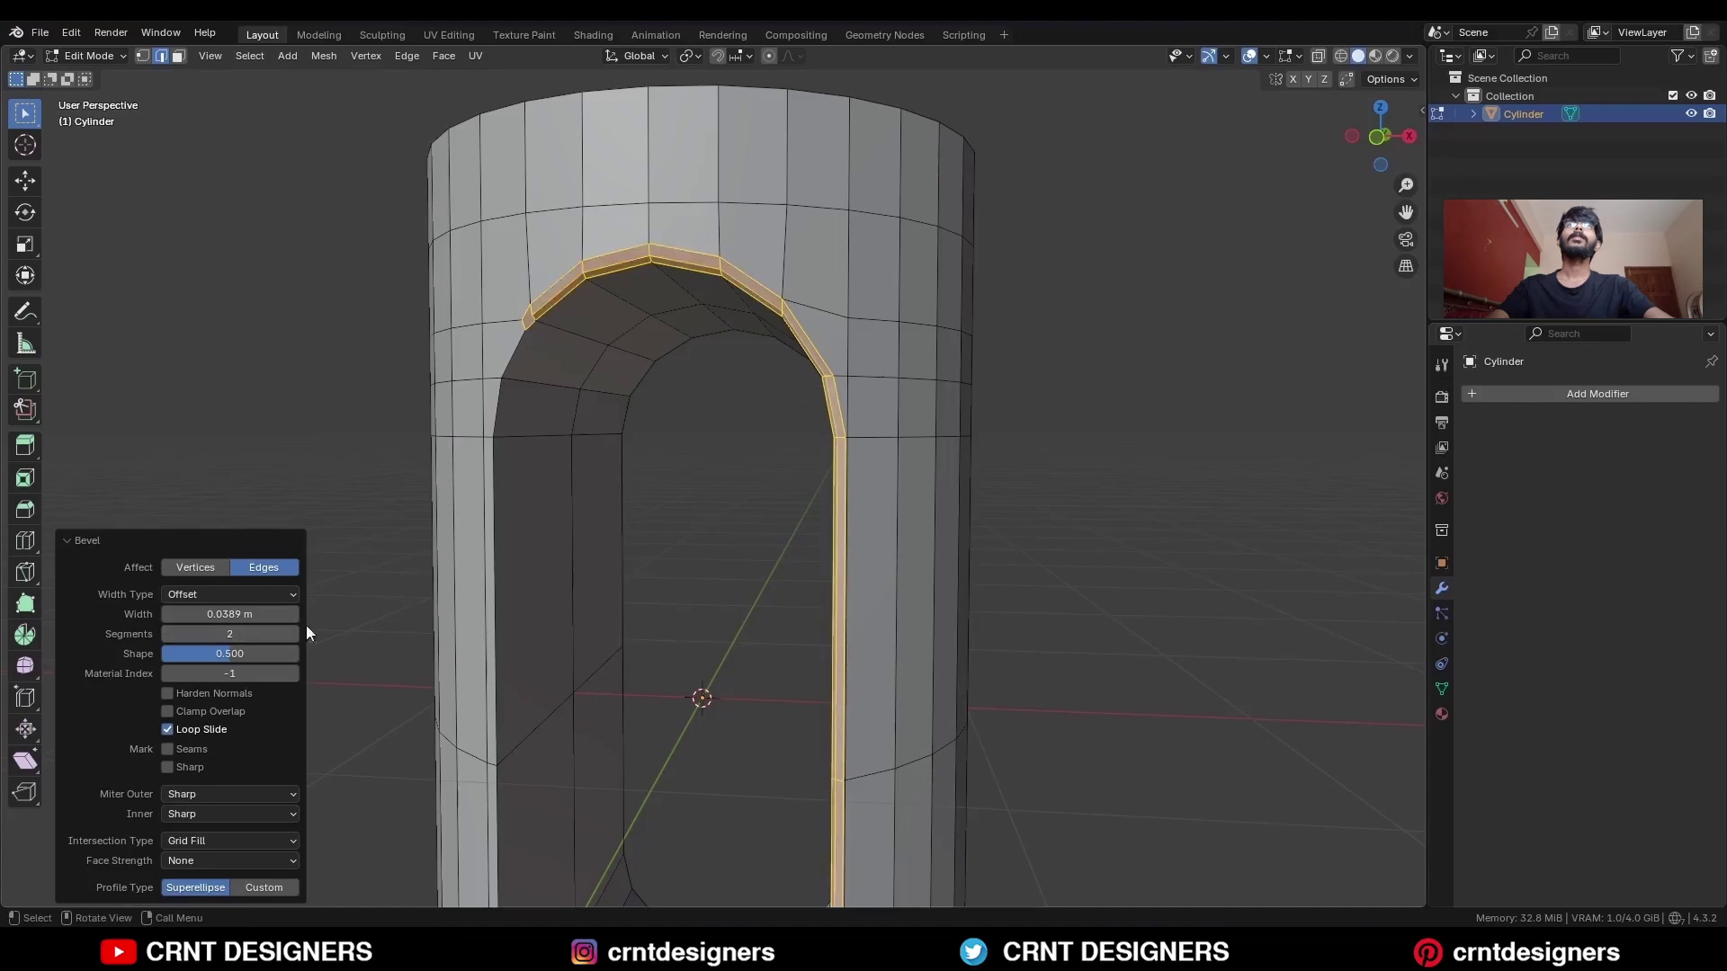
# Set the rim bevel's shape to 1.000 and widen it to about 0.047 m.
pyautogui.moveTo(688, 488); pyautogui.dragTo(837, 504, button='middle')
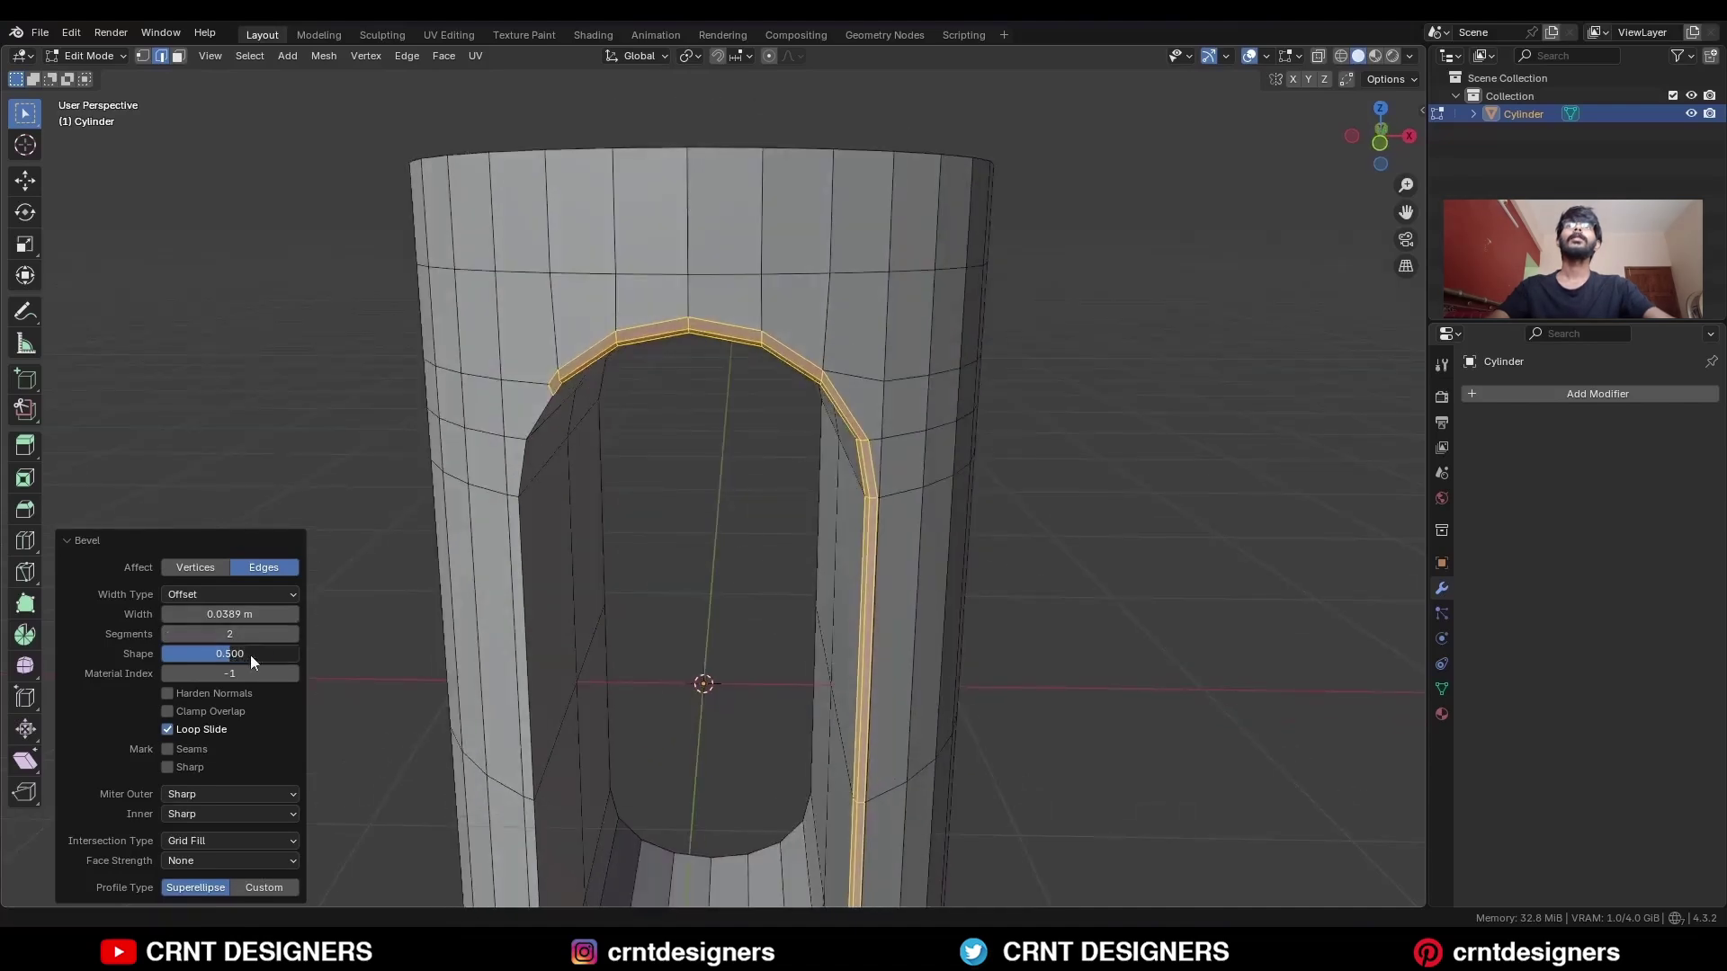
pyautogui.moveTo(251, 658); pyautogui.dragTo(334, 656)
pyautogui.moveTo(914, 416)
pyautogui.keyDown('shift'); pyautogui.mouseDown(button='middle')
pyautogui.moveTo(894, 443)
pyautogui.moveTo(890, 405)
pyautogui.moveTo(887, 429)
pyautogui.mouseUp(button='middle'); pyautogui.keyUp('shift')
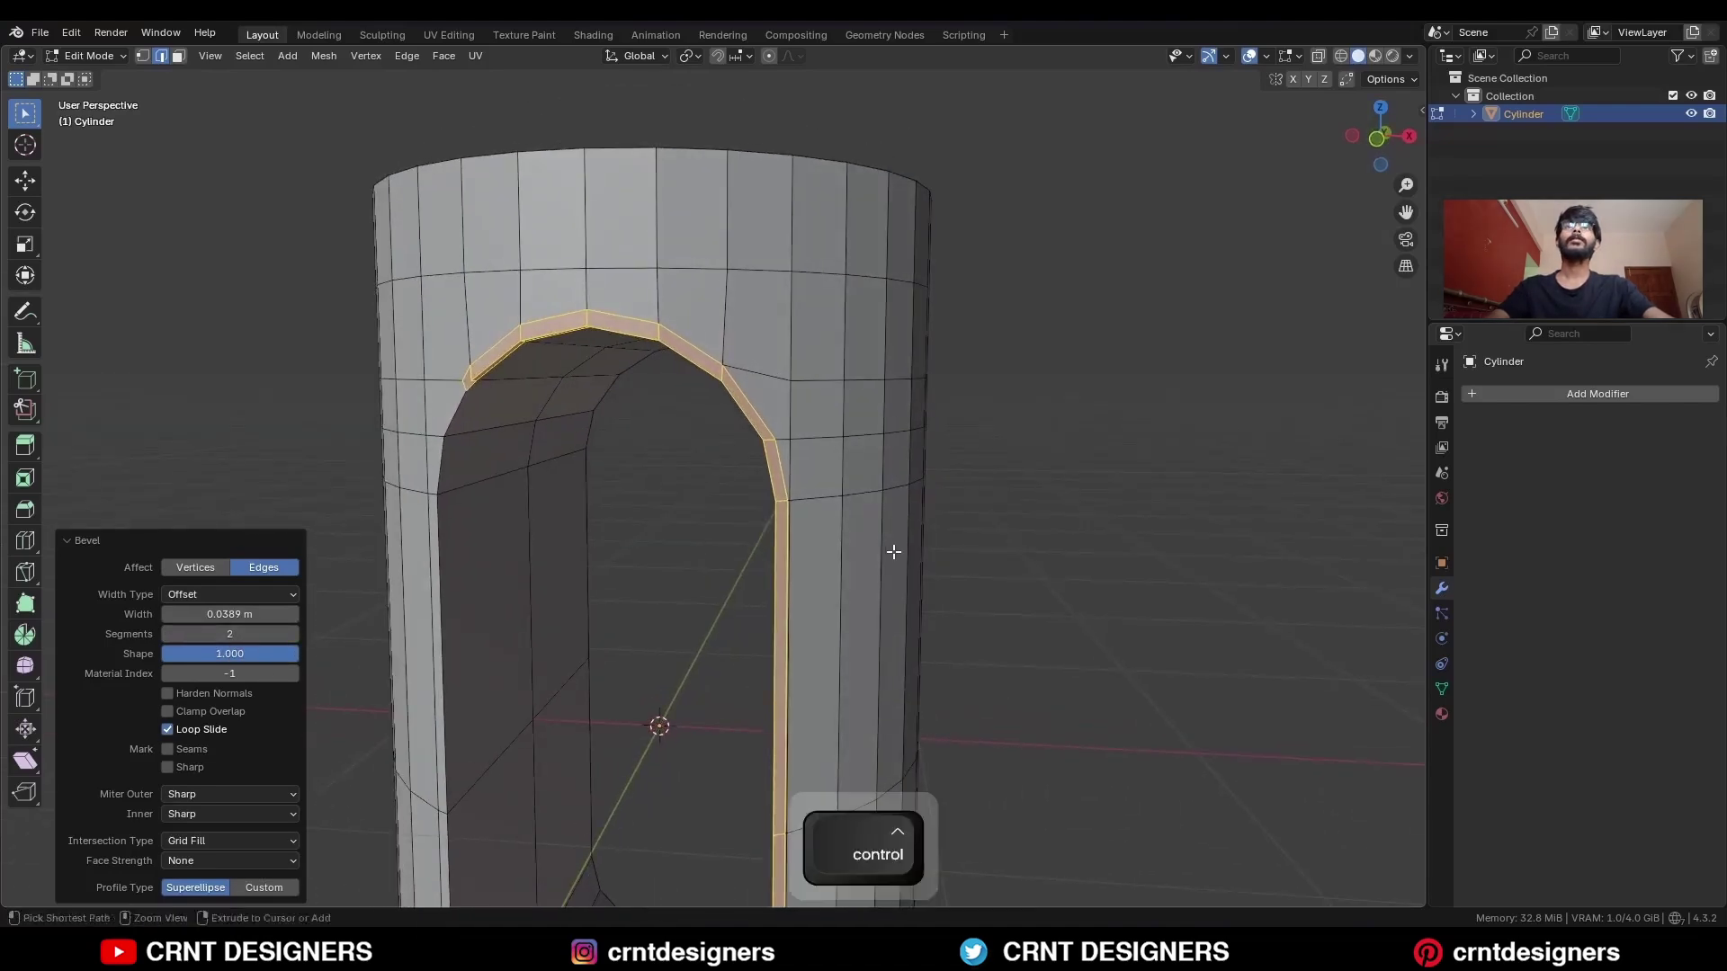
pyautogui.keyDown('ctrl'); pyautogui.moveTo(893, 552); pyautogui.dragTo(422, 482, button='middle'); pyautogui.keyUp('ctrl')
pyautogui.keyDown('shift'); pyautogui.moveTo(259, 612); pyautogui.dragTo(265, 612); pyautogui.keyUp('shift')
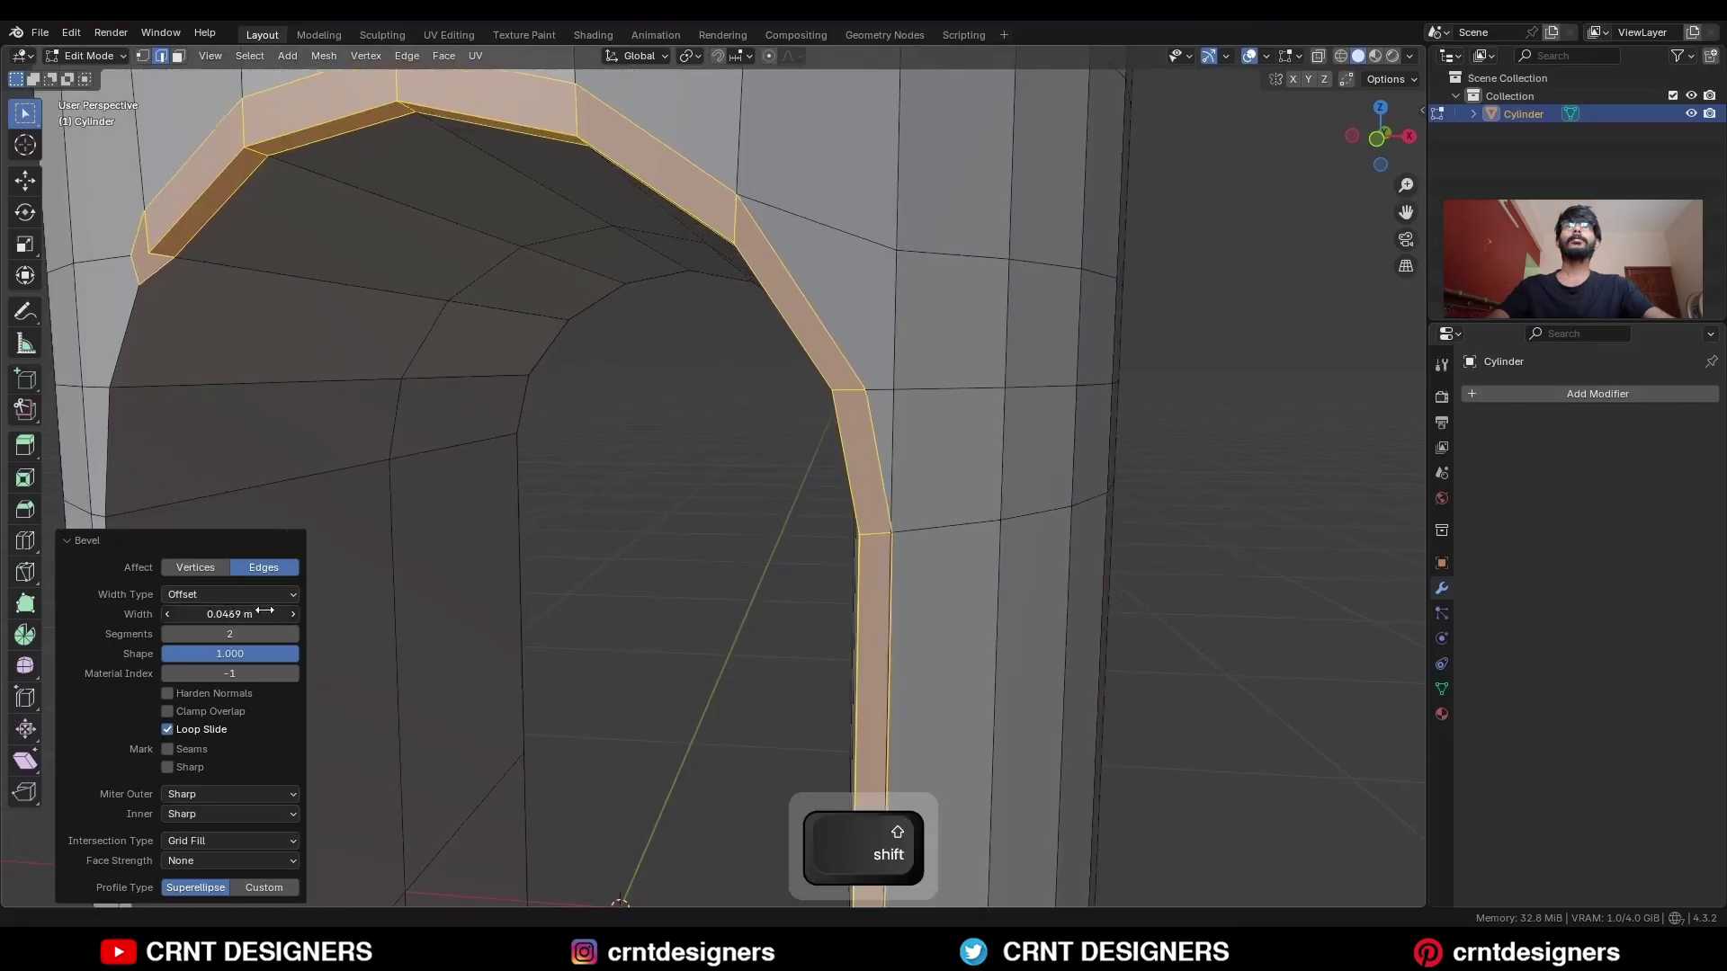
# Merge the bevel's outer corner vertex at the arch's lower right end with the adjacent cylinder vertex using At Last.
pyautogui.moveTo(899, 515); pyautogui.dragTo(891, 509, button='middle')
pyautogui.press('1')
pyautogui.click(885, 510)
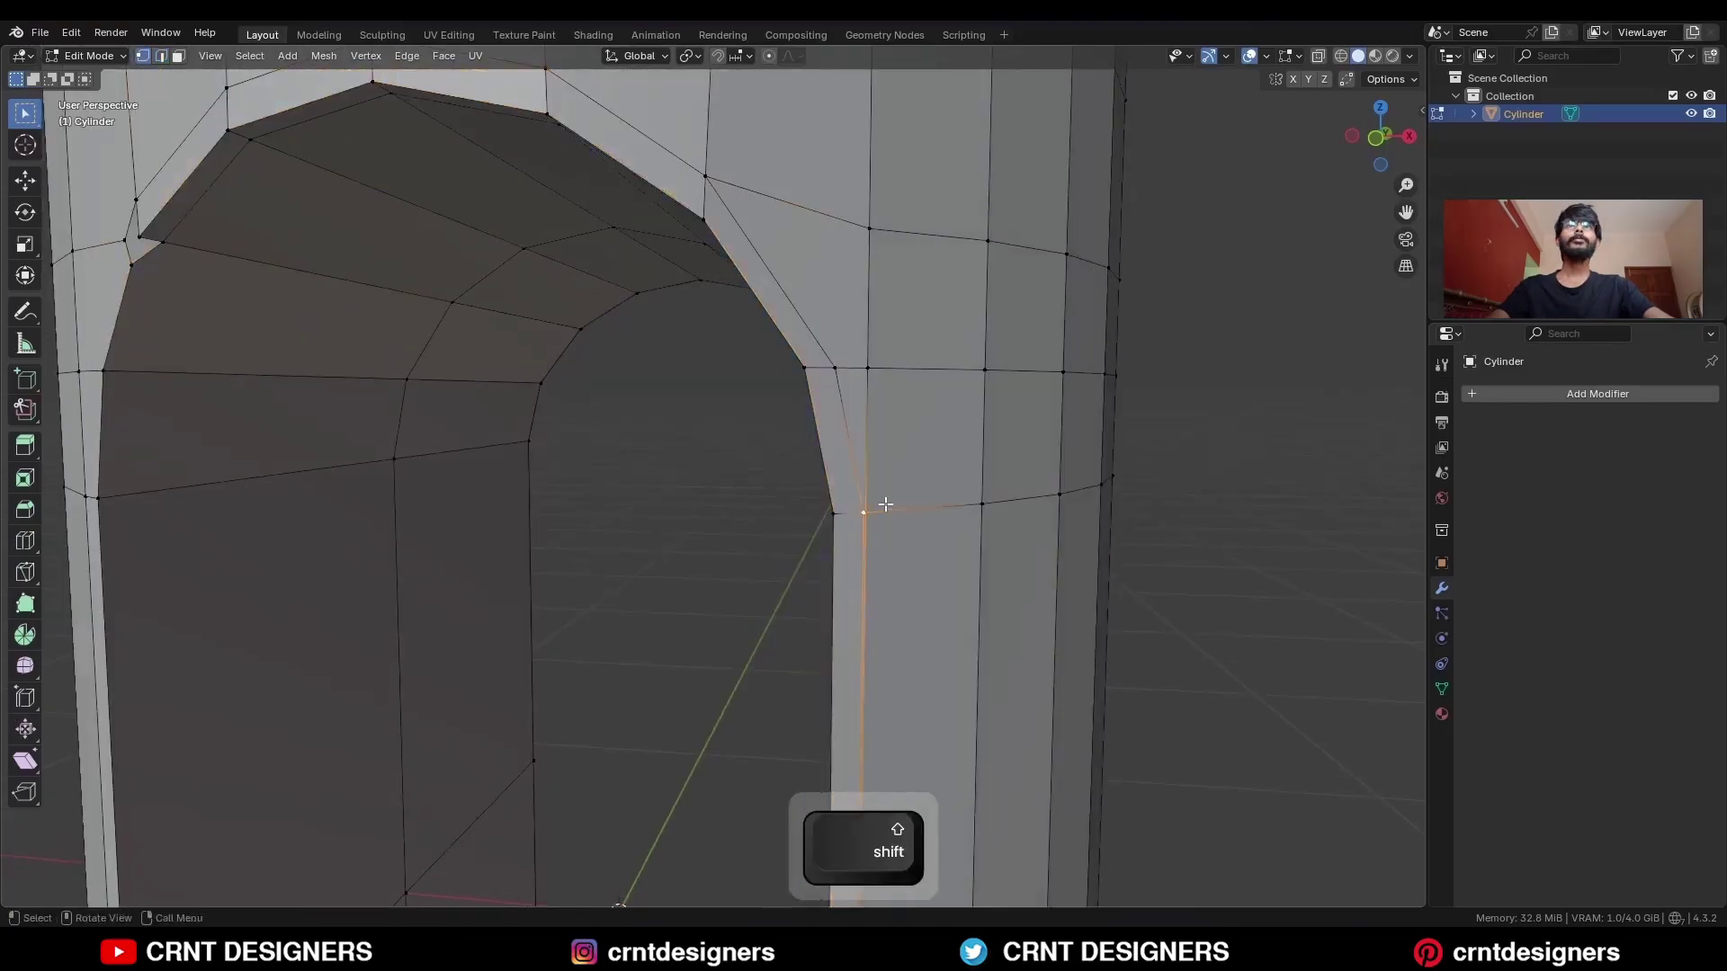
pyautogui.press('m')
pyautogui.click(891, 505)
# In front view, slide the bevel's outer vertex at the arch's upper right along its edges to even out the rim.
pyautogui.press('KP_1')
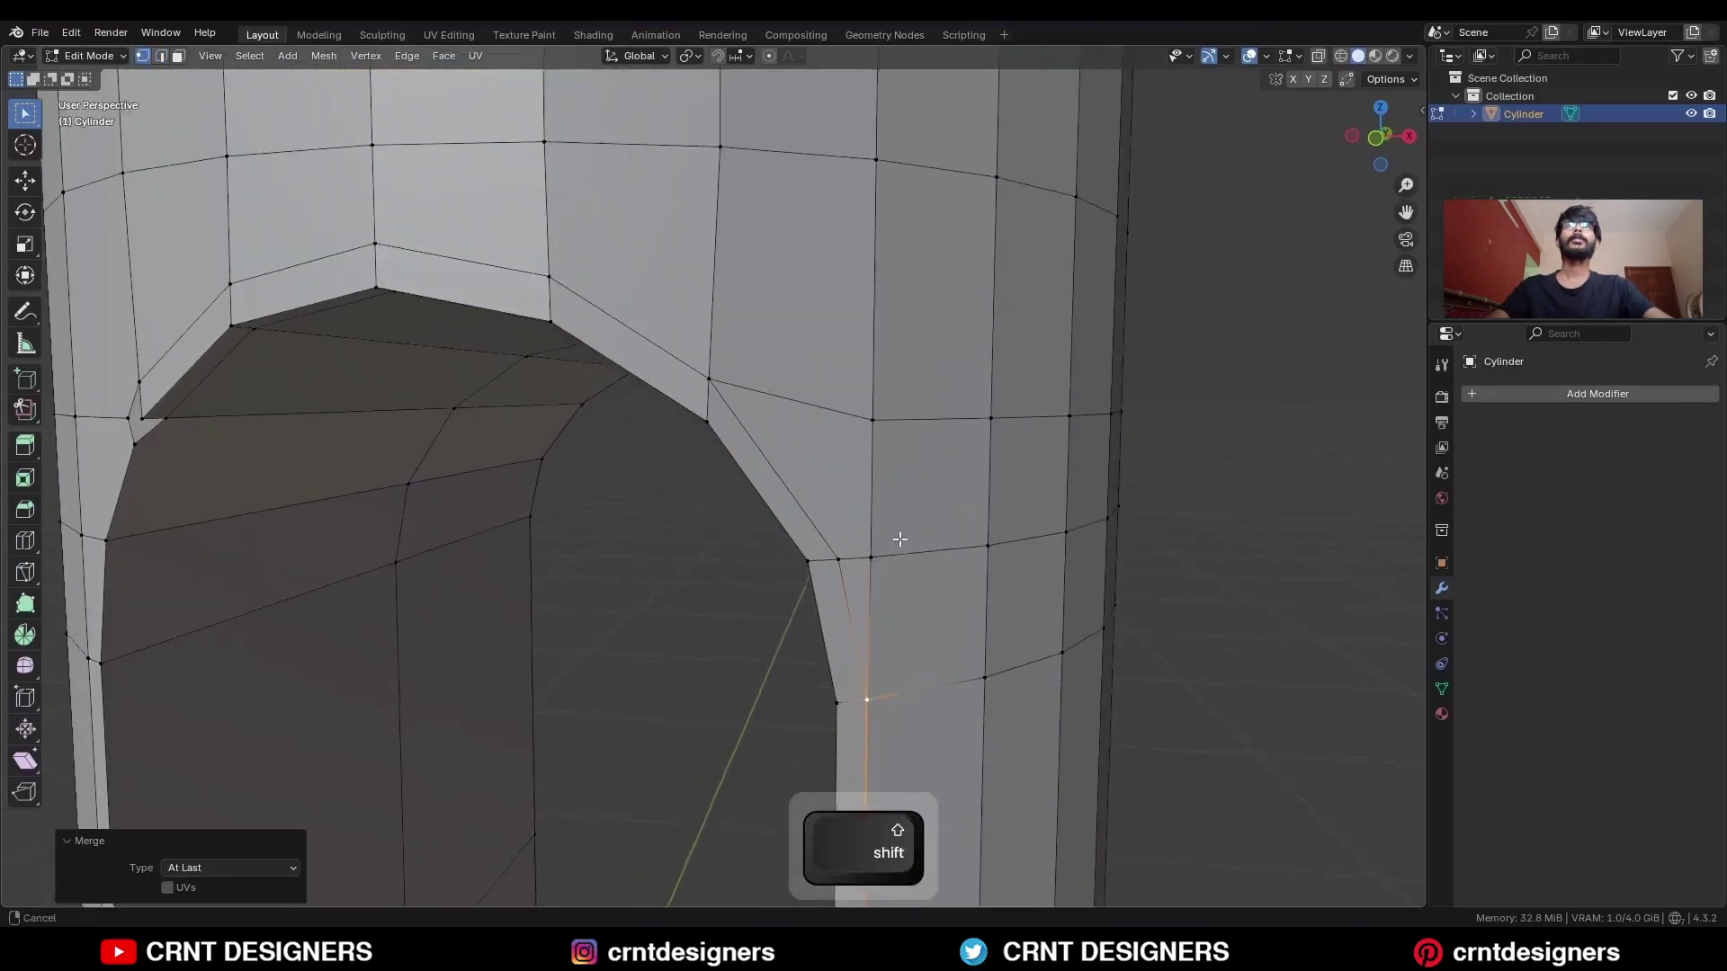
pyautogui.keyDown('ctrl'); pyautogui.moveTo(894, 540); pyautogui.dragTo(868, 433, button='middle'); pyautogui.keyUp('ctrl')
pyautogui.click(850, 435)
pyautogui.press('g')
pyautogui.press('g')
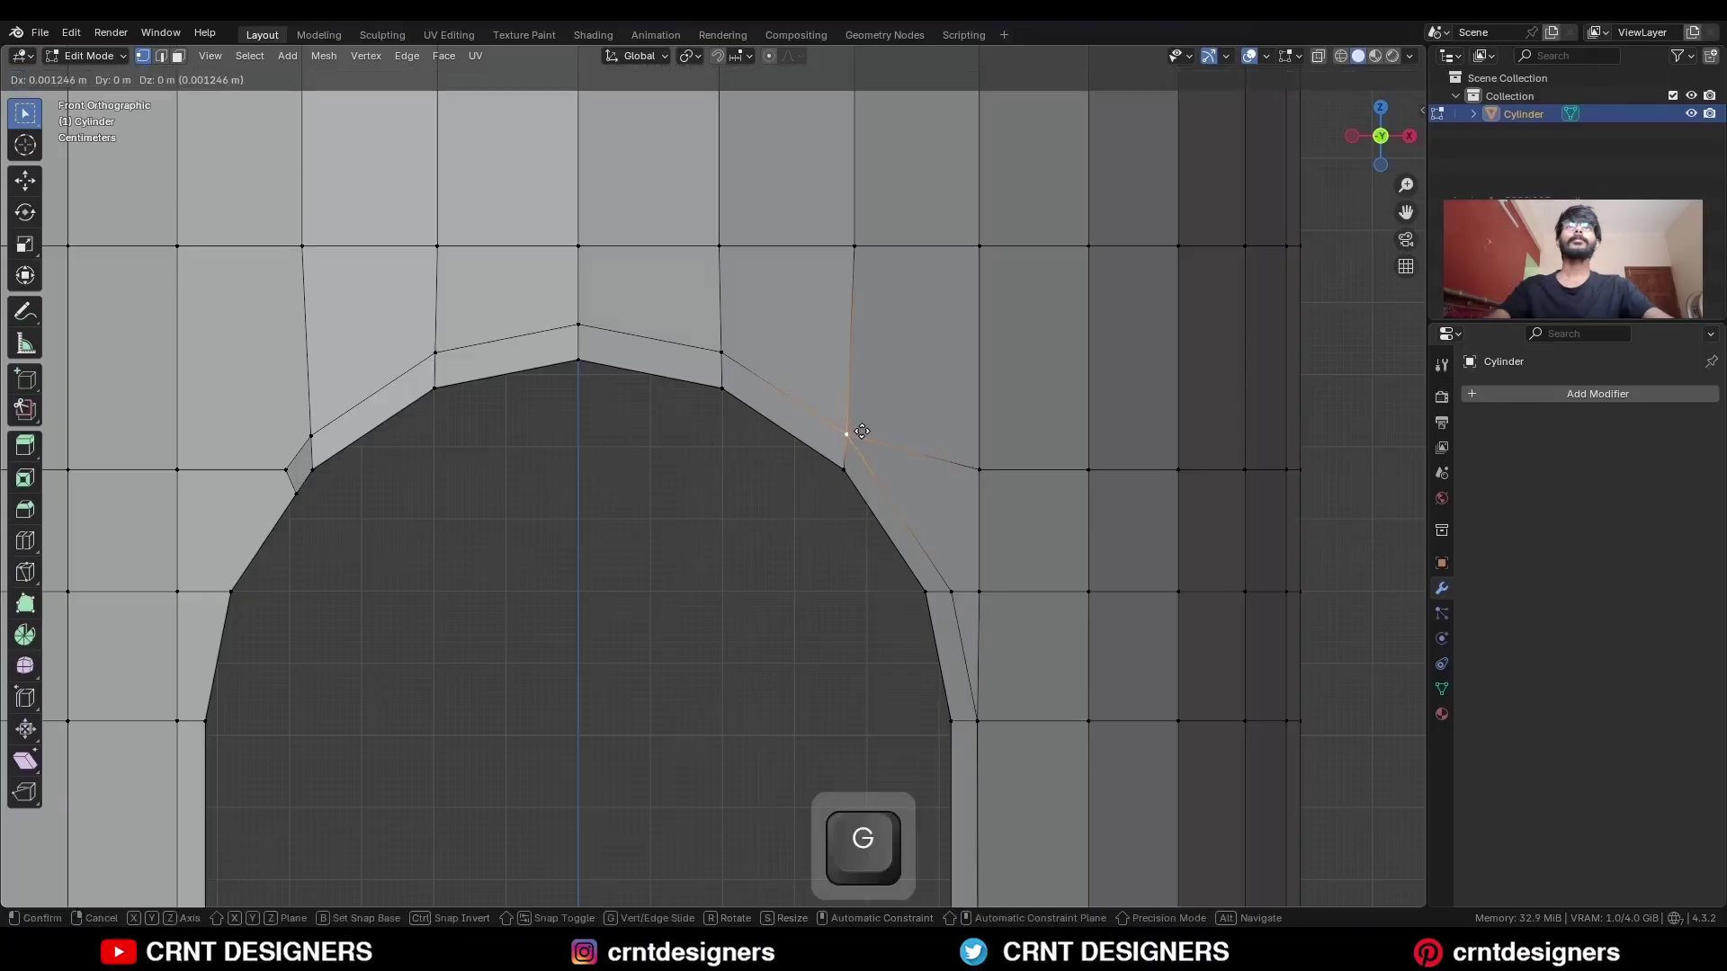
pyautogui.click(877, 445)
pyautogui.press('g')
pyautogui.press('g')
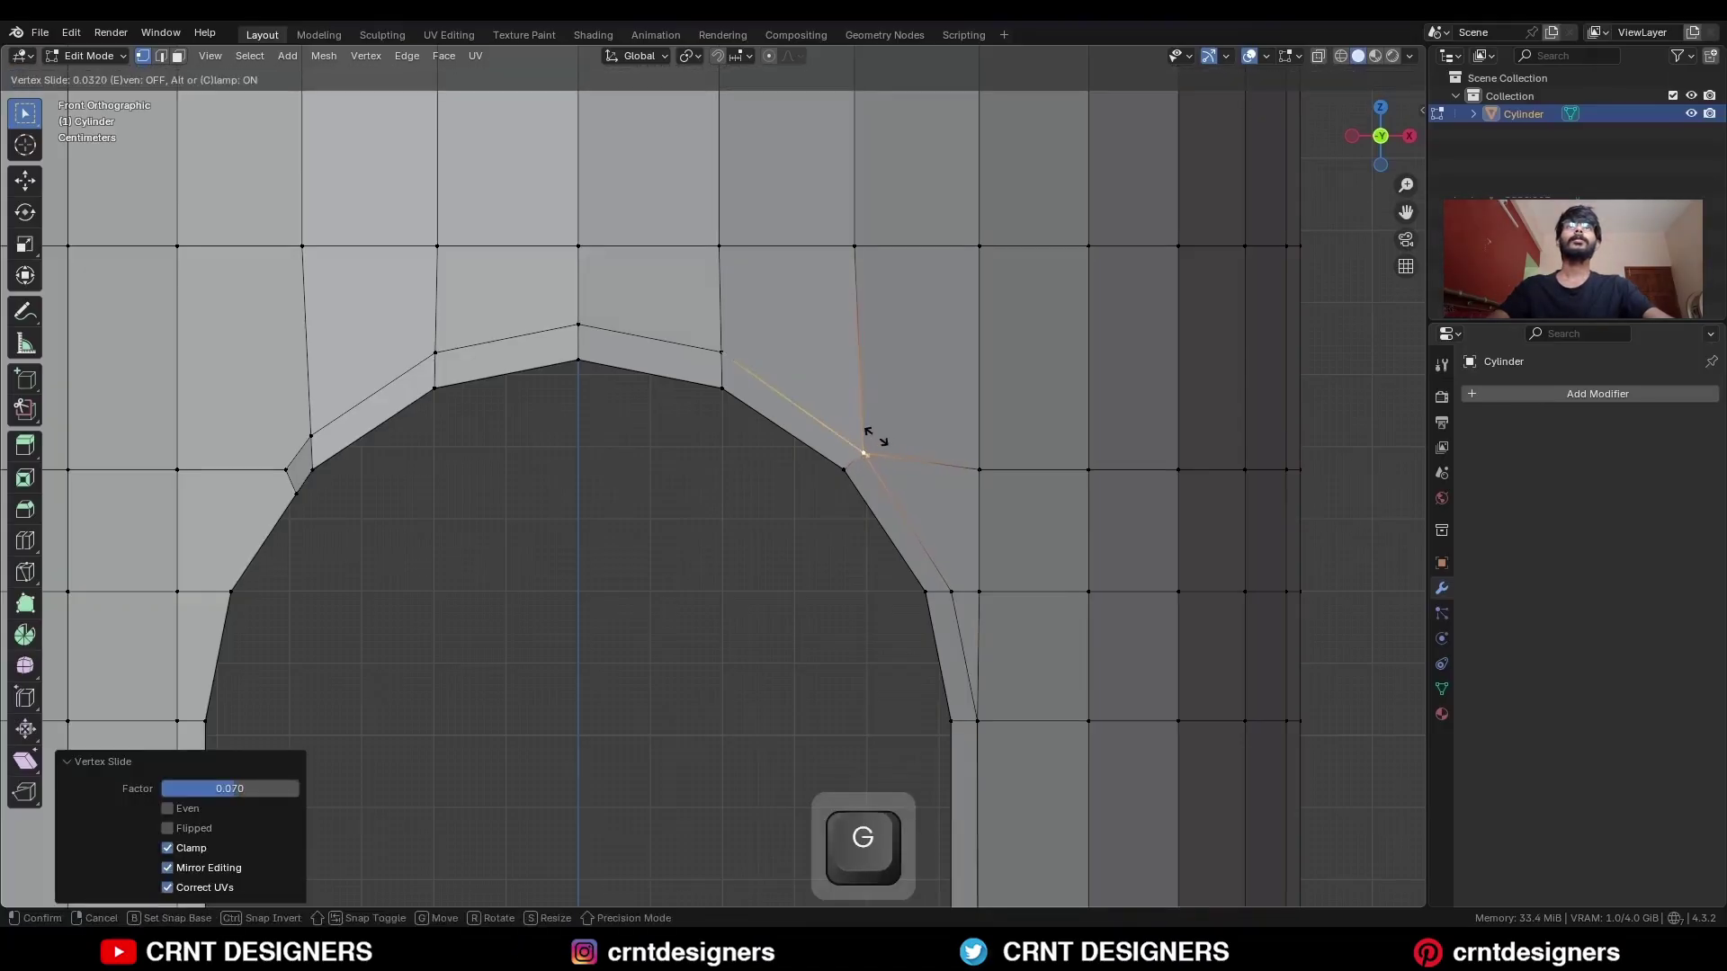
pyautogui.click(875, 433)
pyautogui.press('g')
pyautogui.press('g')
pyautogui.click(873, 431)
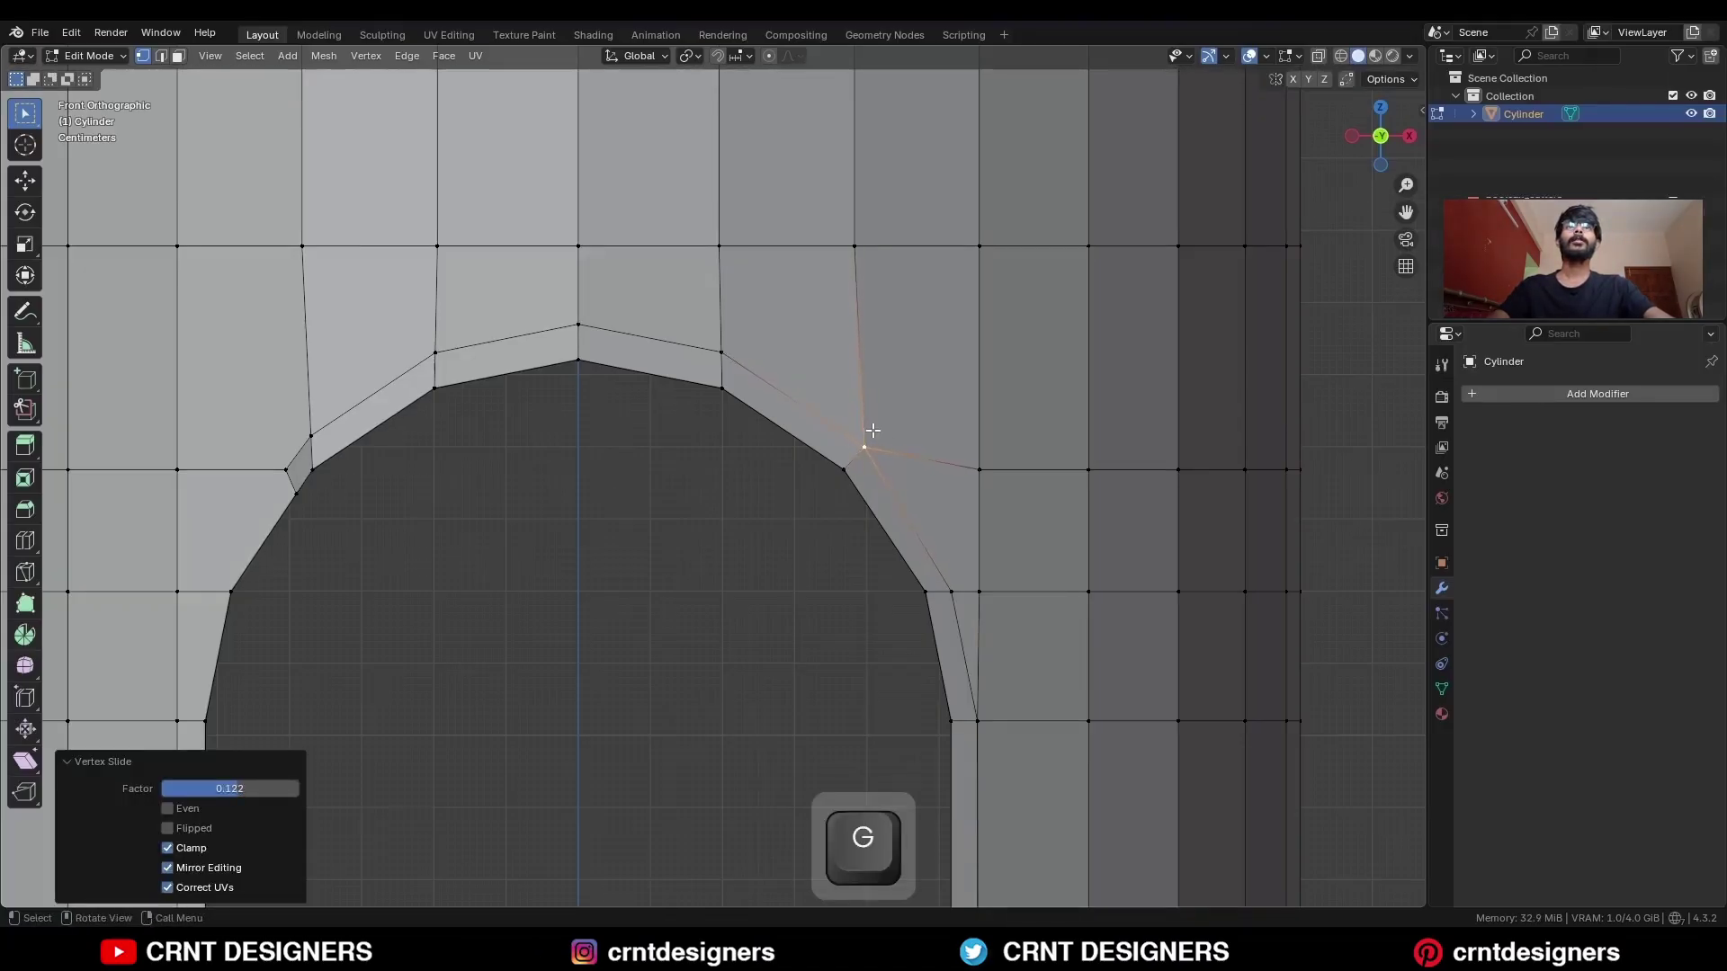
# Delete all faces of the cylinder's left half using an X-ray selection in front view.
pyautogui.hotkey('alt', 'z')
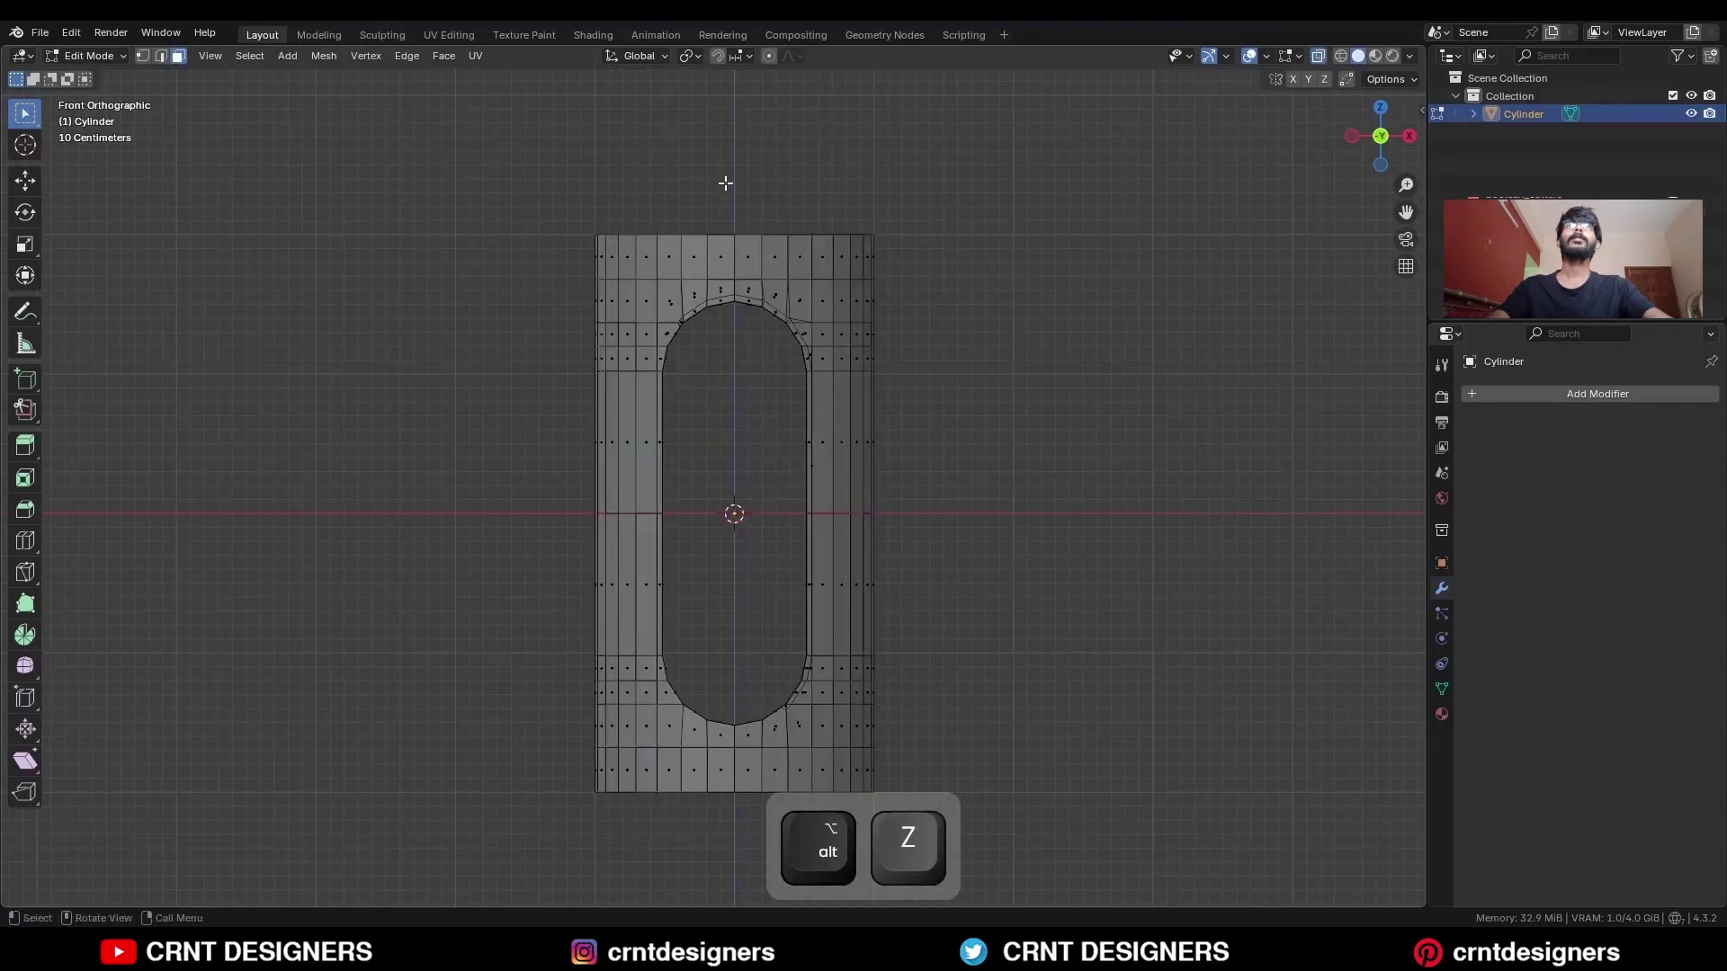
pyautogui.moveTo(724, 184); pyautogui.dragTo(538, 918)
pyautogui.press('x')
pyautogui.click(883, 408)
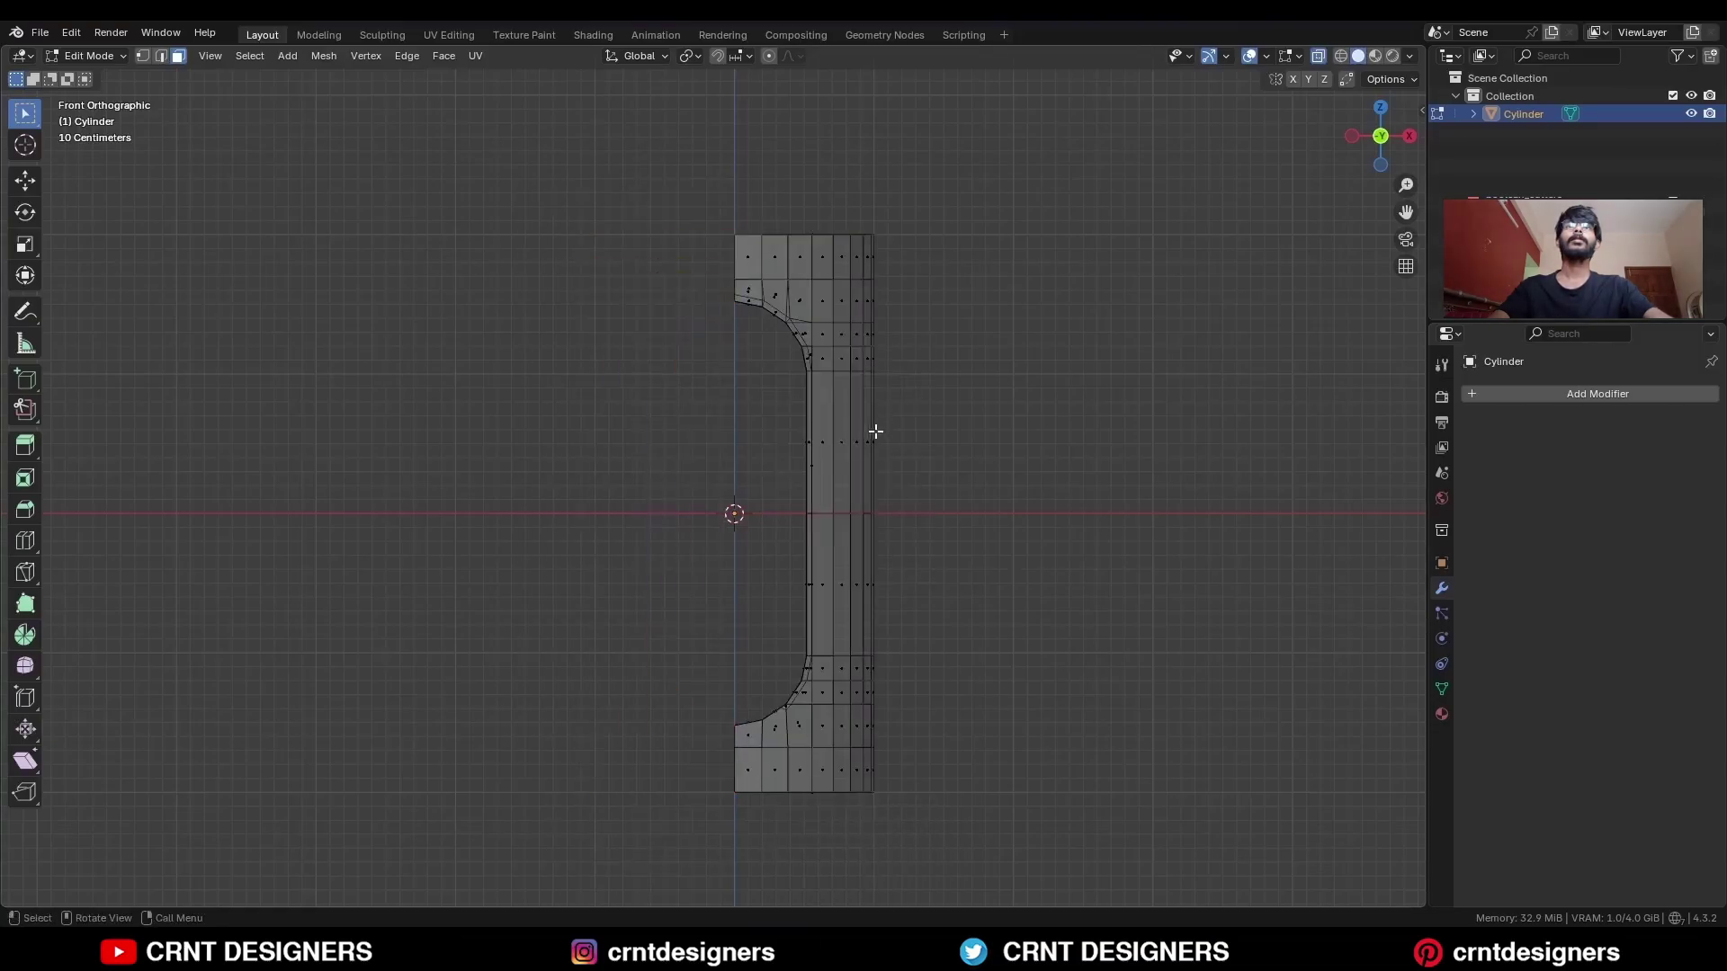
pyautogui.hotkey('alt', 'z')
# Delete the faces of the remaining mesh's back half, keeping only the front quarter.
pyautogui.press('KP_3')
pyautogui.hotkey('alt', 'z')
pyautogui.moveTo(980, 106); pyautogui.dragTo(702, 910)
pyautogui.press('x')
pyautogui.click(859, 500)
pyautogui.hotkey('alt', 'z')
pyautogui.moveTo(855, 497); pyautogui.dragTo(854, 414, button='middle')
# Symmetrize the whole quarter mesh in the +Z to -Z direction.
pyautogui.press('a')
pyautogui.click(321, 56)
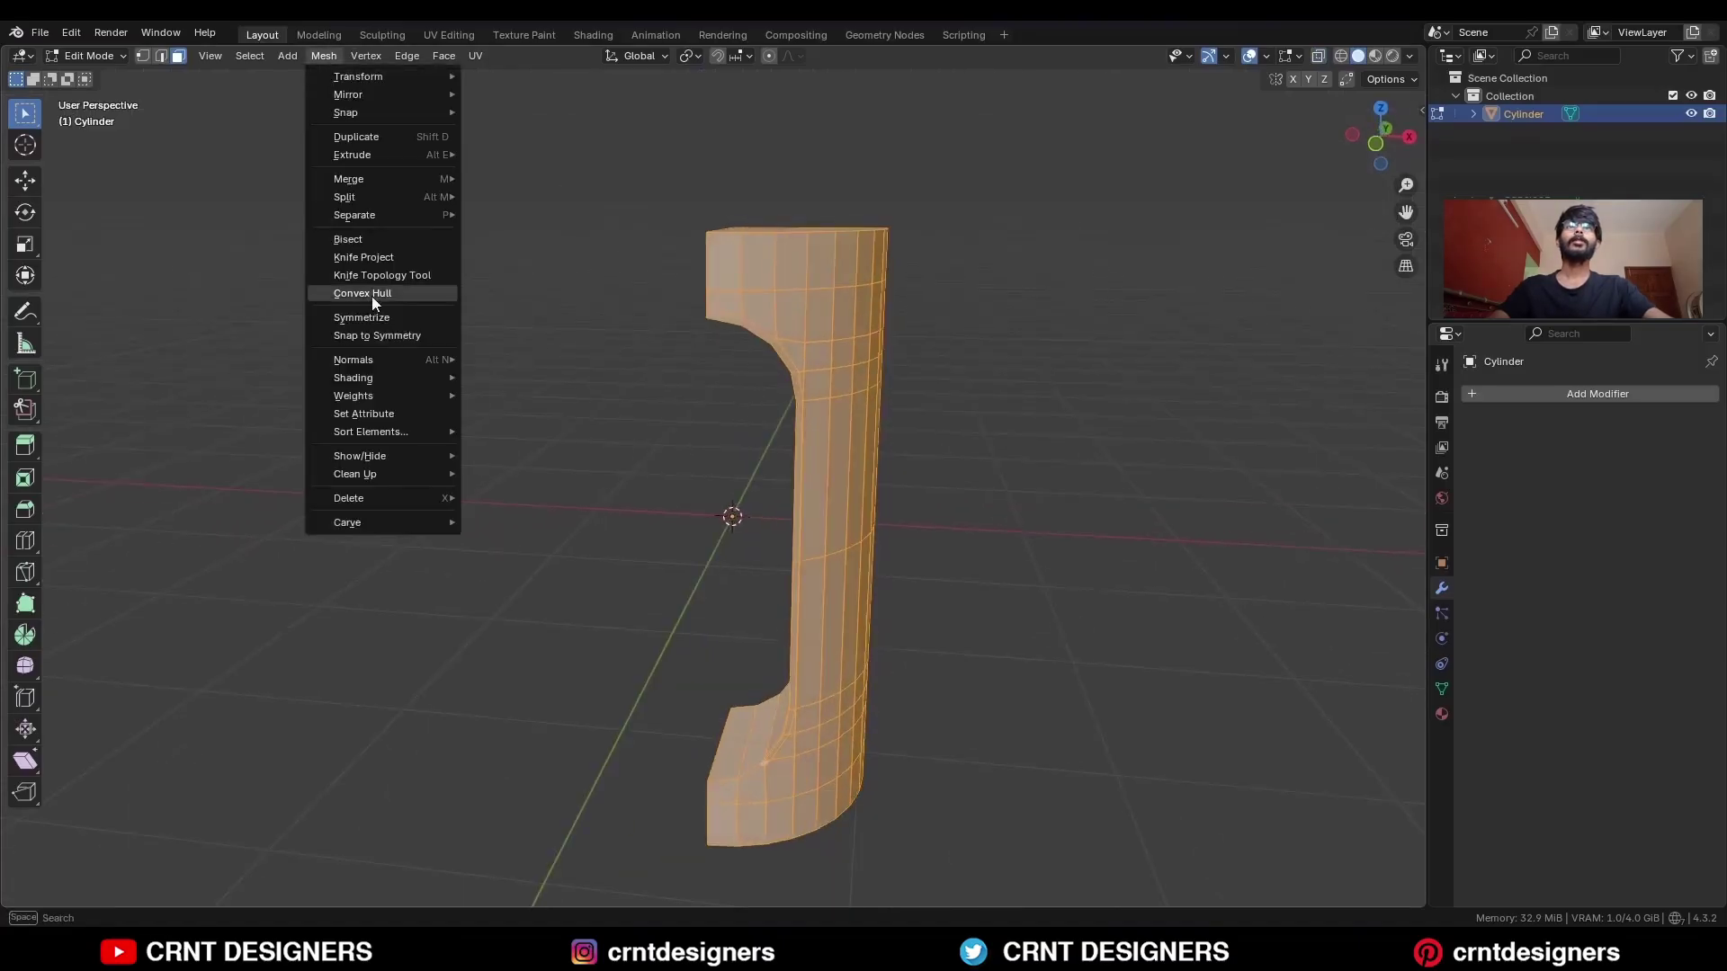
pyautogui.click(374, 315)
pyautogui.click(261, 866)
pyautogui.click(254, 845)
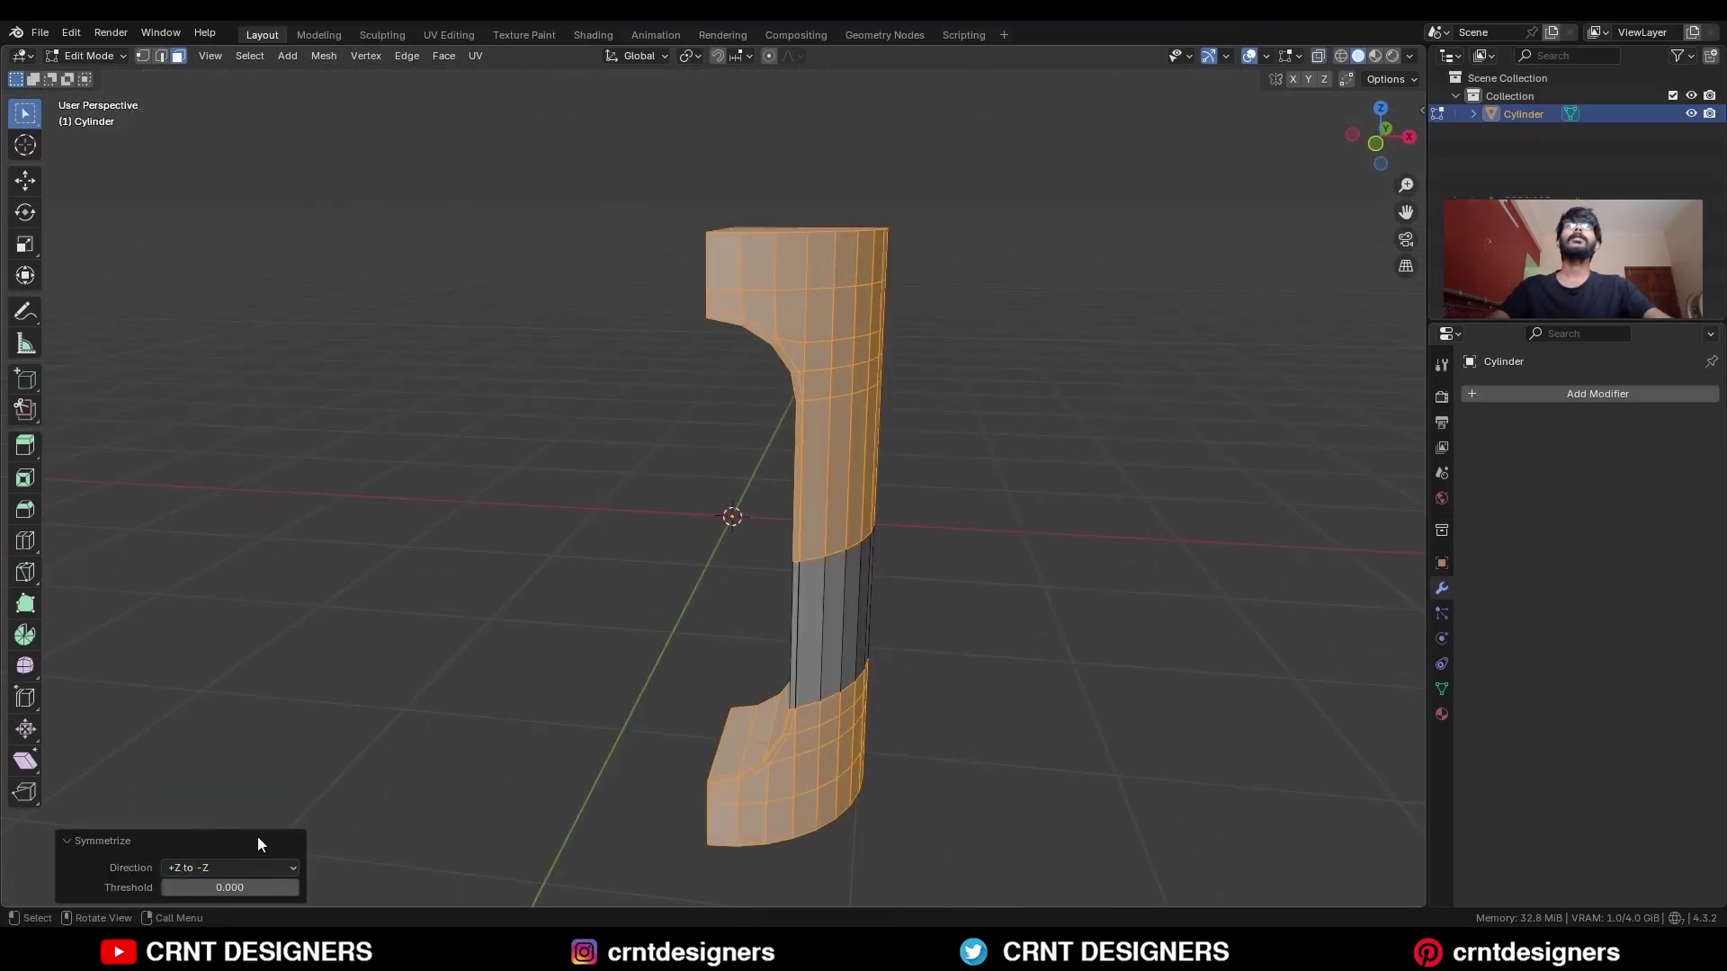
# Fill the slot opening with a face and connect its facing upper and lower arch vertices with vertical edges.
pyautogui.hotkey('alt', 'a')
pyautogui.moveTo(778, 468); pyautogui.dragTo(749, 738, button='middle')
pyautogui.press('f')
pyautogui.press('1')
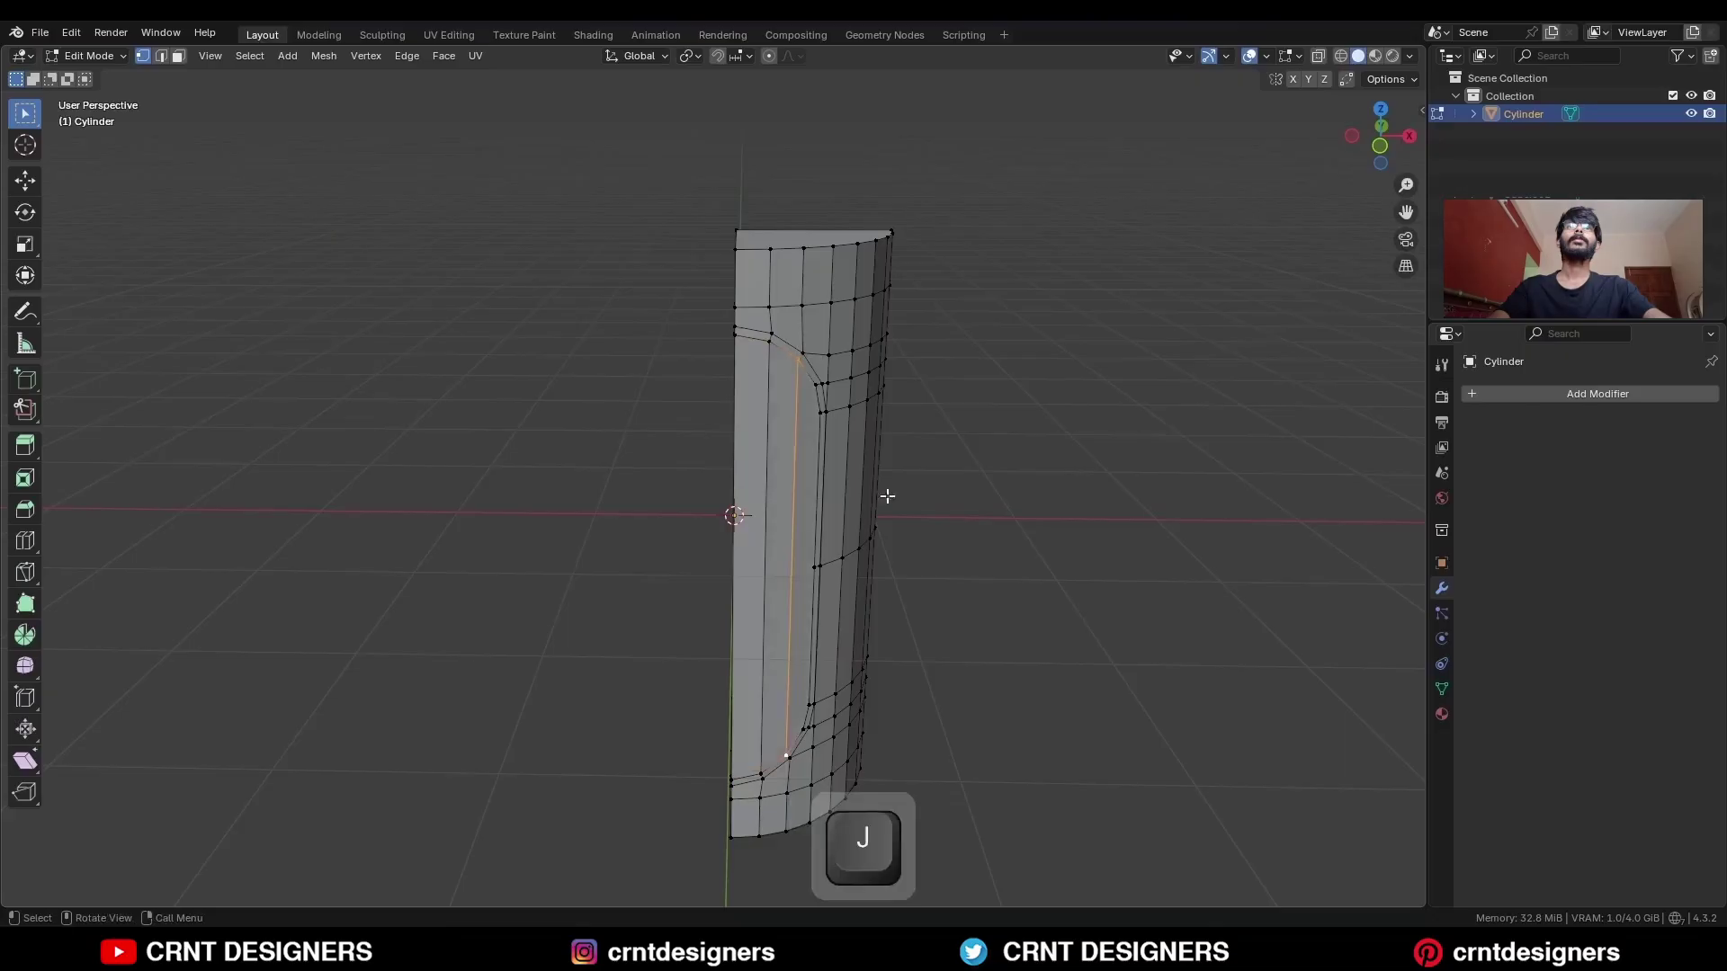
# In front view, knife a straight horizontal cut across the filled slot panel at the cylinder's mid-height vertex.
pyautogui.press('KP_1')
pyautogui.press('k')
pyautogui.click(877, 539)
pyautogui.press('x')
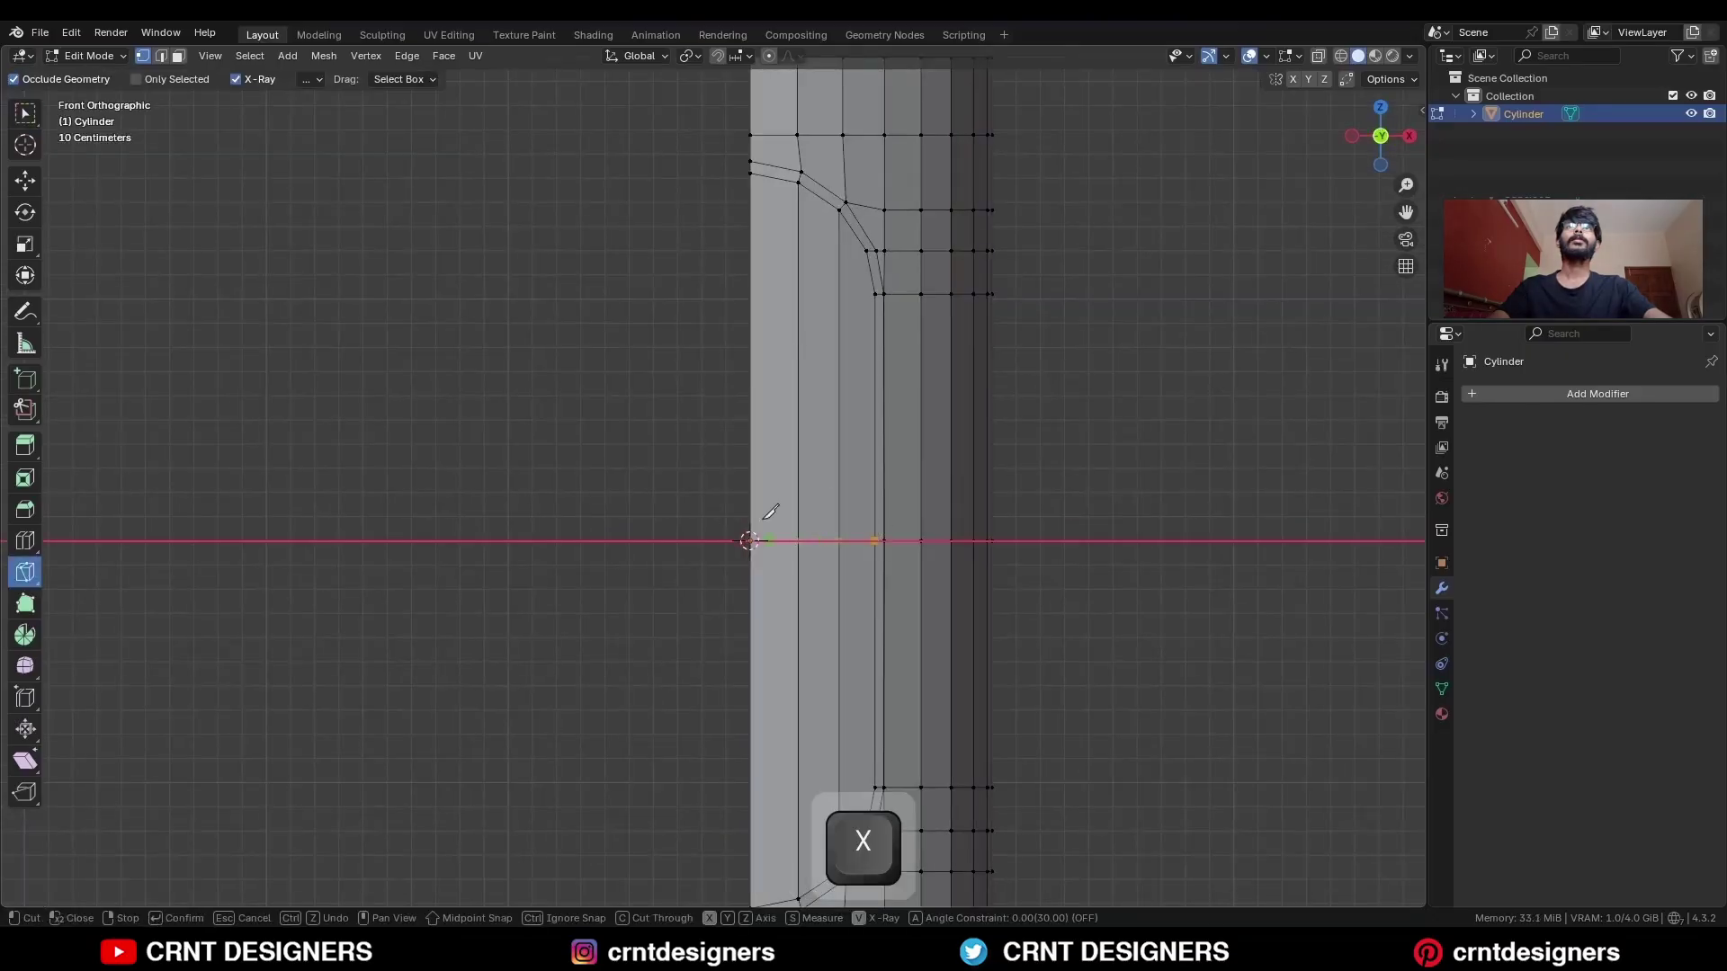
pyautogui.click(612, 517)
pyautogui.press('space')
# Knife two more straight horizontal cuts across the slot panel, level with the upper and lower ends of its straight side.
pyautogui.click(874, 294)
pyautogui.press('x')
pyautogui.click(705, 347)
pyautogui.press('space')
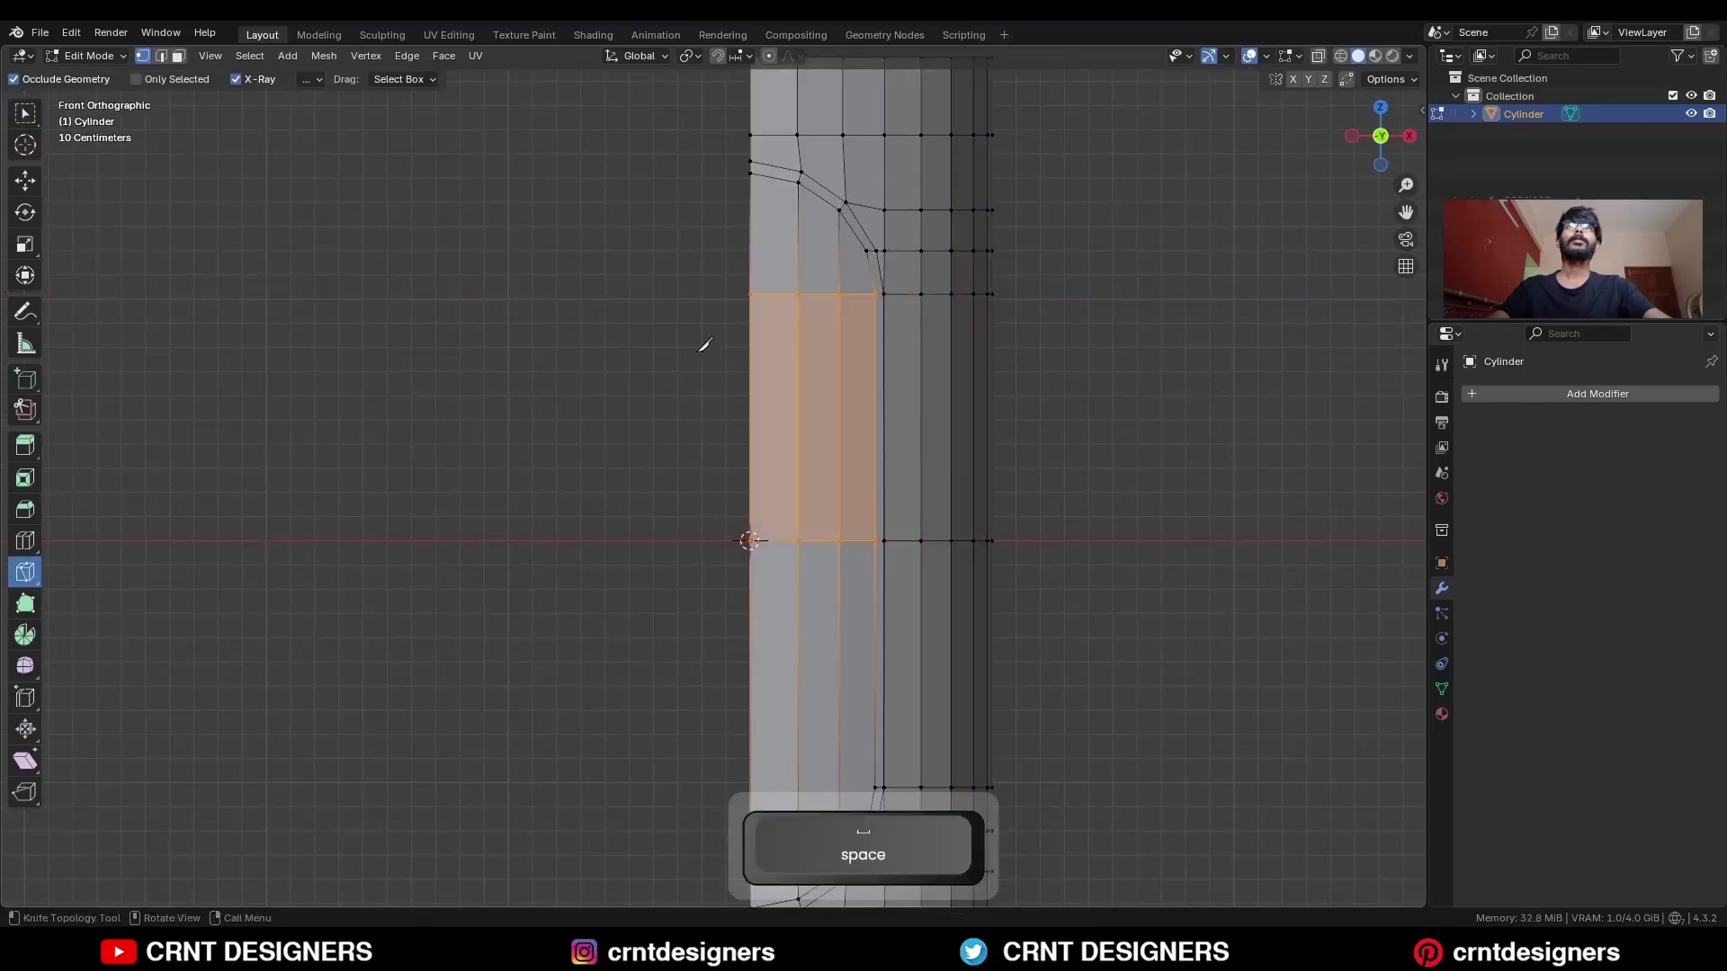
pyautogui.keyDown('shift'); pyautogui.moveTo(836, 702); pyautogui.dragTo(786, 503, button='middle'); pyautogui.keyUp('shift')
pyautogui.click(825, 588)
pyautogui.press('x')
pyautogui.click(547, 588)
pyautogui.press('space')
# Select the entire mesh and merge its vertices by distance.
pyautogui.keyDown('shift'); pyautogui.moveTo(903, 269); pyautogui.dragTo(1185, 519, button='middle'); pyautogui.keyUp('shift')
pyautogui.press('w')
pyautogui.press('a')
pyautogui.press('m')
pyautogui.press('b')
# Delete the leftover inner wall face loops behind the slot panel.
pyautogui.press('3')
pyautogui.keyDown('alt'); pyautogui.click(860, 360); pyautogui.keyUp('alt')
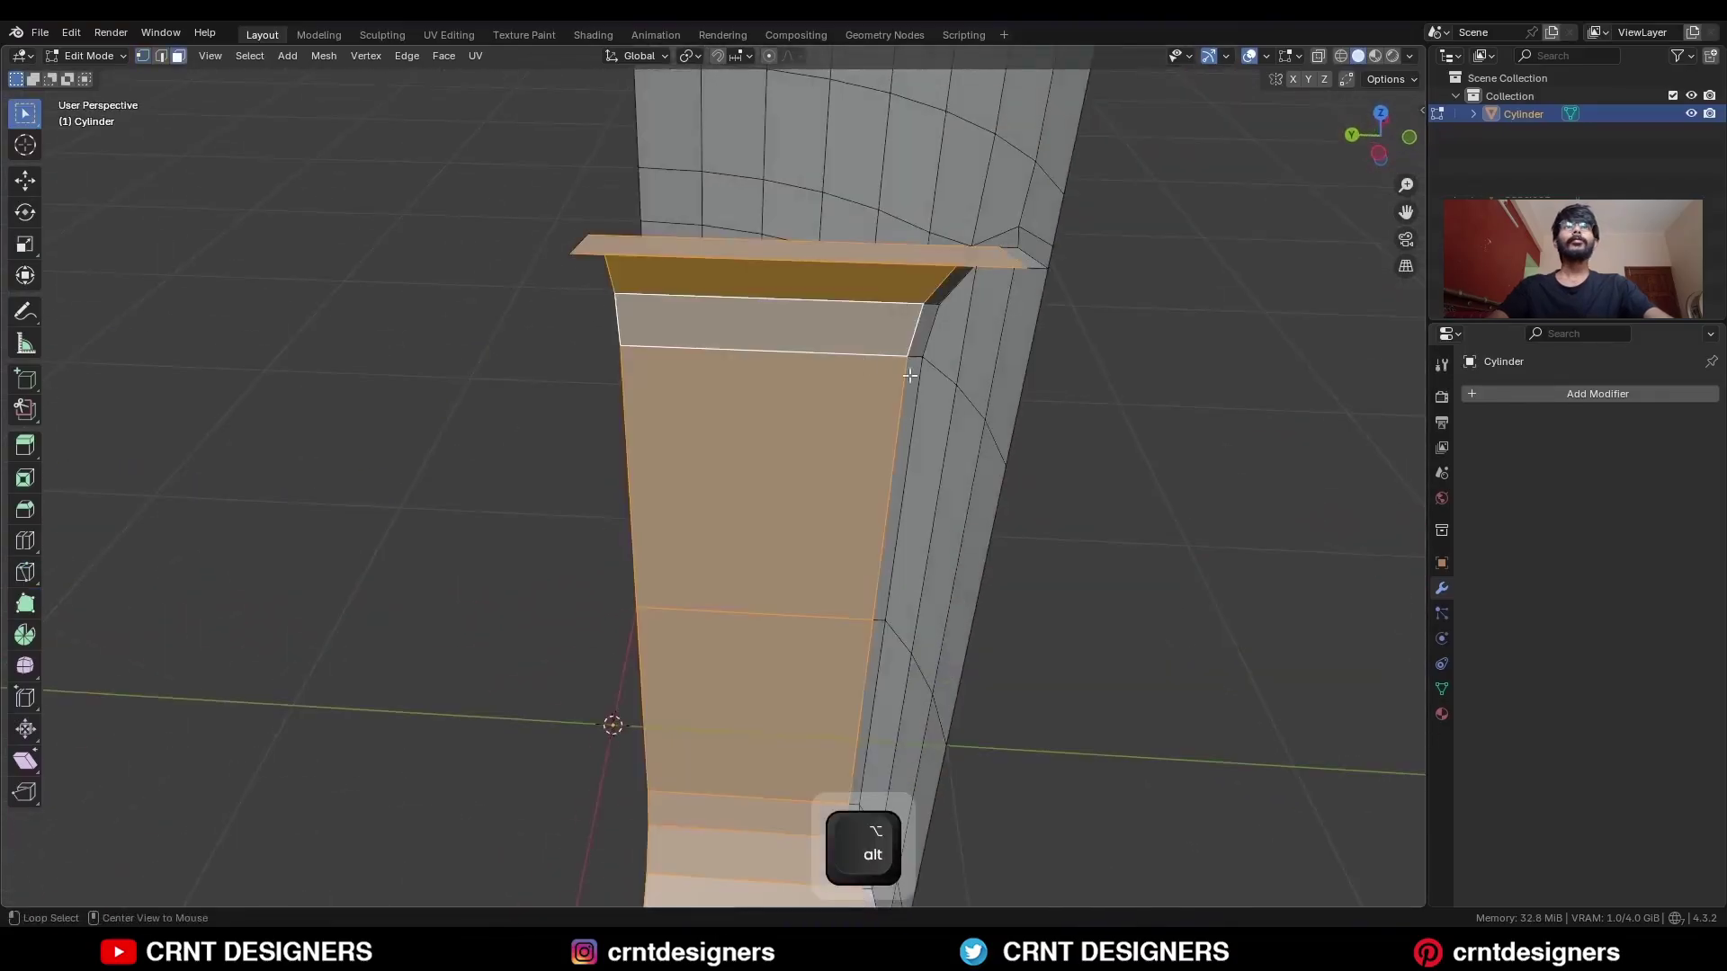
pyautogui.keyDown('alt'); pyautogui.keyDown('shift'); pyautogui.click(917, 357); pyautogui.keyUp('shift'); pyautogui.keyUp('alt')
pyautogui.moveTo(931, 356); pyautogui.dragTo(841, 377, button='middle')
pyautogui.press('x')
pyautogui.click(951, 306)
# Select all slot panel faces and inset them about 0.05 m with Boundary off, leaving the symmetry edge open.
pyautogui.press('3')
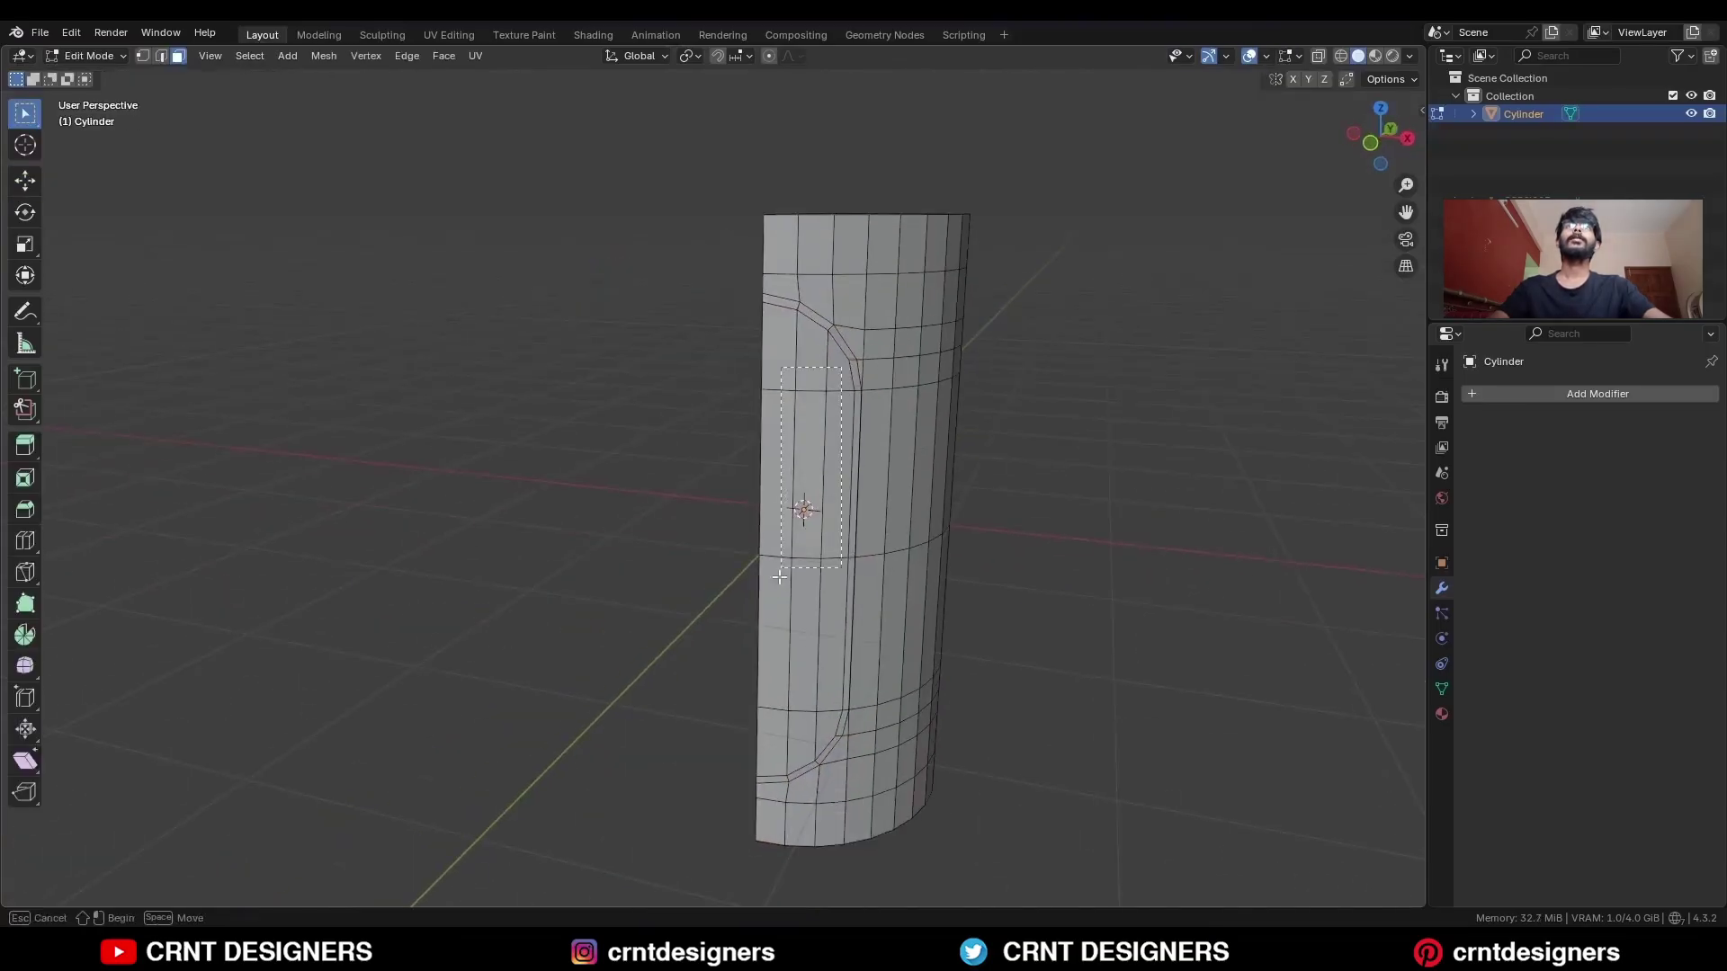
pyautogui.moveTo(779, 576); pyautogui.dragTo(795, 636)
pyautogui.keyDown('ctrl'); pyautogui.moveTo(917, 636); pyautogui.dragTo(1061, 416, button='middle'); pyautogui.keyUp('ctrl')
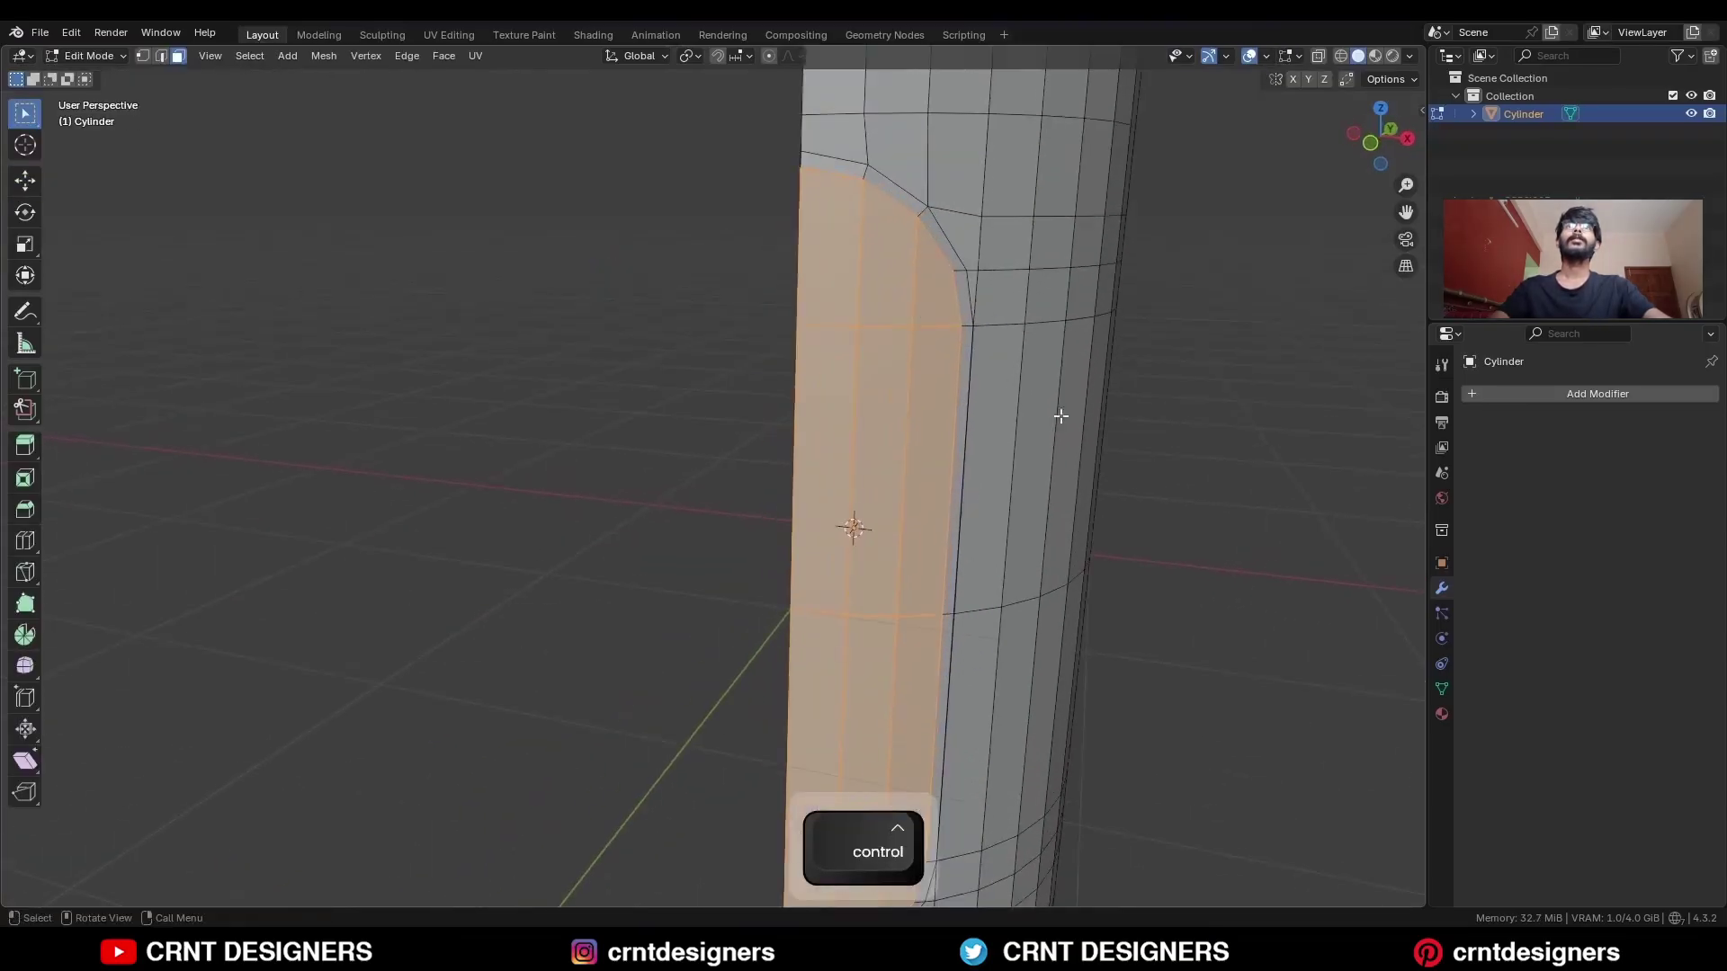
pyautogui.press('i')
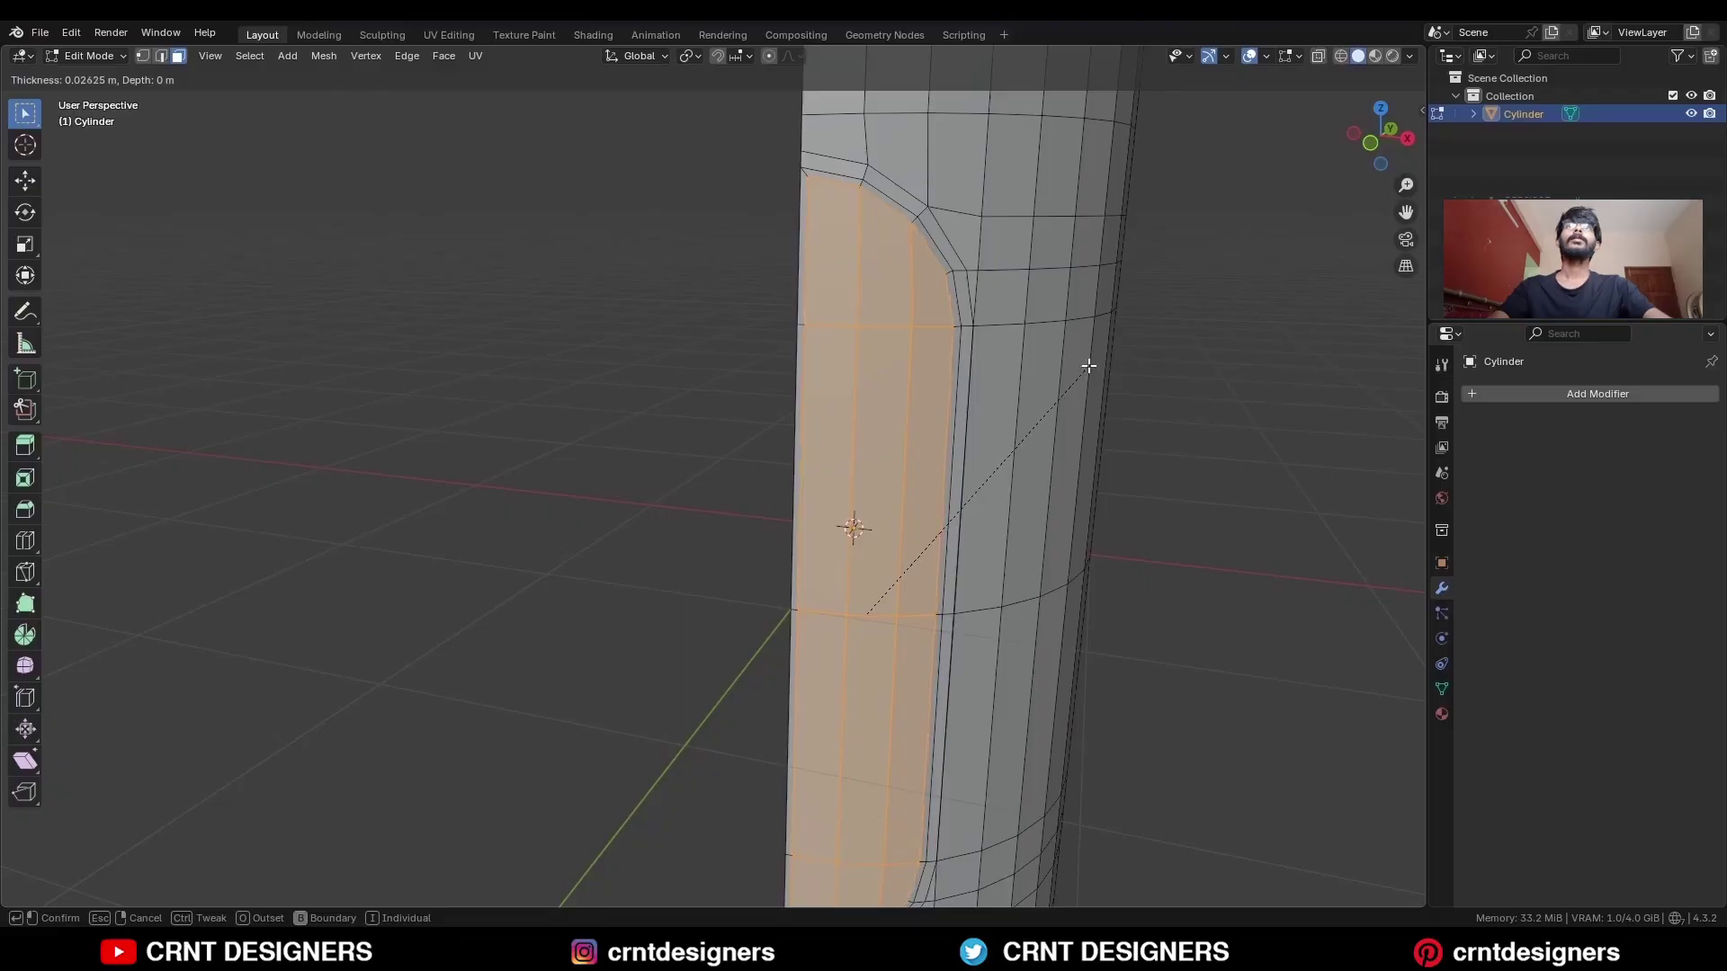
pyautogui.press('b')
pyautogui.press('shift')
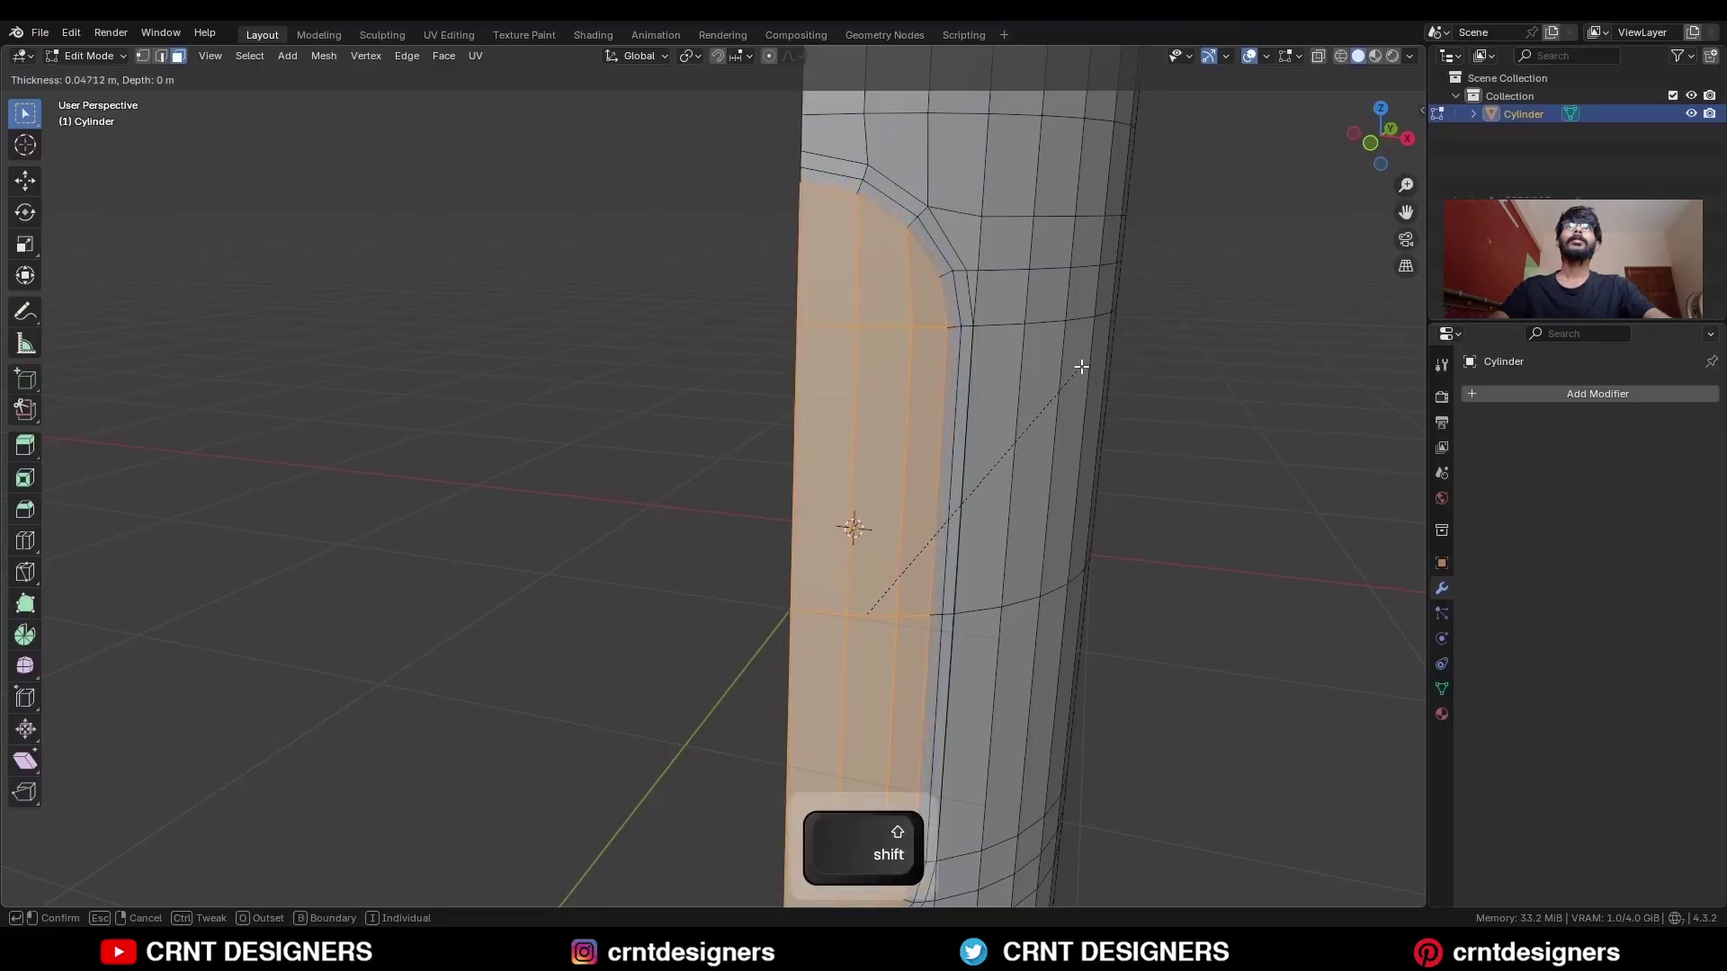
pyautogui.click(1083, 367)
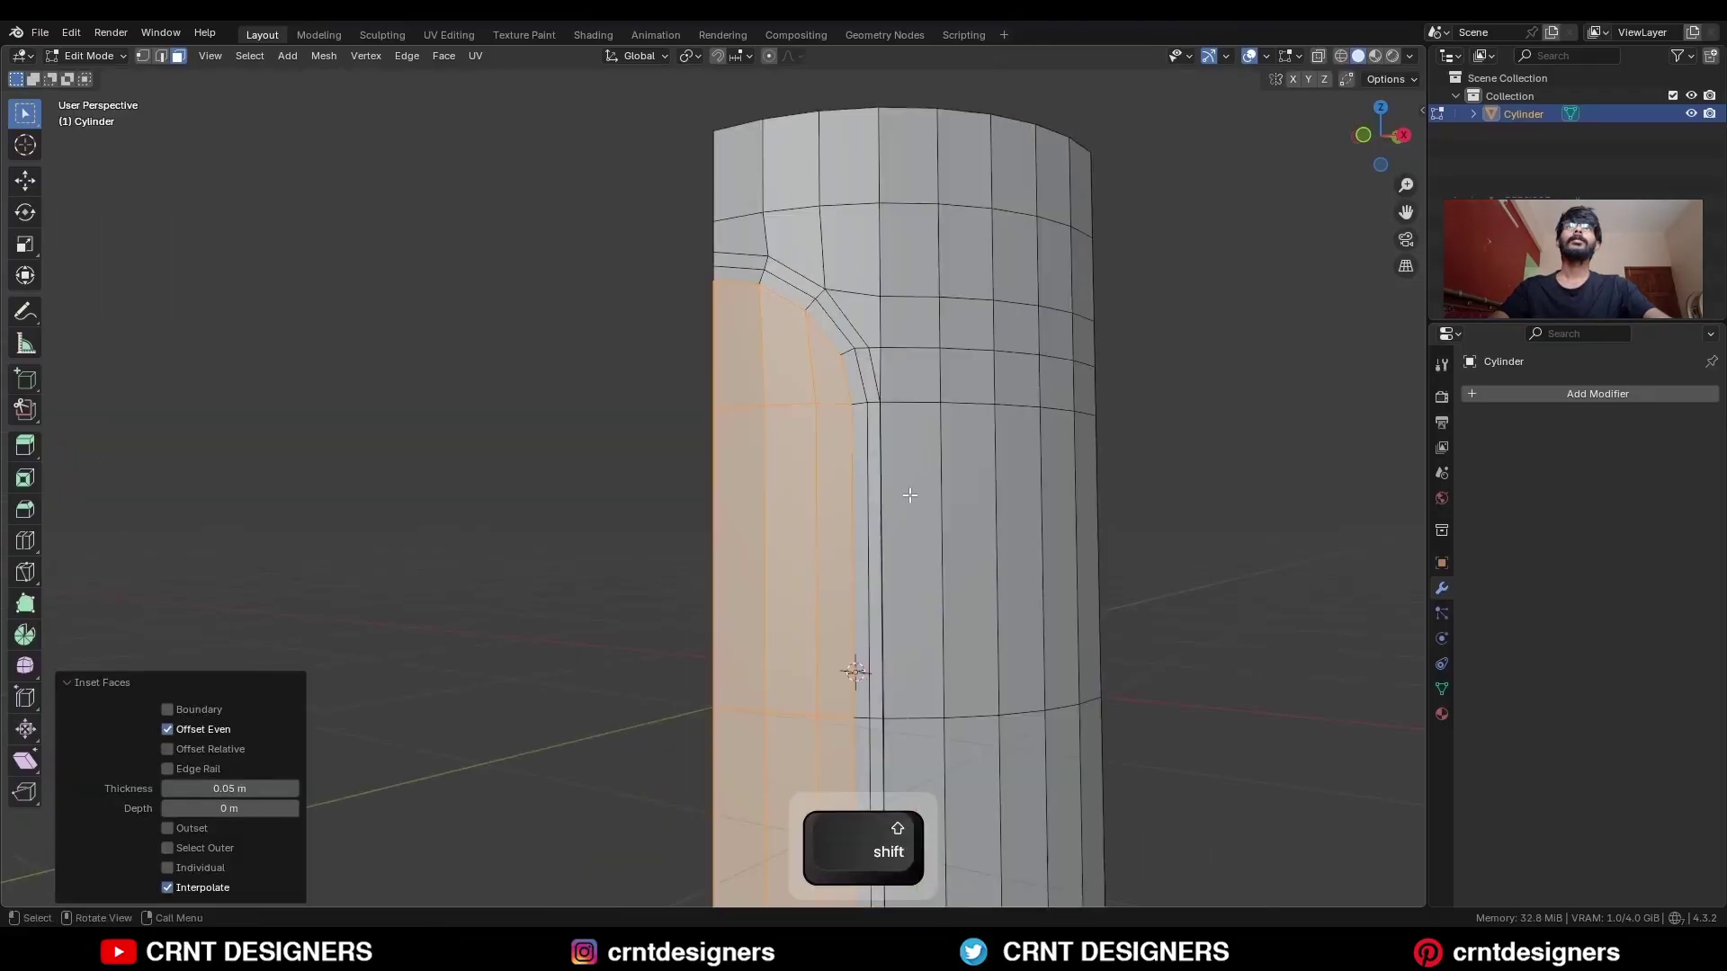
# Merge all vertices by distance with the merge distance raised to 0.0101 m.
pyautogui.press('a')
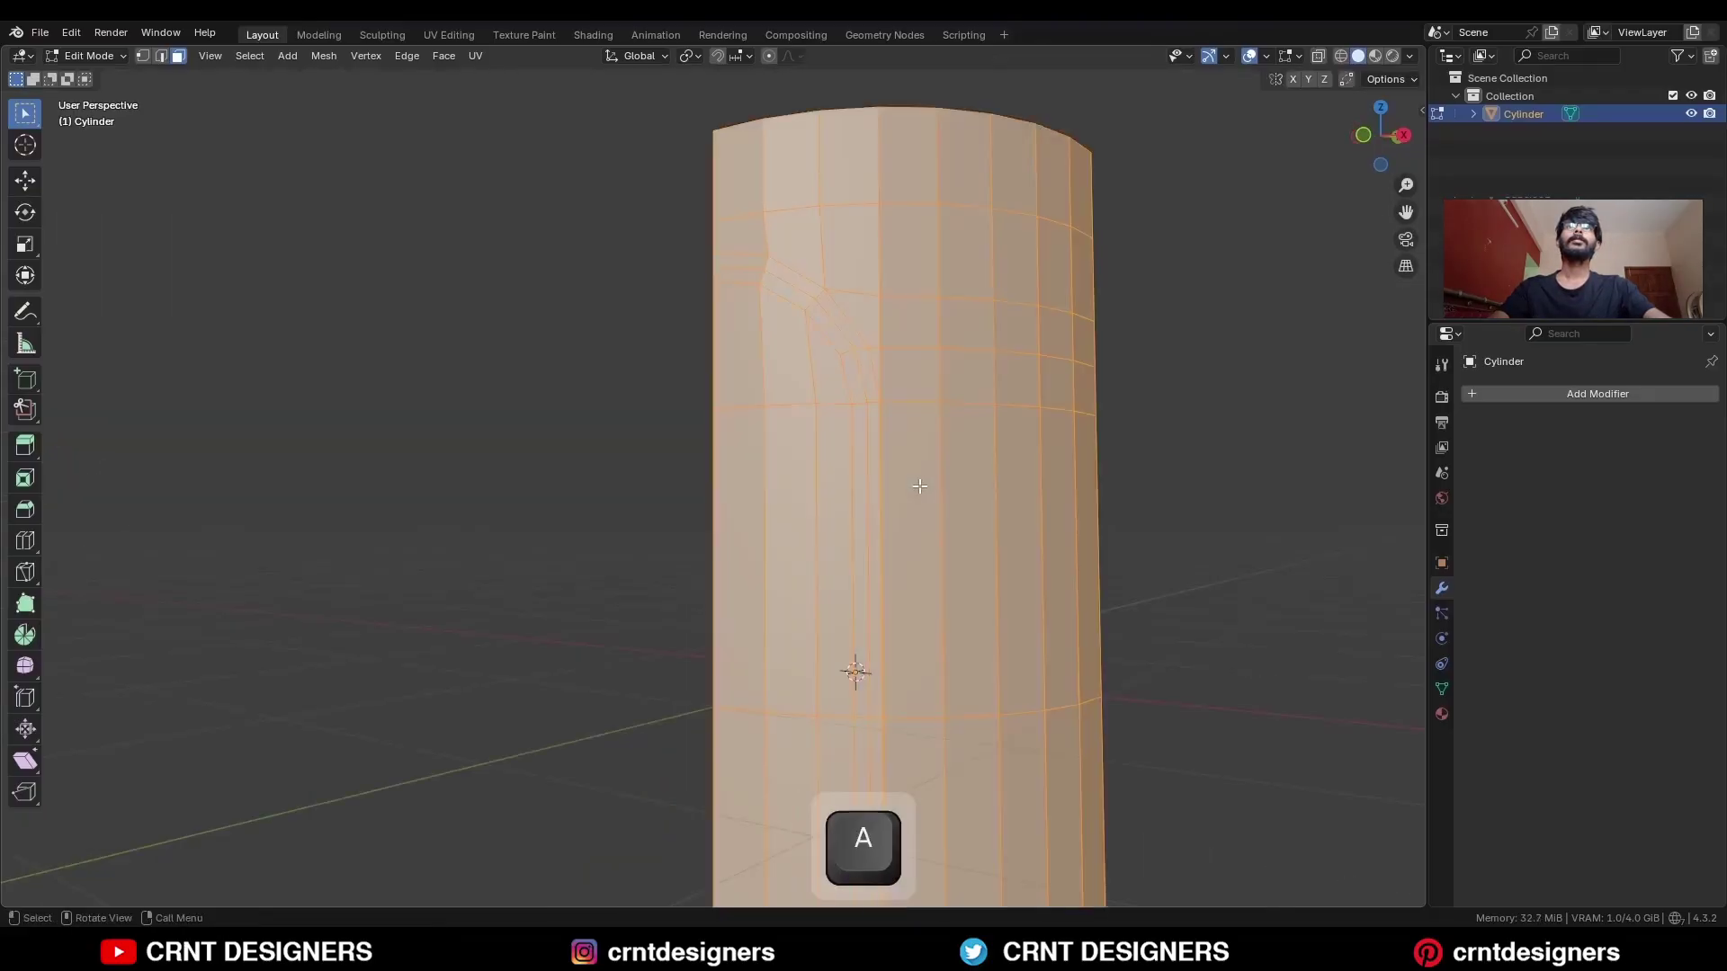
pyautogui.press('m')
pyautogui.click(915, 493)
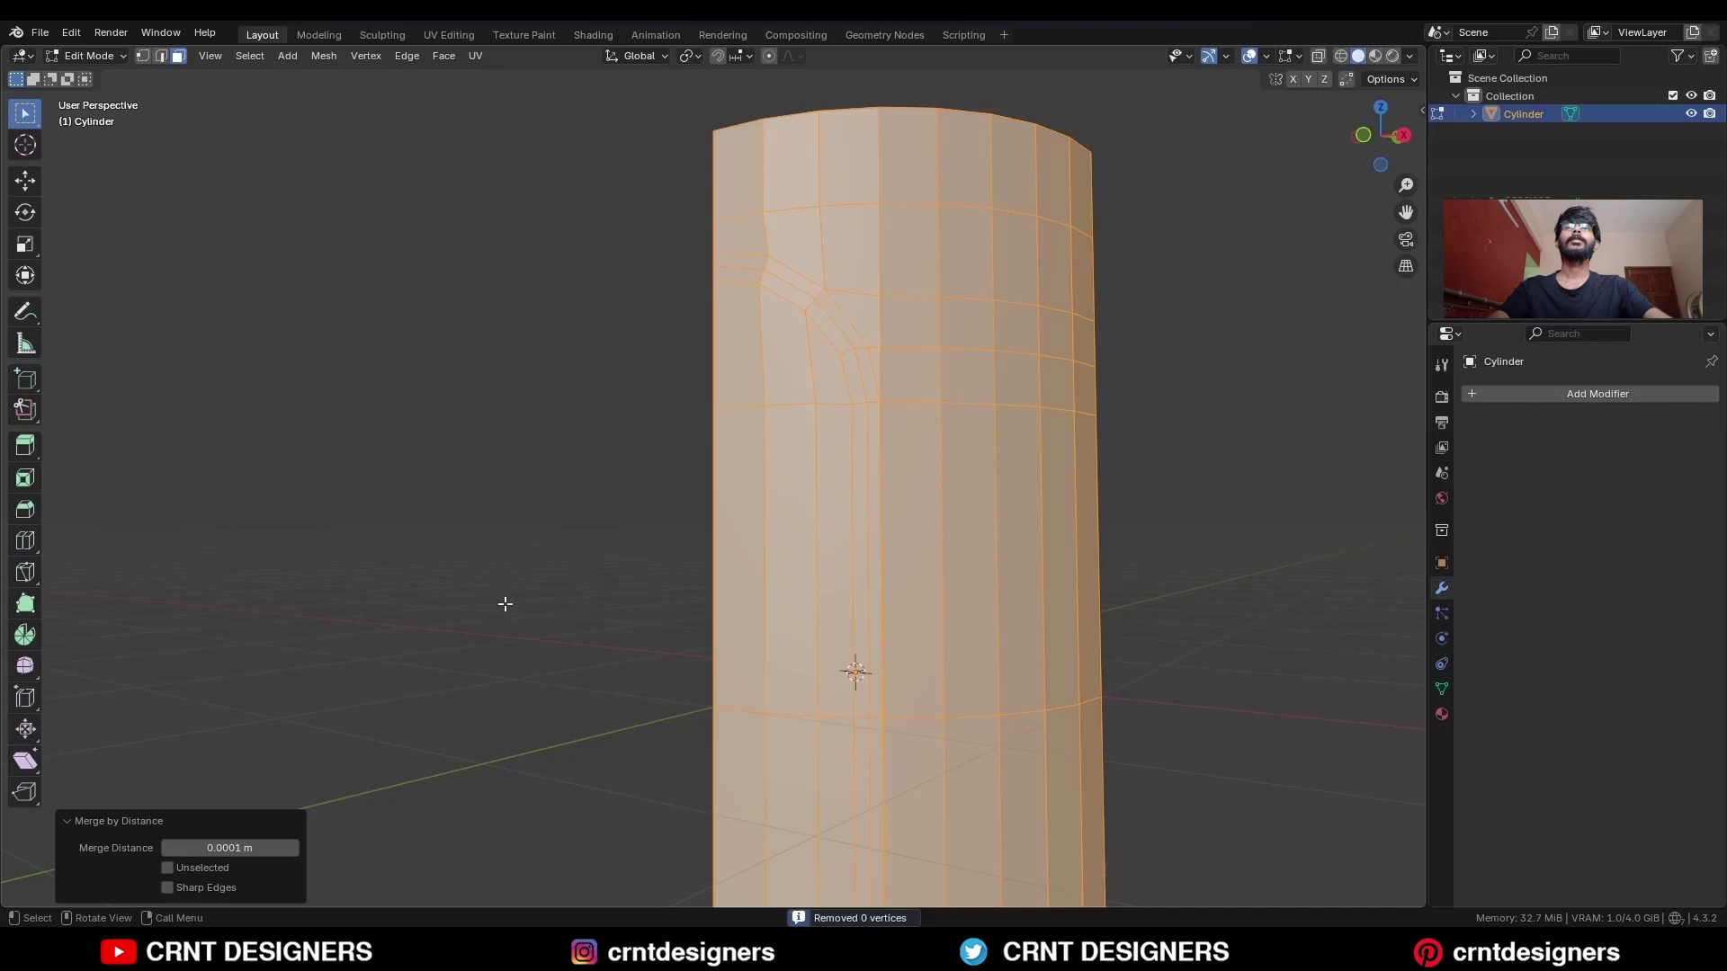
pyautogui.click(293, 847)
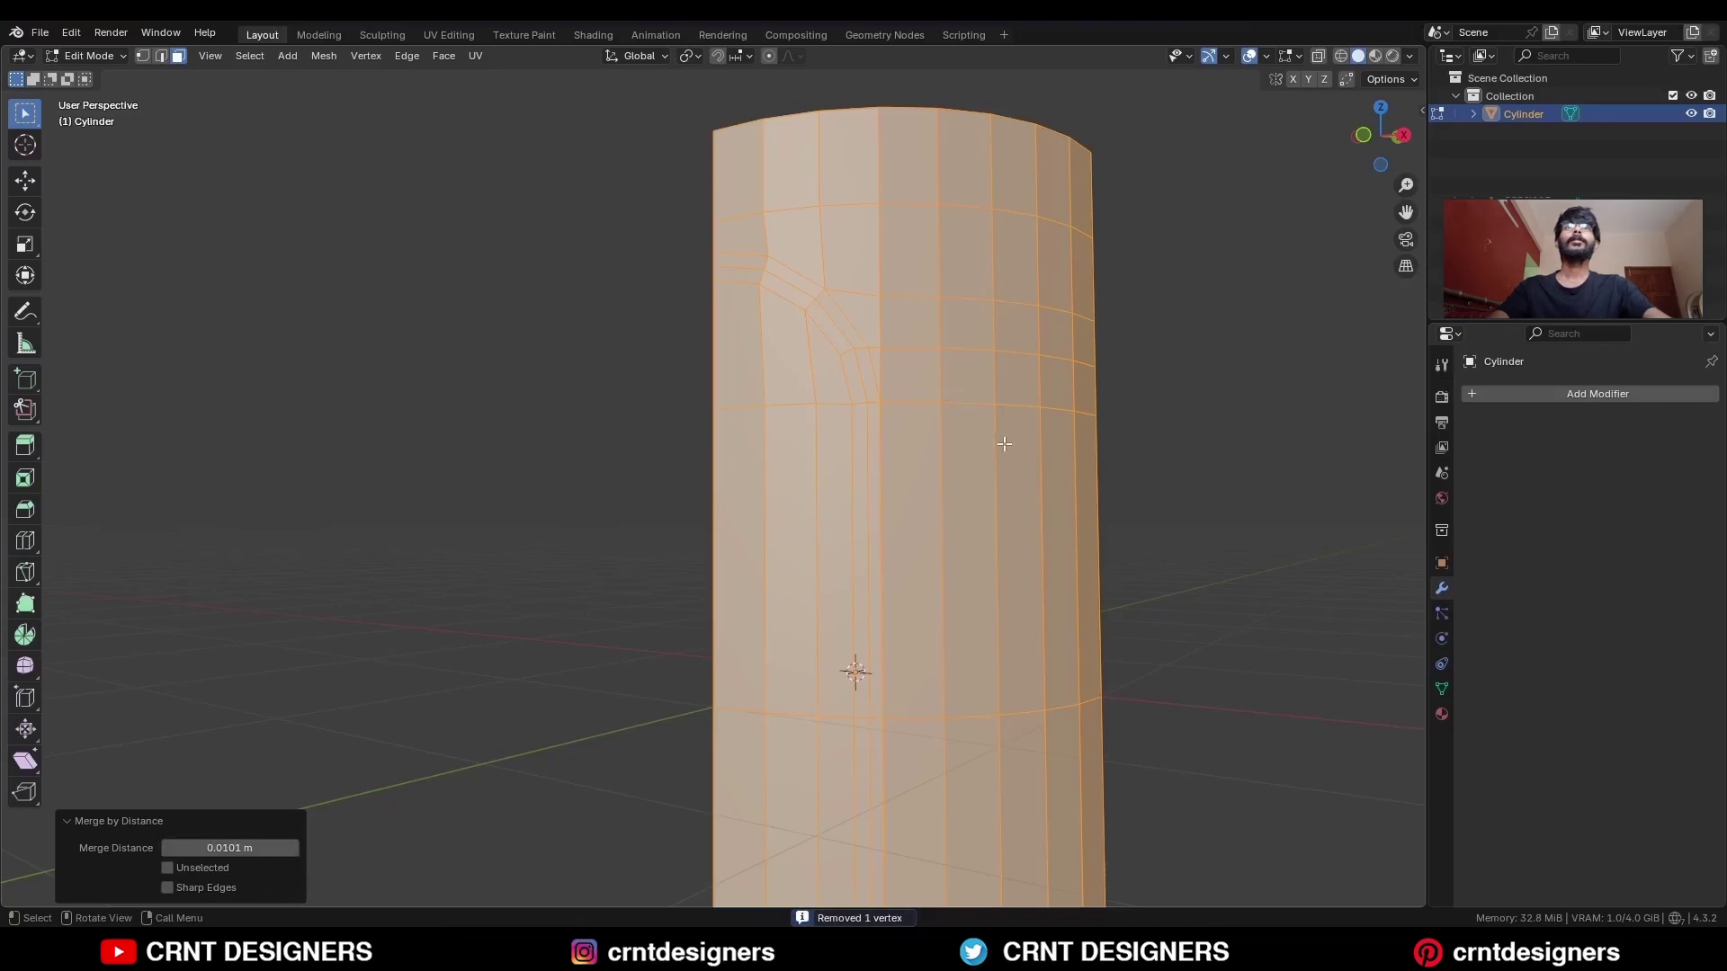
pyautogui.click(1136, 679)
# Add two centered horizontal loop cuts to both the upper and lower halves of the slot's straight section.
pyautogui.keyDown('shift'); pyautogui.moveTo(1042, 601); pyautogui.dragTo(1031, 390, button='middle'); pyautogui.keyUp('shift')
pyautogui.keyDown('ctrl'); pyautogui.moveTo(1031, 390); pyautogui.dragTo(1017, 513, button='middle'); pyautogui.keyUp('ctrl')
pyautogui.hotkey('ctrl', 'r')
pyautogui.click(815, 402)
pyautogui.rightClick(815, 402)
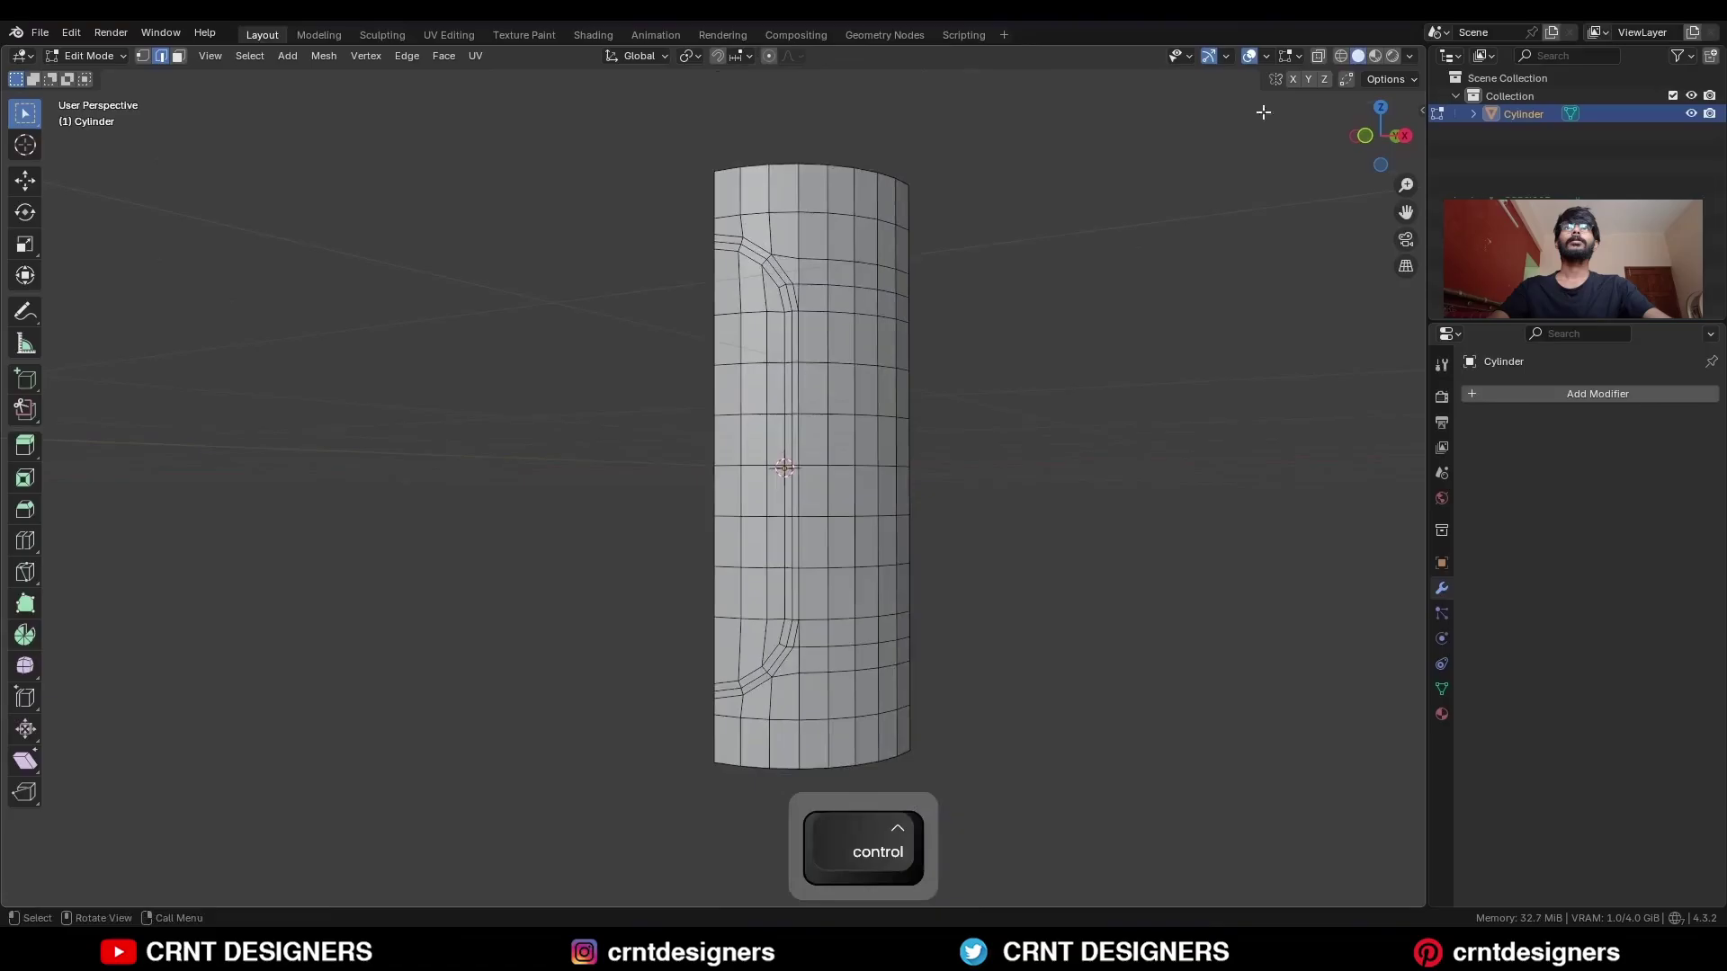
# Recalculate all normals to the outside, using the Face Orientation overlay as a check and turning it off again.
pyautogui.click(1267, 56)
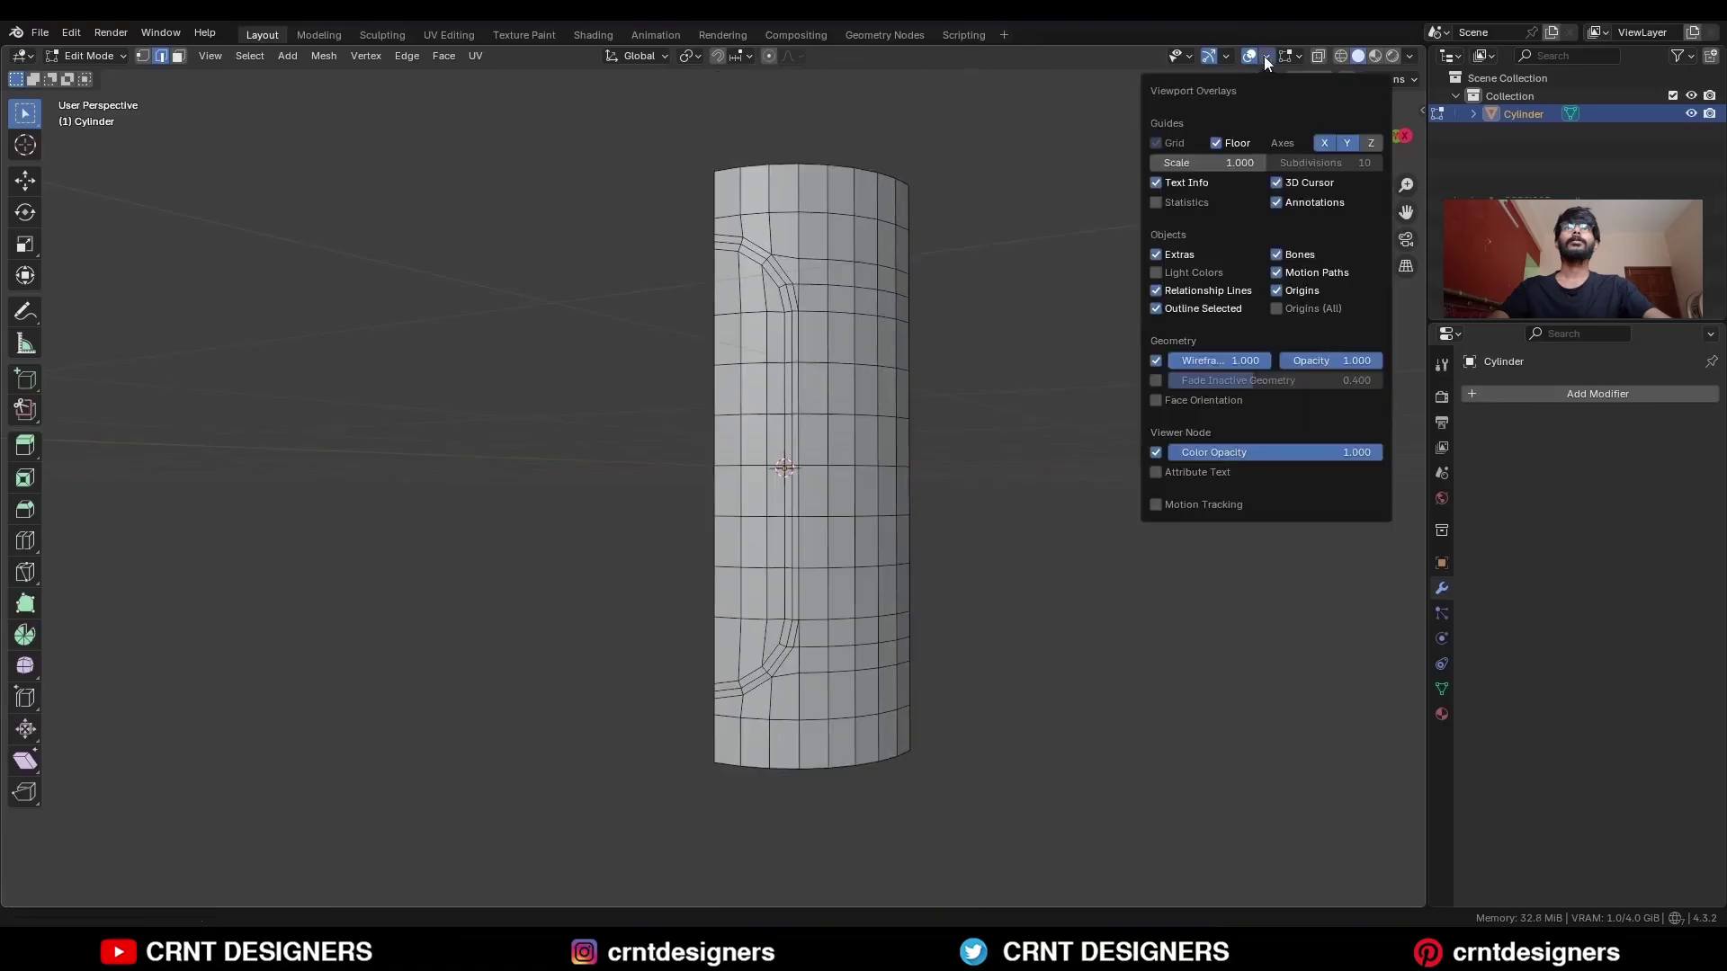
pyautogui.click(1157, 401)
pyautogui.press('a')
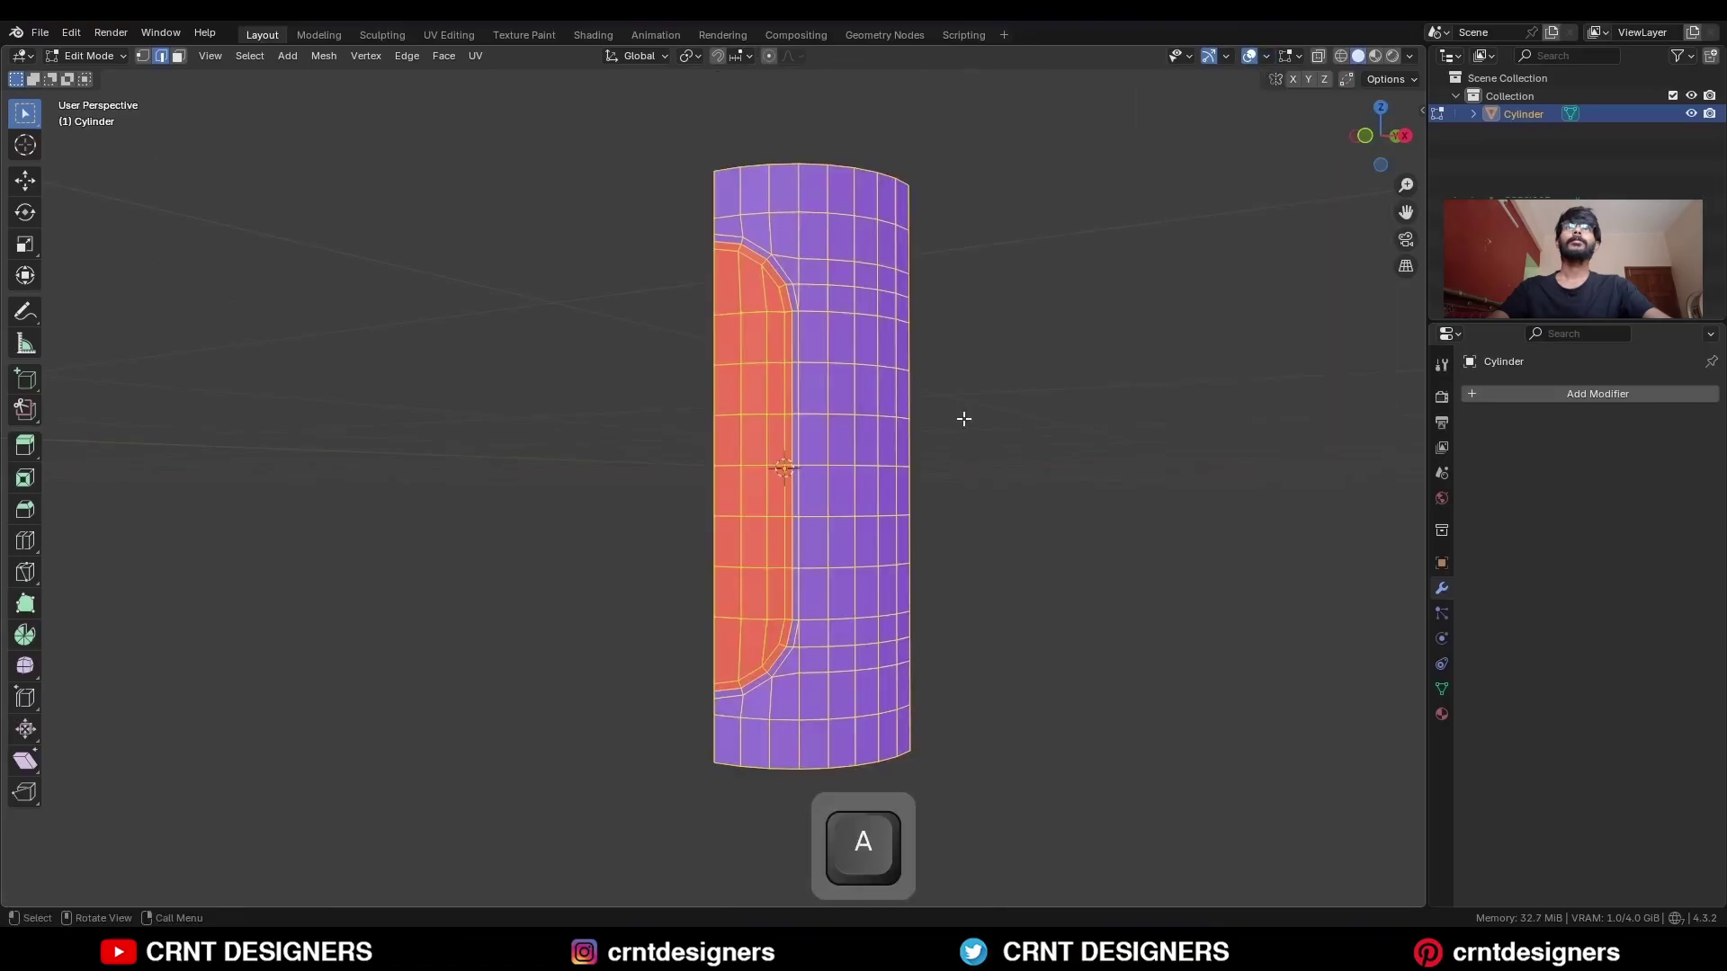
pyautogui.hotkey('alt', 'n')
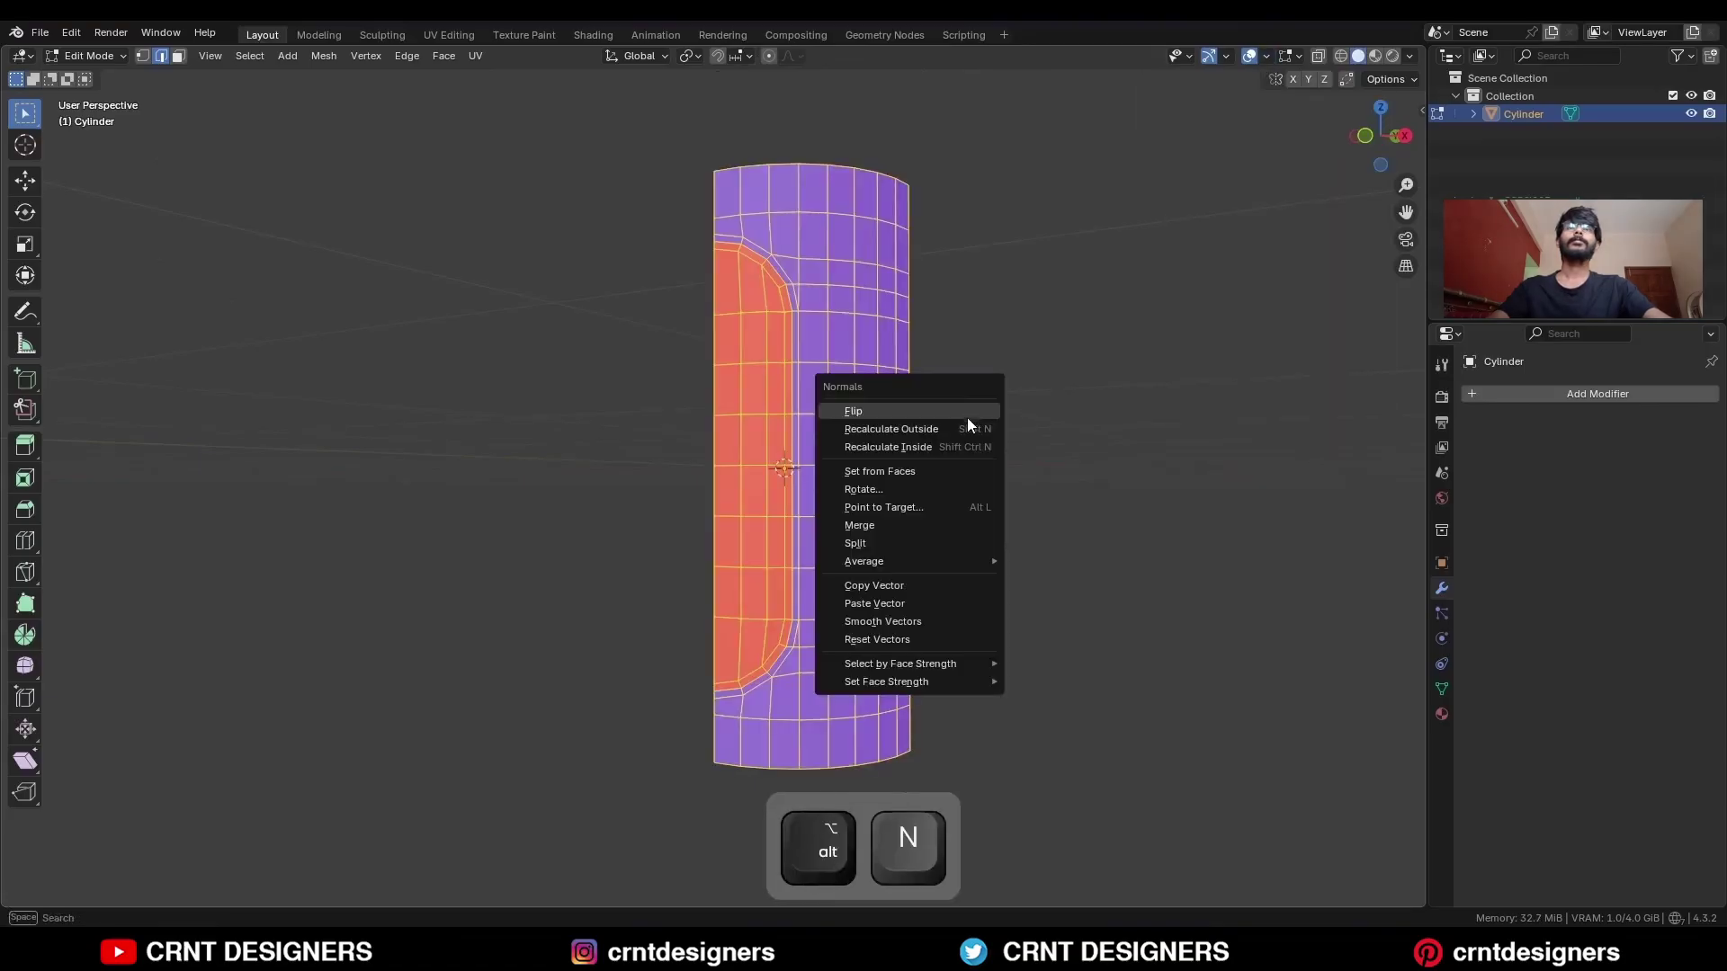
pyautogui.click(962, 427)
pyautogui.click(1068, 387)
# Bevel the middle edge loop around the panel outline and slide the inner bevel loop by a factor of 0.385.
pyautogui.press('2')
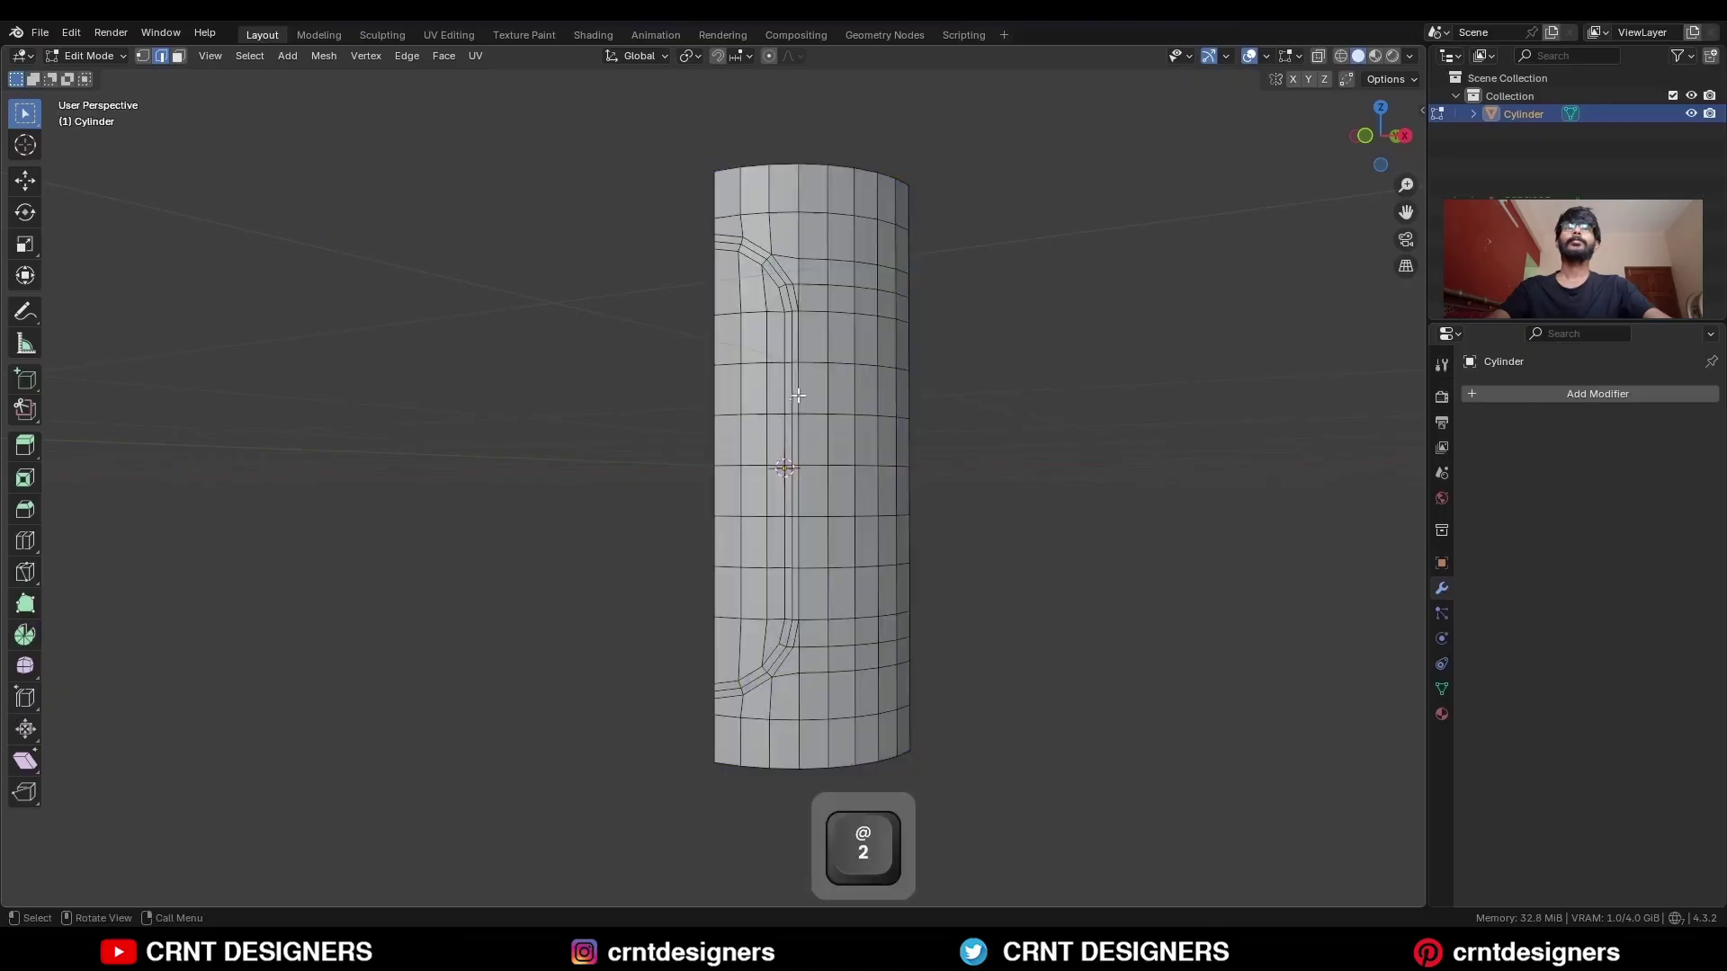
pyautogui.keyDown('ctrl'); pyautogui.moveTo(827, 398); pyautogui.dragTo(939, 313, button='middle'); pyautogui.keyUp('ctrl')
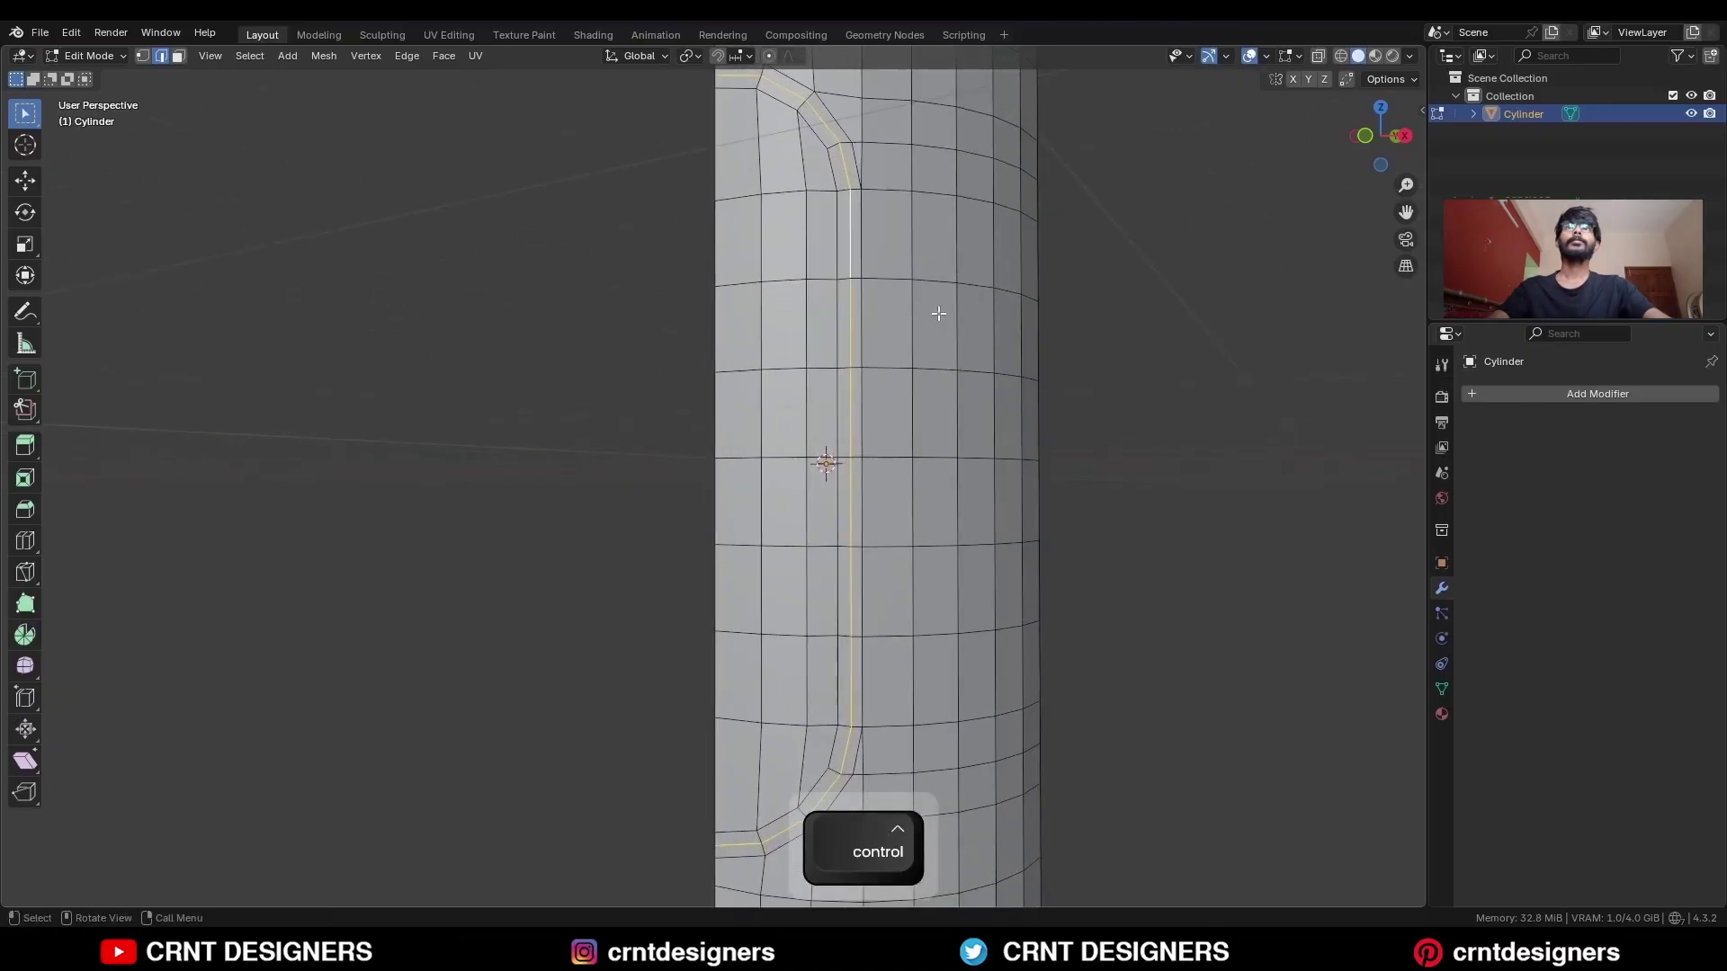
pyautogui.hotkey('ctrl', 'b')
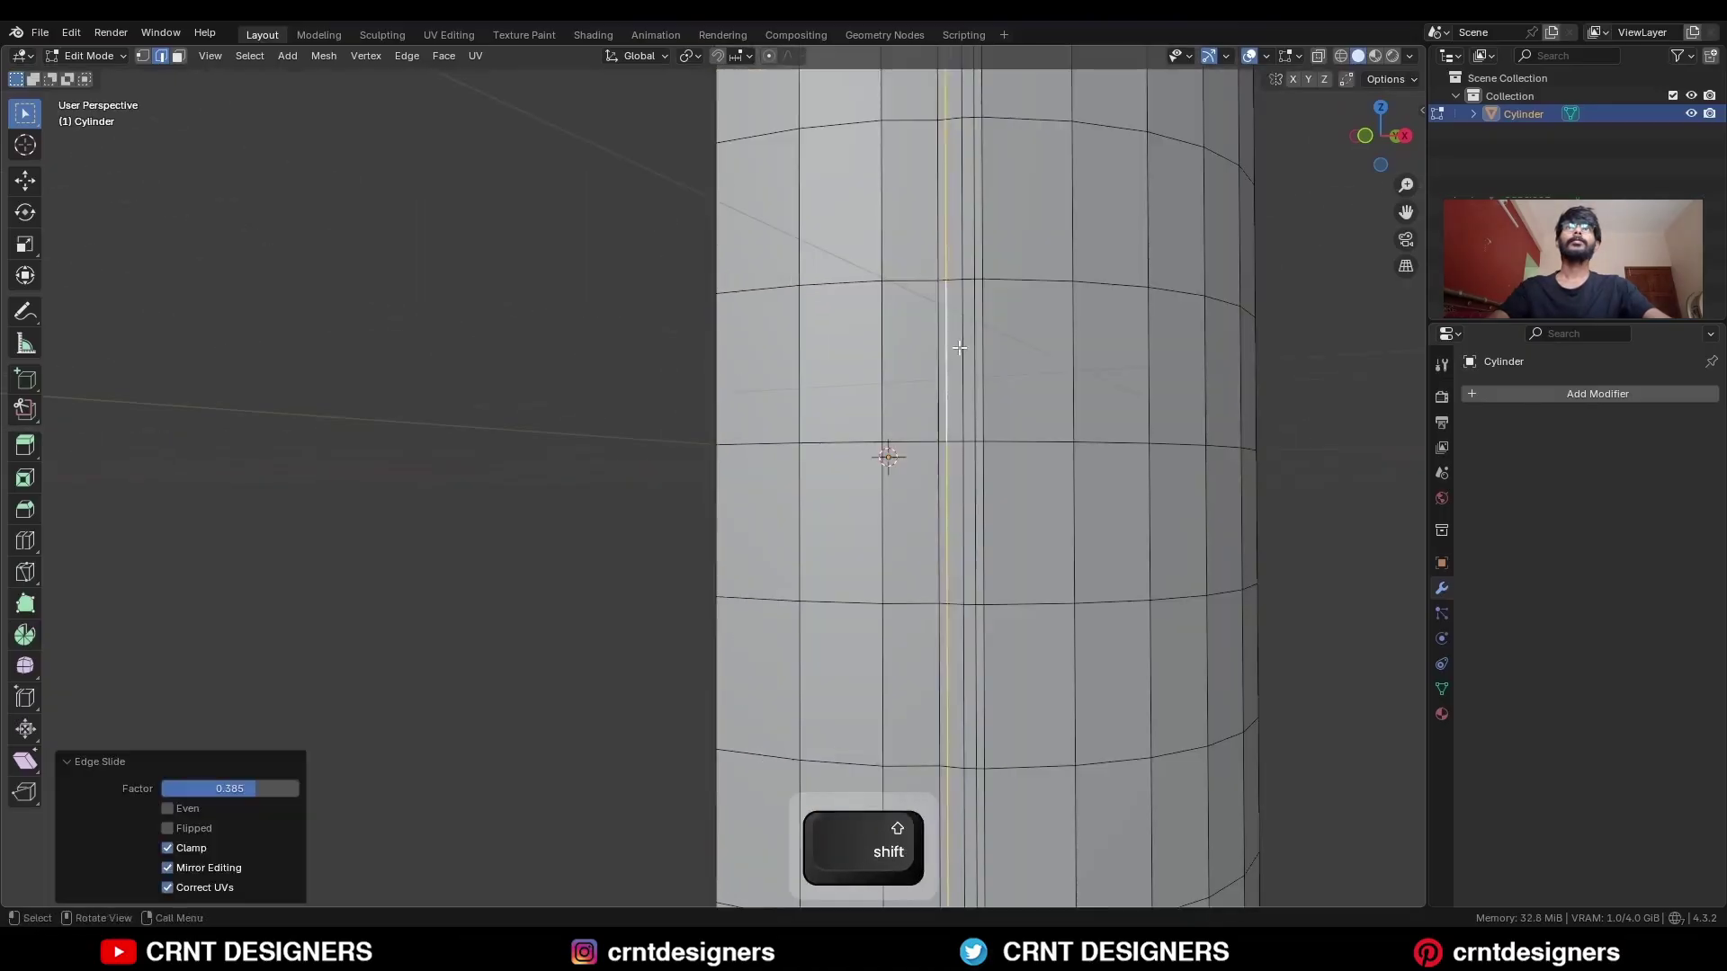
# Dissolve the bevel's middle edge loop and replace it with an evenly centered loop cut.
pyautogui.keyDown('alt'); pyautogui.click(965, 337); pyautogui.keyUp('alt')
pyautogui.hotkey('ctrl', 'x')
pyautogui.hotkey('ctrl', 'r')
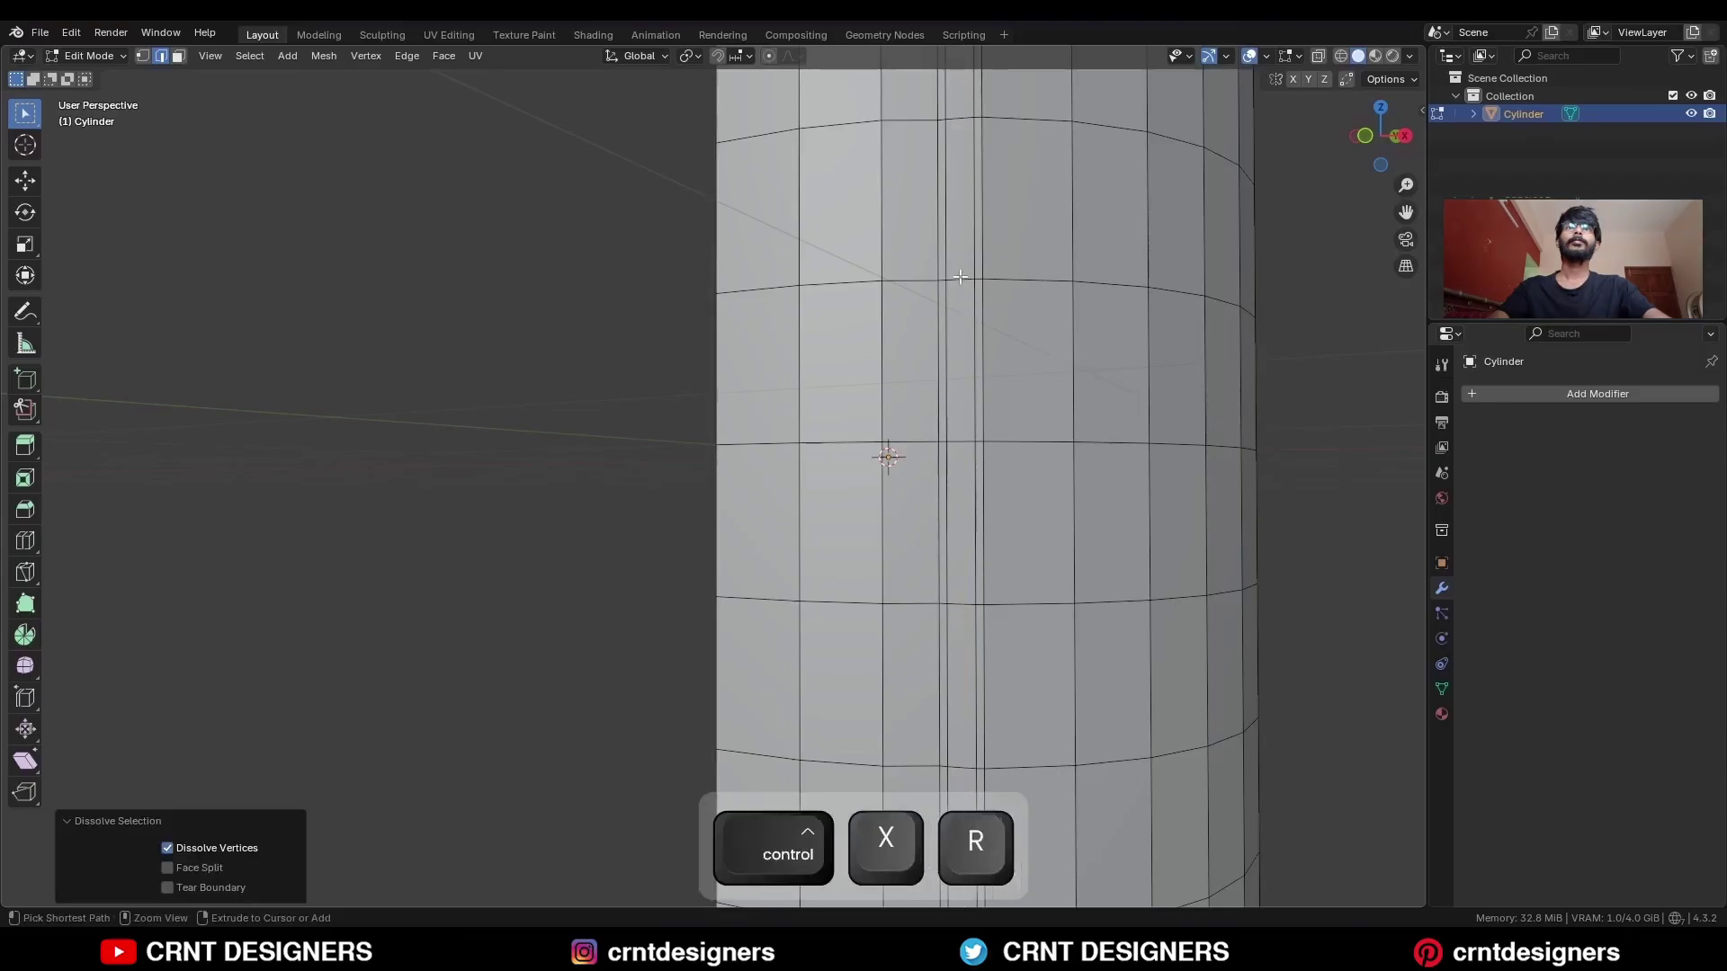
pyautogui.click(978, 263)
pyautogui.rightClick(979, 263)
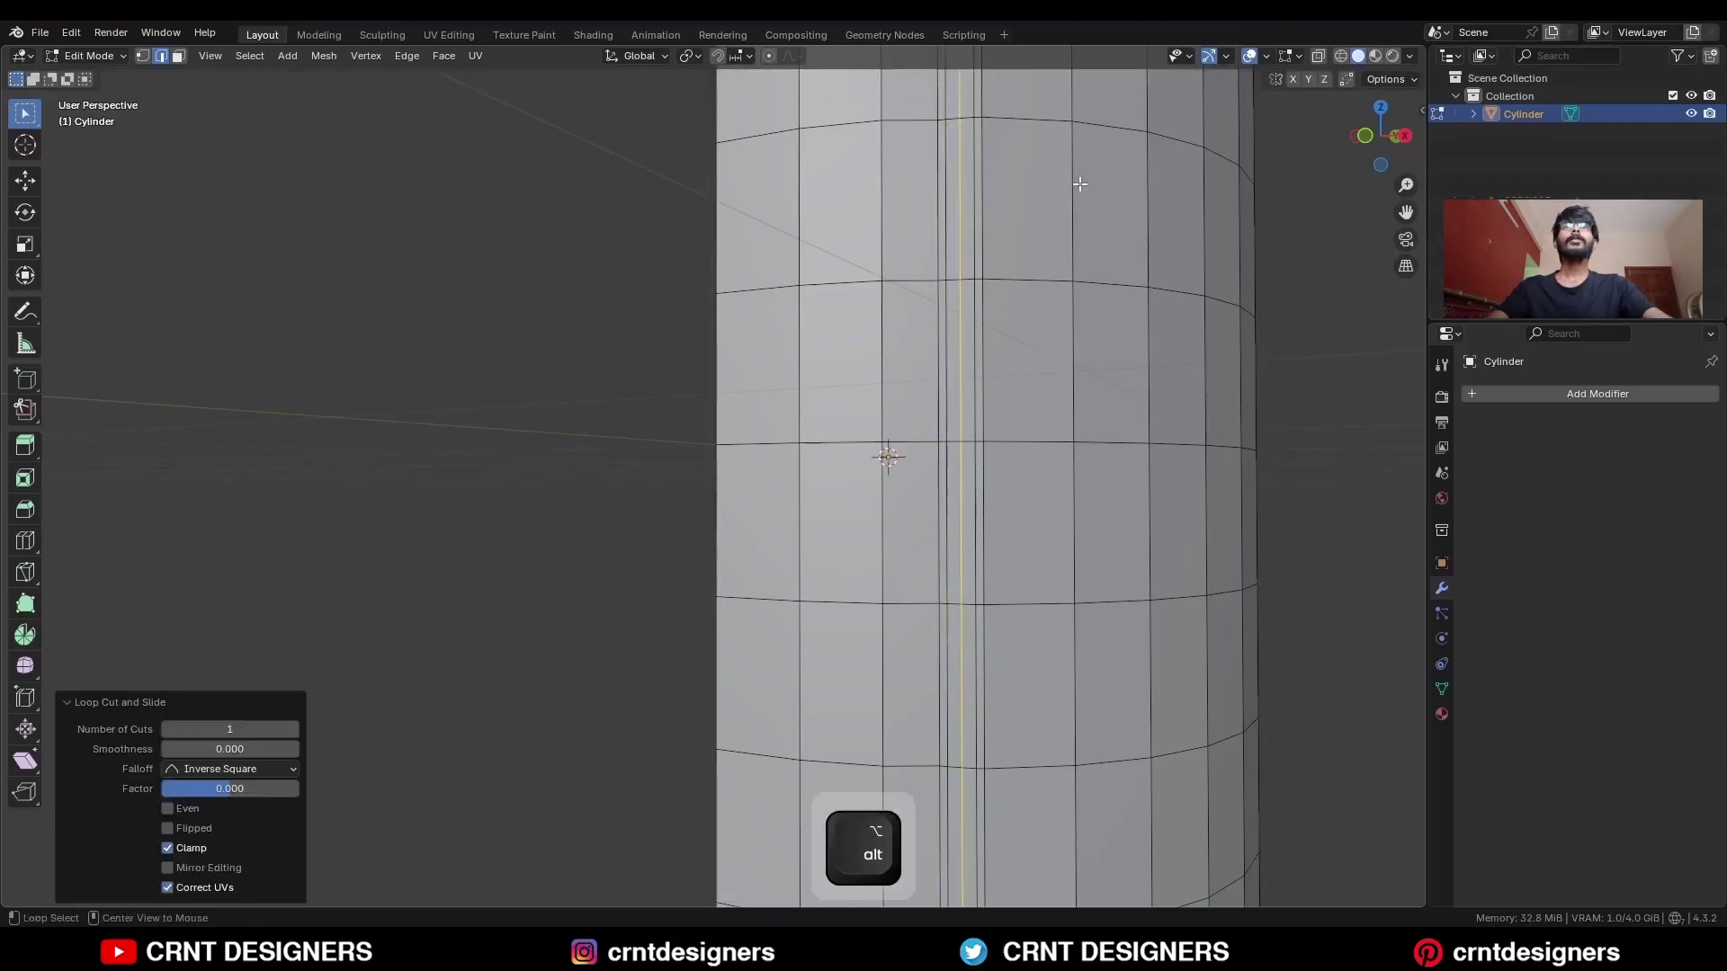
# Shrink the centered loop by -0.0355 m into a groove and bevel it 0.0138 m with 2 segments.
pyautogui.hotkey('alt', 's')
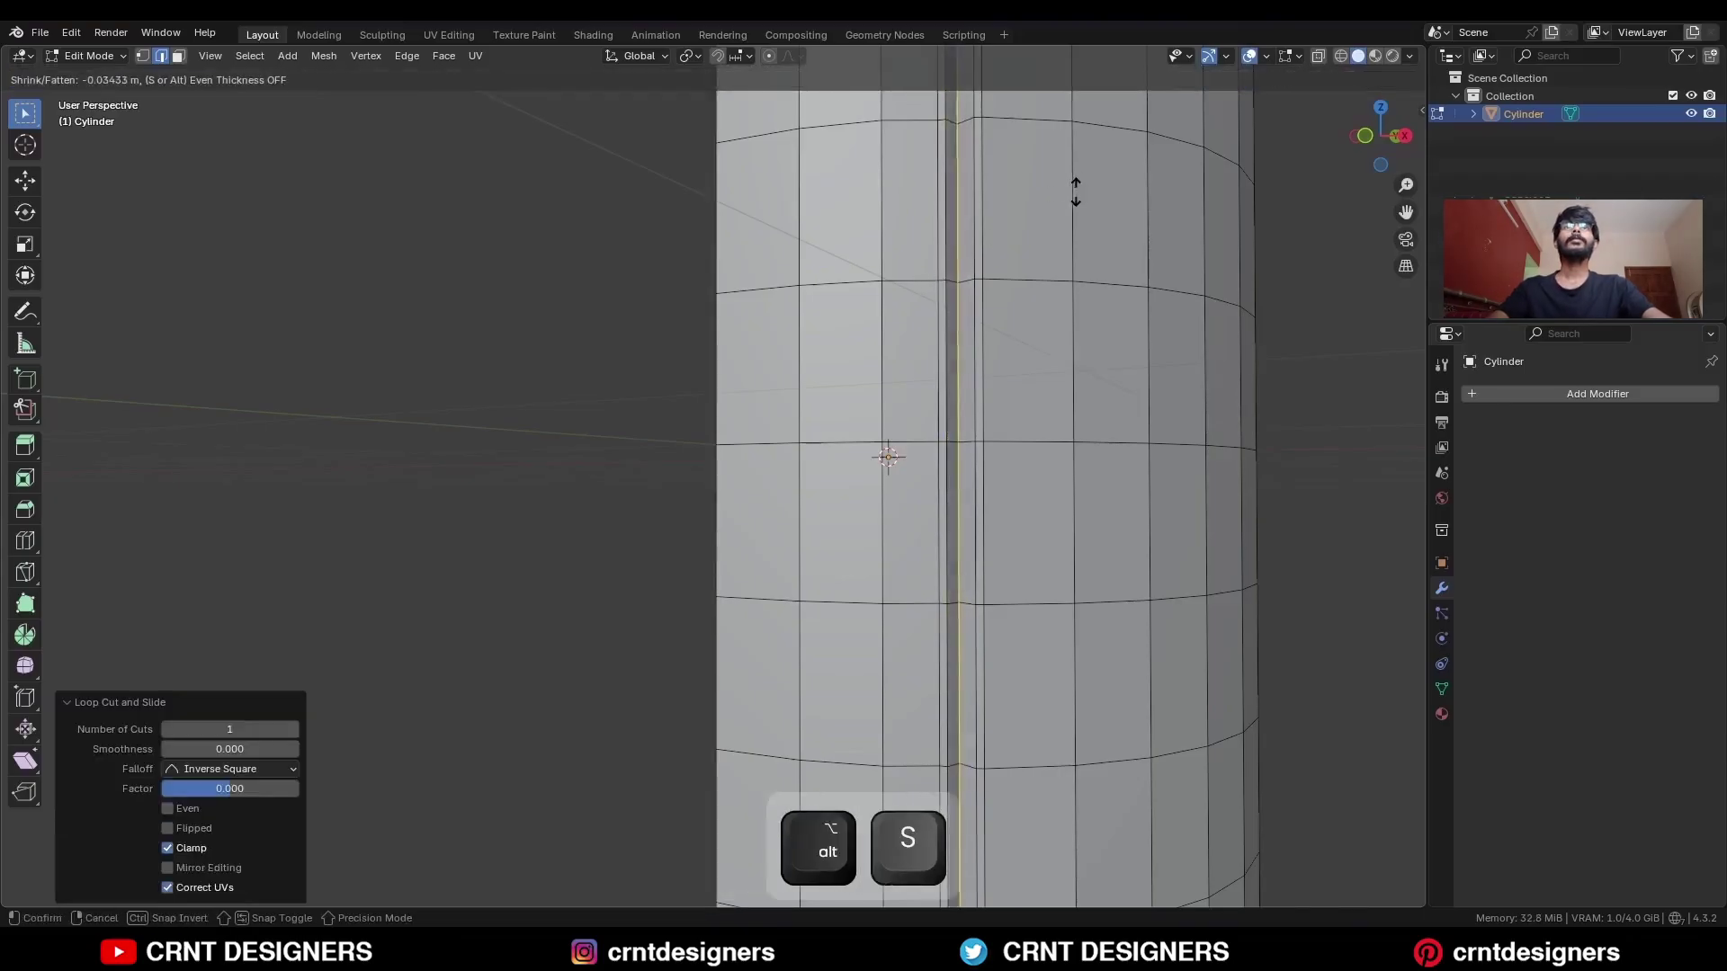
pyautogui.click(1072, 195)
pyautogui.keyDown('shift'); pyautogui.moveTo(1027, 272); pyautogui.dragTo(957, 420, button='middle'); pyautogui.keyUp('shift')
pyautogui.hotkey('ctrl', 'b')
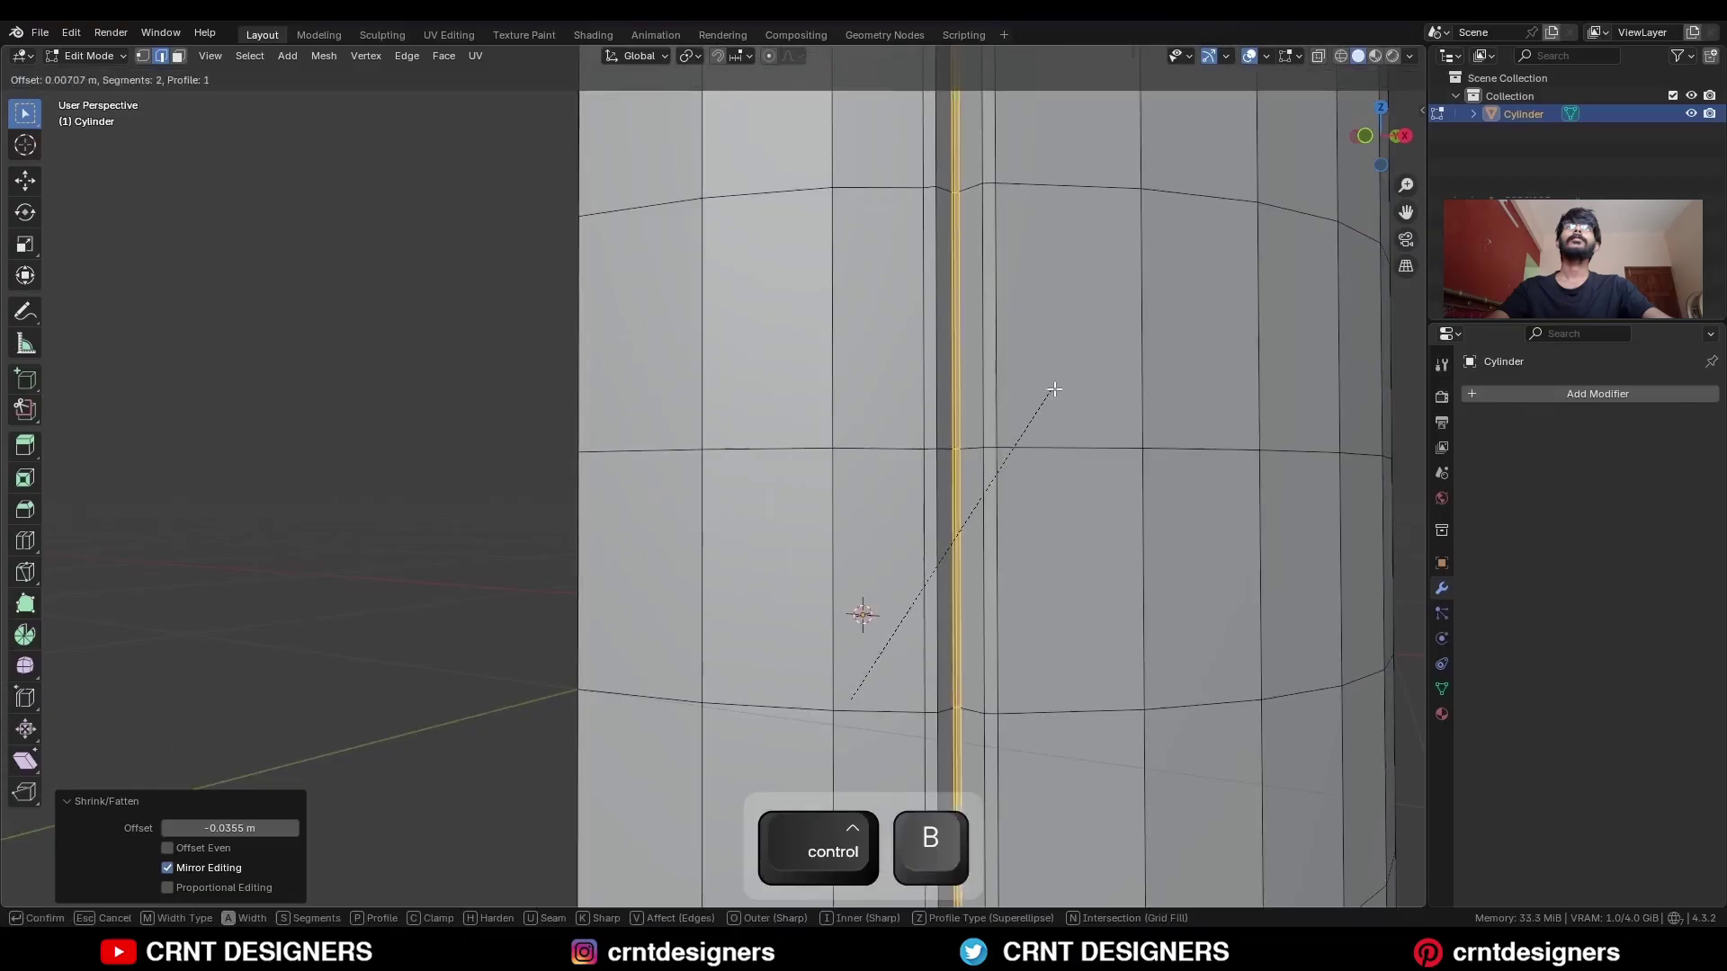
pyautogui.click(1063, 387)
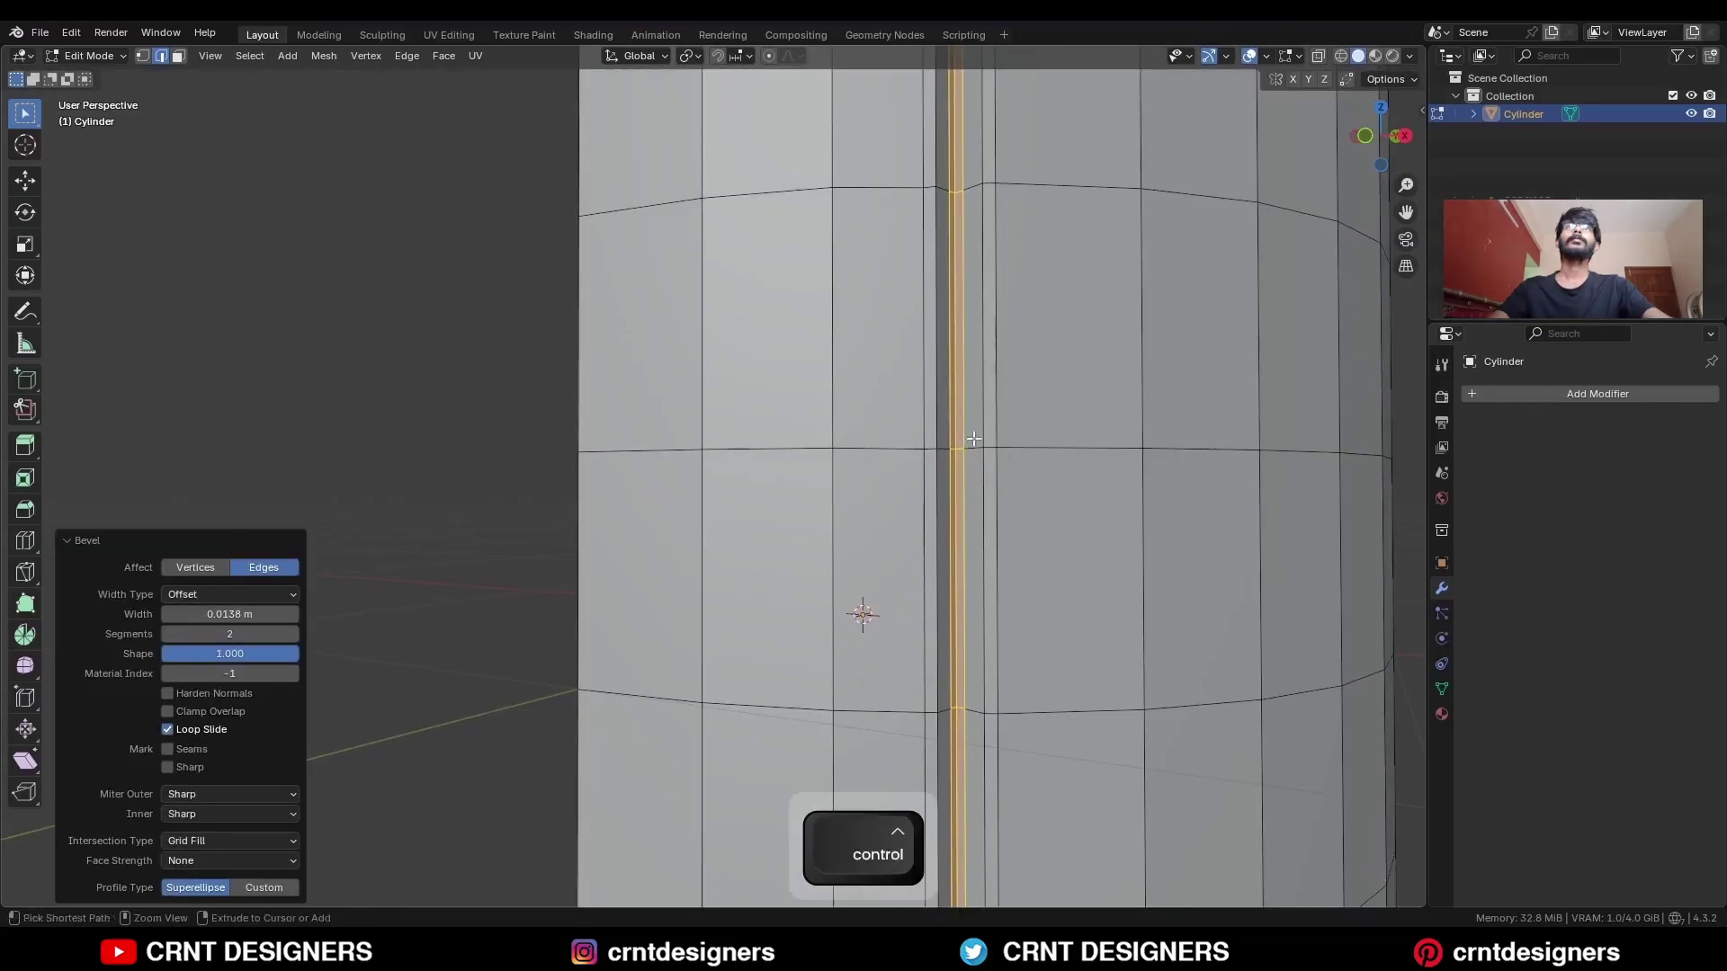
# Add a centered supporting loop cut on each side wall of the groove.
pyautogui.hotkey('ctrl', 'r')
pyautogui.click(961, 454)
pyautogui.rightClick(961, 454)
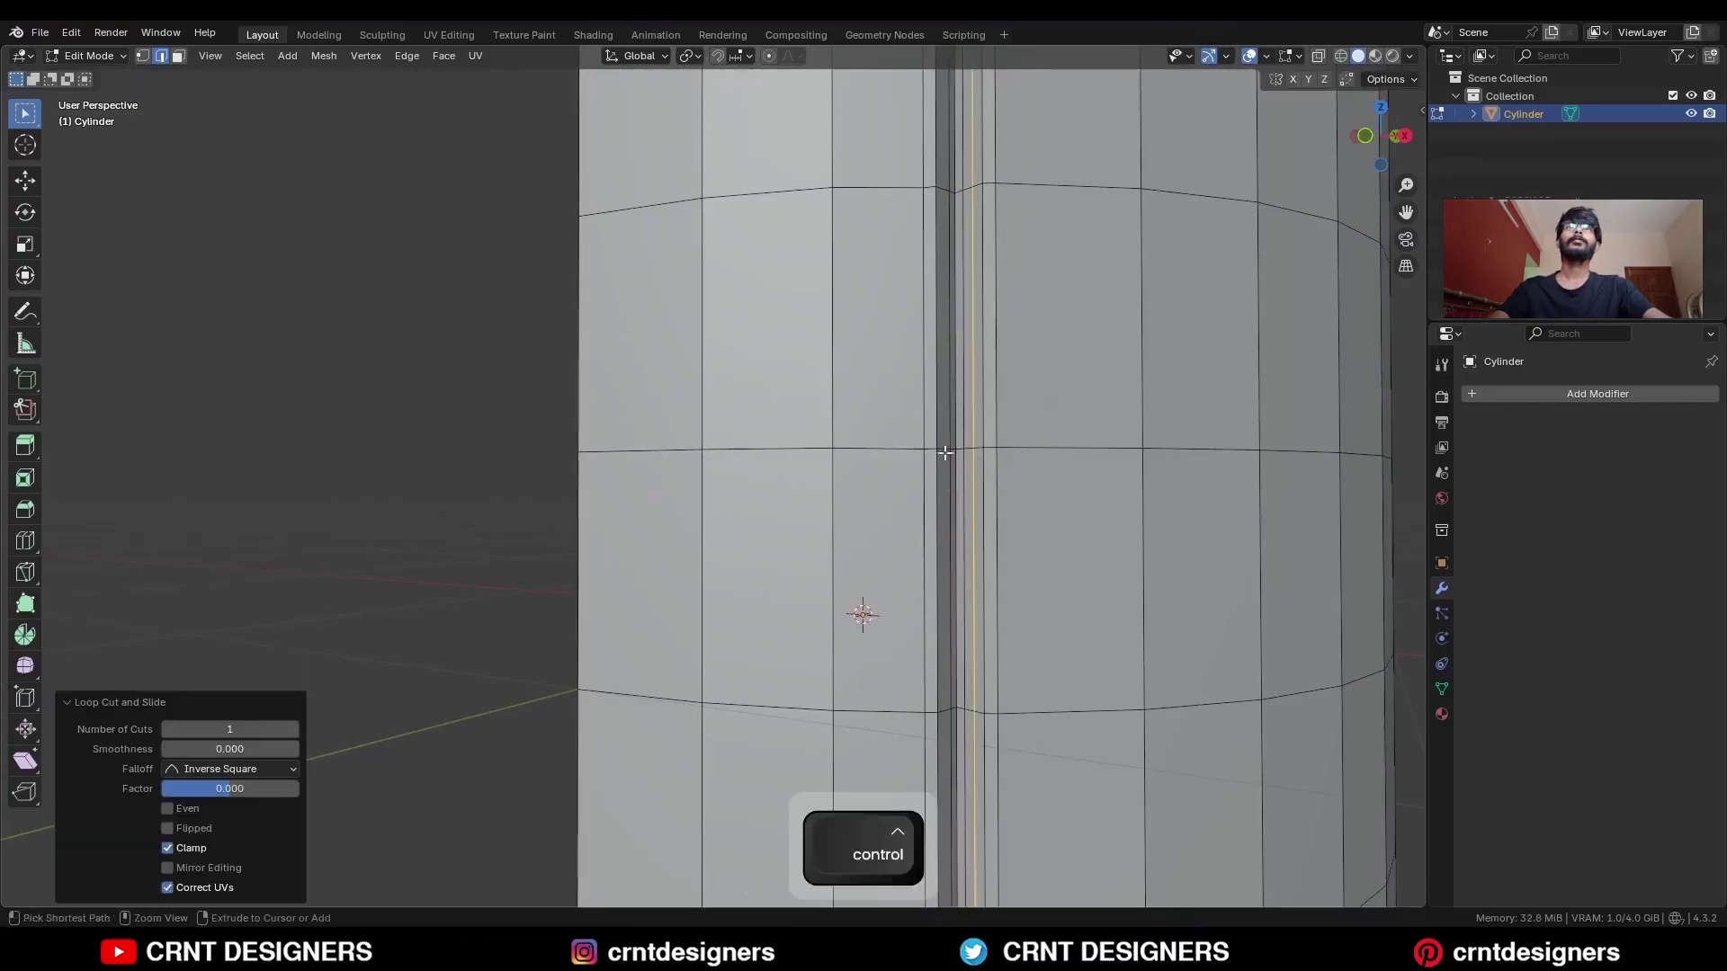
pyautogui.hotkey('ctrl', 'r')
# In Object Mode, give the cylinder a level 2 subdivision and smooth shading, and inspect it without overlays.
pyautogui.press('Tab')
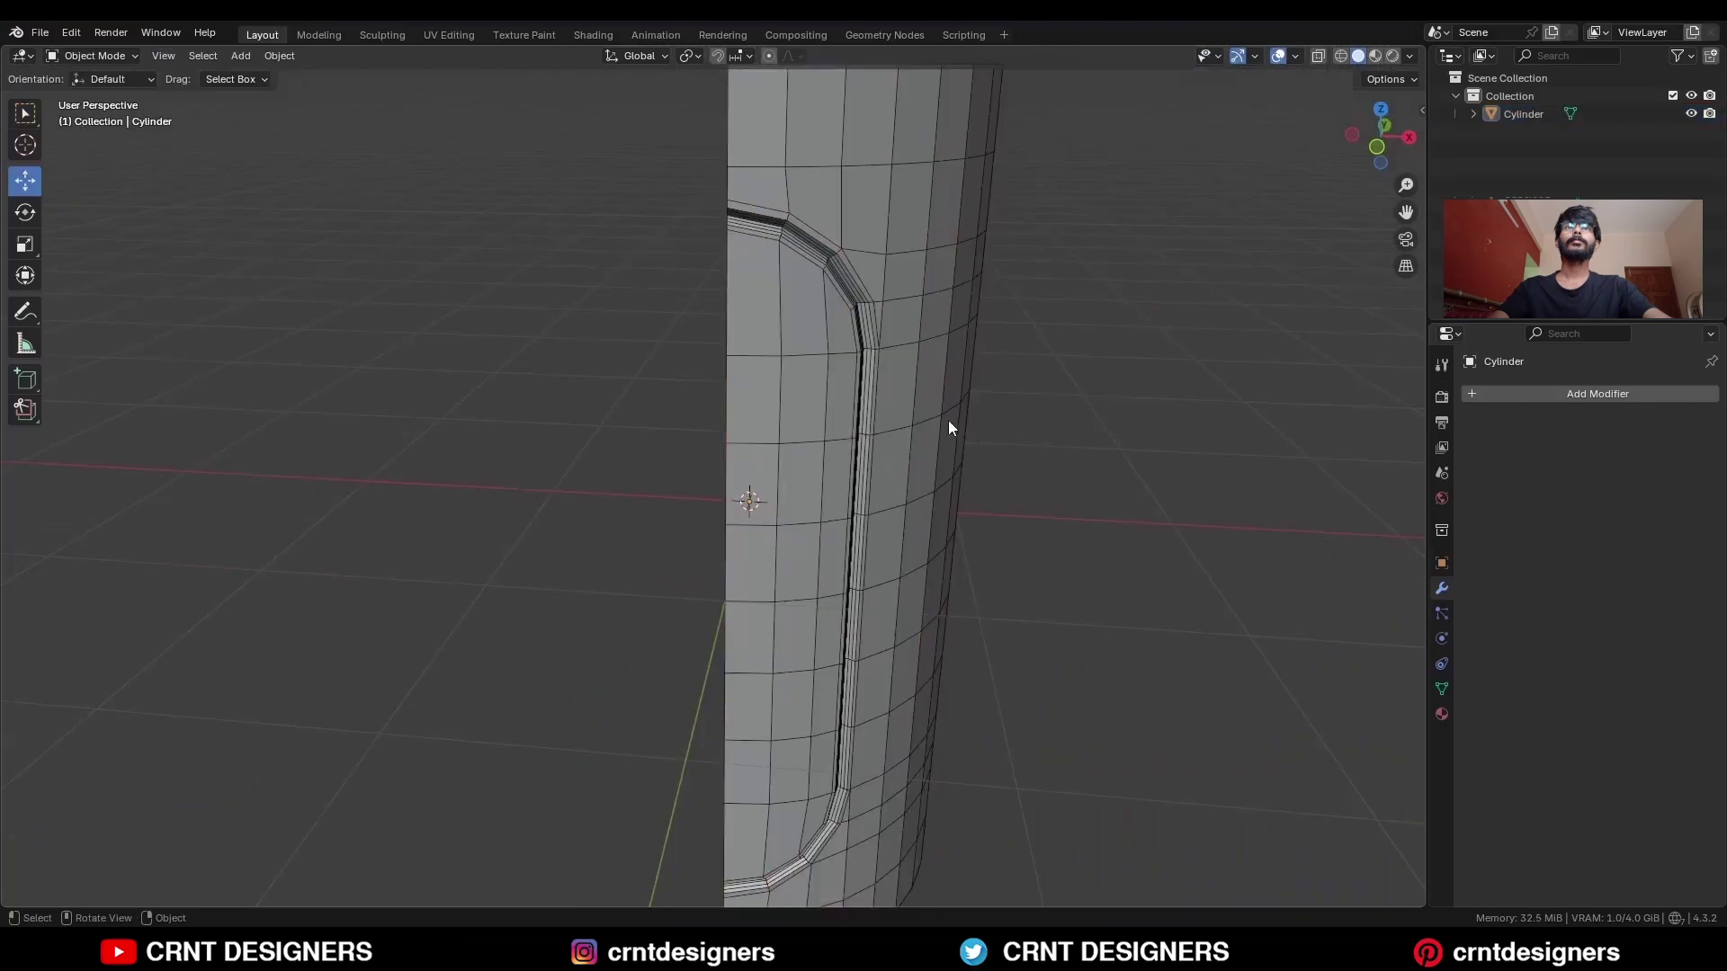
pyautogui.click(951, 418)
pyautogui.hotkey('ctrl', '2')
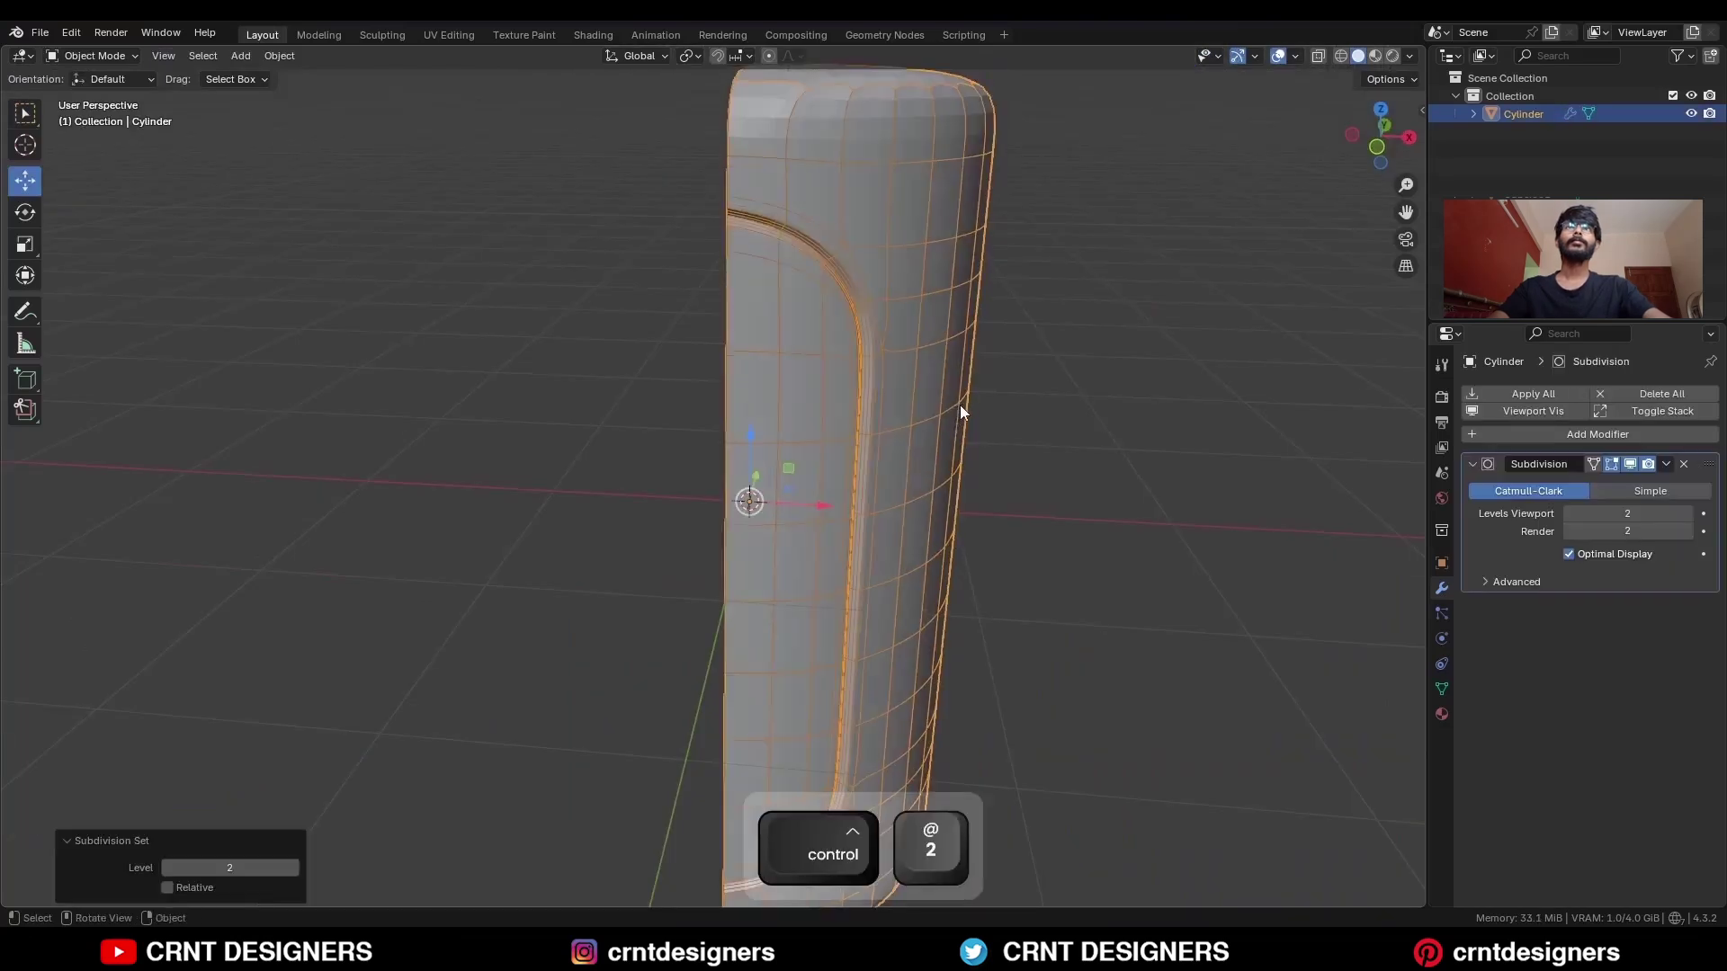
pyautogui.hotkey('shift', 'alt', 'z')
pyautogui.rightClick(898, 248)
pyautogui.click(894, 246)
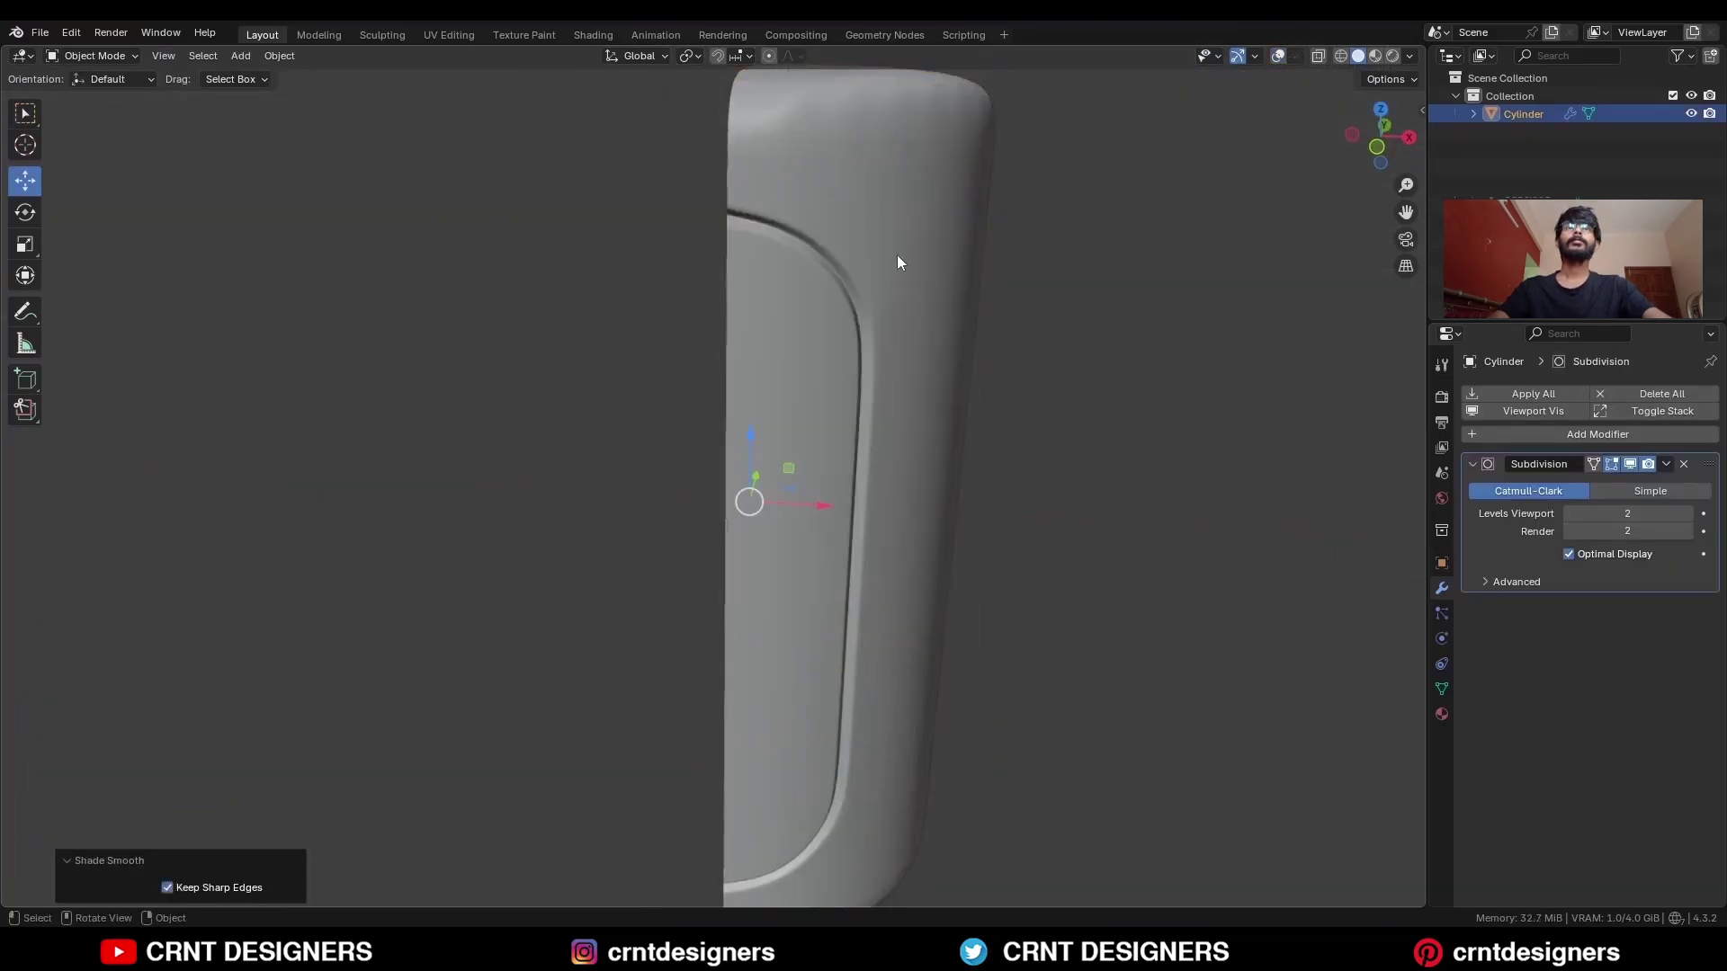
pyautogui.keyDown('ctrl'); pyautogui.moveTo(897, 256); pyautogui.dragTo(919, 425, button='middle'); pyautogui.keyUp('ctrl')
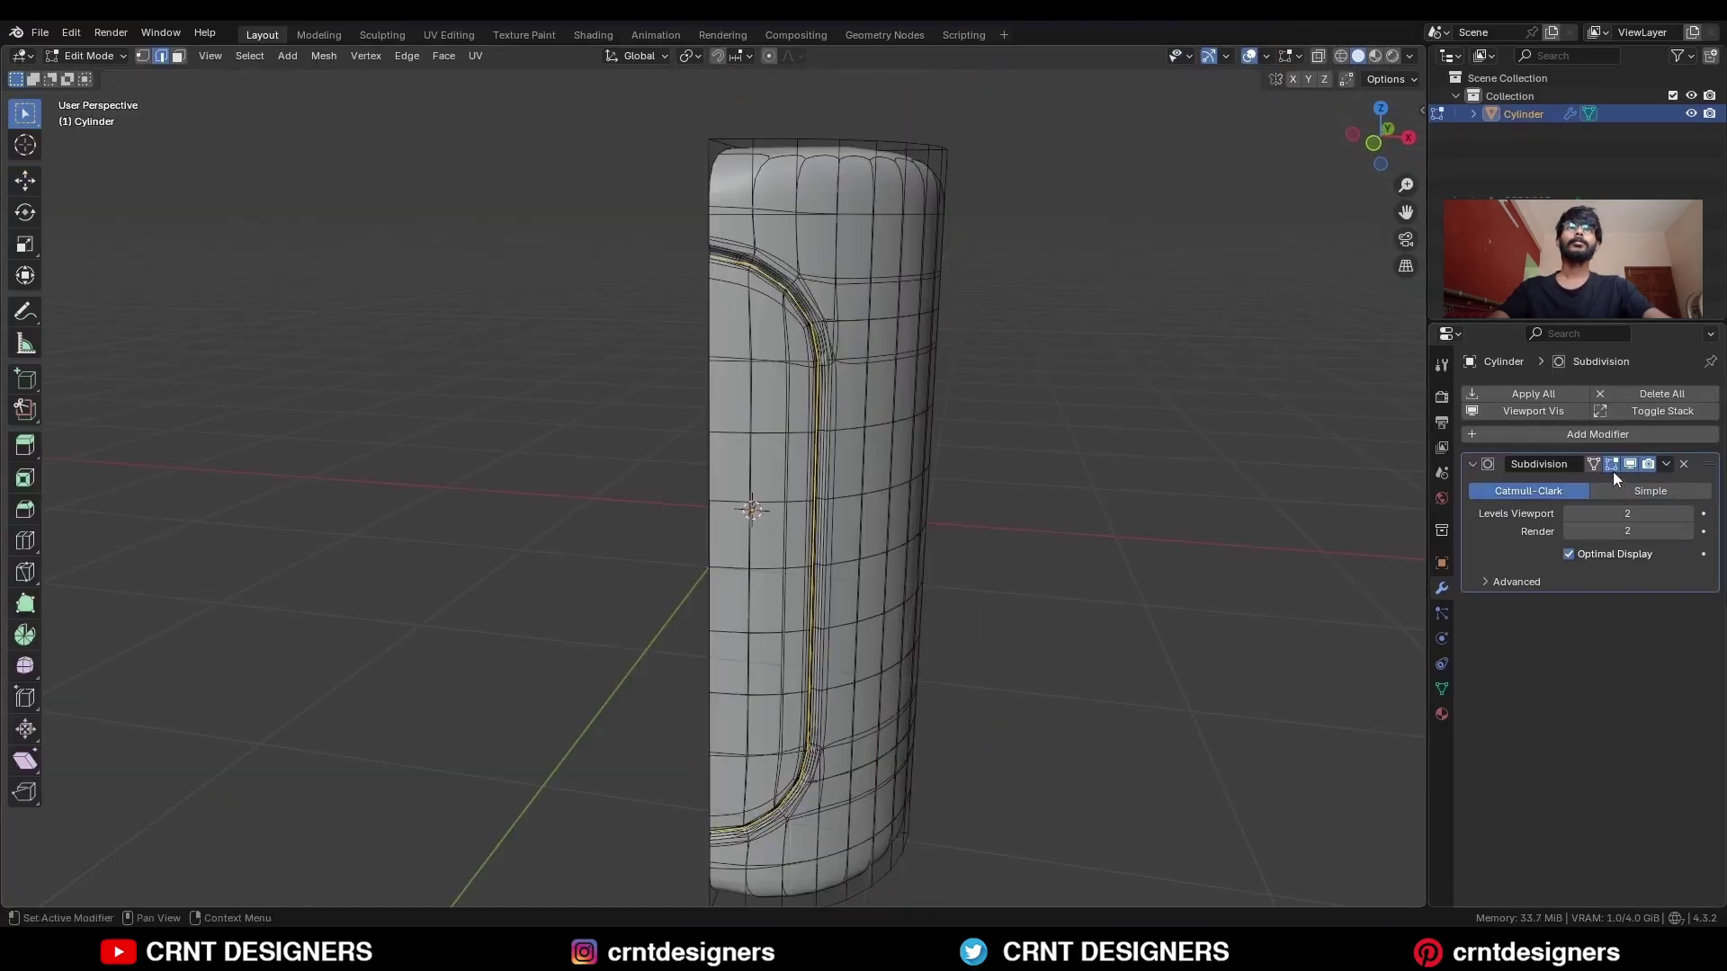
# Turn off the subdivision's edit-mode display and knife a straight vertical panel cut between the arches' first vertices beside the symmetry edge.
pyautogui.click(1610, 463)
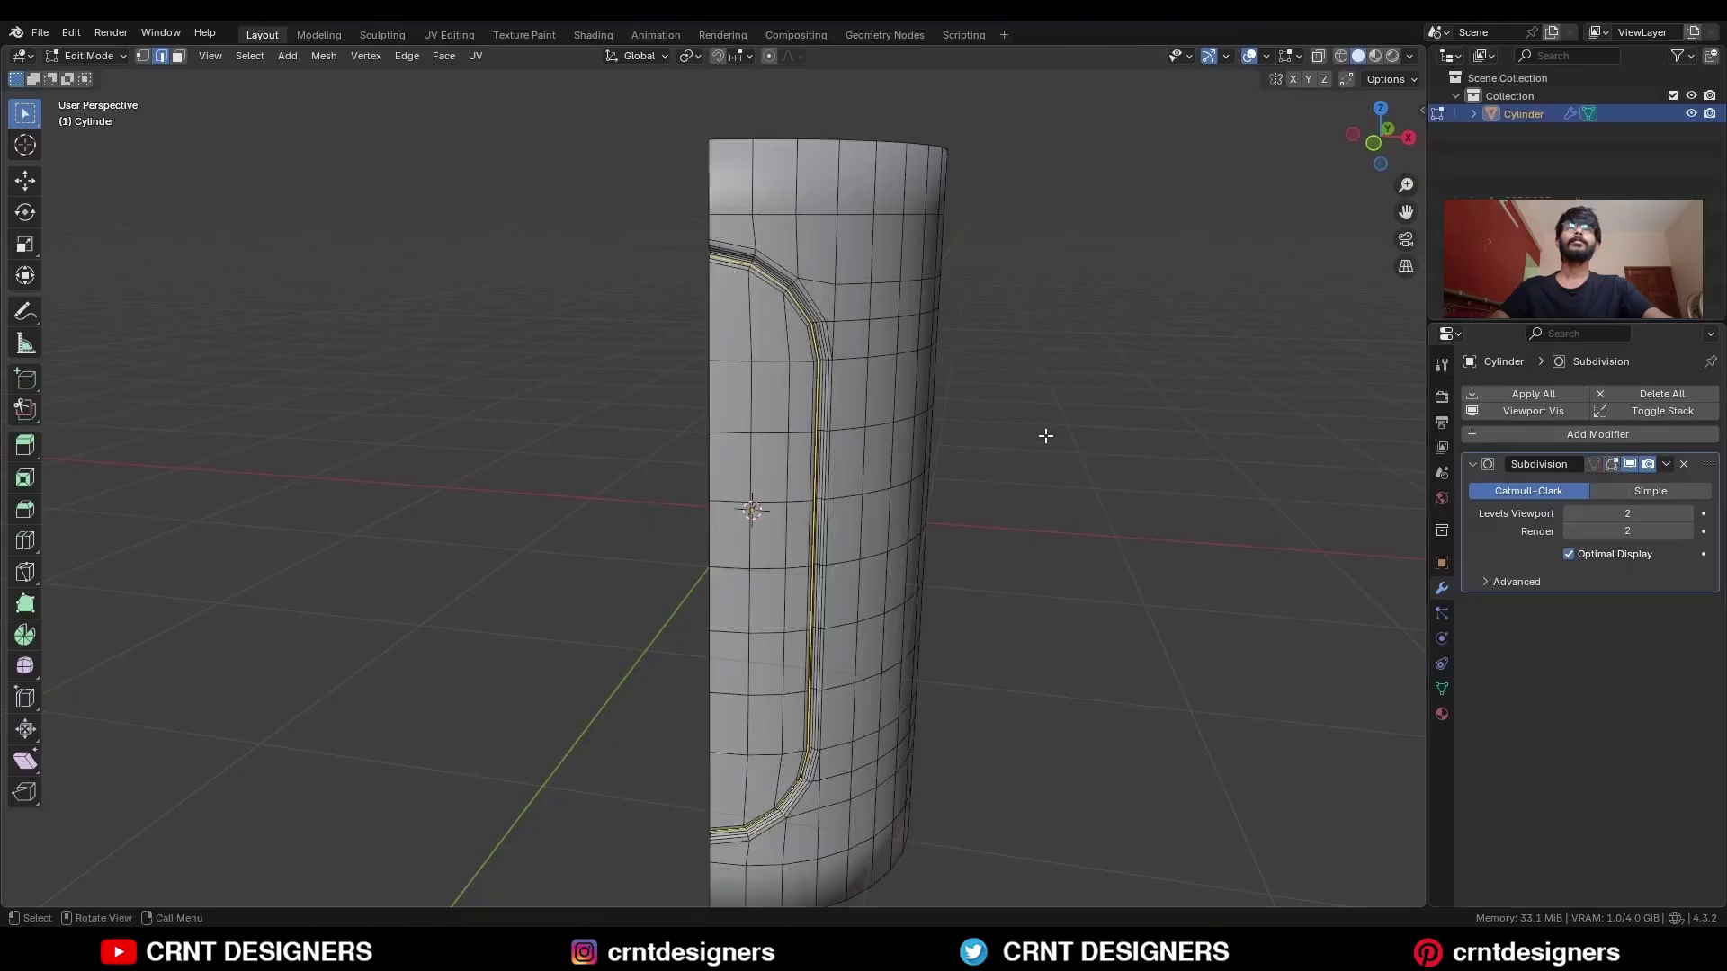
pyautogui.press('KP_1')
pyautogui.press('k')
pyautogui.press('1')
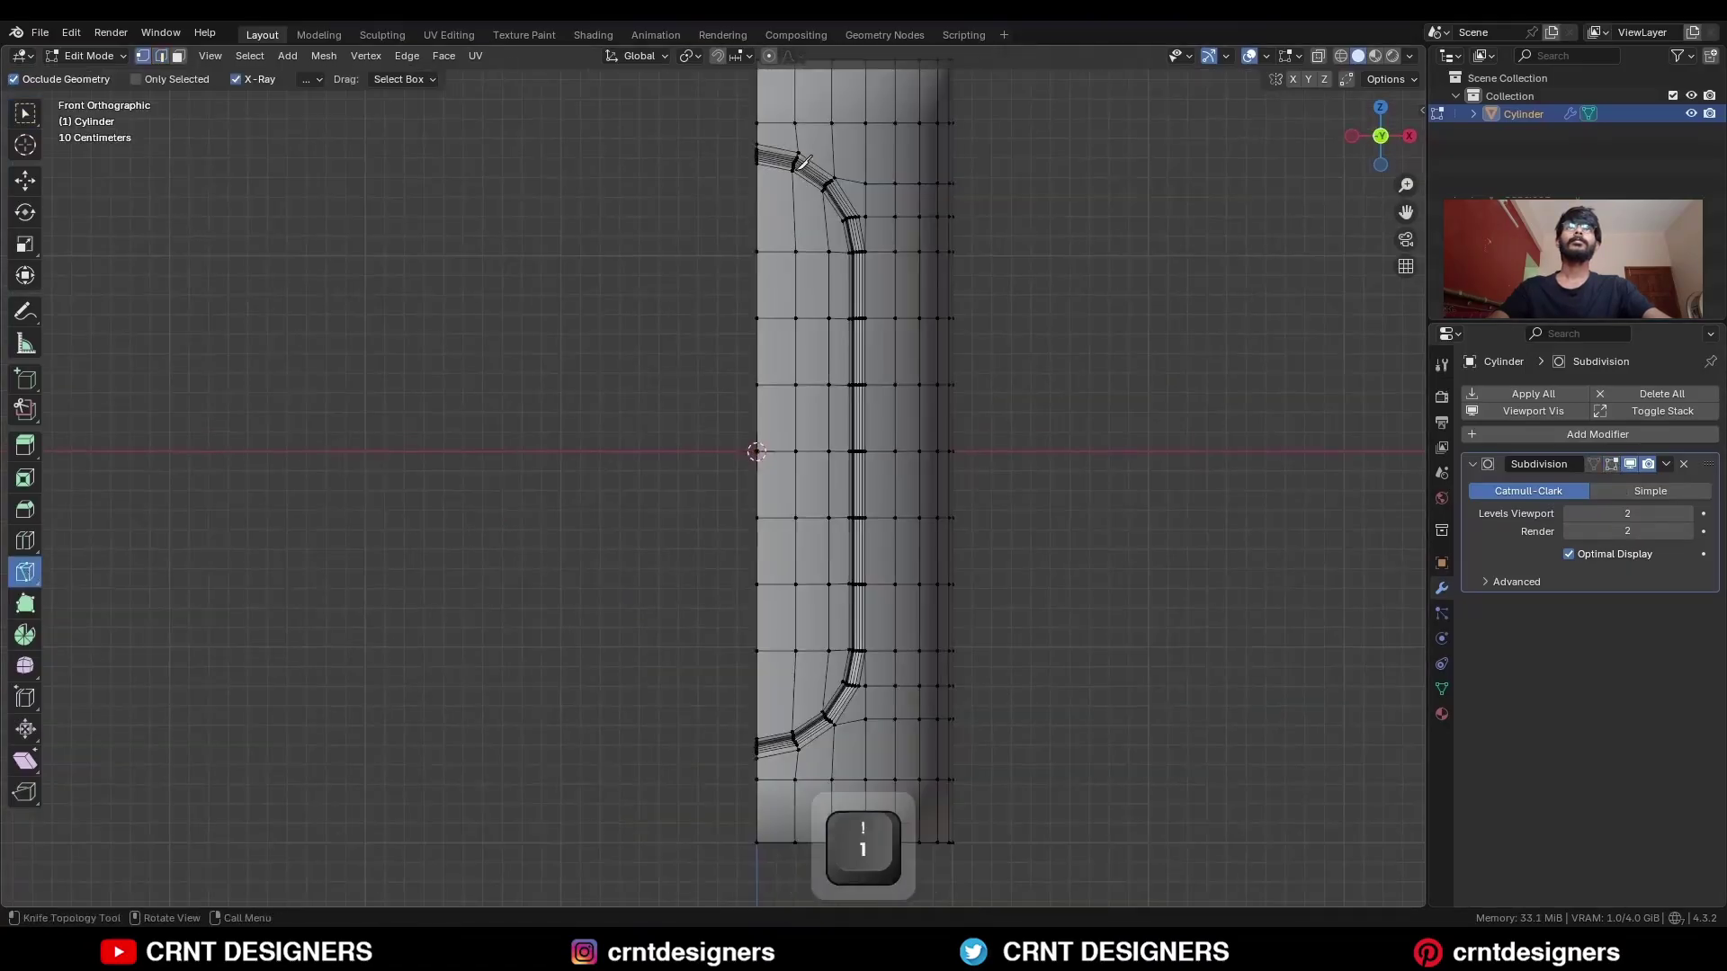
pyautogui.click(795, 169)
pyautogui.press('z')
pyautogui.click(793, 733)
pyautogui.press('space')
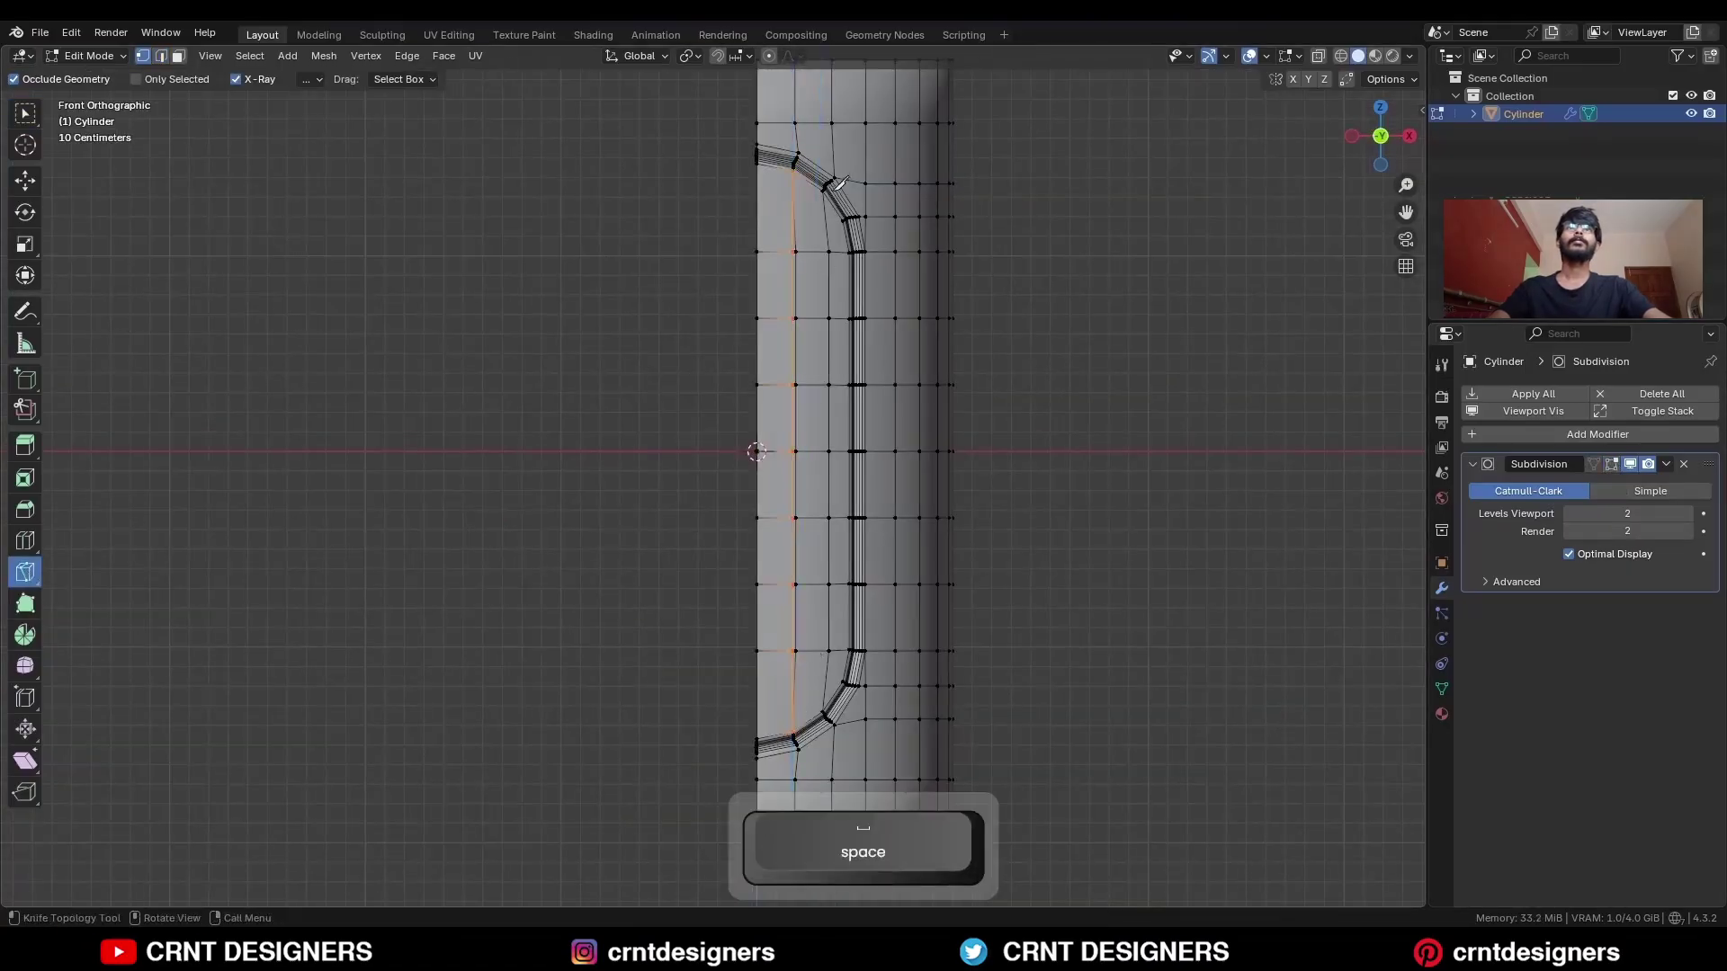
# Knife a second straight vertical cut down the panel between the next upper and lower arch vertices.
pyautogui.click(823, 190)
pyautogui.press('z')
pyautogui.click(822, 711)
pyautogui.press('space')
pyautogui.moveTo(820, 706); pyautogui.dragTo(782, 776, button='middle')
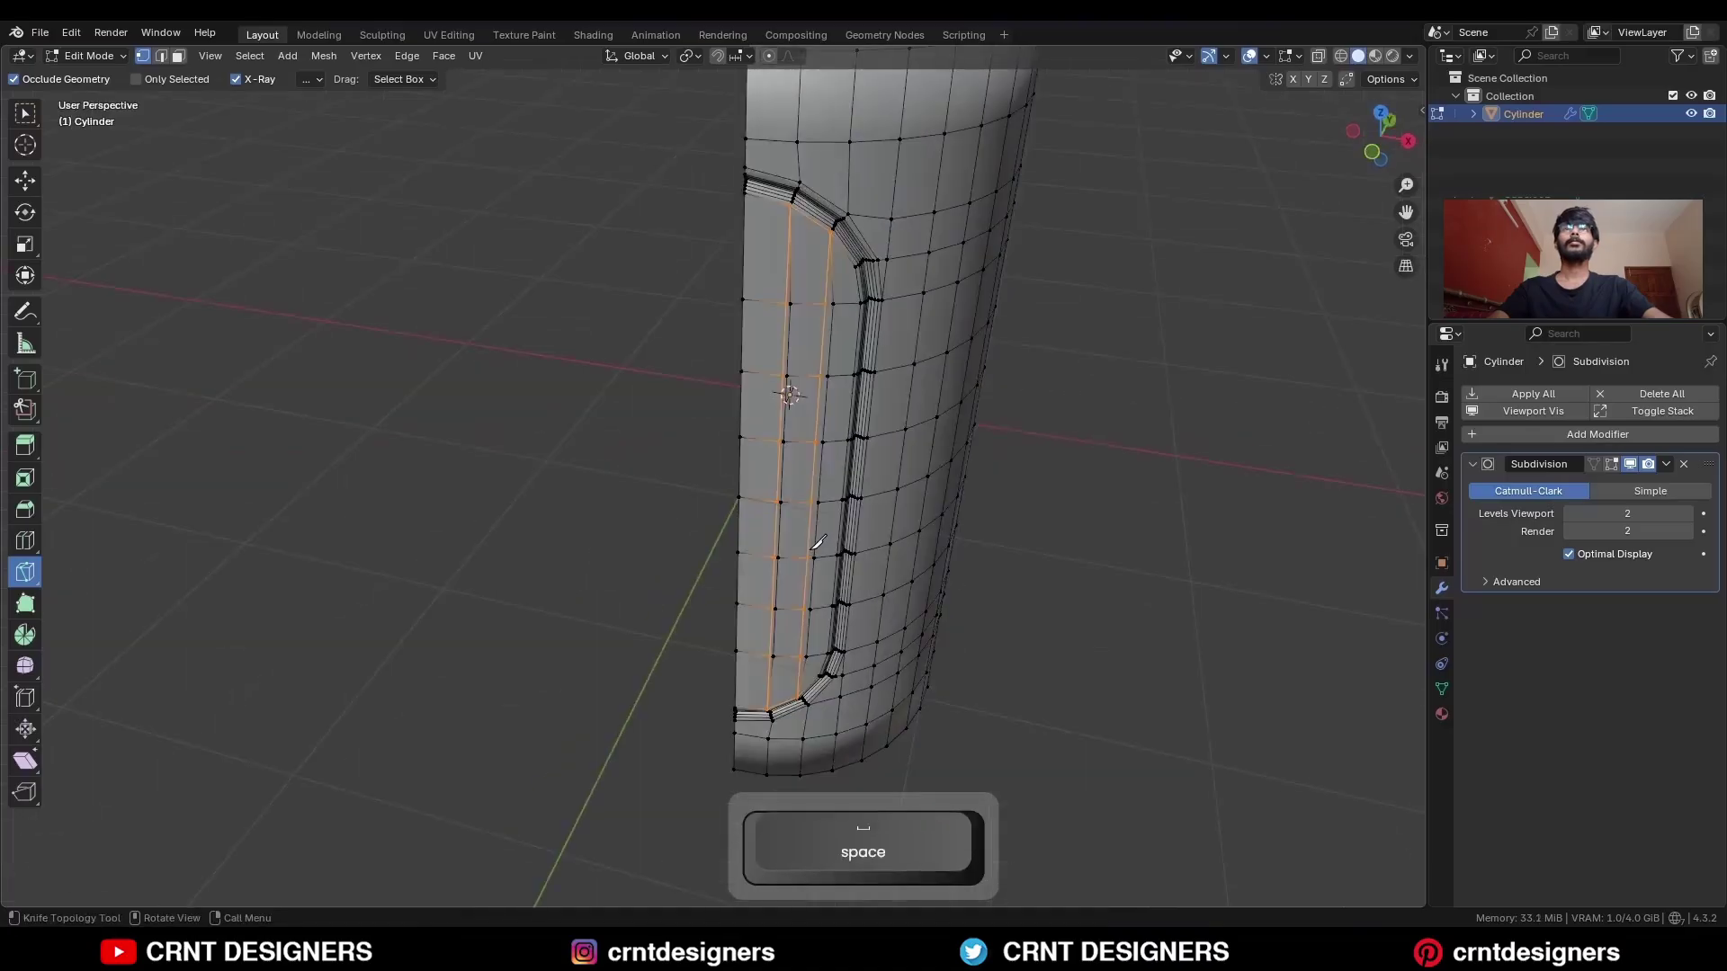
# Dissolve the two redundant vertical edge loops on the panel beside the knife cuts.
pyautogui.press('c')
pyautogui.press('2')
pyautogui.keyDown('alt'); pyautogui.click(821, 468); pyautogui.keyUp('alt')
pyautogui.scroll(-3, 788, 454)
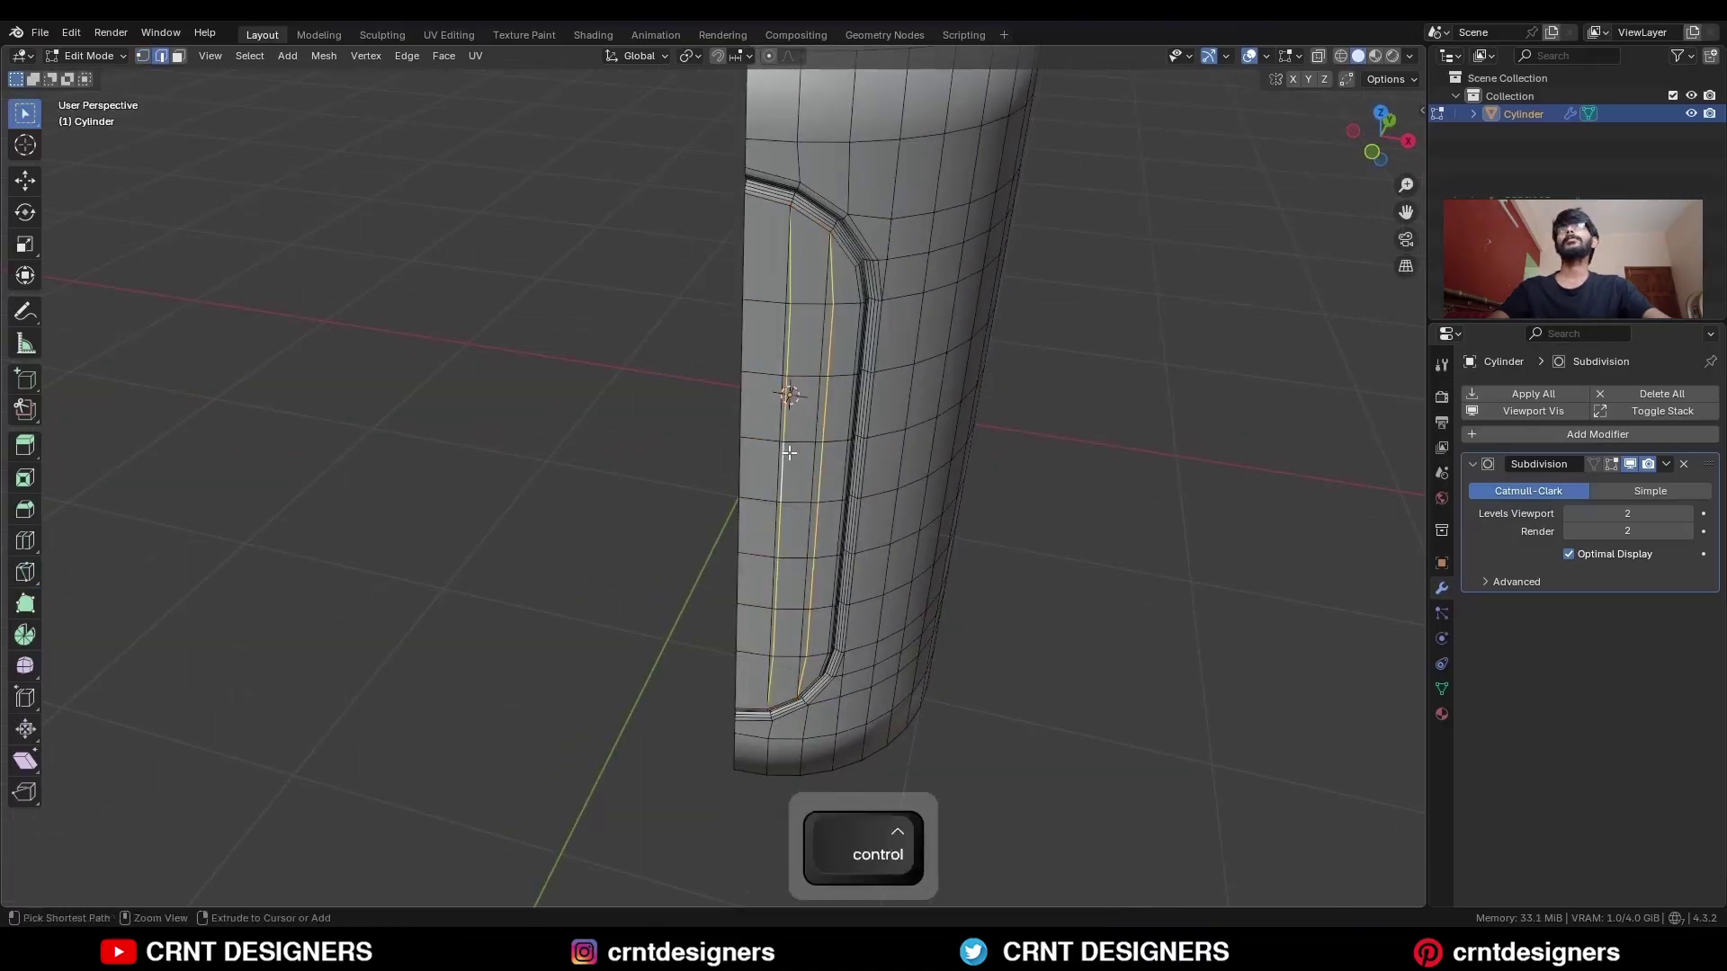
pyautogui.hotkey('ctrl', 'x')
# Try to symmetrize the whole mesh from +Z to -Z, and undo it.
pyautogui.press('a')
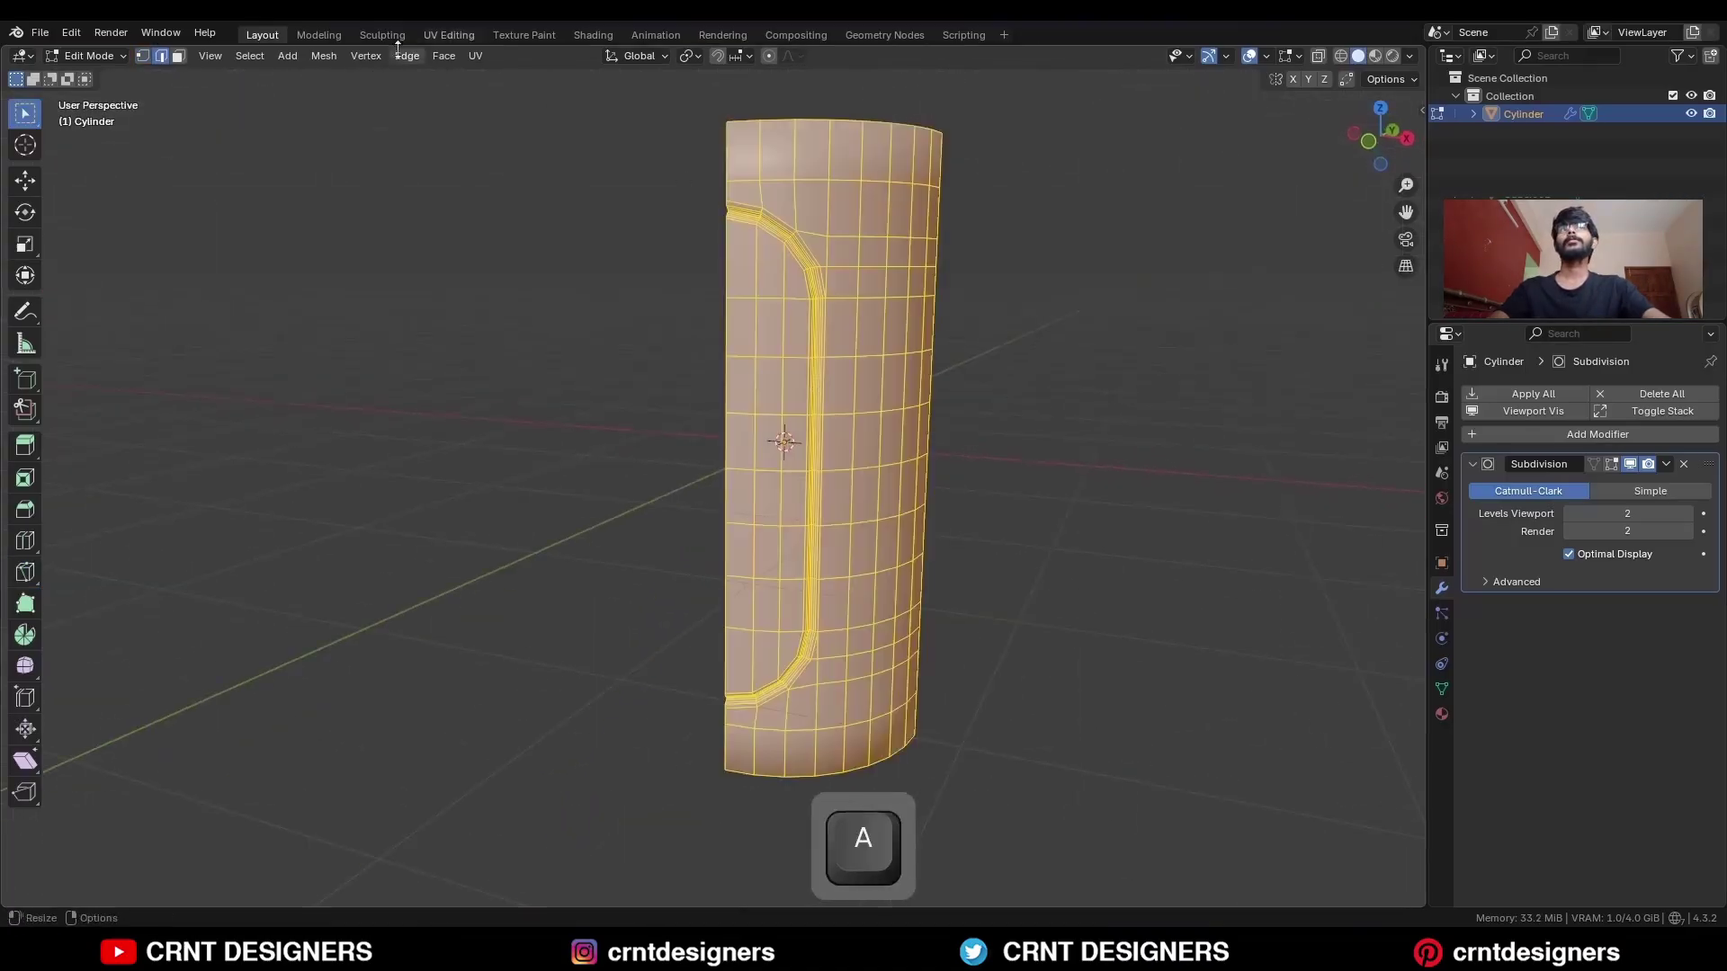
pyautogui.click(323, 56)
pyautogui.click(380, 321)
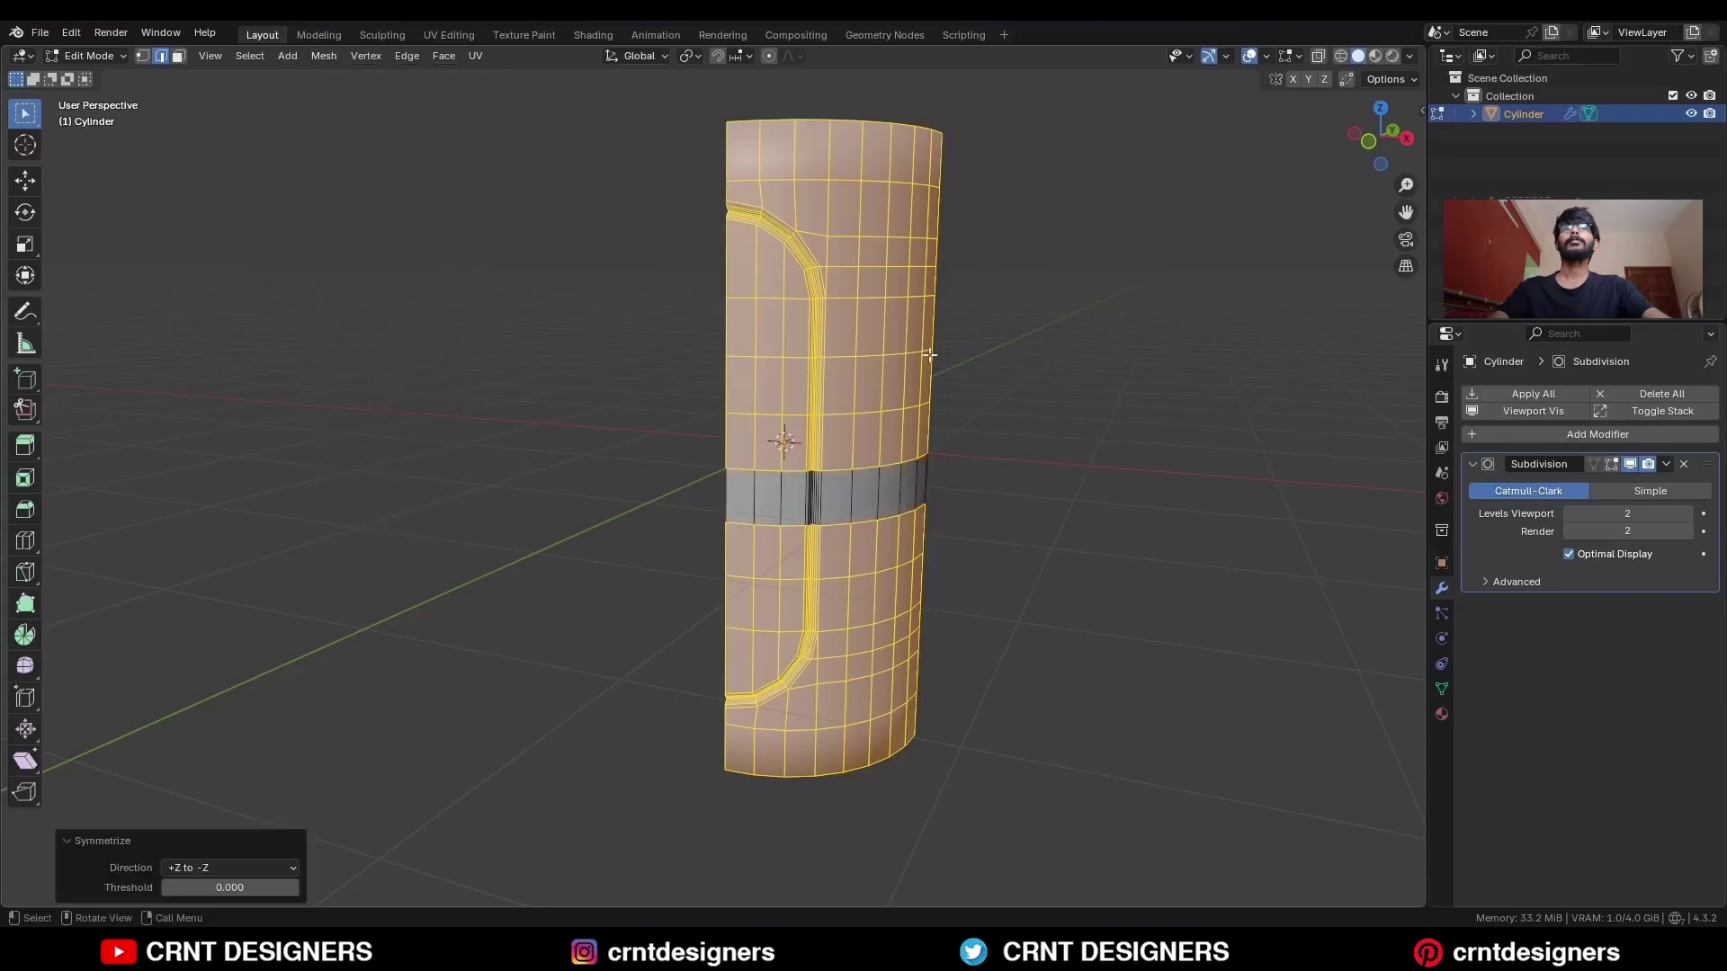
pyautogui.hotkey('ctrl', 'z')
pyautogui.hotkey('ctrl', 'z')
# Symmetrize the whole quarter mesh from +X to -X to complete the front half of the cylinder.
pyautogui.press('a')
pyautogui.moveTo(975, 365); pyautogui.dragTo(1007, 375, button='middle')
pyautogui.click(323, 55)
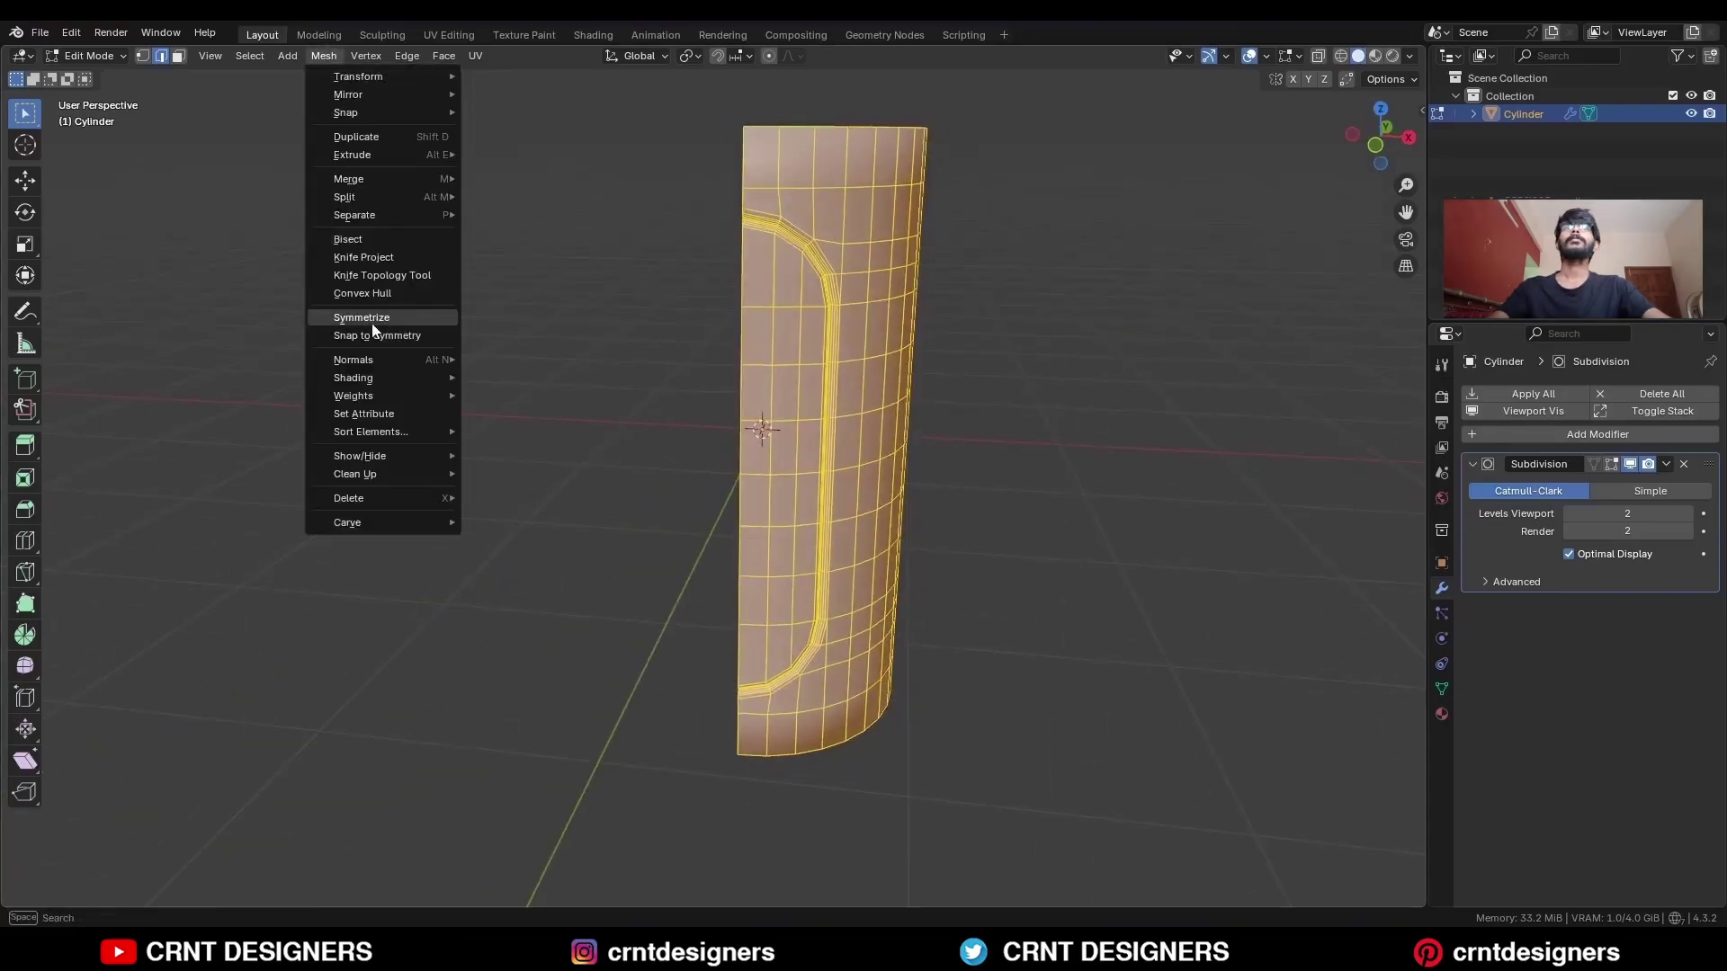
pyautogui.click(384, 328)
pyautogui.click(230, 867)
pyautogui.click(248, 760)
# Symmetrize the whole mesh from -Y to +Y to complete the full cylinder.
pyautogui.press('a')
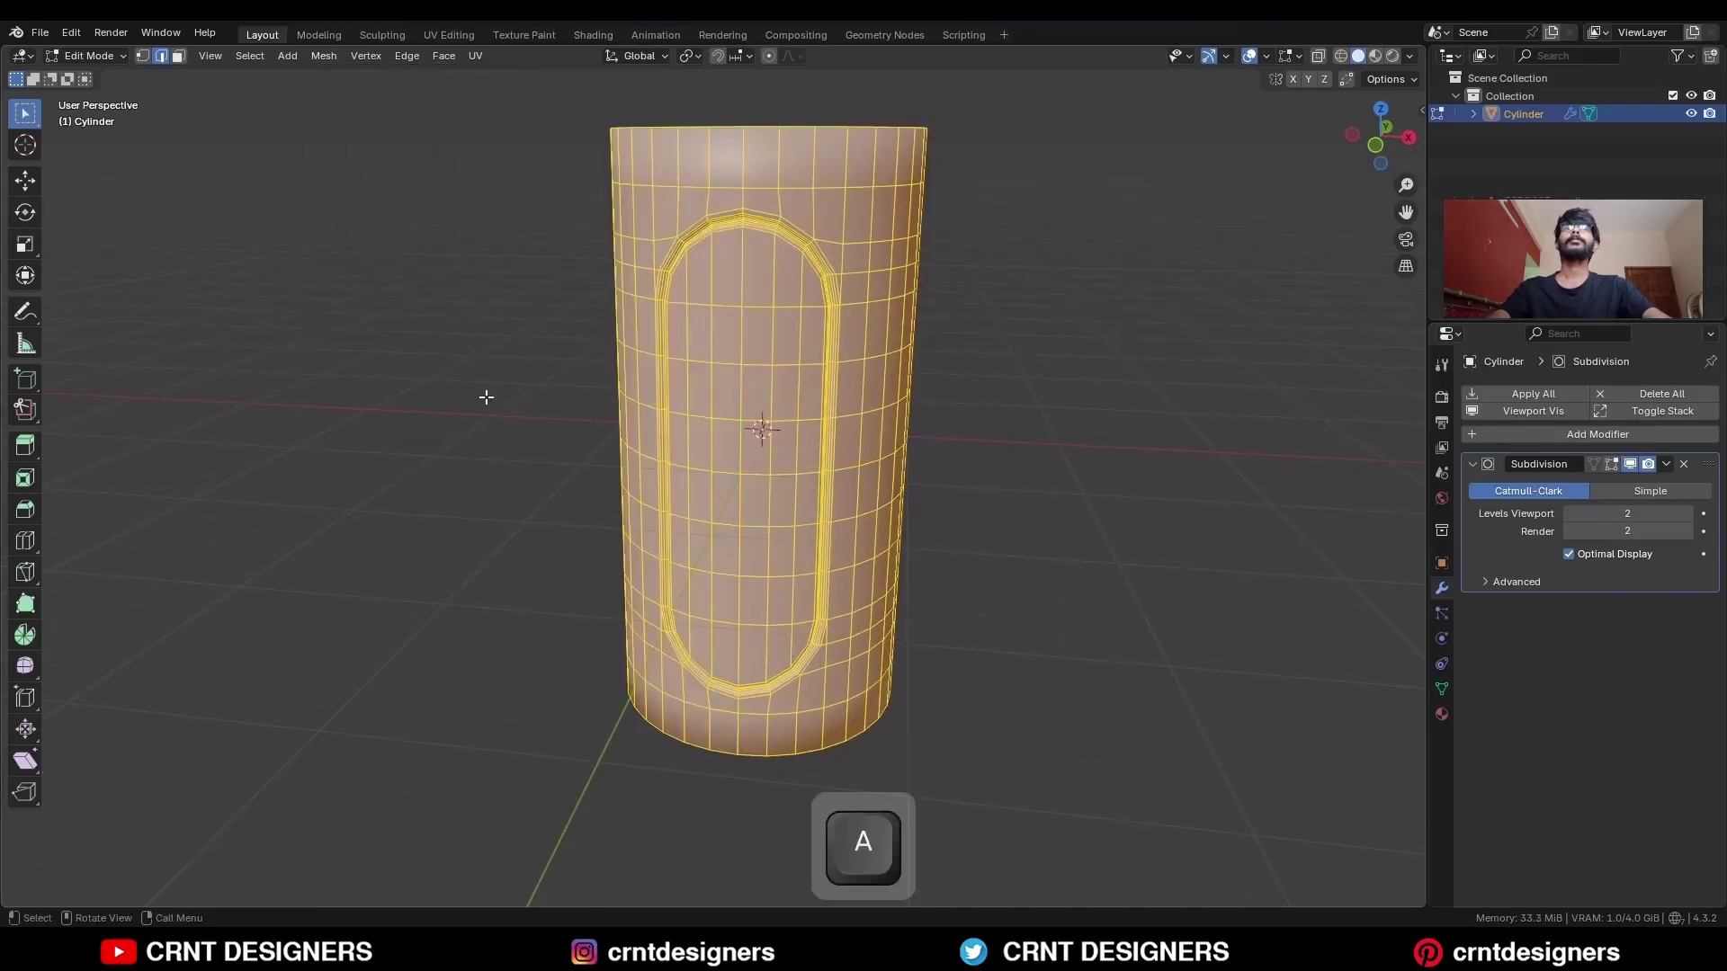
pyautogui.click(324, 56)
pyautogui.click(384, 334)
pyautogui.click(230, 868)
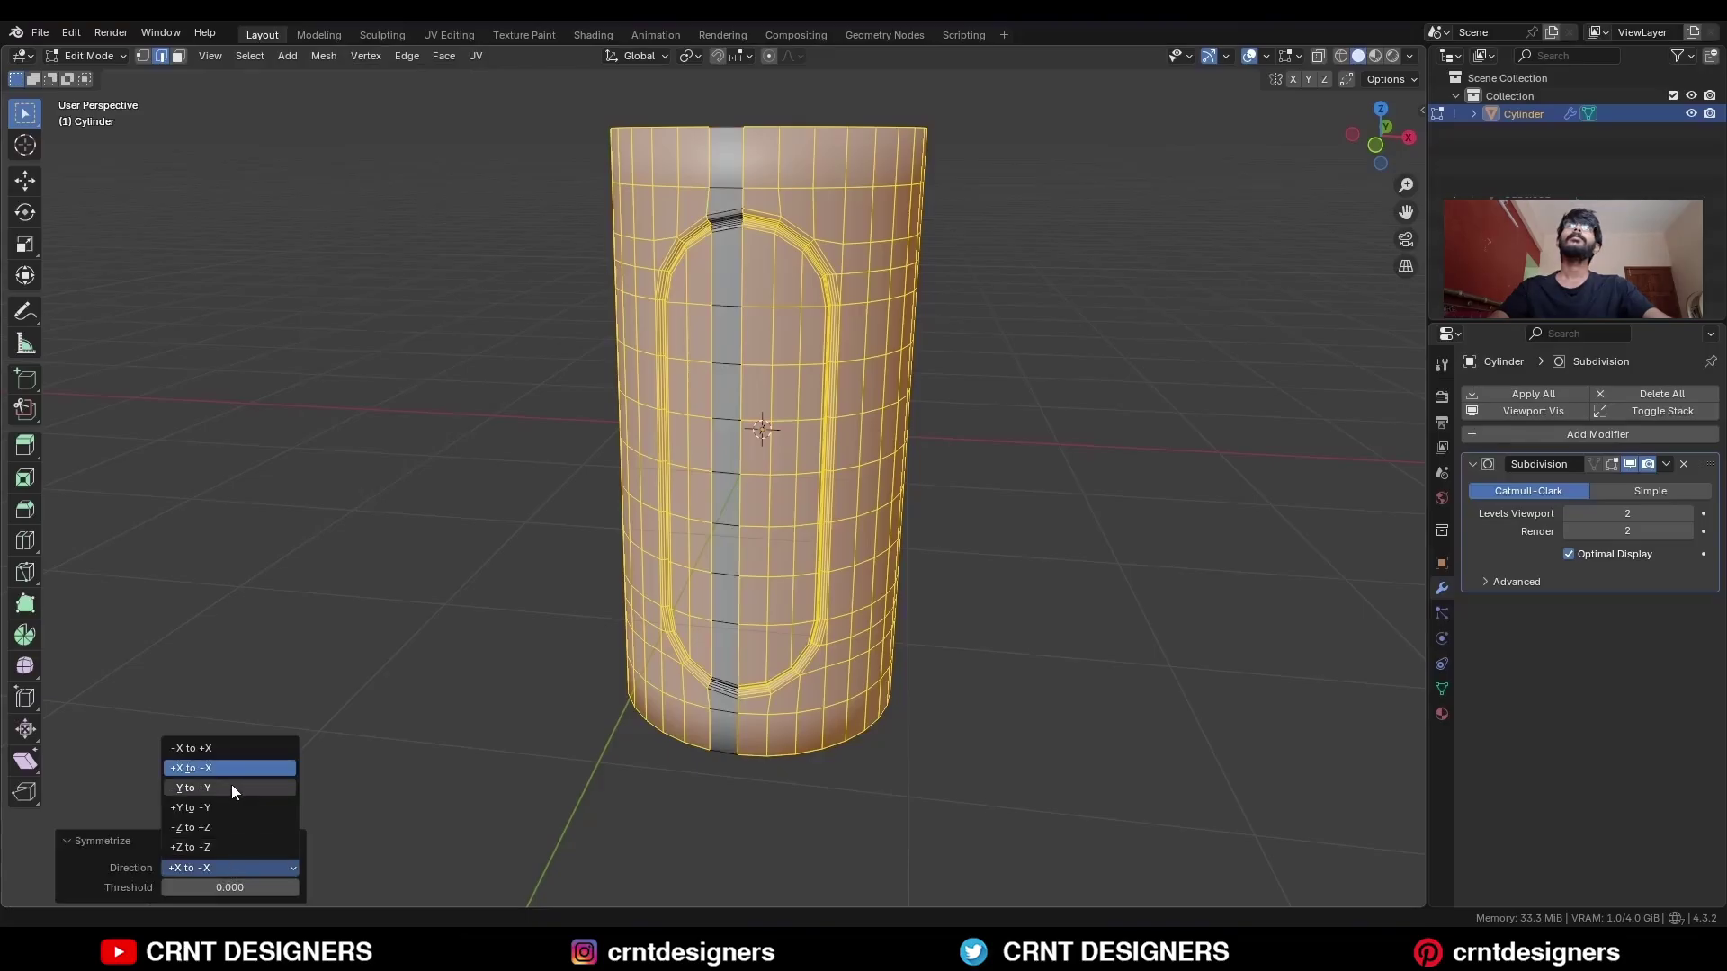
pyautogui.click(989, 416)
# Dissolve the split faces of the top and bottom caps into one single face each.
pyautogui.moveTo(989, 417); pyautogui.dragTo(882, 312, button='middle')
pyautogui.press('3')
pyautogui.keyDown('shift'); pyautogui.click(821, 732); pyautogui.keyUp('shift')
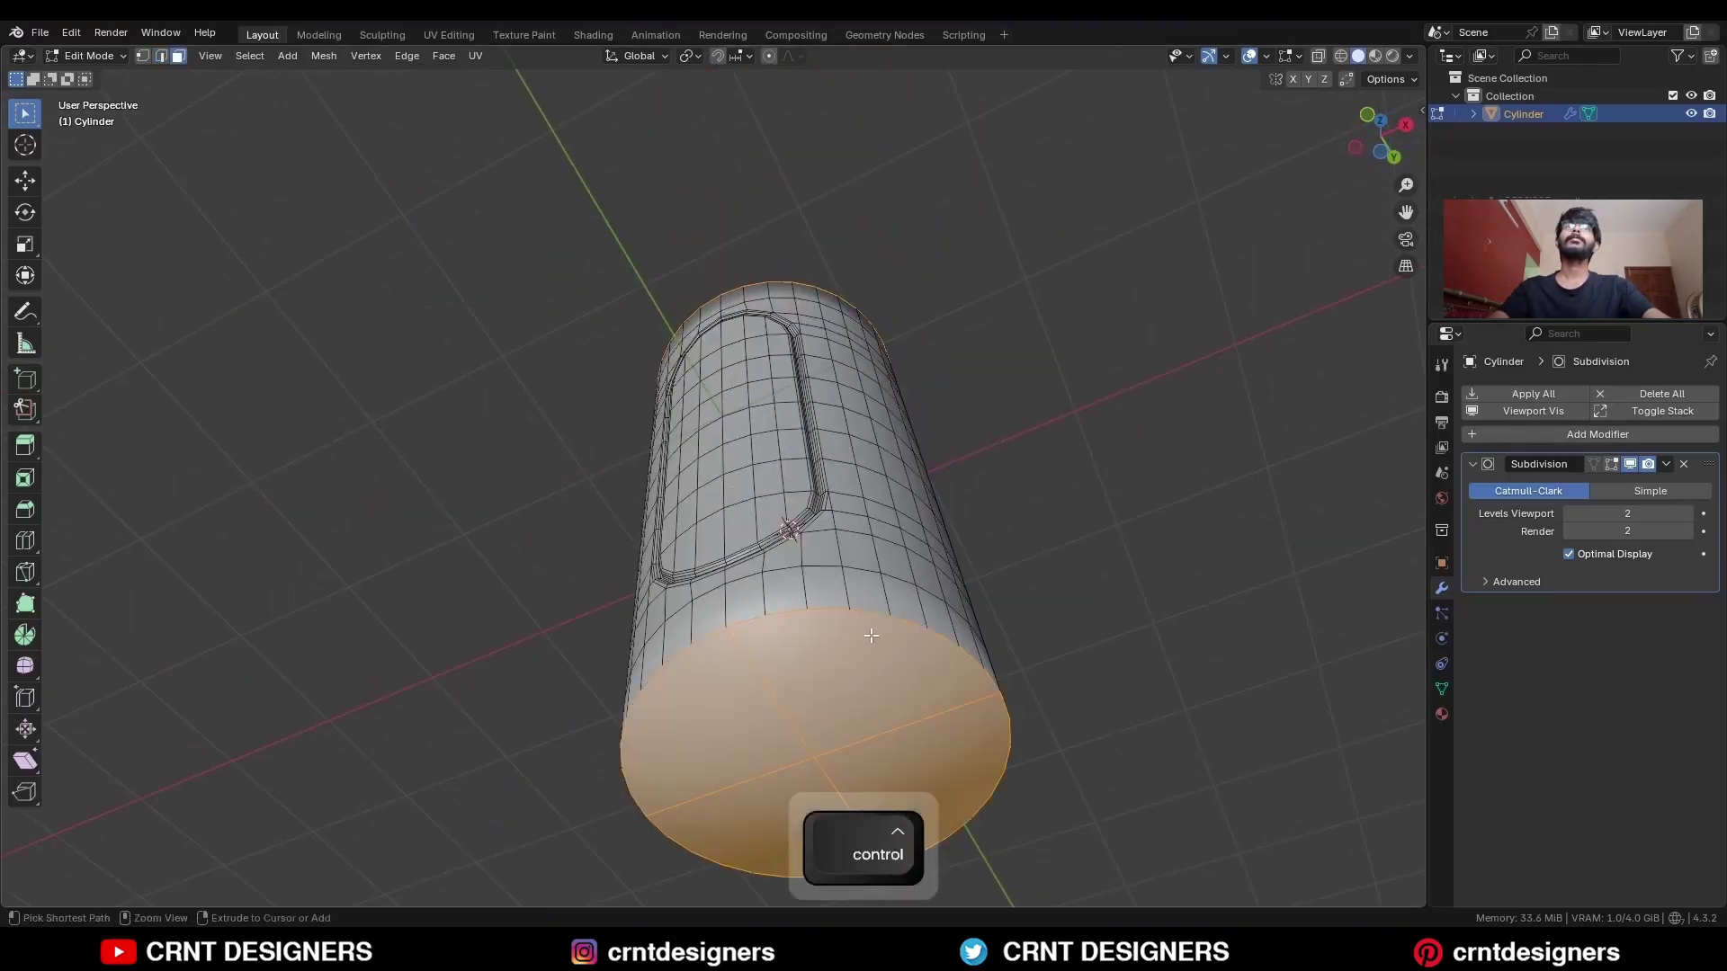
pyautogui.hotkey('ctrl', 'x')
# Bevel the cylinder's top and bottom rims about 0.18 m wide with a single segment.
pyautogui.moveTo(882, 590); pyautogui.dragTo(938, 514, button='middle')
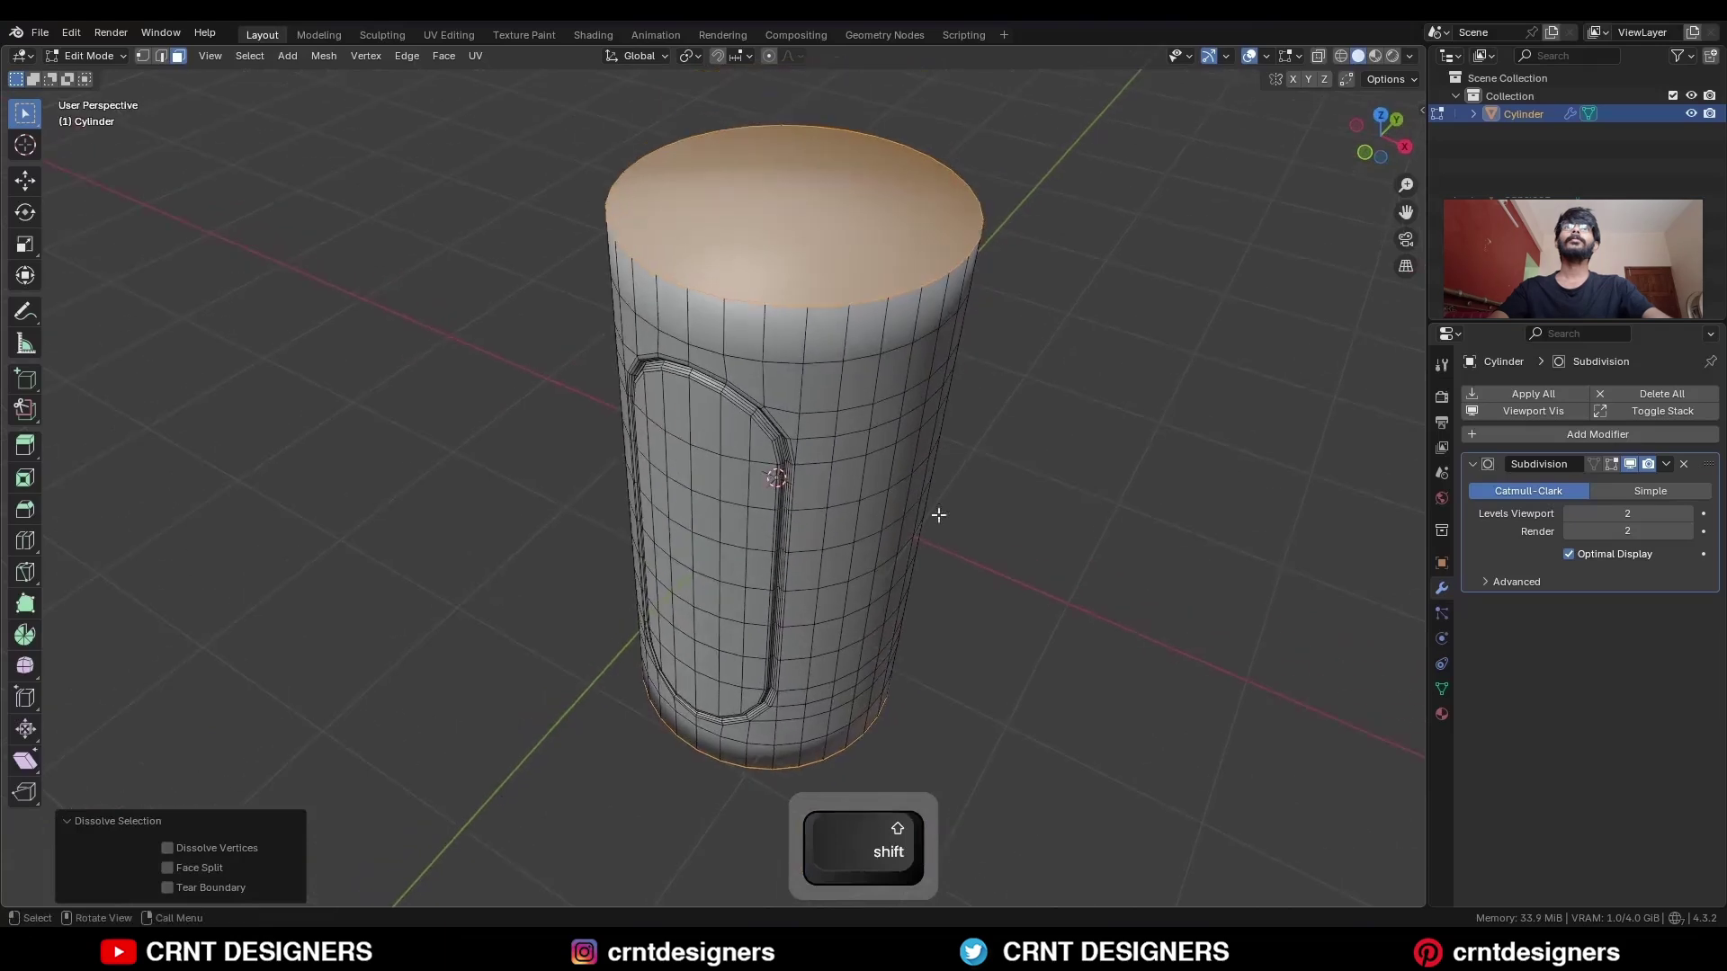
pyautogui.hotkey('ctrl', 'b')
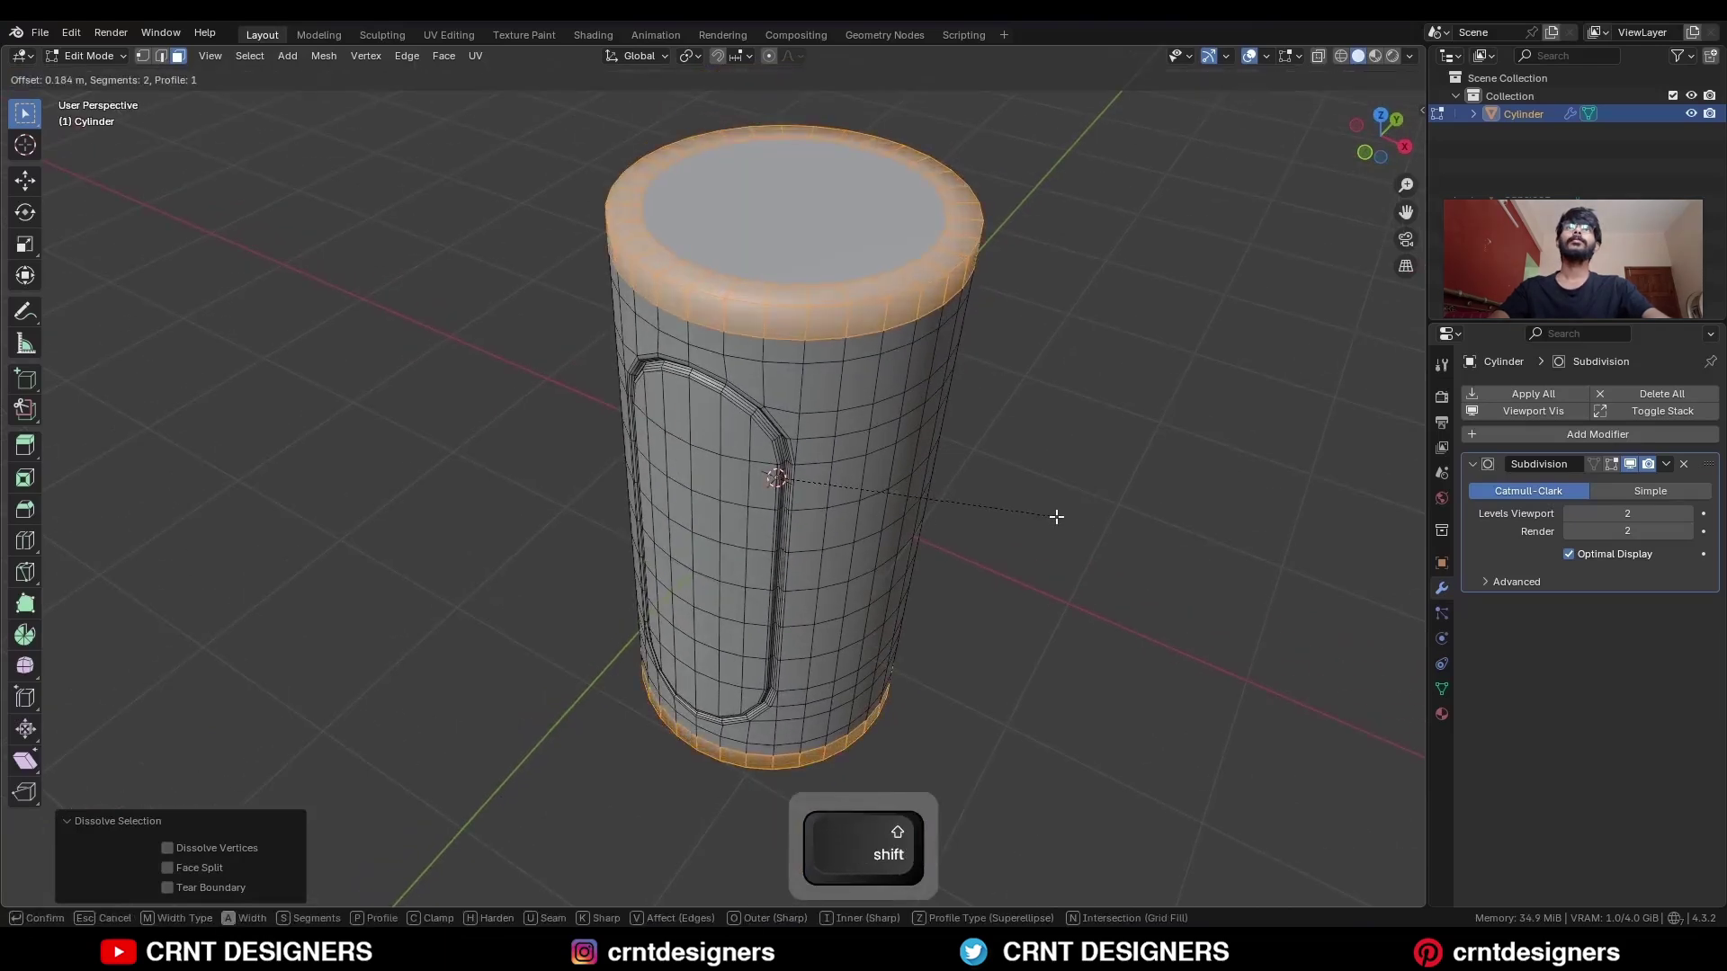
pyautogui.click(1054, 521)
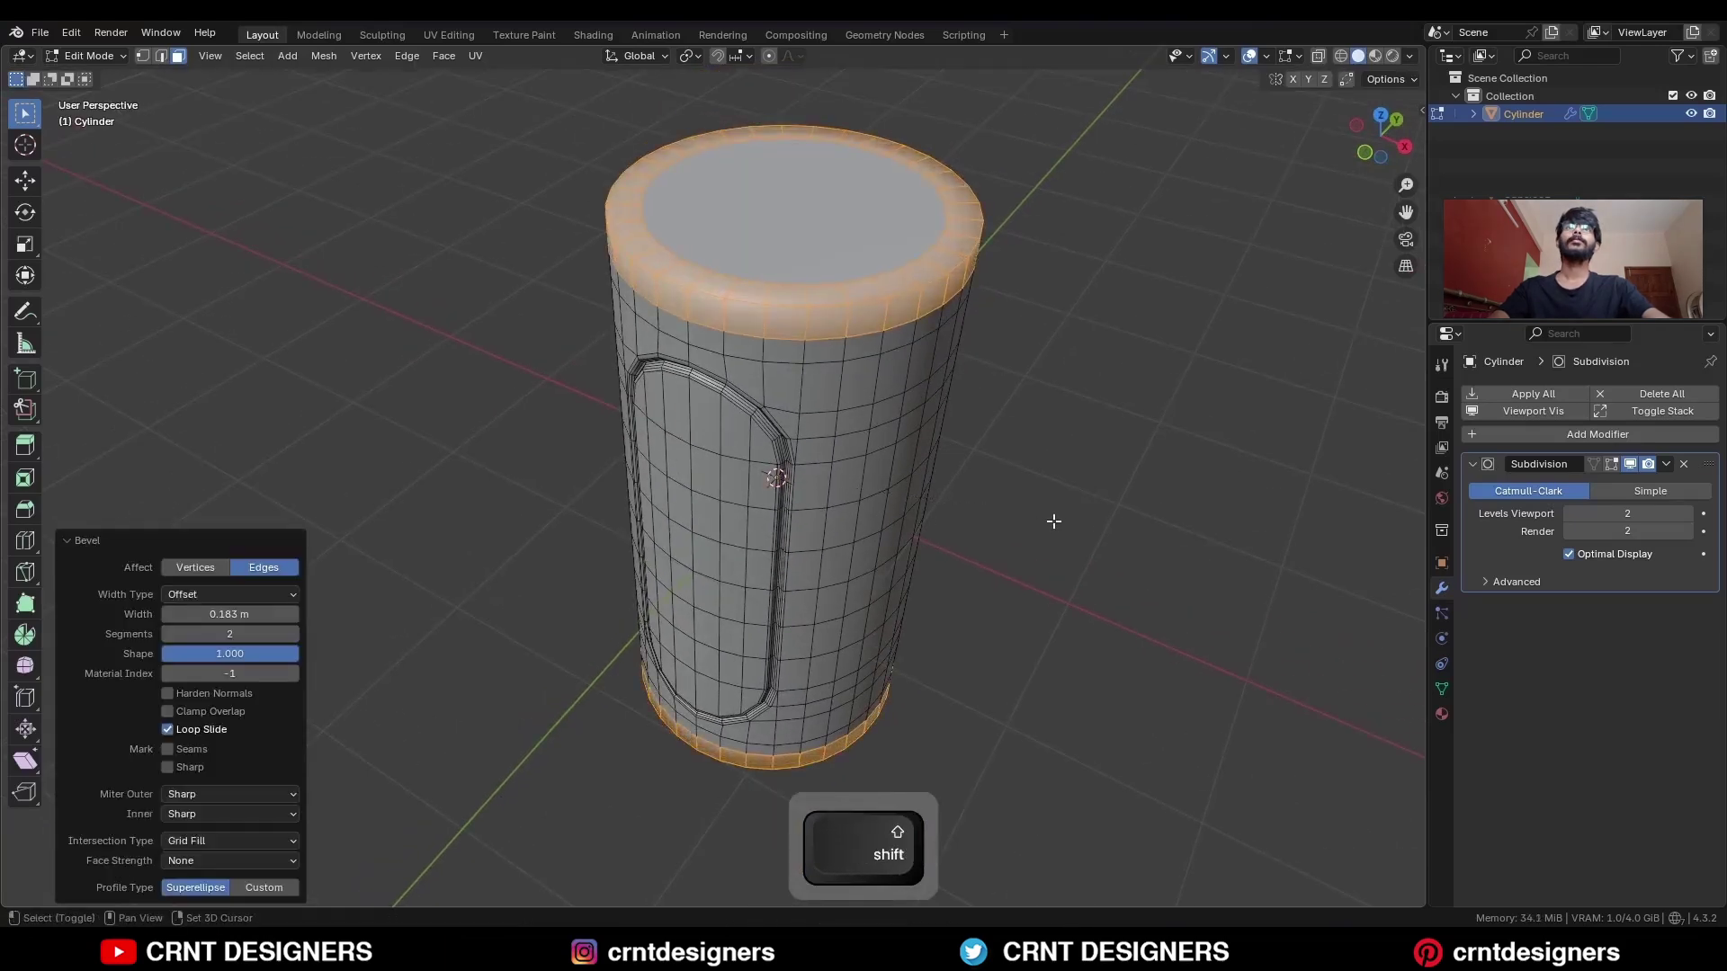
pyautogui.click(169, 635)
# Bevel the inner and outer edge loops of both end chamfers with a width of 0.03 m and 2 segments.
pyautogui.press('2')
pyautogui.press('2')
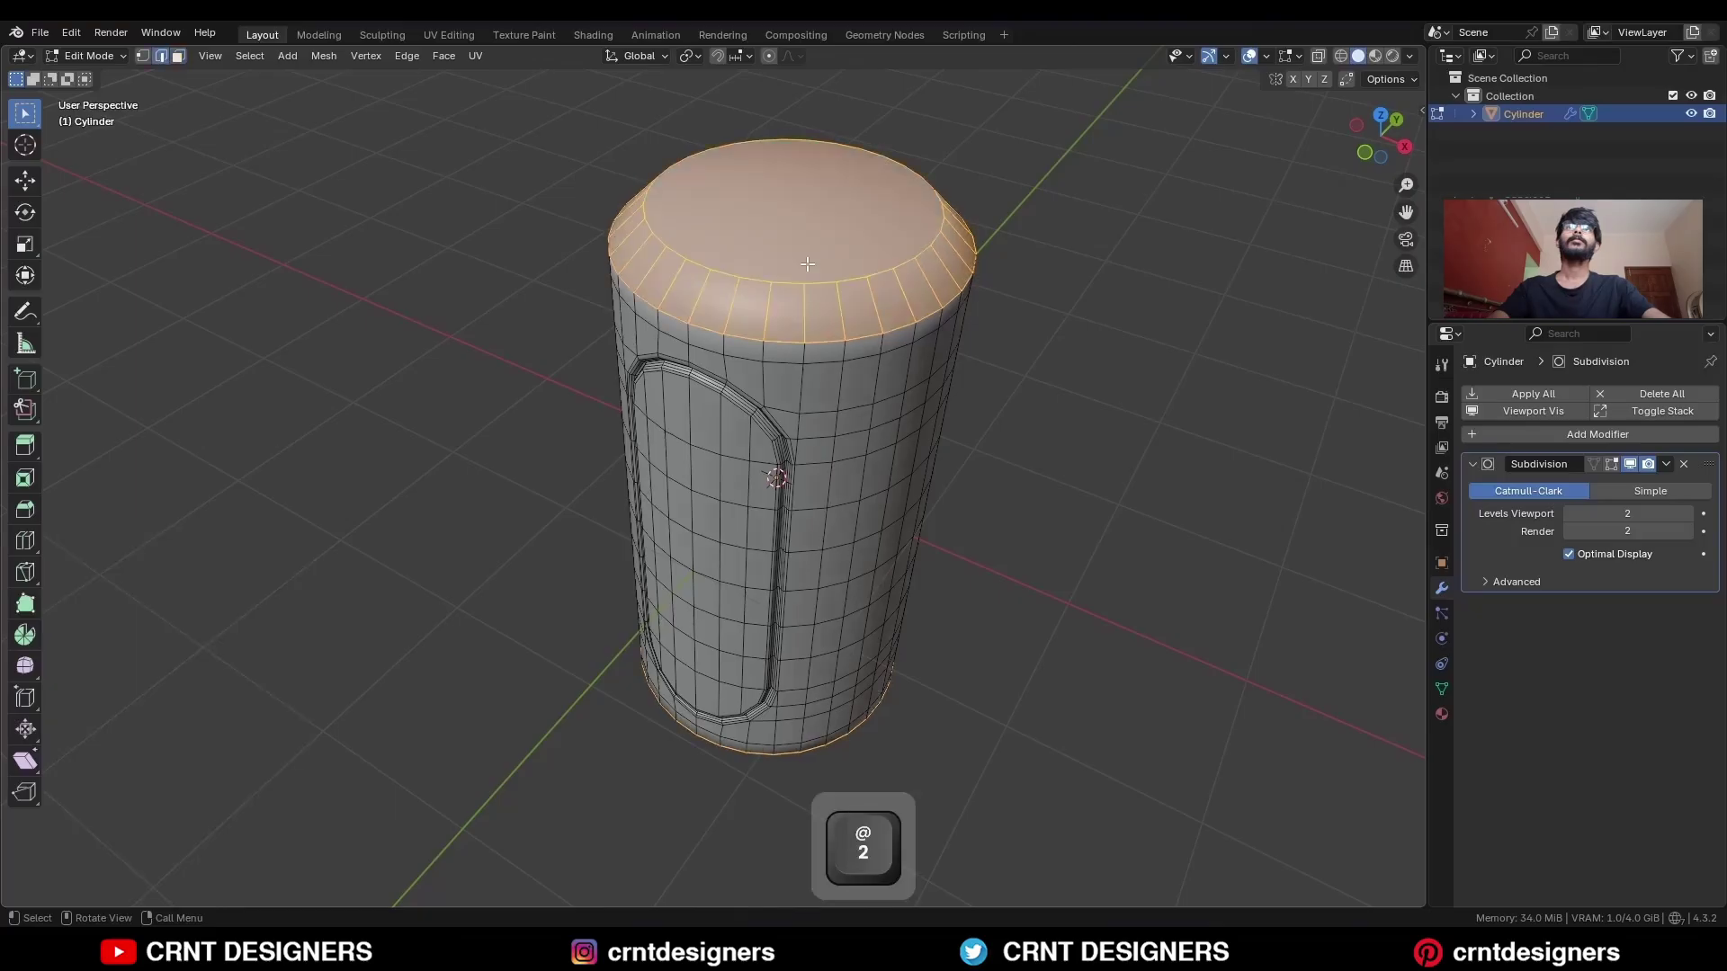
pyautogui.keyDown('alt'); pyautogui.click(820, 286); pyautogui.keyUp('alt')
pyautogui.keyDown('alt'); pyautogui.keyDown('shift'); pyautogui.click(866, 730); pyautogui.keyUp('shift'); pyautogui.keyUp('alt')
pyautogui.moveTo(869, 730); pyautogui.dragTo(874, 504, button='middle')
pyautogui.keyDown('alt'); pyautogui.keyDown('shift'); pyautogui.click(901, 627); pyautogui.keyUp('shift'); pyautogui.keyUp('alt')
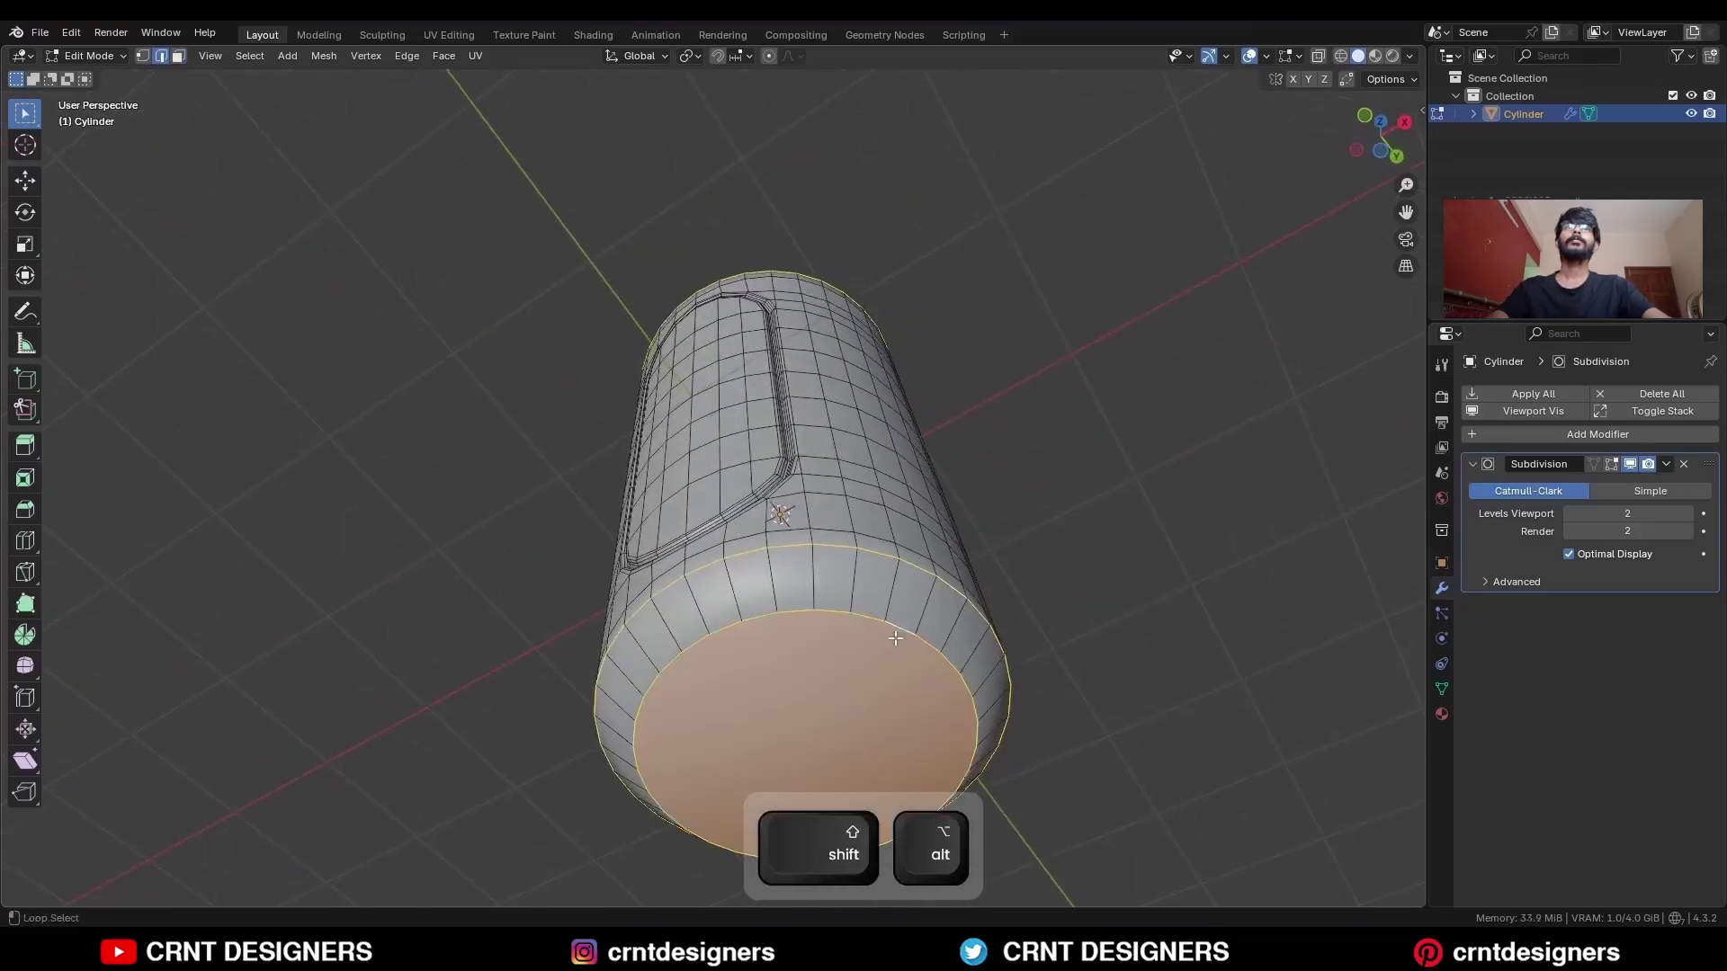
pyautogui.hotkey('ctrl', 'b')
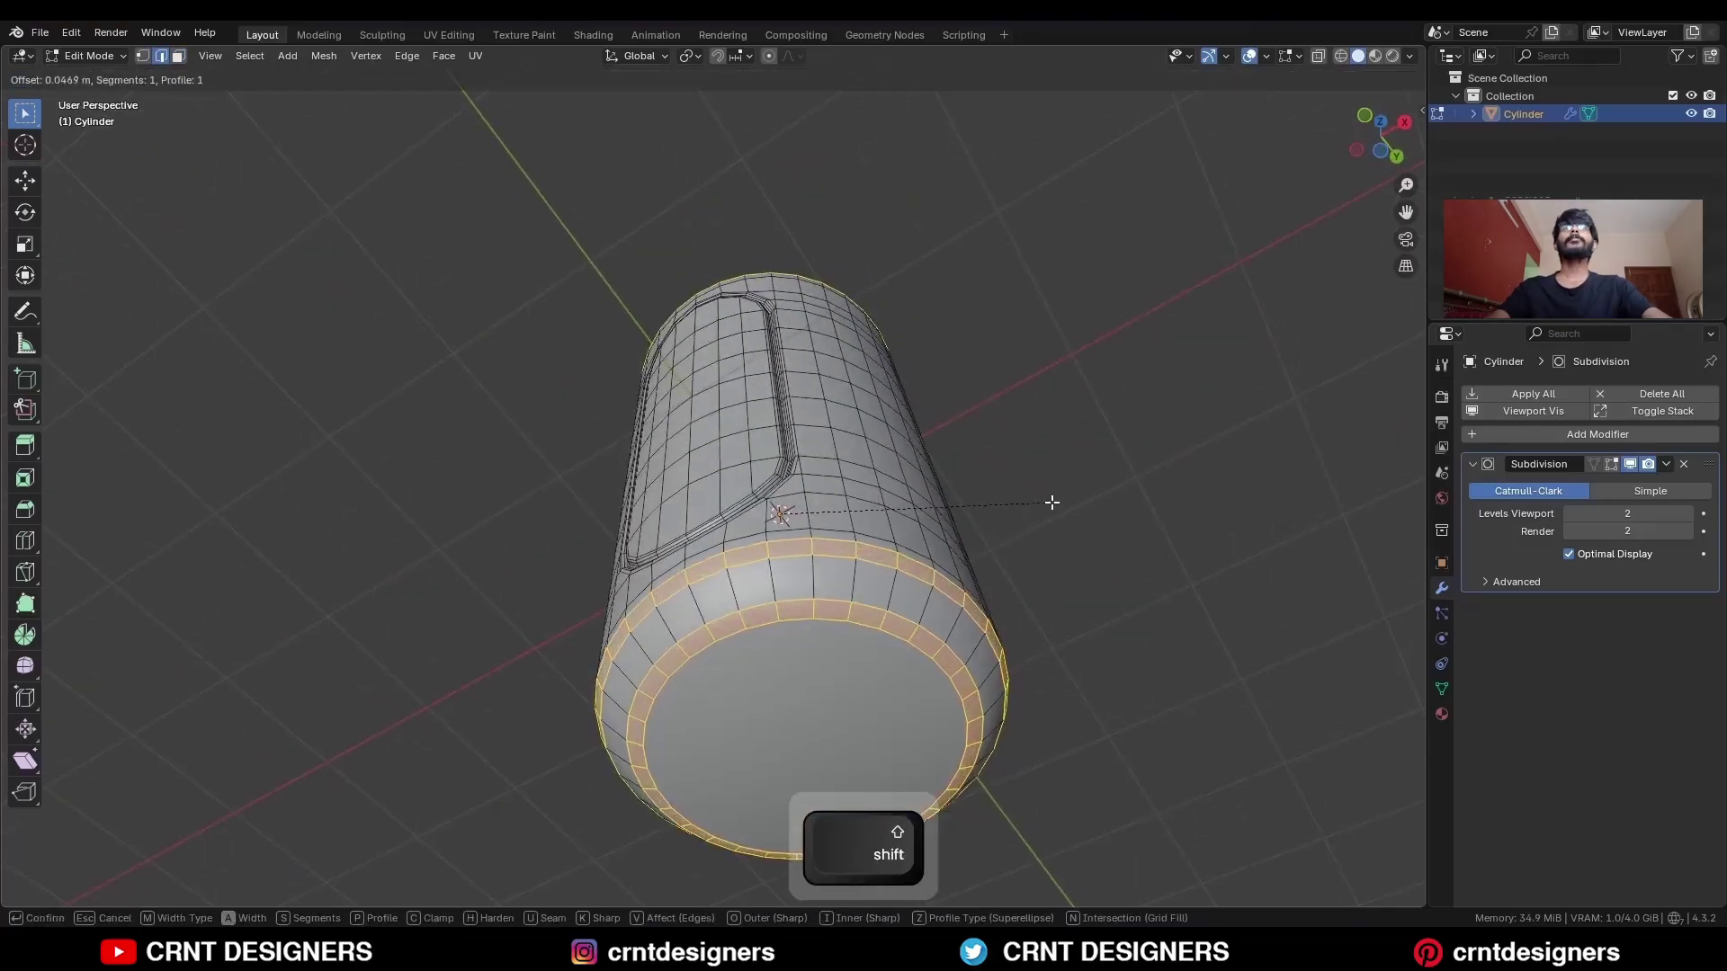
pyautogui.click(1053, 501)
pyautogui.click(293, 635)
pyautogui.click(229, 614)
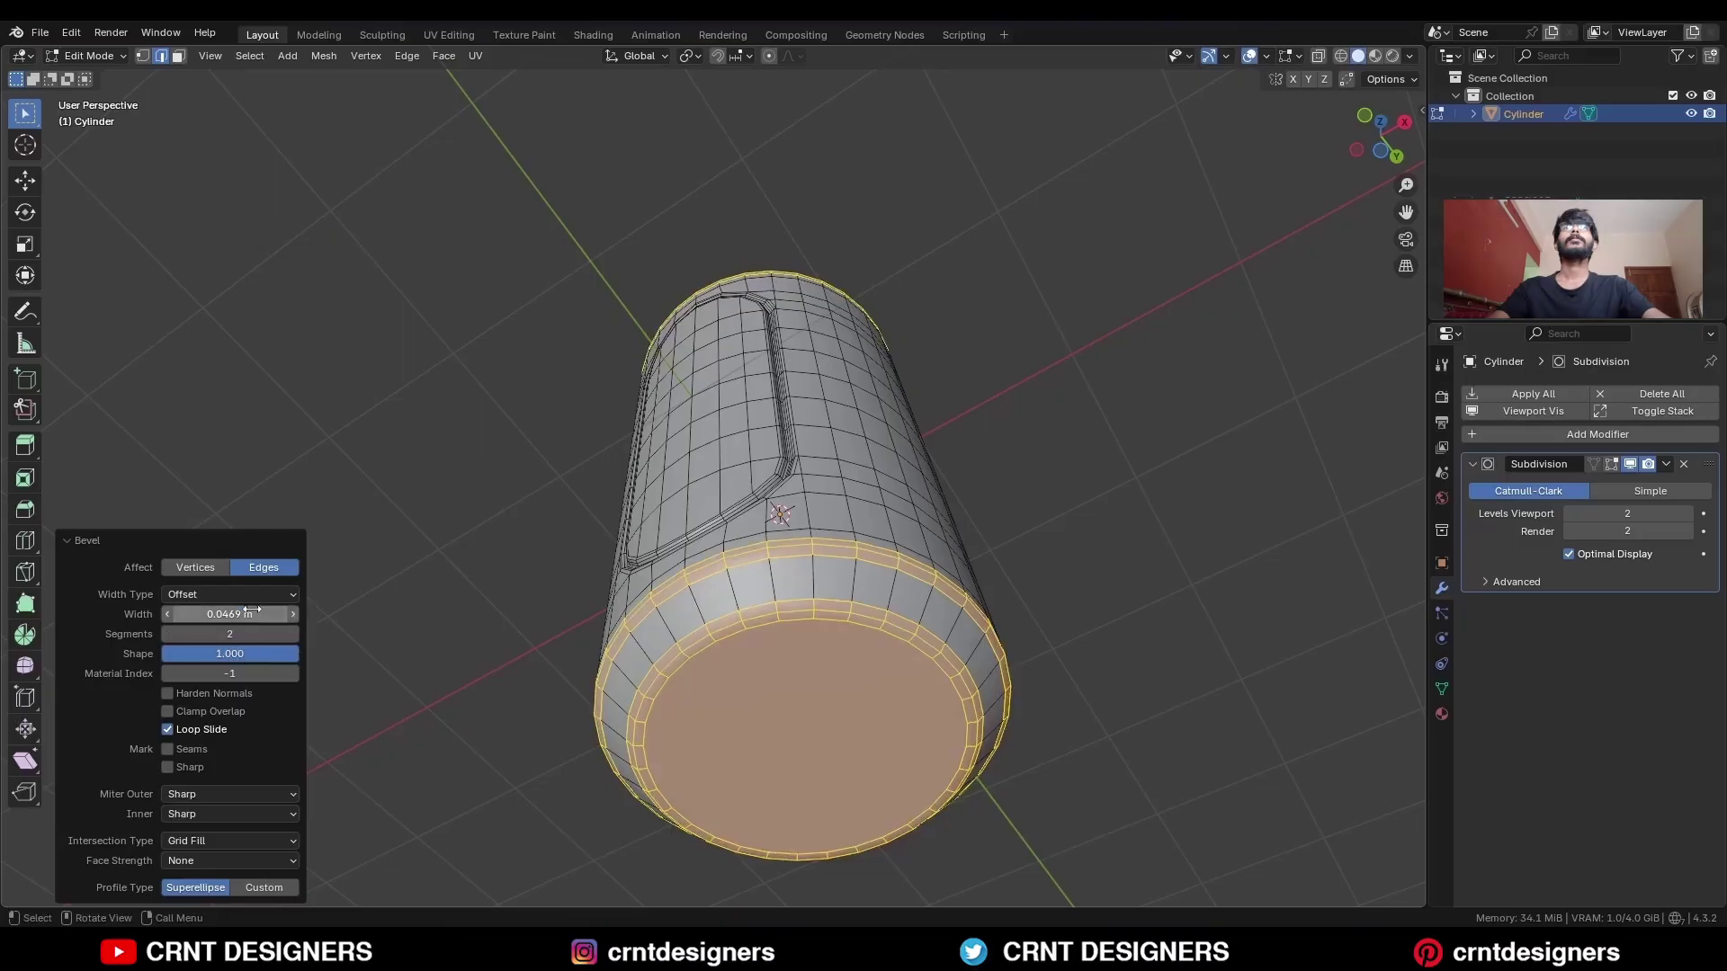
pyautogui.write('0.03')
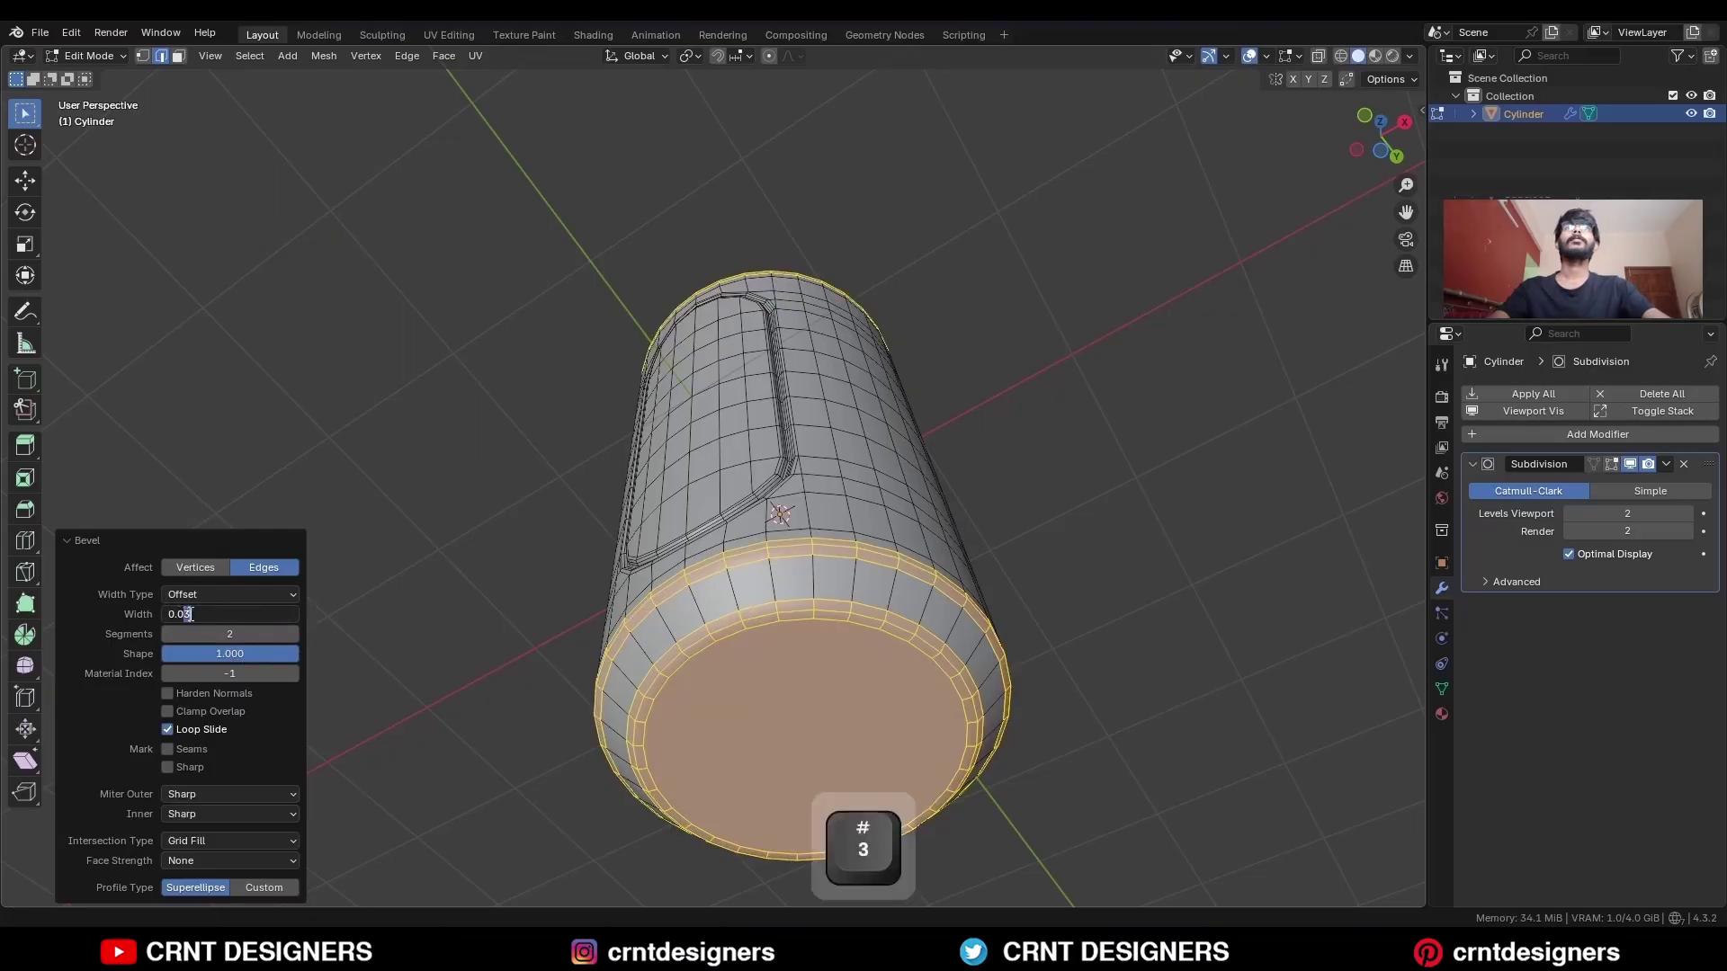
pyautogui.press('Return')
# Inset the top cap face by about 0.18 m and delete the inner face.
pyautogui.moveTo(900, 809); pyautogui.dragTo(840, 296, button='middle')
pyautogui.press('i')
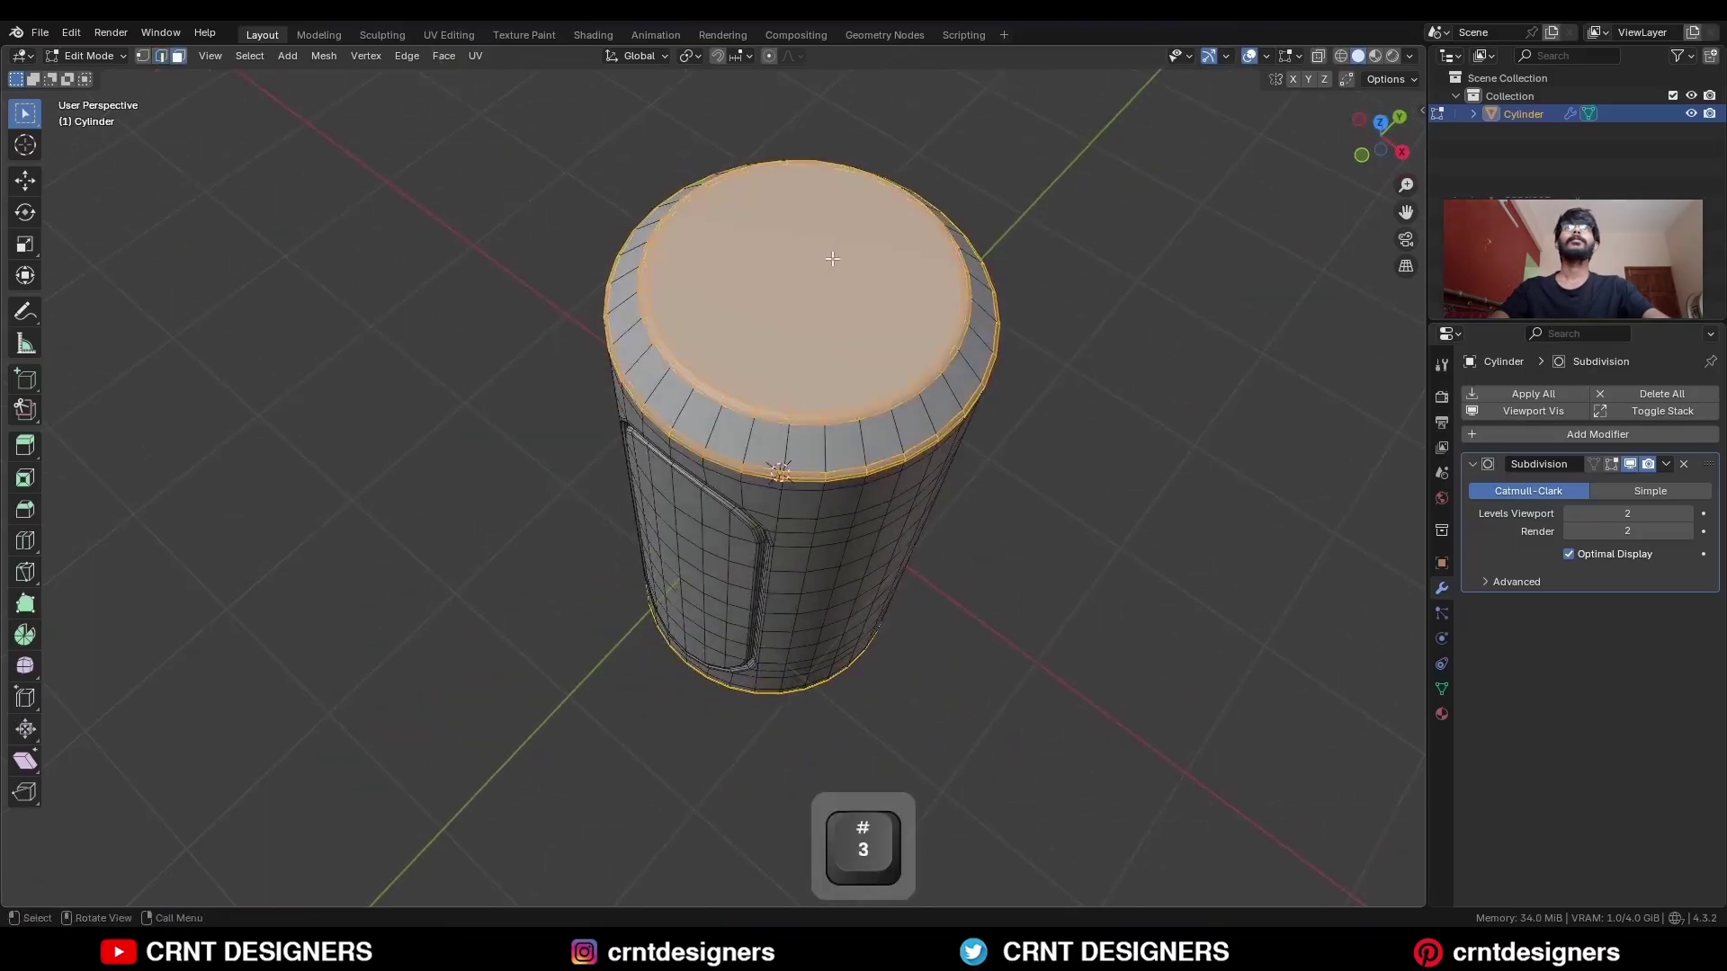
pyautogui.click(1021, 293)
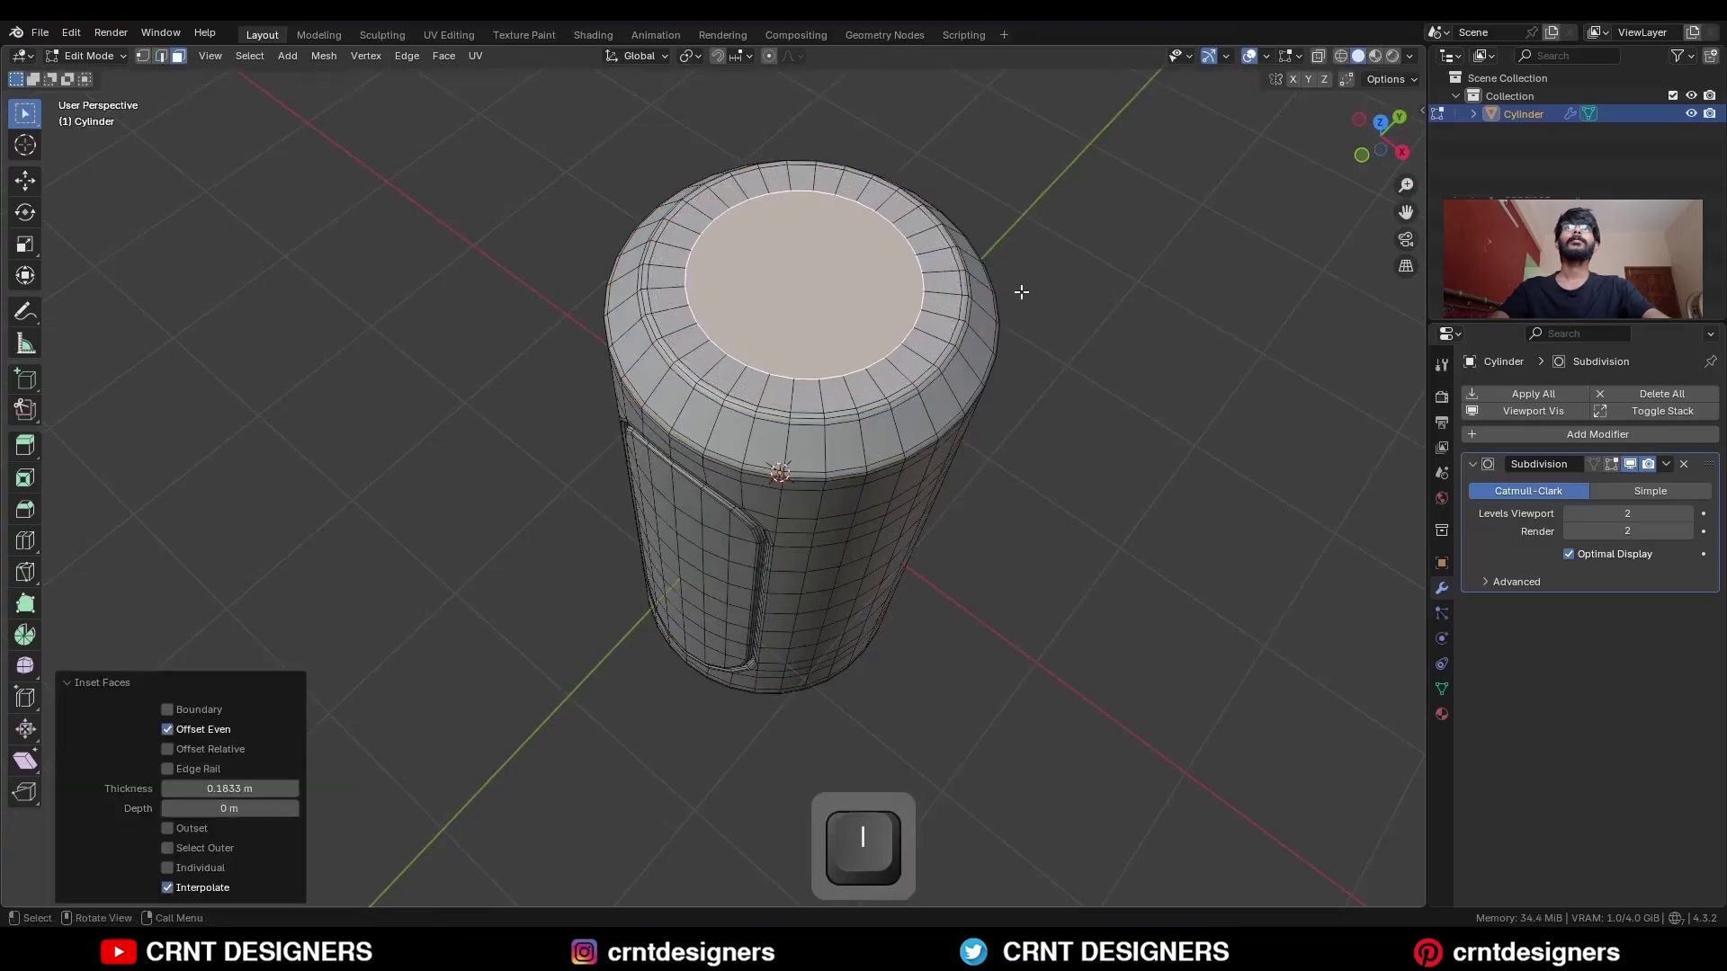
pyautogui.hotkey('ctrl', 'z')
pyautogui.press('x')
pyautogui.click(1032, 238)
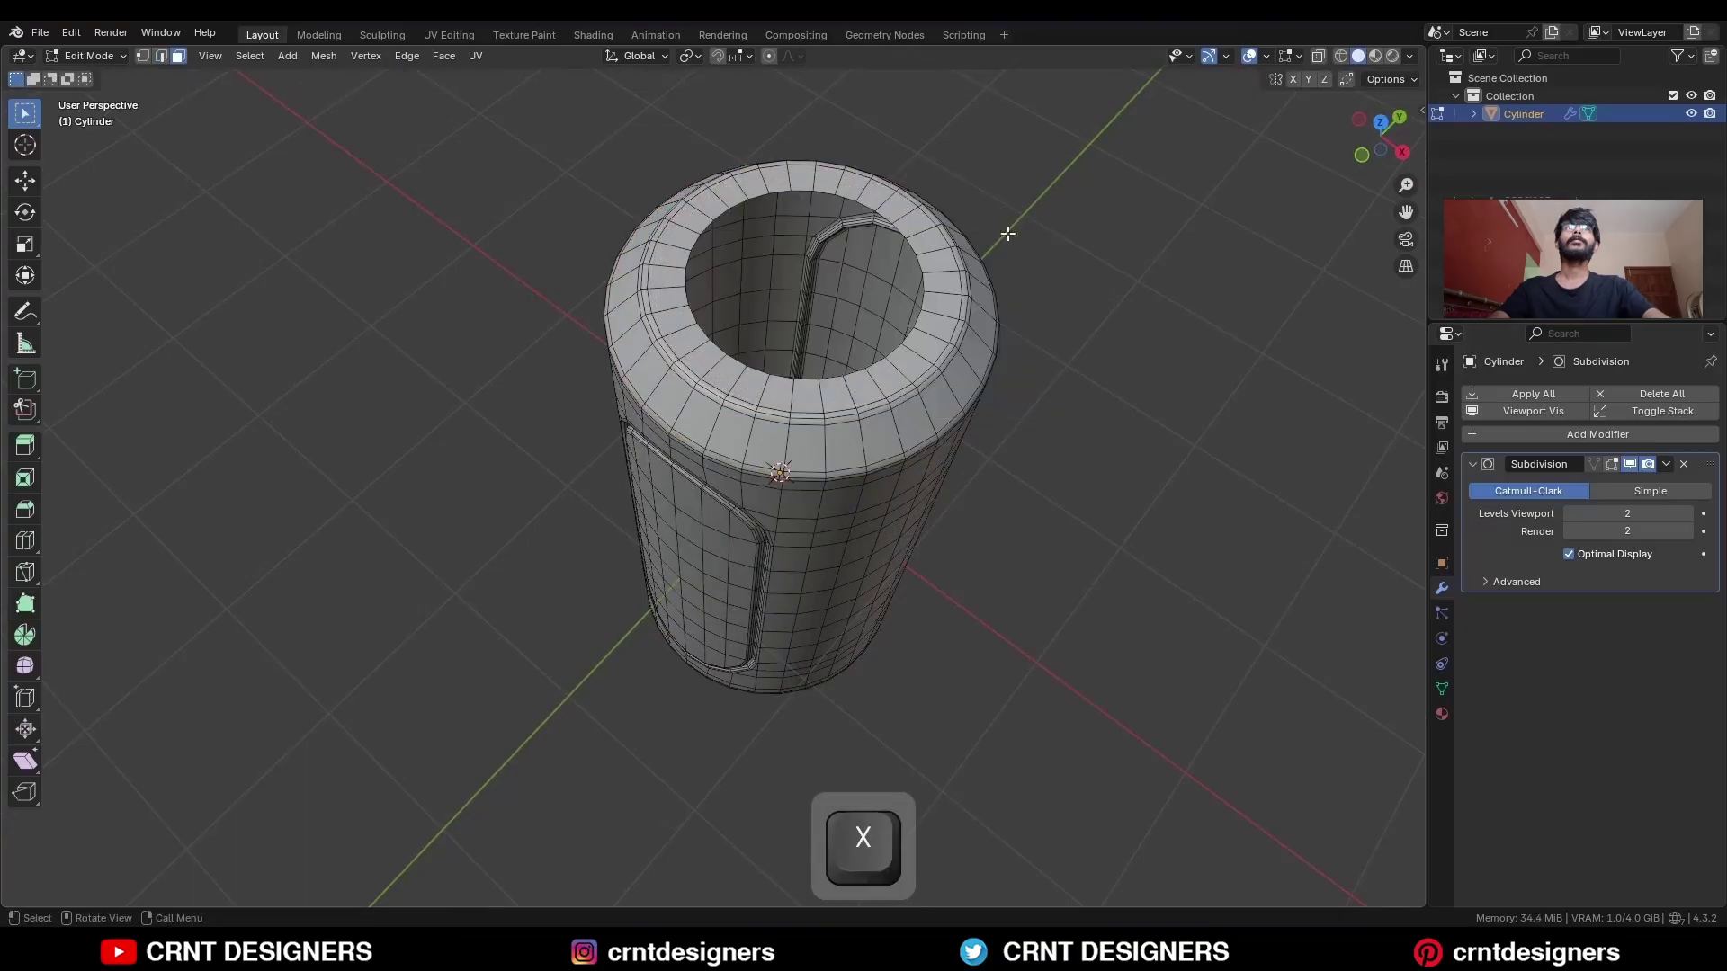
# Grid Fill the open loop in the top cap with span 8, offset 1 and simple blending.
pyautogui.press('2')
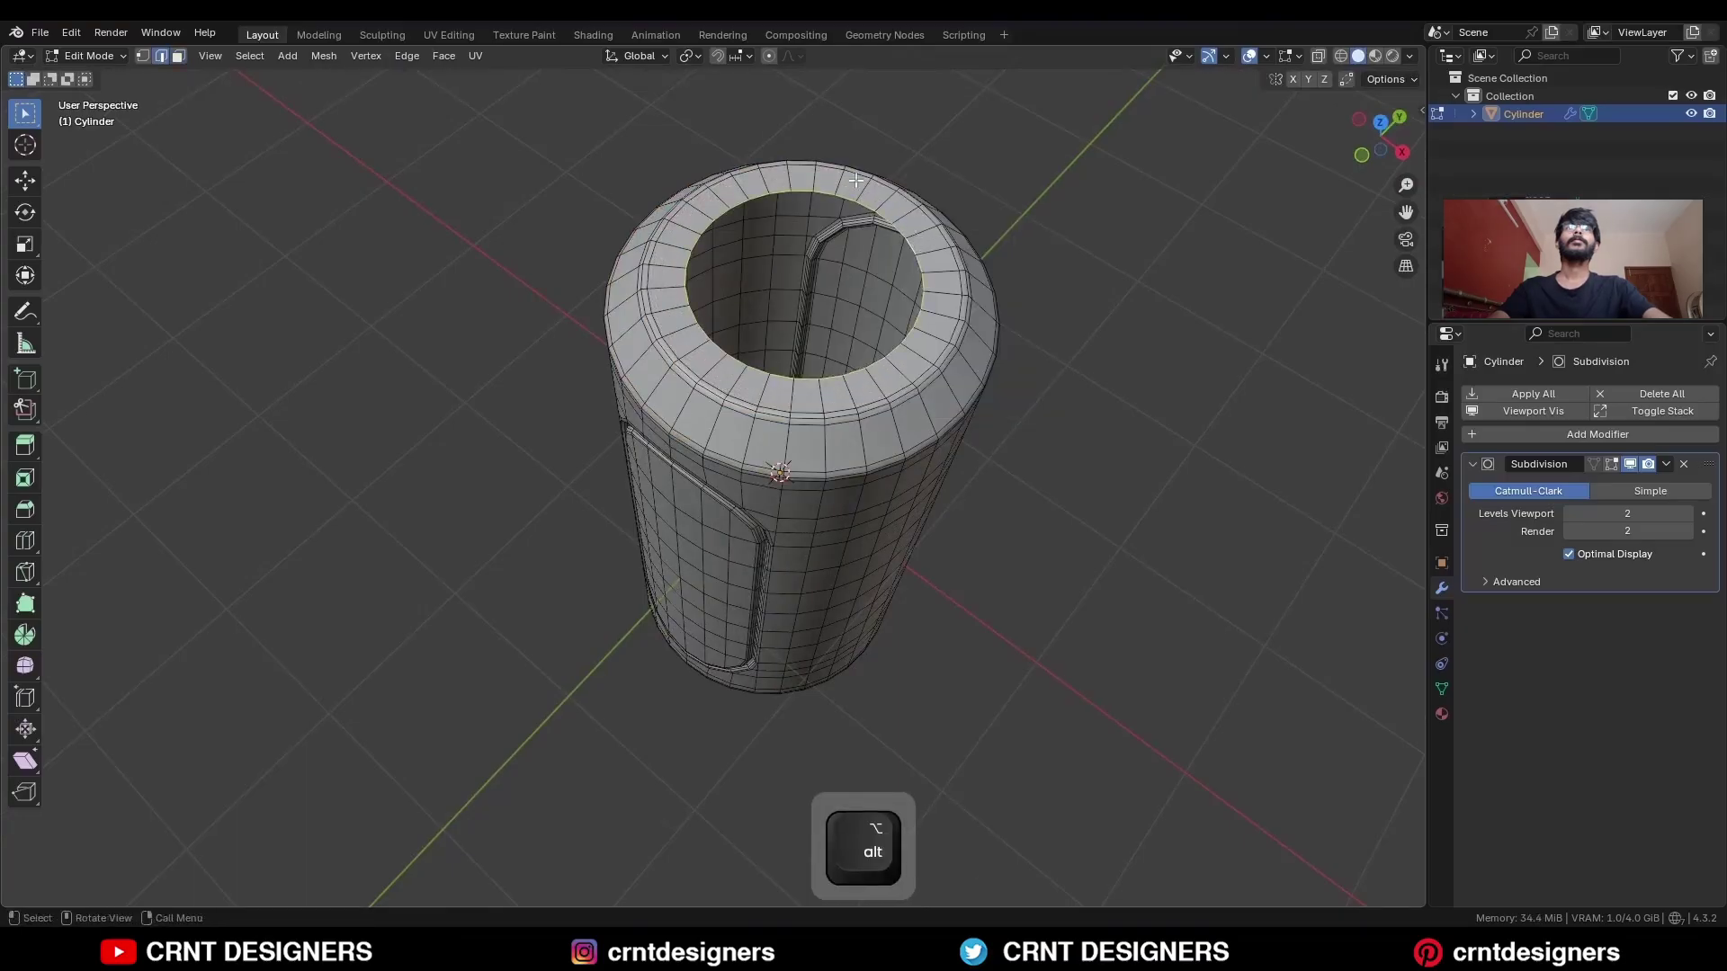
pyautogui.click(444, 56)
pyautogui.click(488, 269)
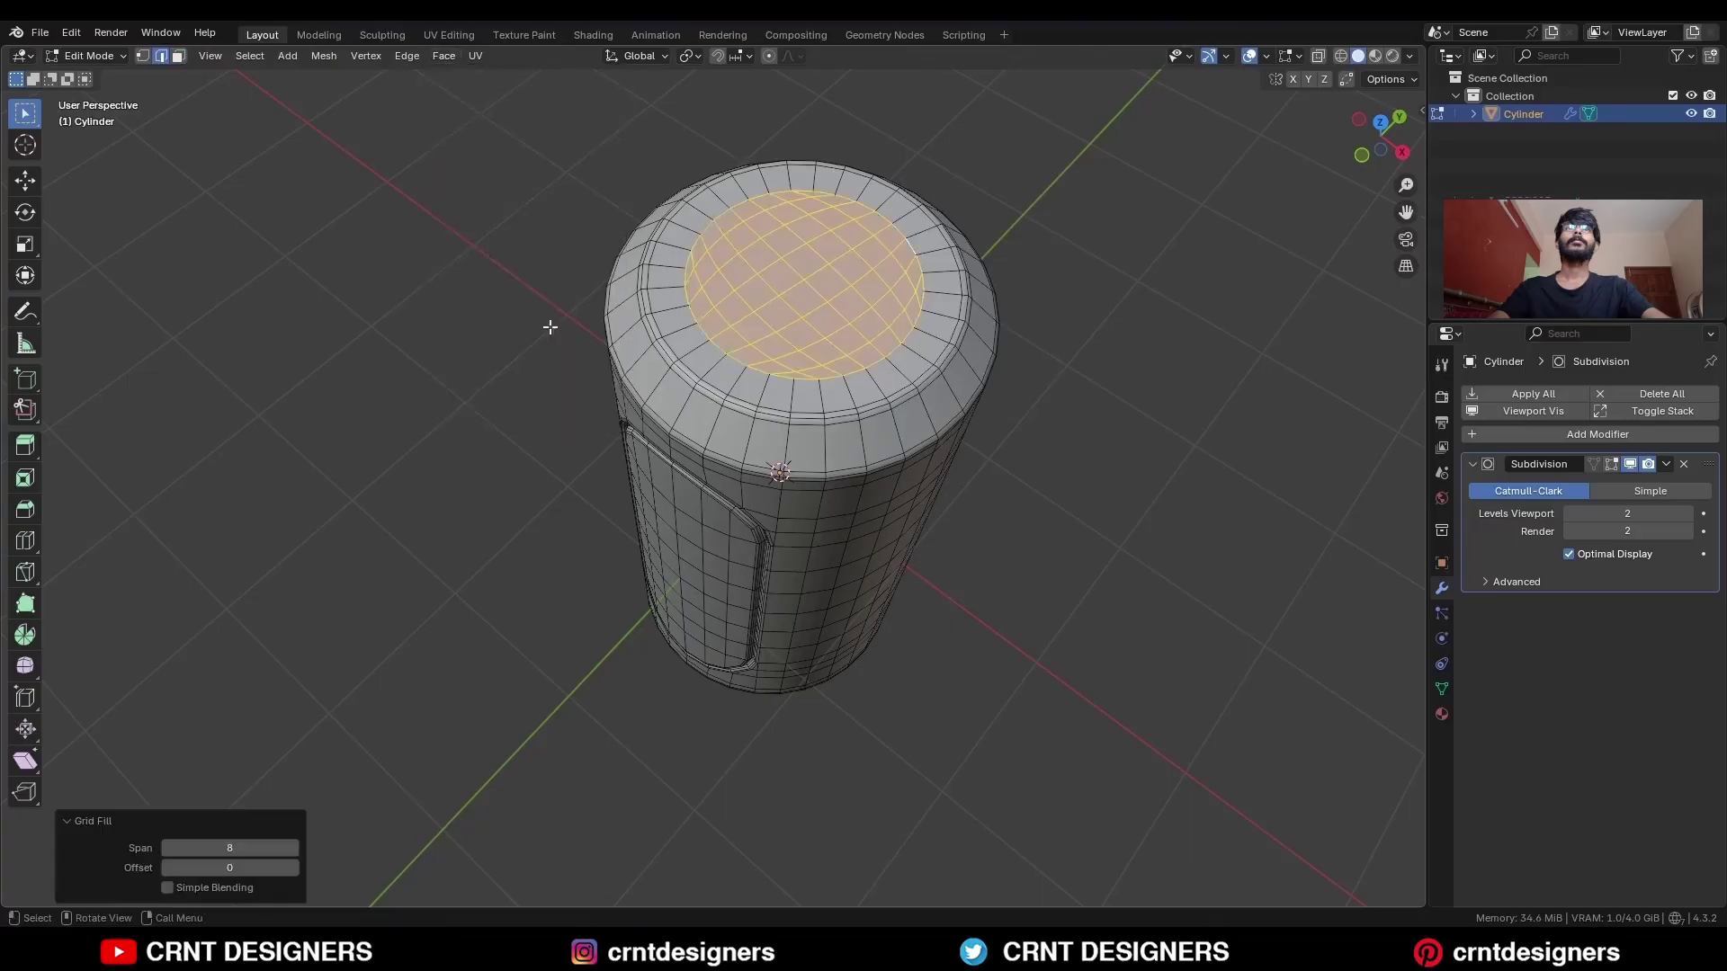
pyautogui.moveTo(726, 393); pyautogui.dragTo(817, 392, button='middle')
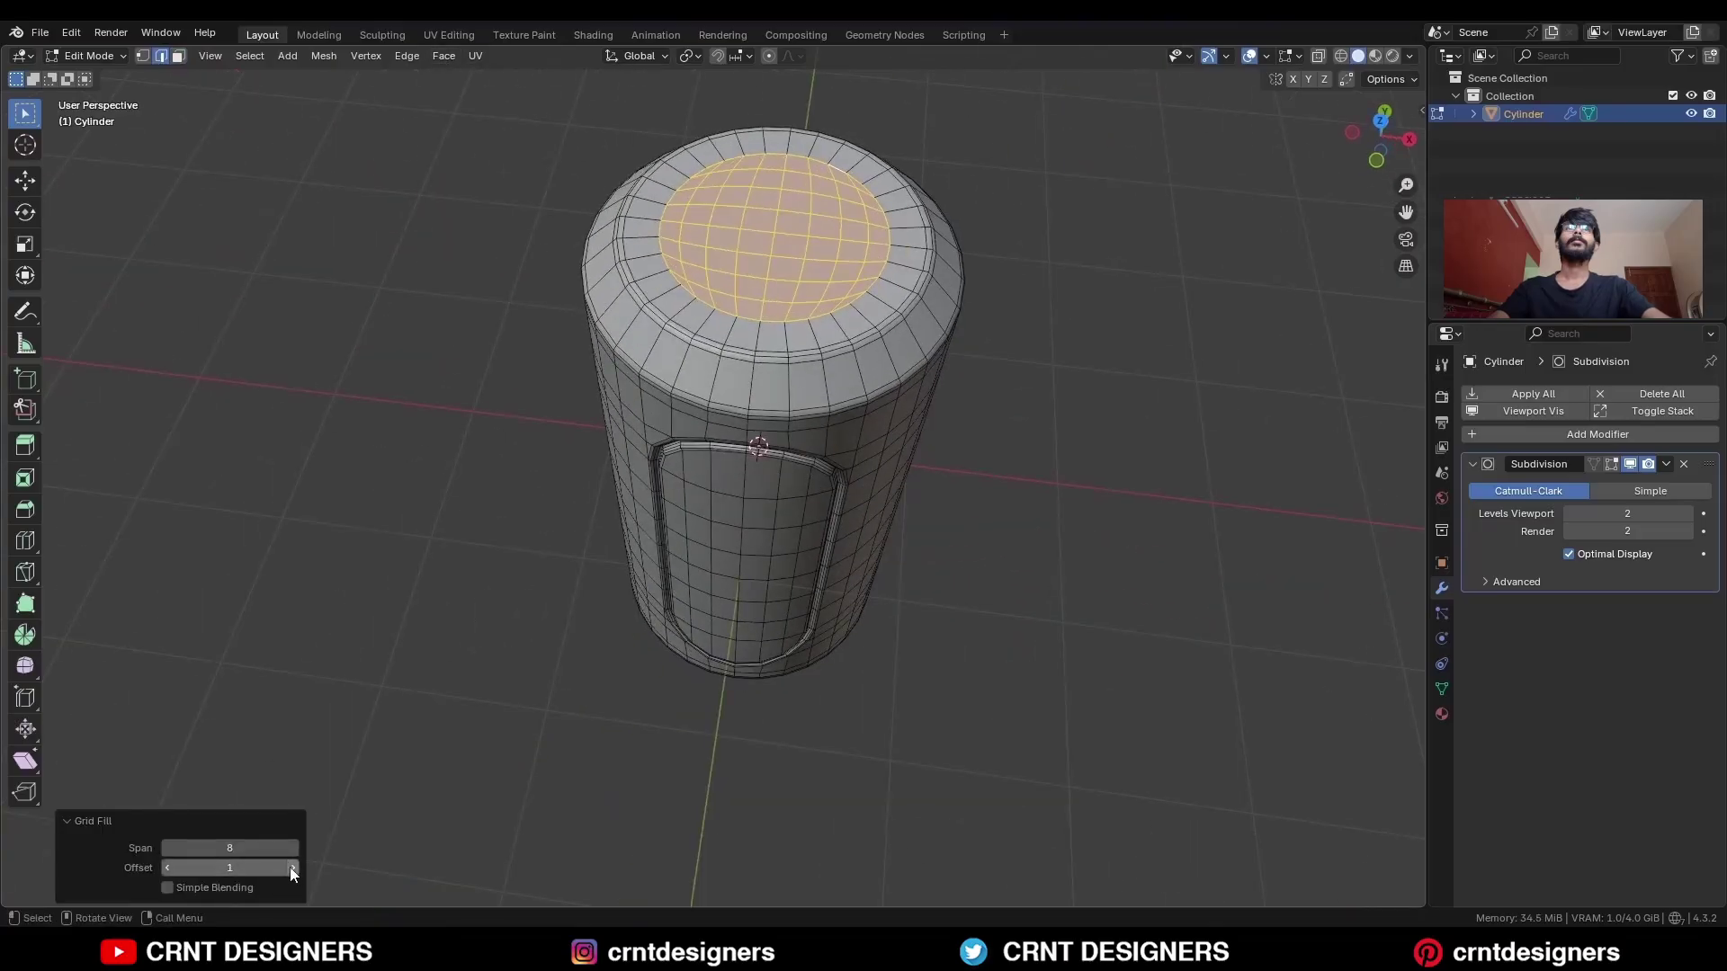
pyautogui.click(290, 867)
pyautogui.click(167, 886)
# Symmetrize the whole mesh from +Z to -Z to copy the top cap's topology to the bottom.
pyautogui.moveTo(210, 835); pyautogui.dragTo(910, 413, button='middle')
pyautogui.press('a')
pyautogui.click(324, 57)
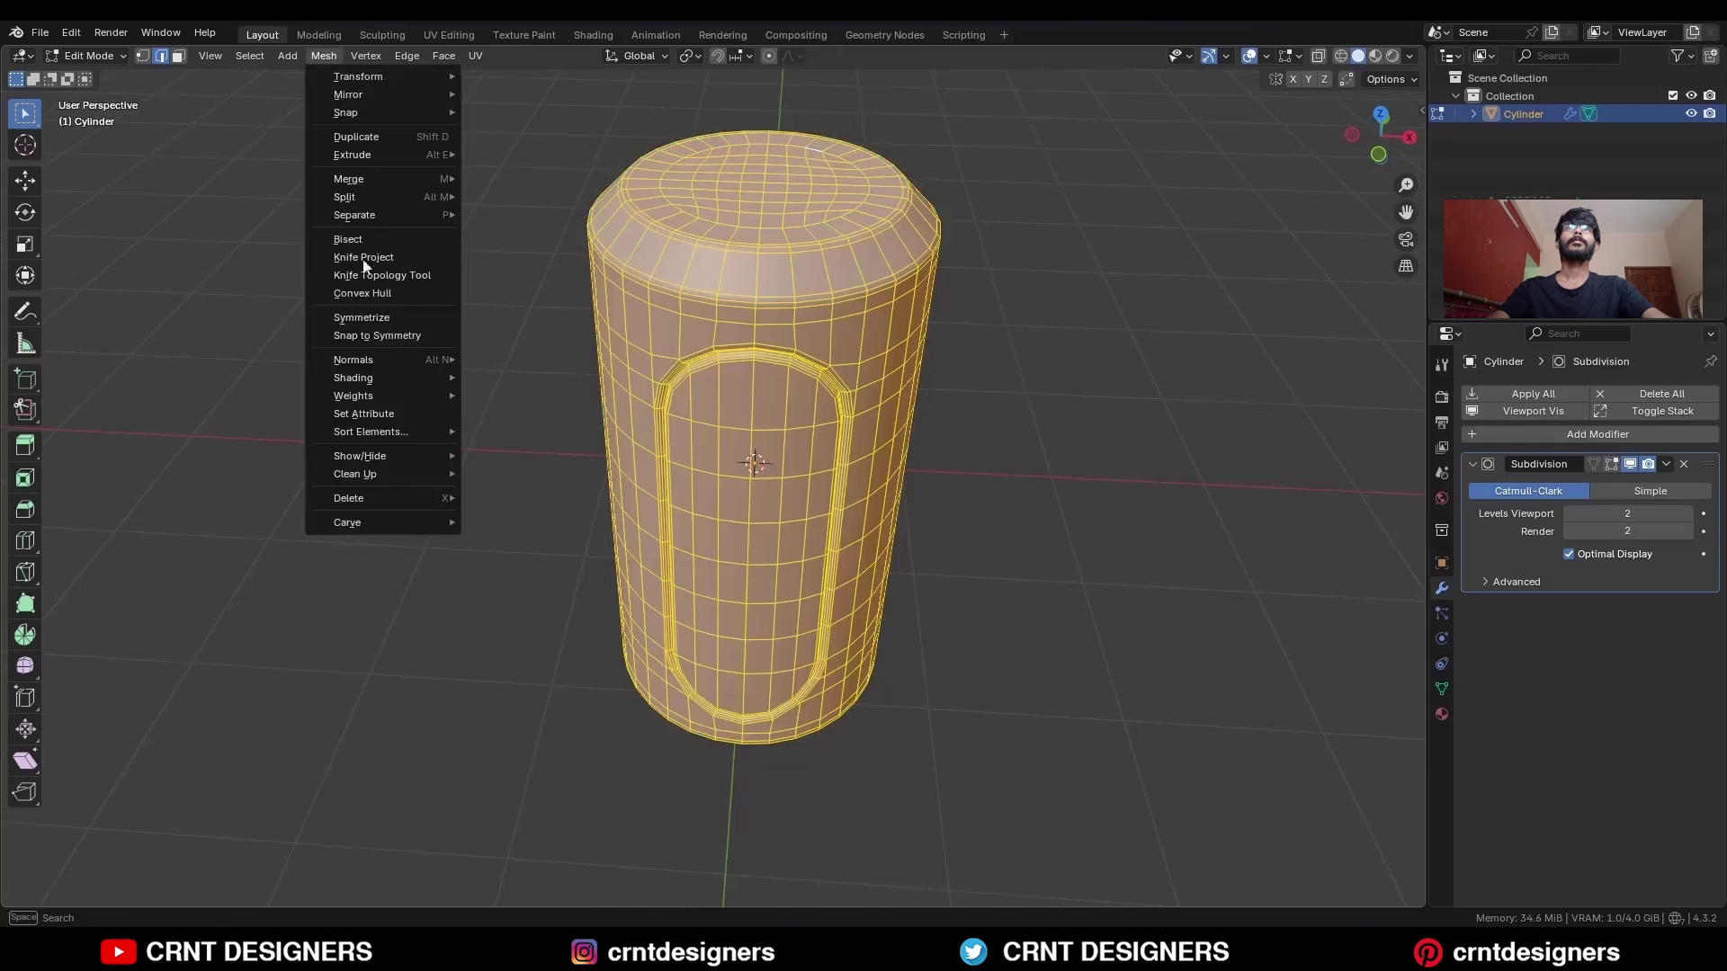
pyautogui.click(374, 320)
pyautogui.click(239, 863)
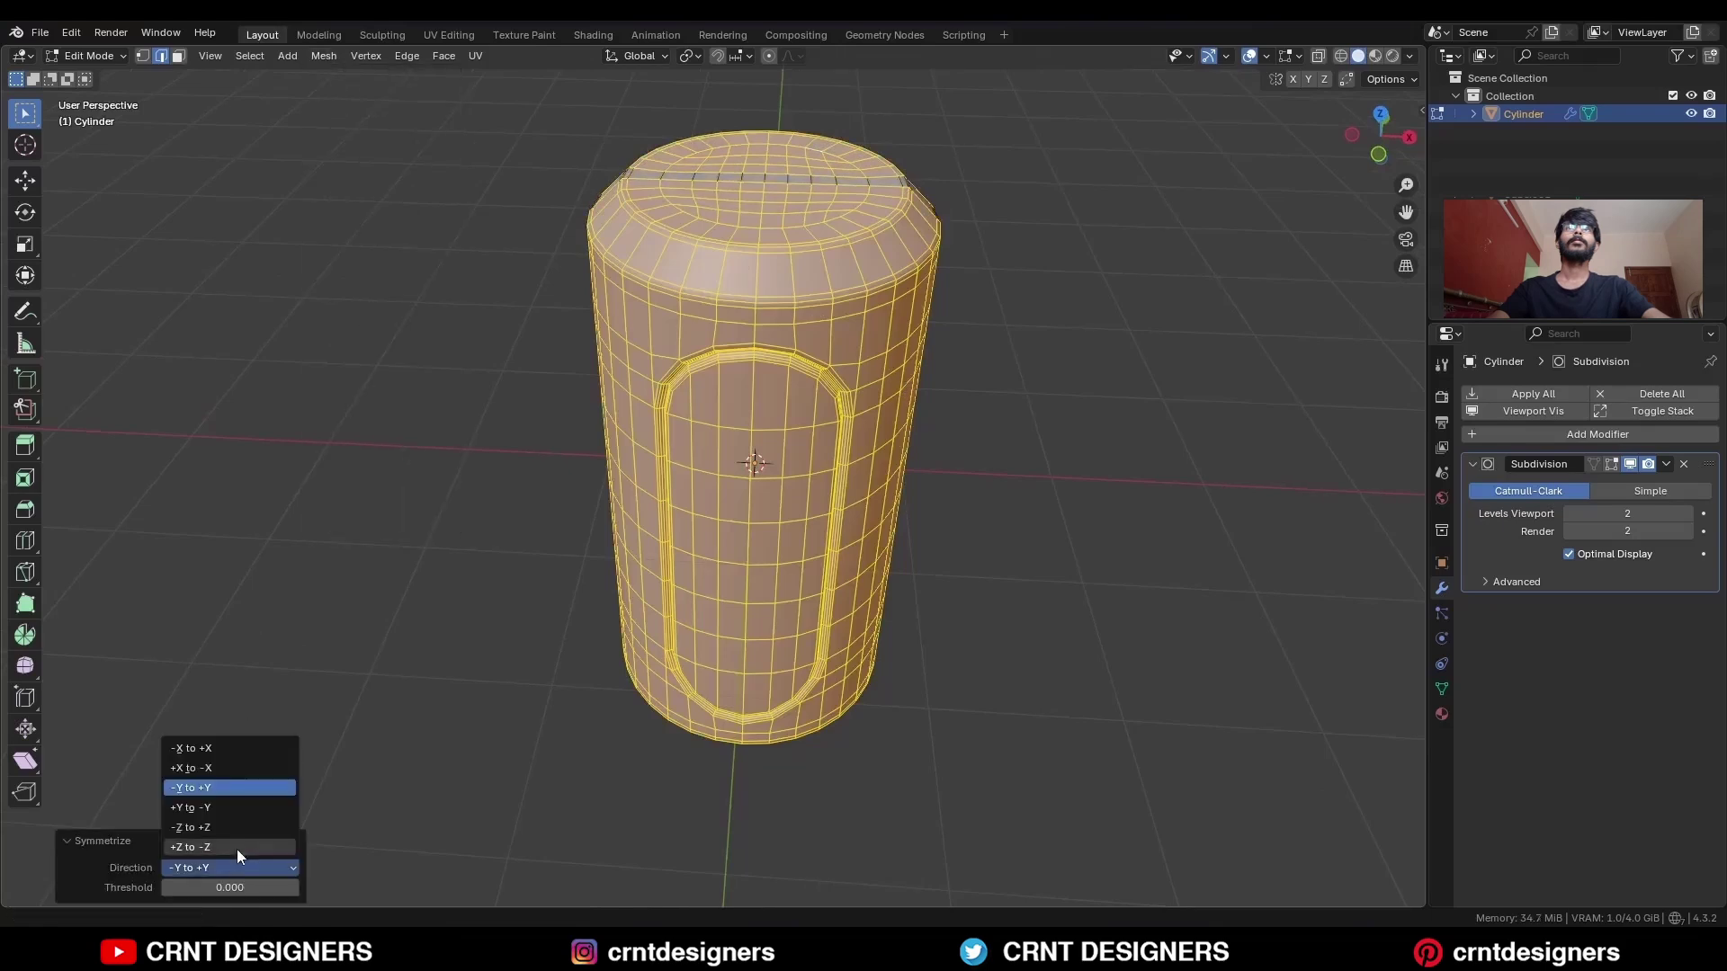
pyautogui.click(237, 846)
# Shade the cylinder smooth in Object Mode and set the viewport shading to MatCap lighting with Cavity enabled.
pyautogui.click(1087, 359)
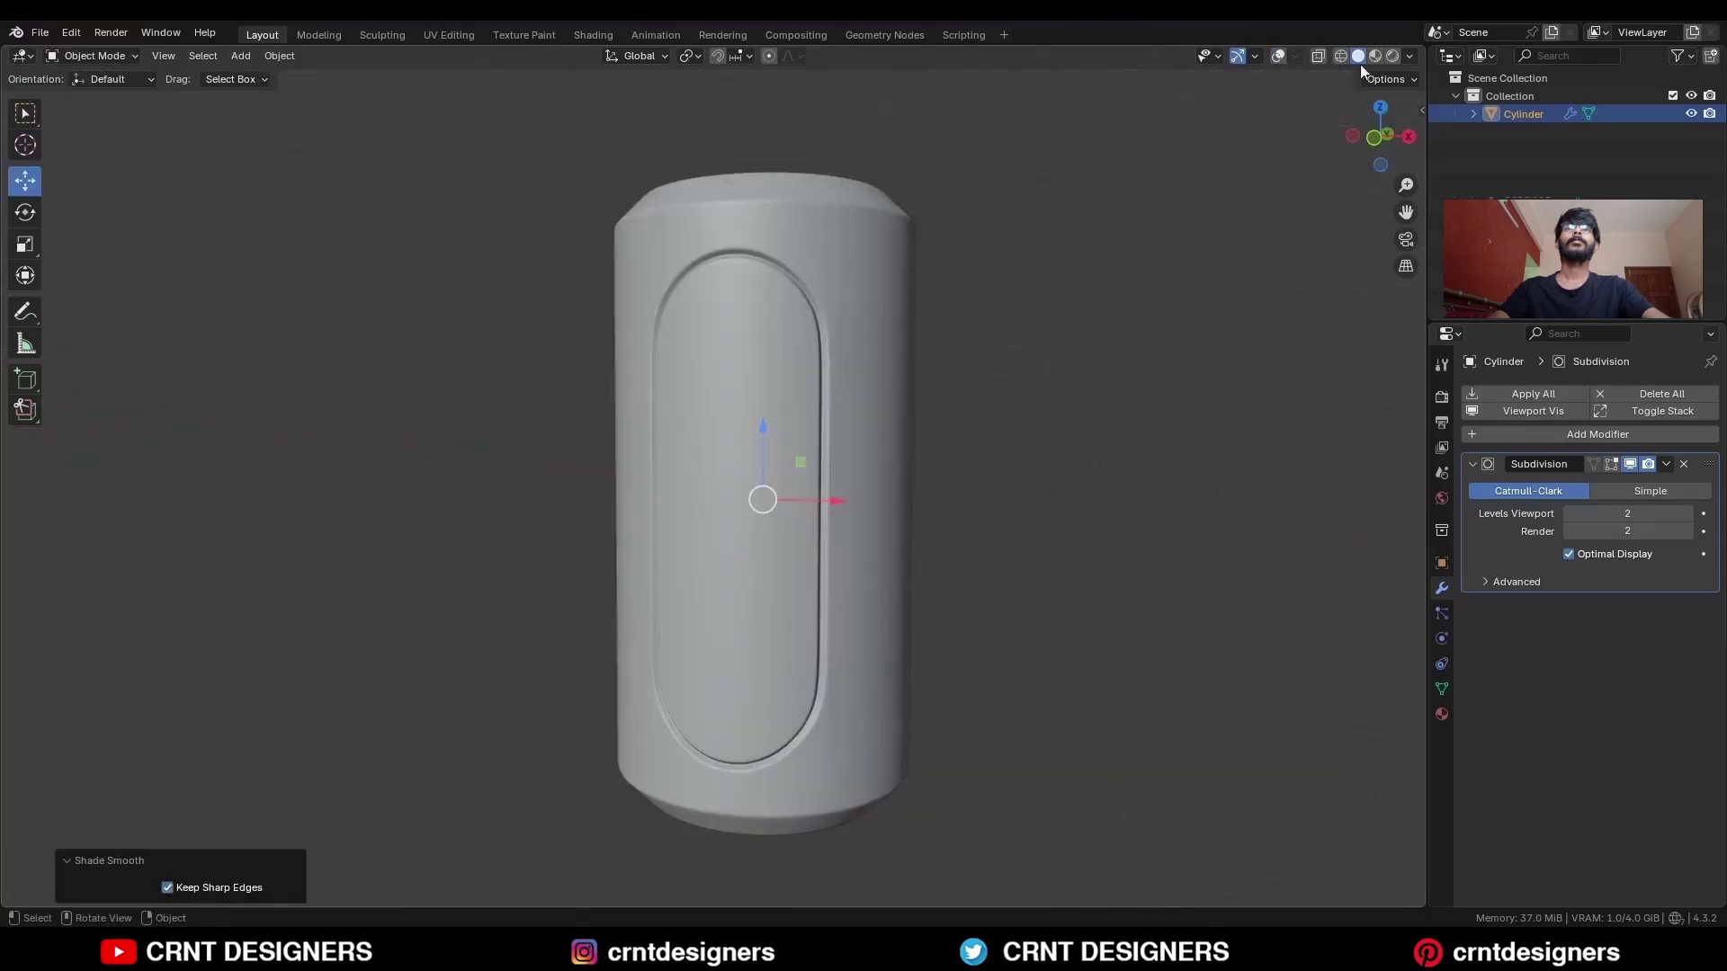
pyautogui.click(1409, 56)
pyautogui.click(1393, 143)
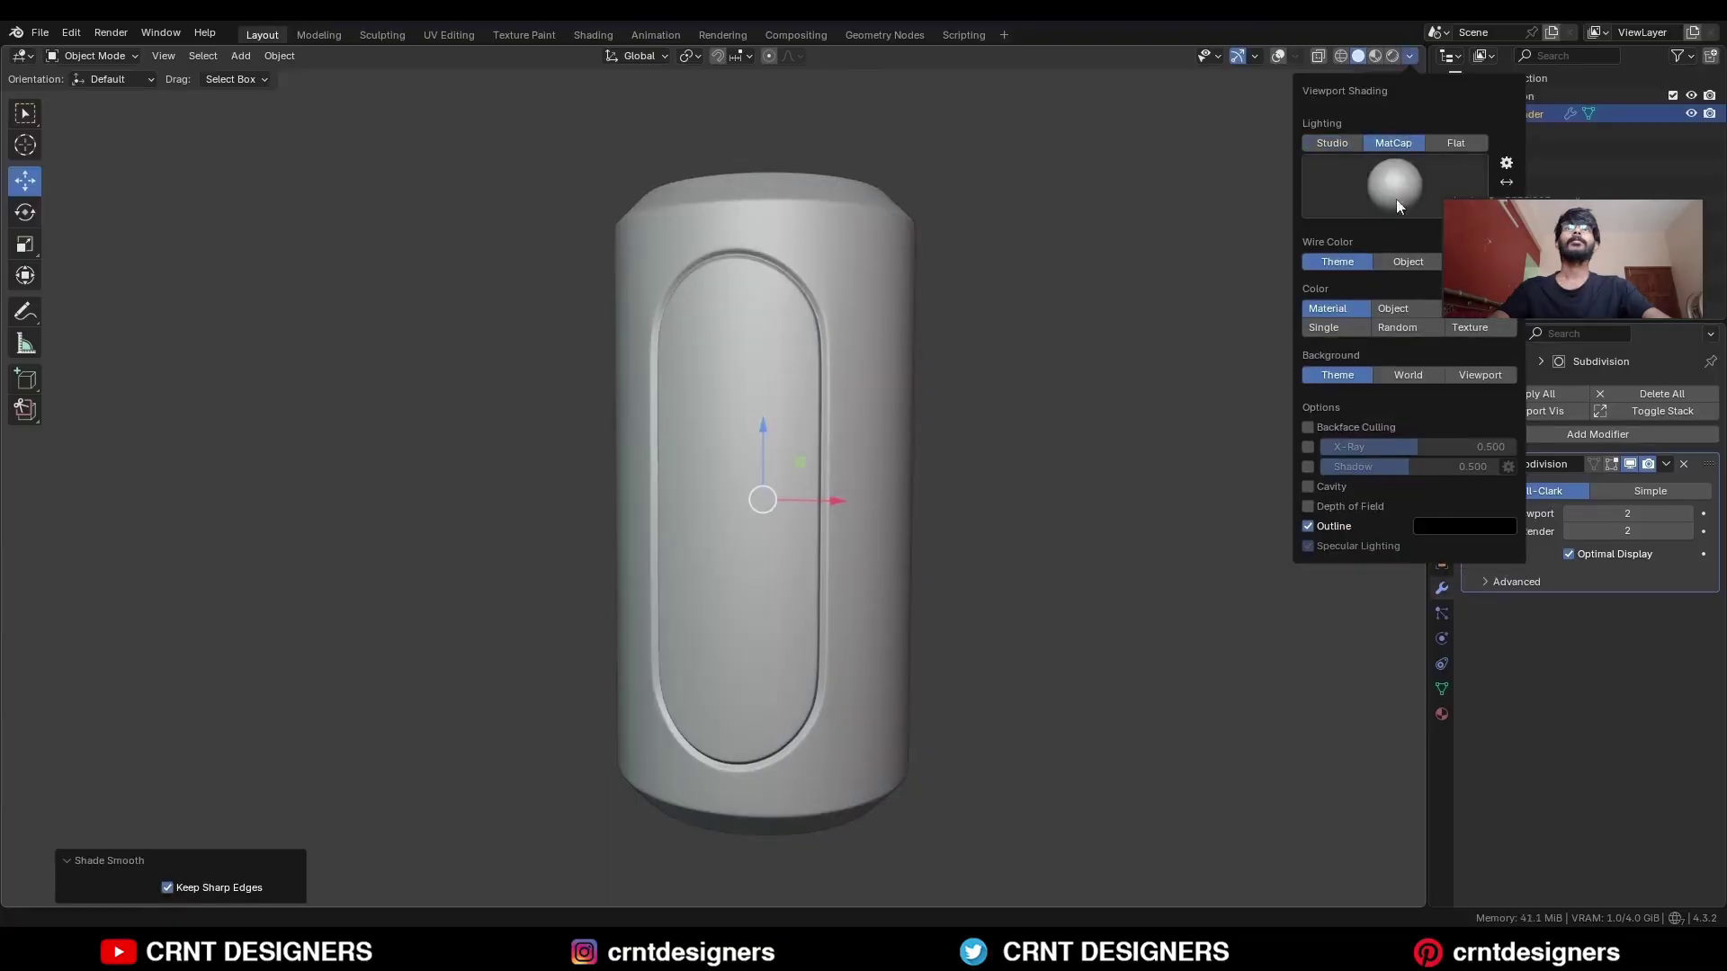
pyautogui.click(1309, 487)
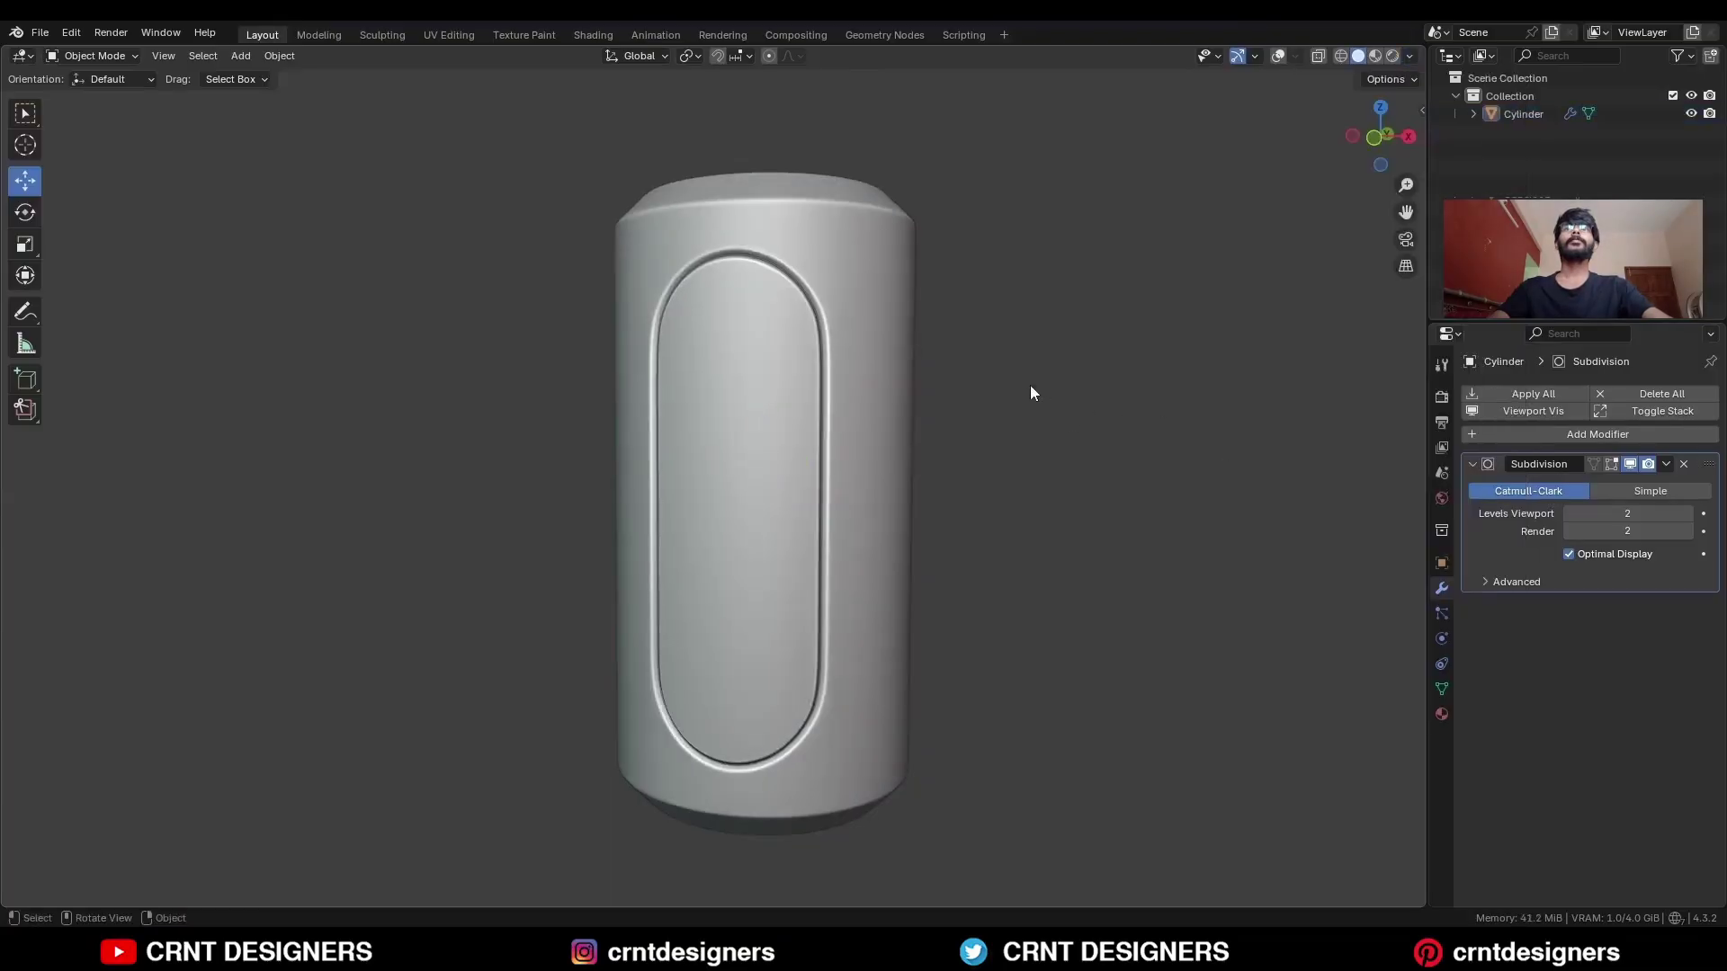
# Inspect the finished cylinder with and without overlays, deselect it and save the file.
pyautogui.moveTo(1029, 385)
pyautogui.mouseDown(button='middle')
pyautogui.moveTo(741, 381)
pyautogui.moveTo(927, 397)
pyautogui.moveTo(1176, 377)
pyautogui.moveTo(977, 383)
pyautogui.moveTo(1092, 392)
pyautogui.moveTo(1043, 430)
pyautogui.moveTo(1034, 354)
pyautogui.moveTo(865, 426)
pyautogui.mouseUp(button='middle')
pyautogui.hotkey('shift', 'alt', 'z')
pyautogui.click(935, 428)
pyautogui.hotkey('shift', 'alt', 'z')
pyautogui.hotkey('ctrl', 's')
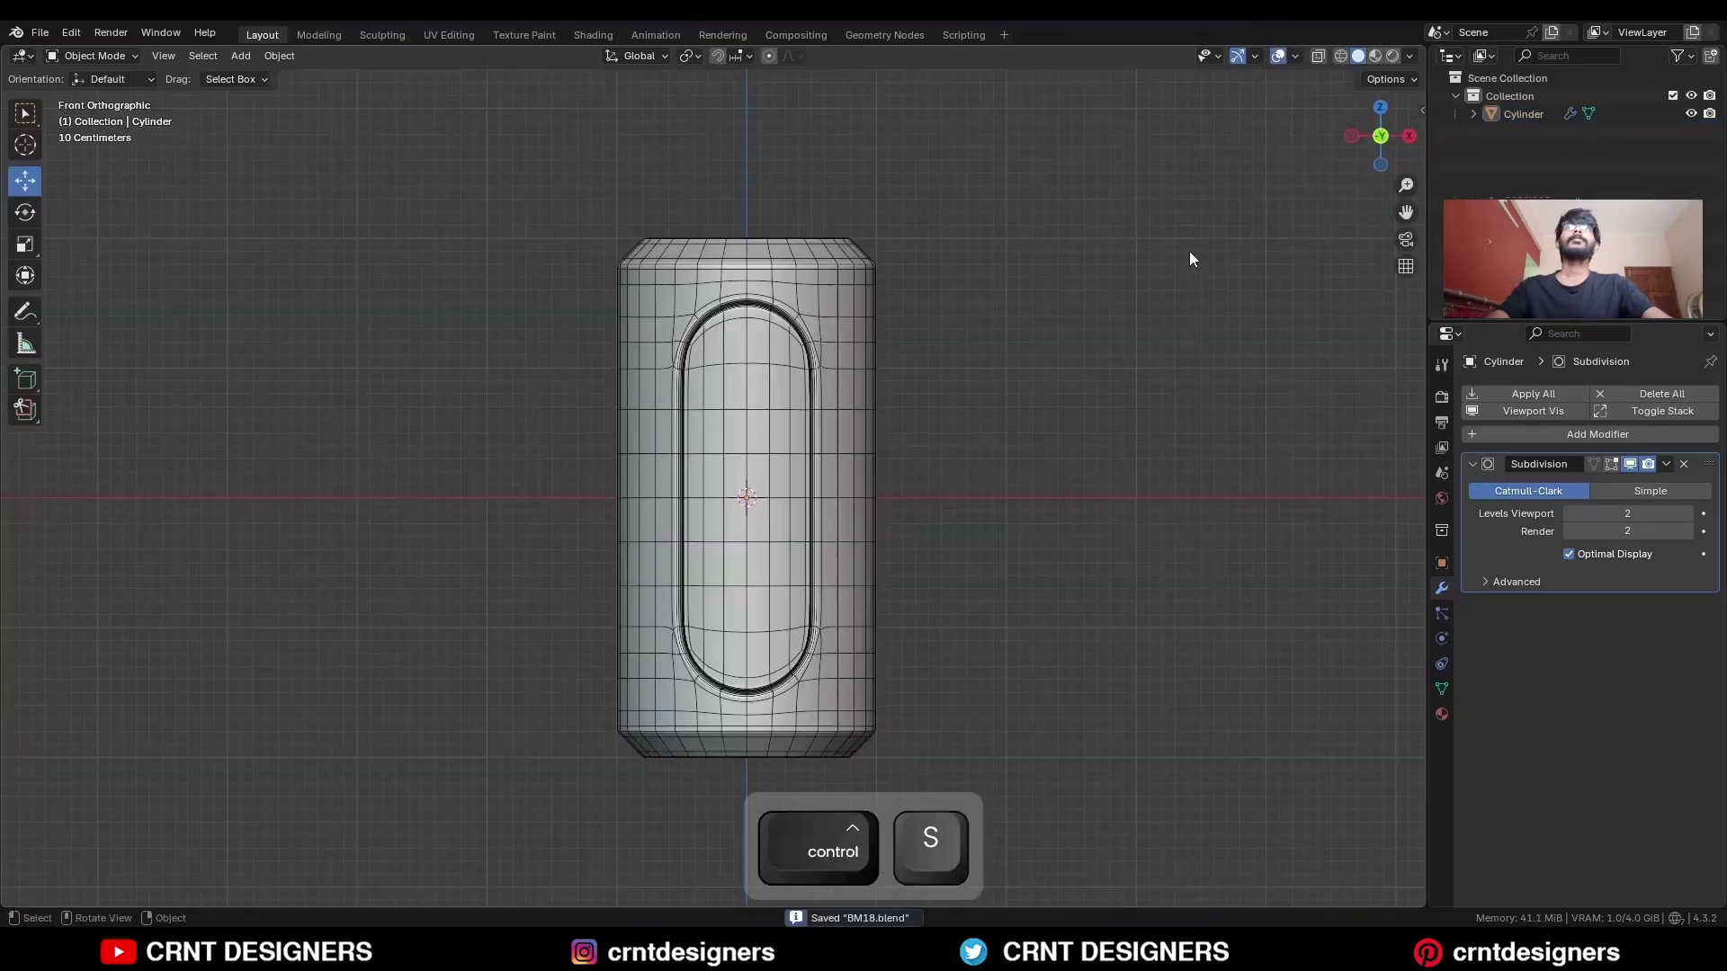
# Examine the cylinder's shading and wireframe from the front, and its shape from the side without overlays.
pyautogui.hotkey('shift', 'alt', 'z')
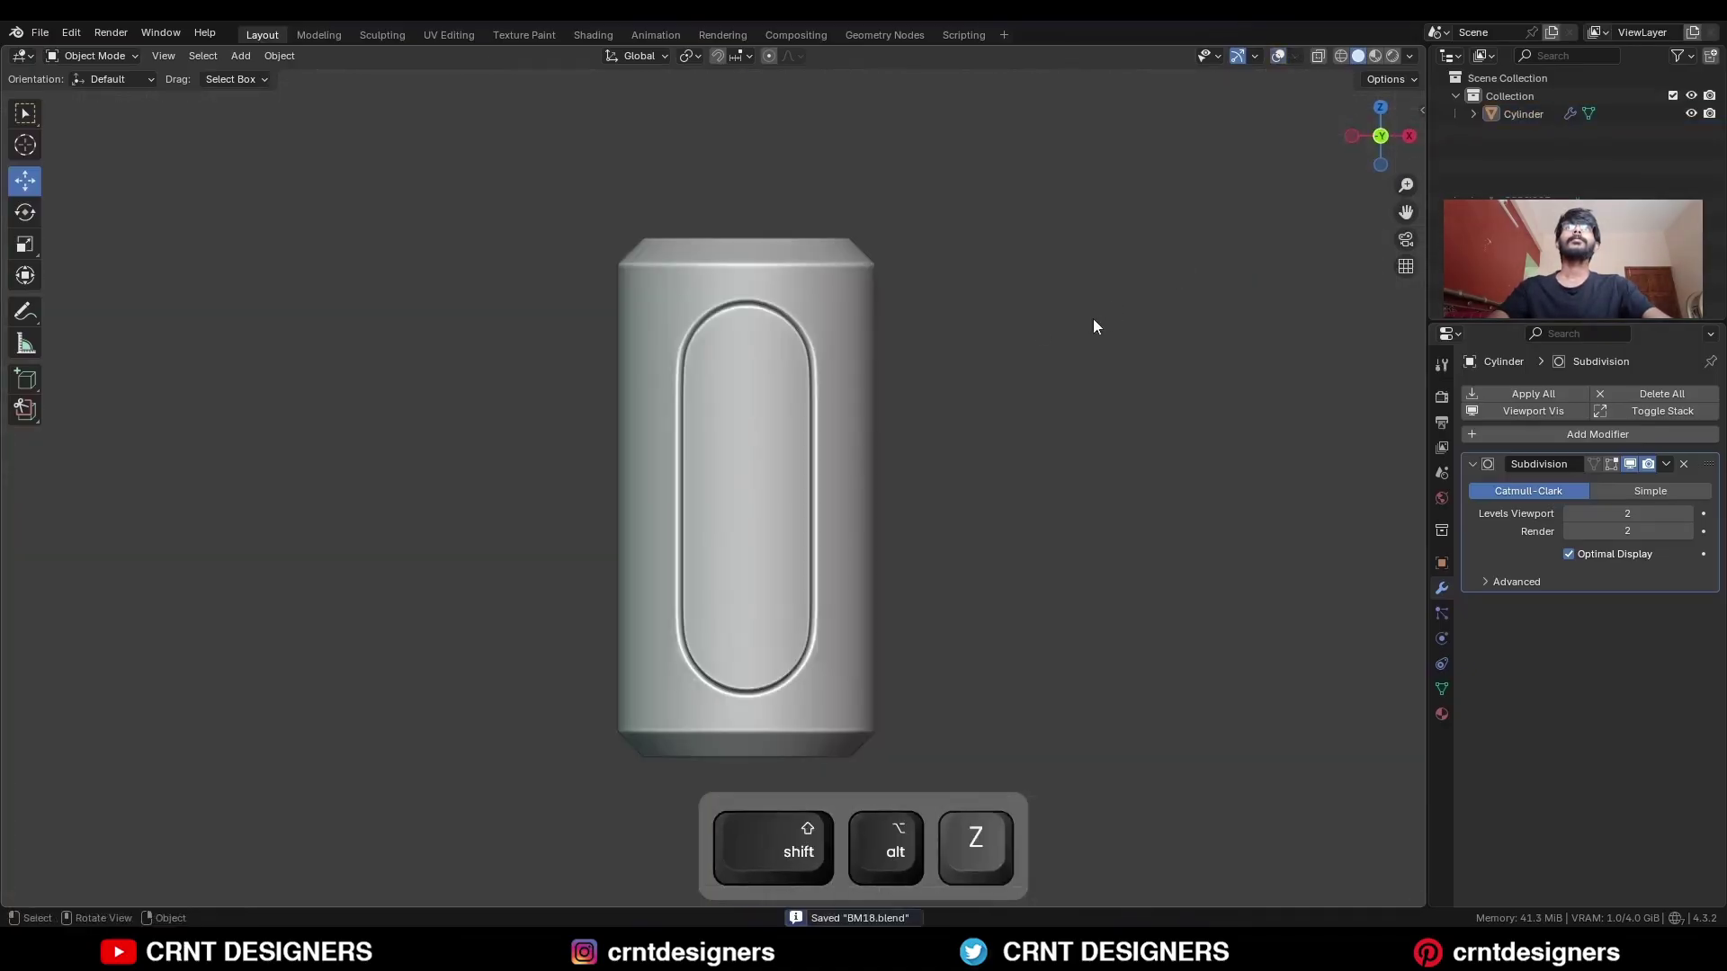
pyautogui.hotkey('shift', 'alt', 'z')
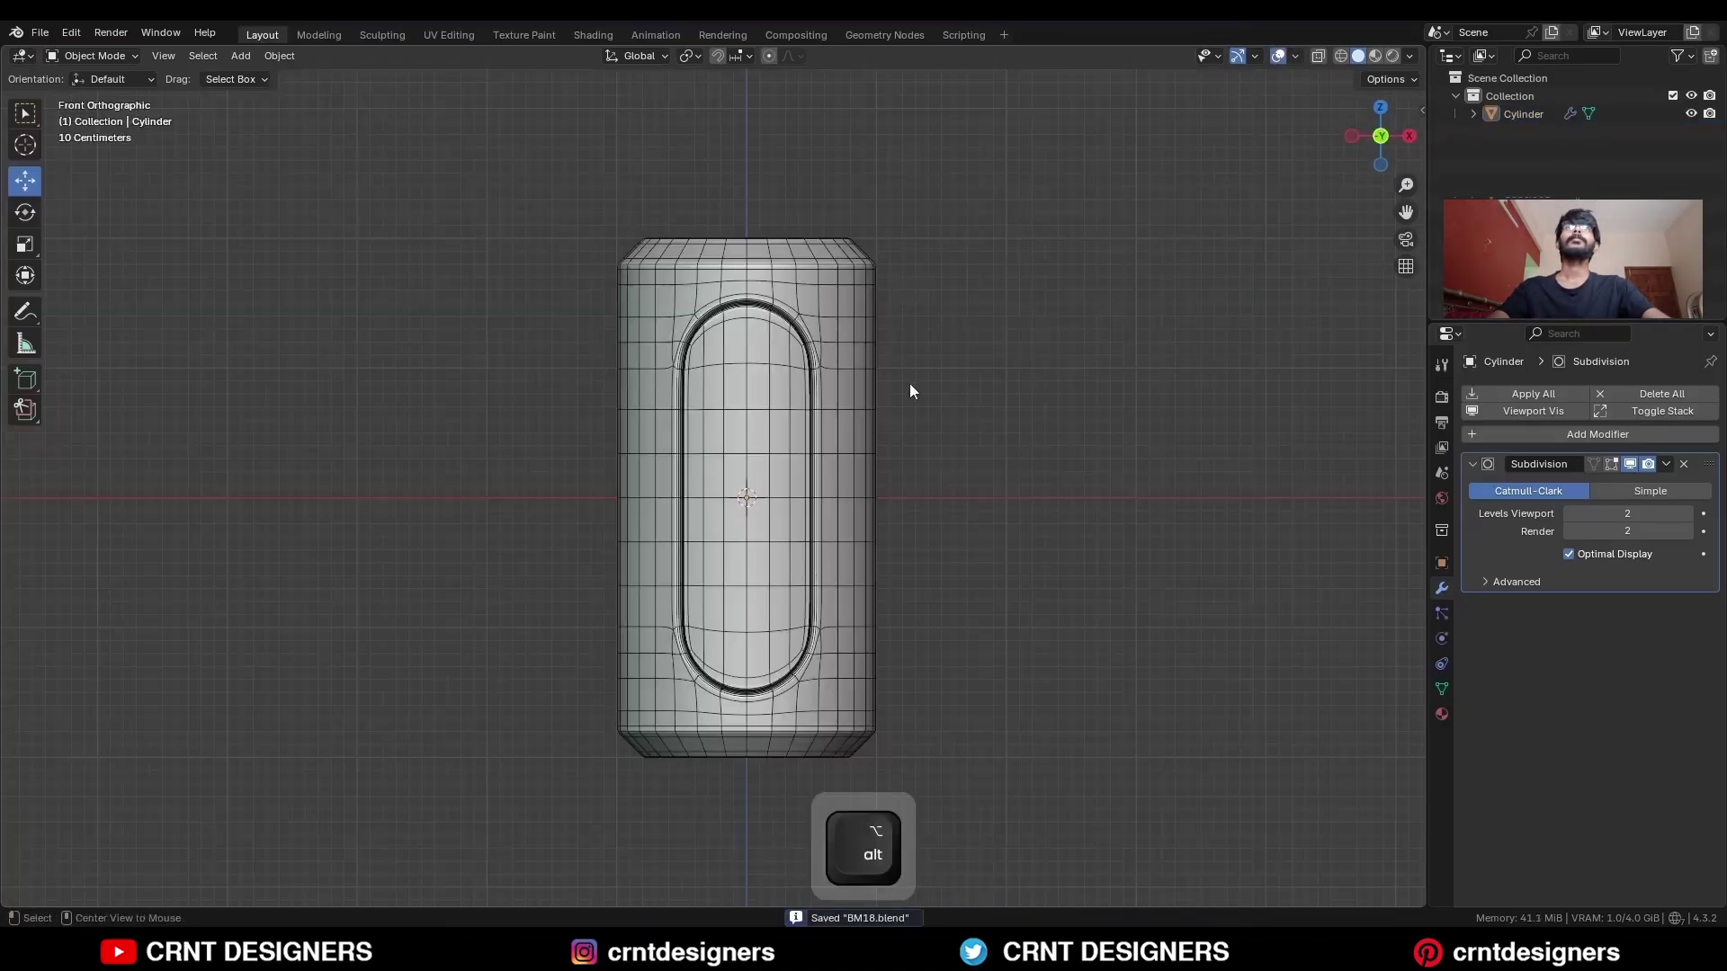
pyautogui.hotkey('shift', 'alt', 'z')
pyautogui.moveTo(771, 413); pyautogui.dragTo(971, 415, button='middle')
pyautogui.click(1387, 145)
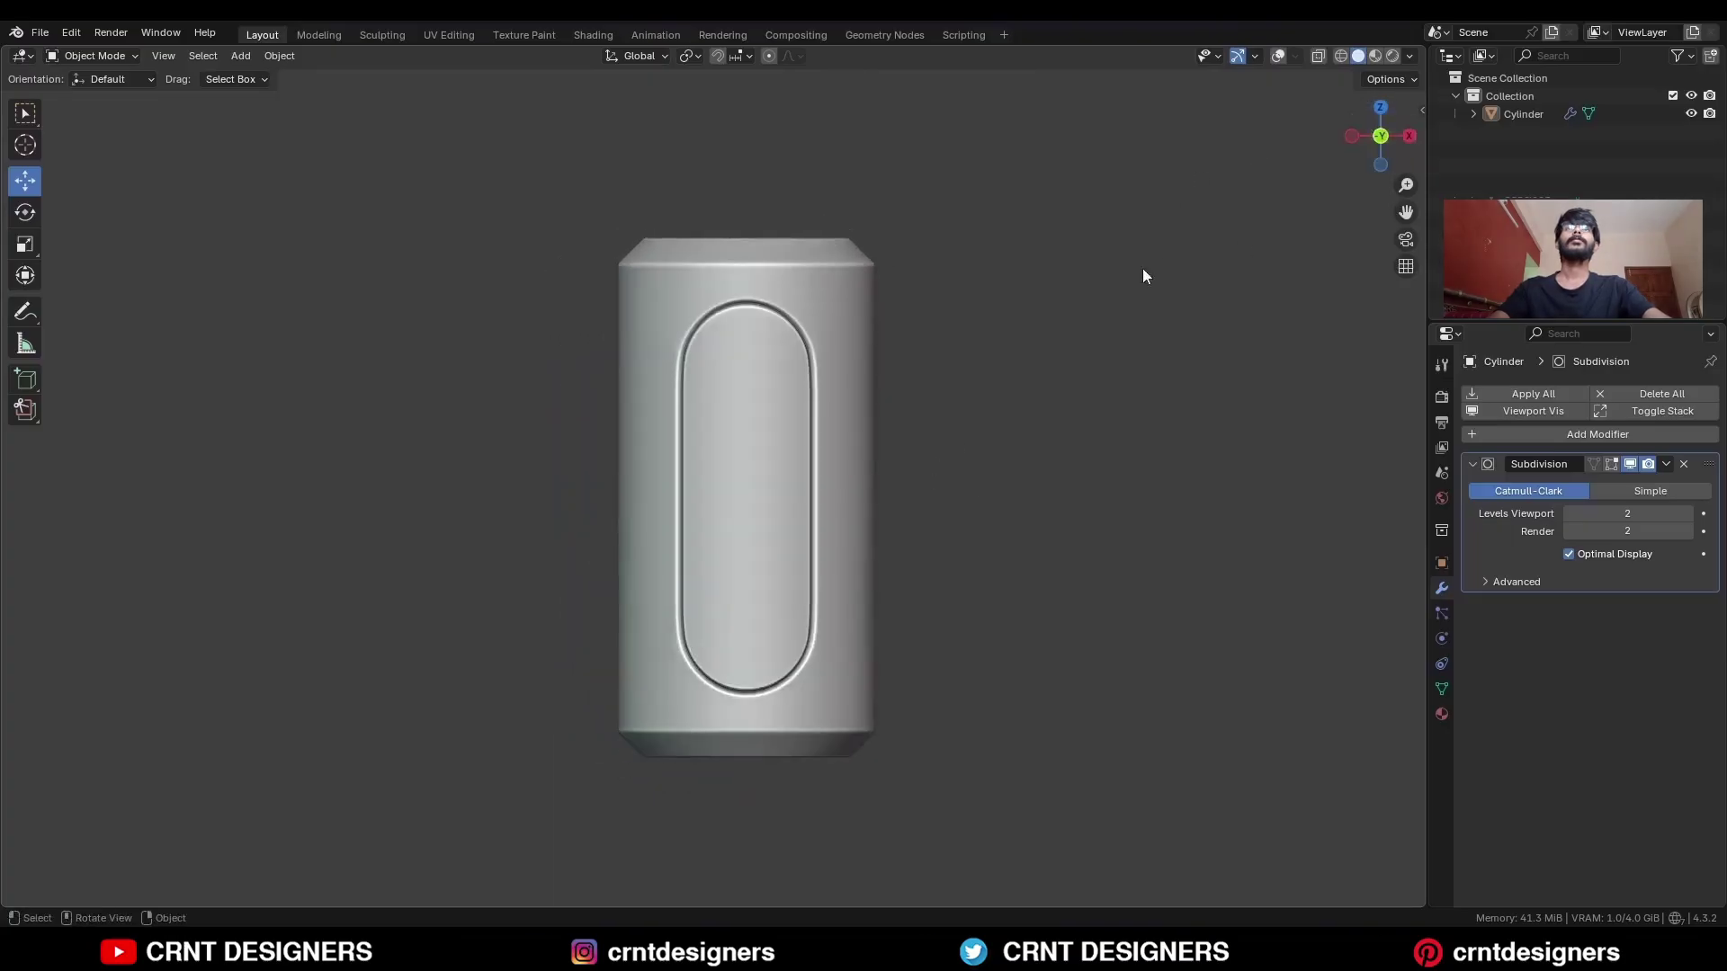
pyautogui.click(1353, 139)
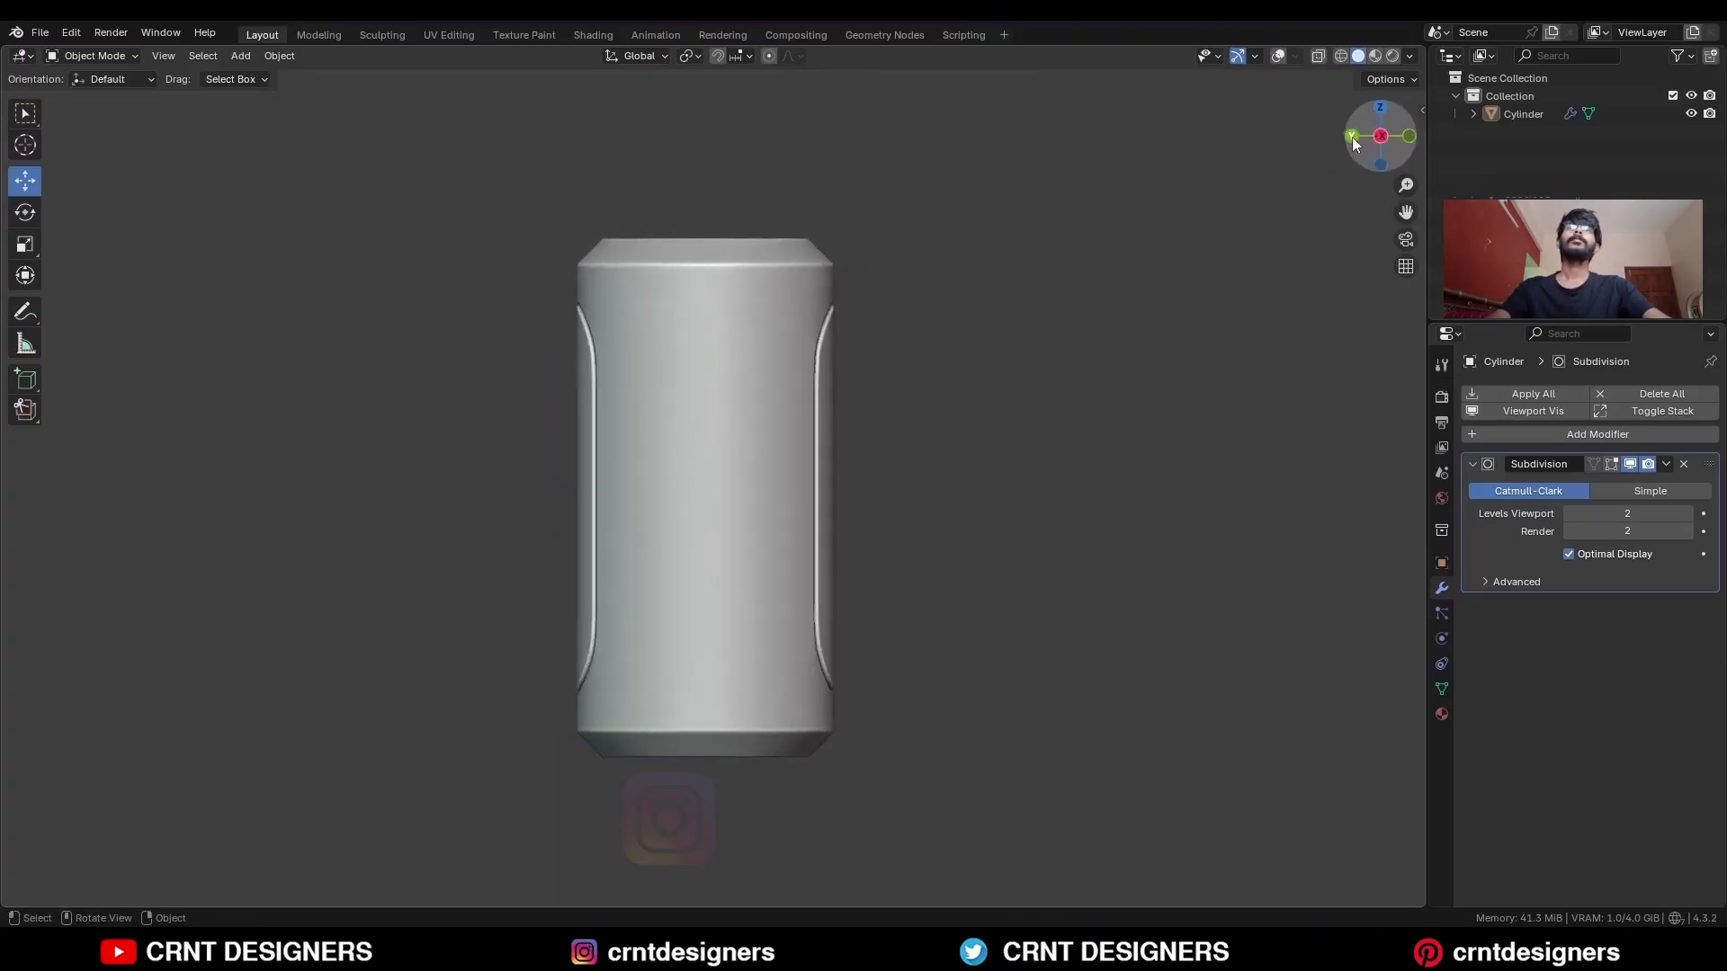